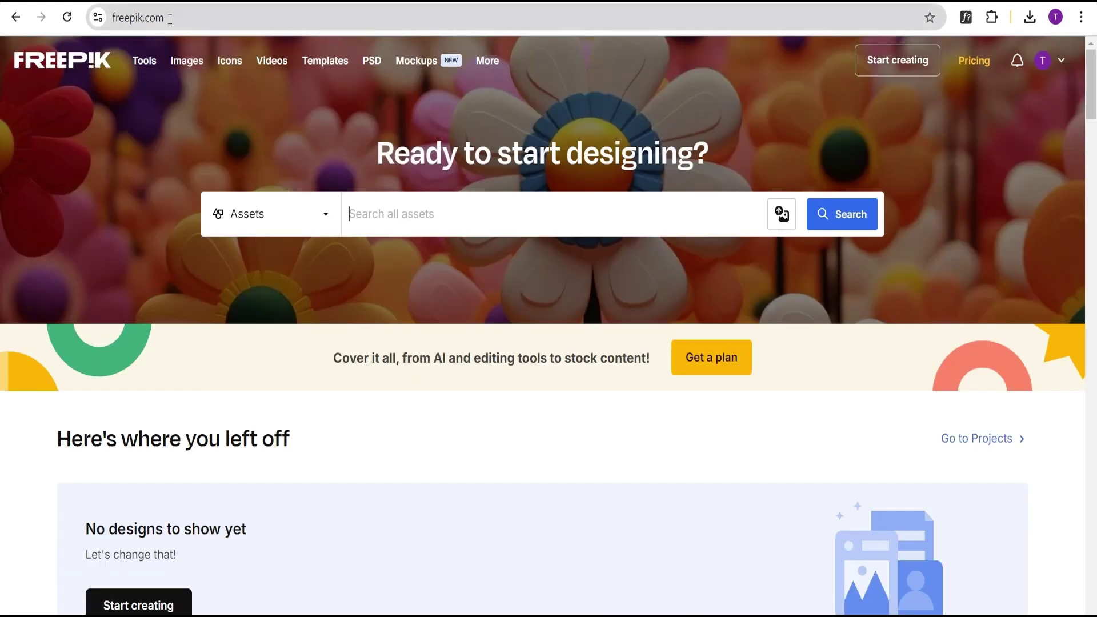
- Search Freepik's assets for "empty soda can"
left_click(193, 20)
left_click(412, 215)
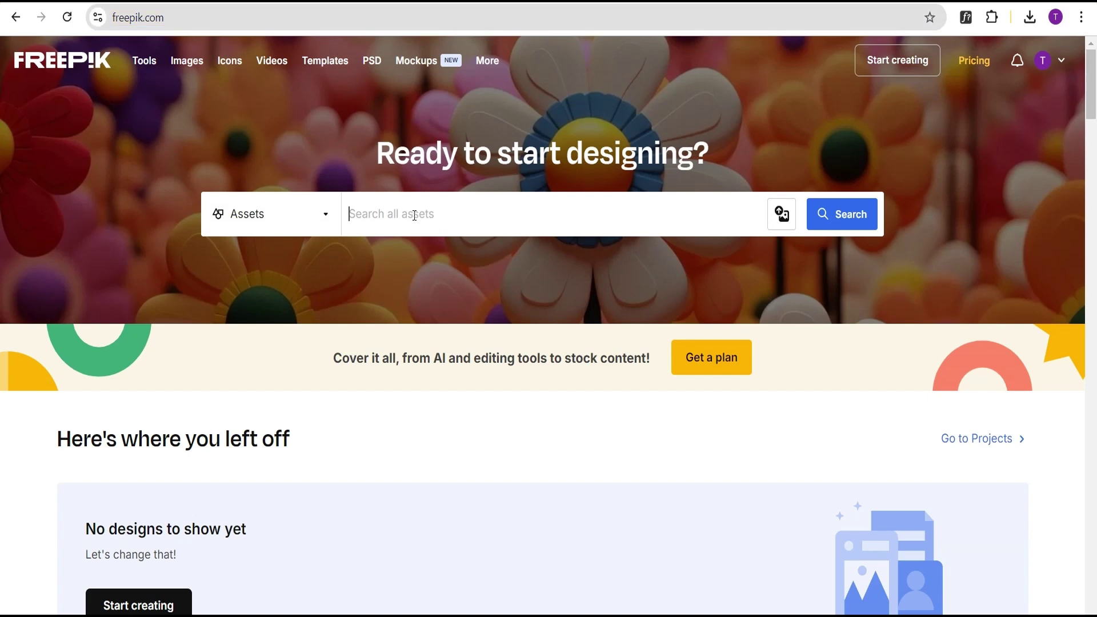
type("empty soda can")
left_click(845, 219)
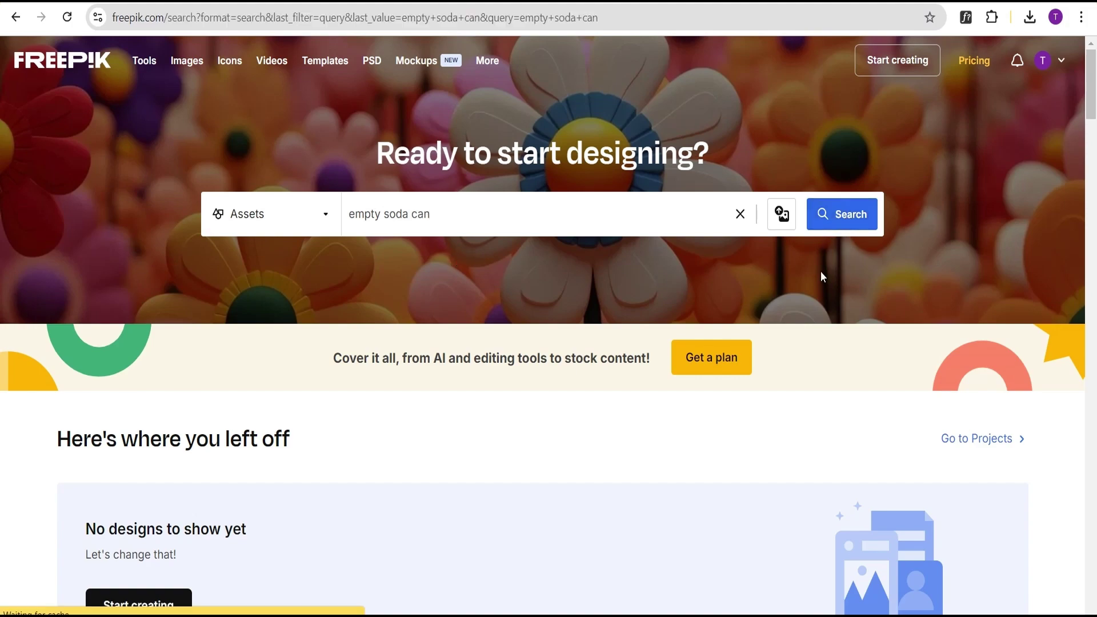
- Find and open the free AI-generated image of a single silver can with water droplets on a light grey background
scroll(632, 240, "down", 5)
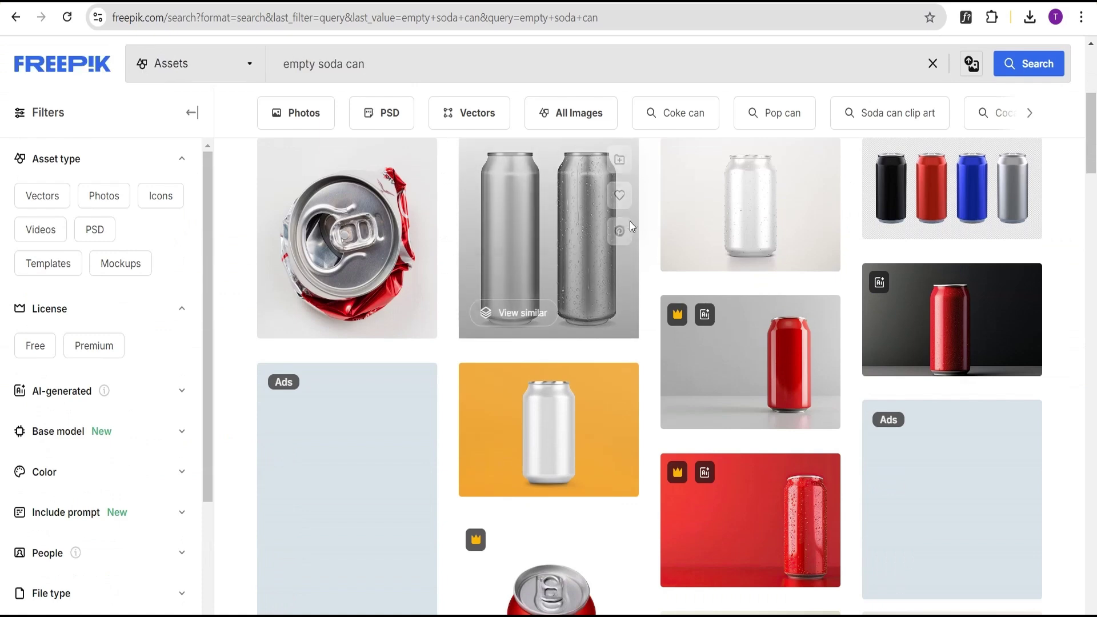
scroll(755, 205, "down", 3)
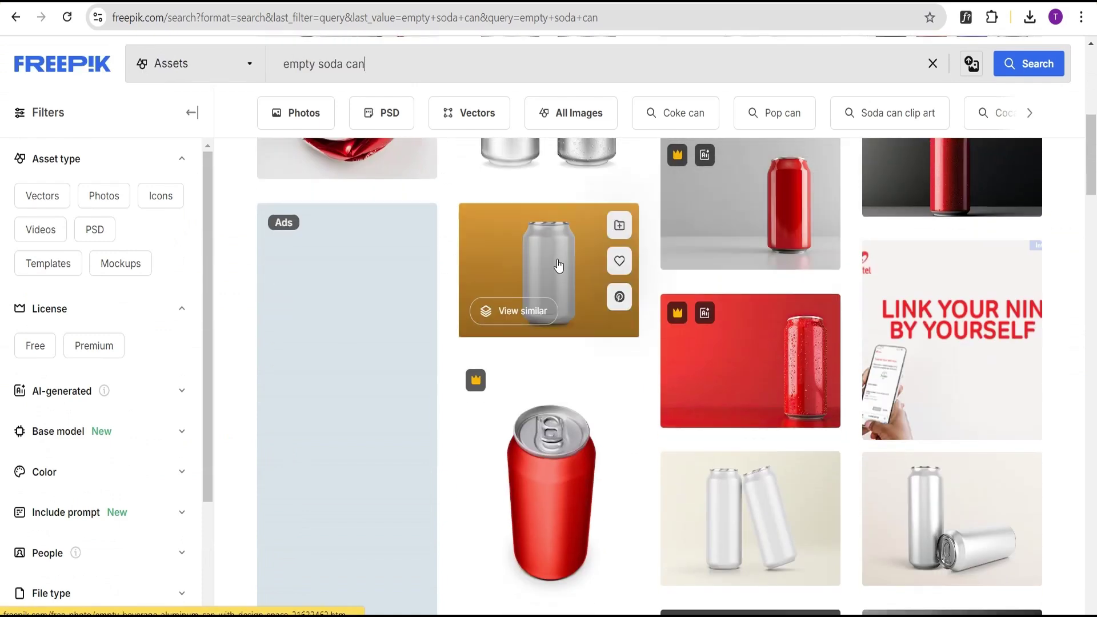
scroll(557, 266, "down", 10)
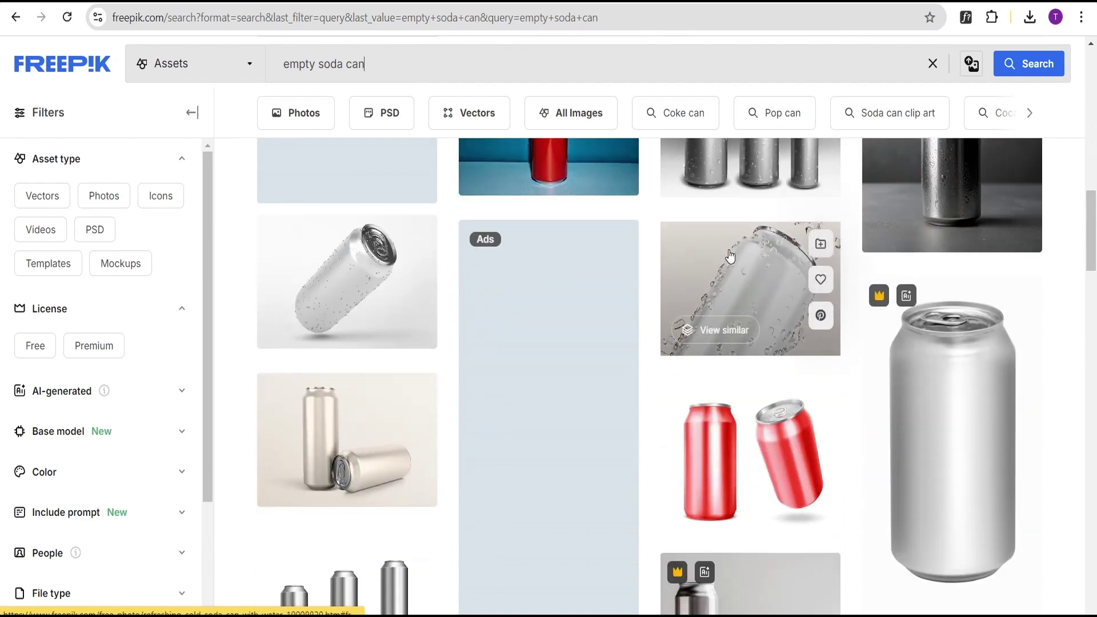
scroll(800, 229, "down", 2)
scroll(914, 237, "up", 2)
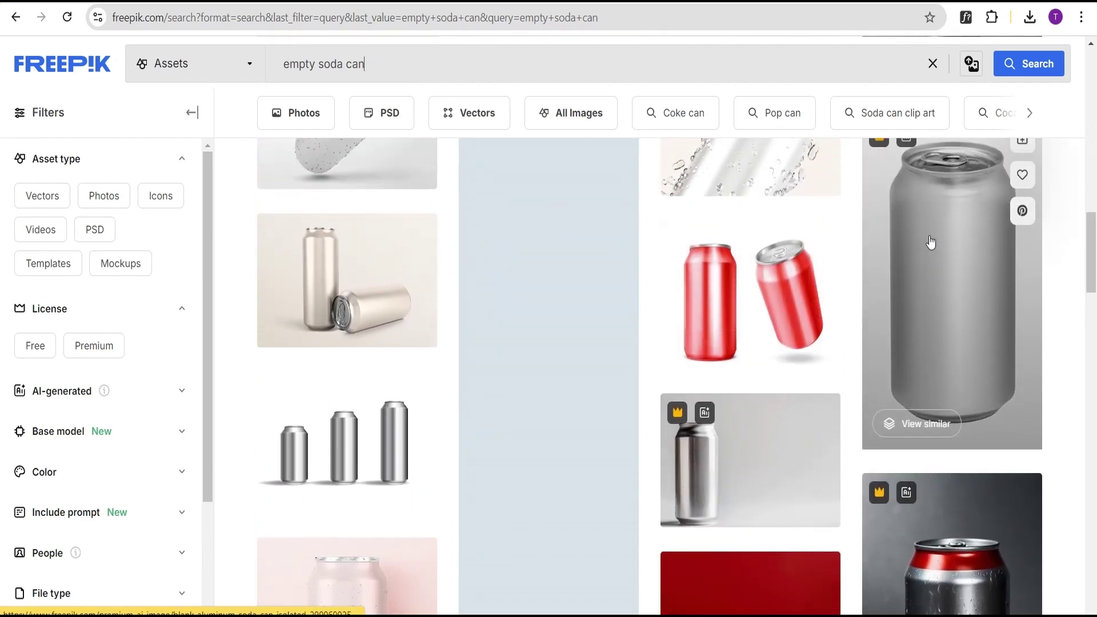
scroll(791, 301, "down", 11)
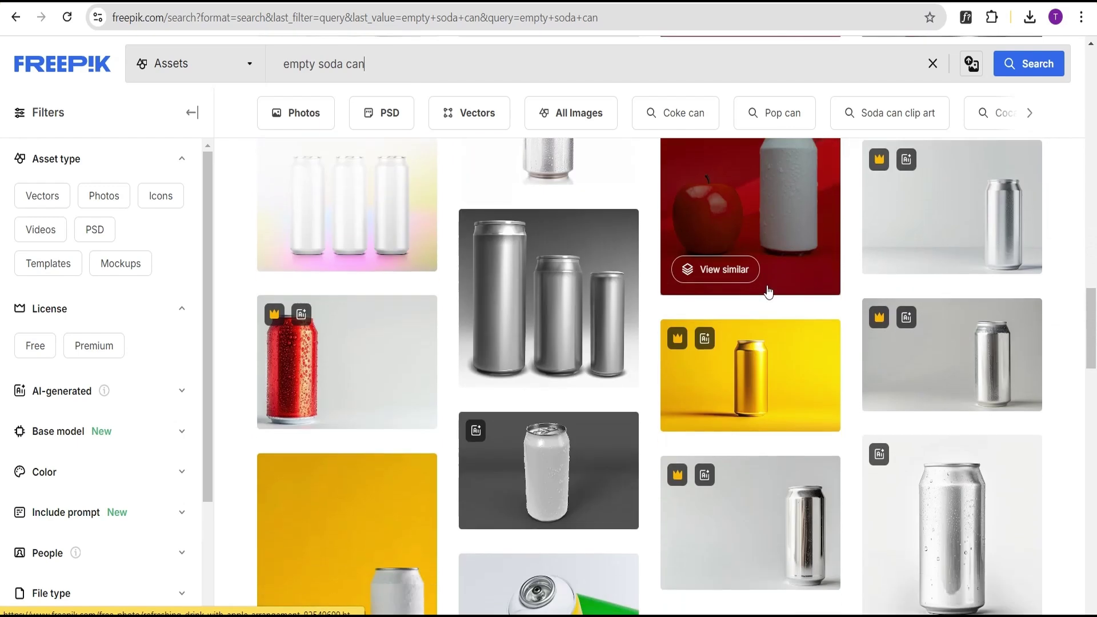
scroll(805, 280, "down", 4)
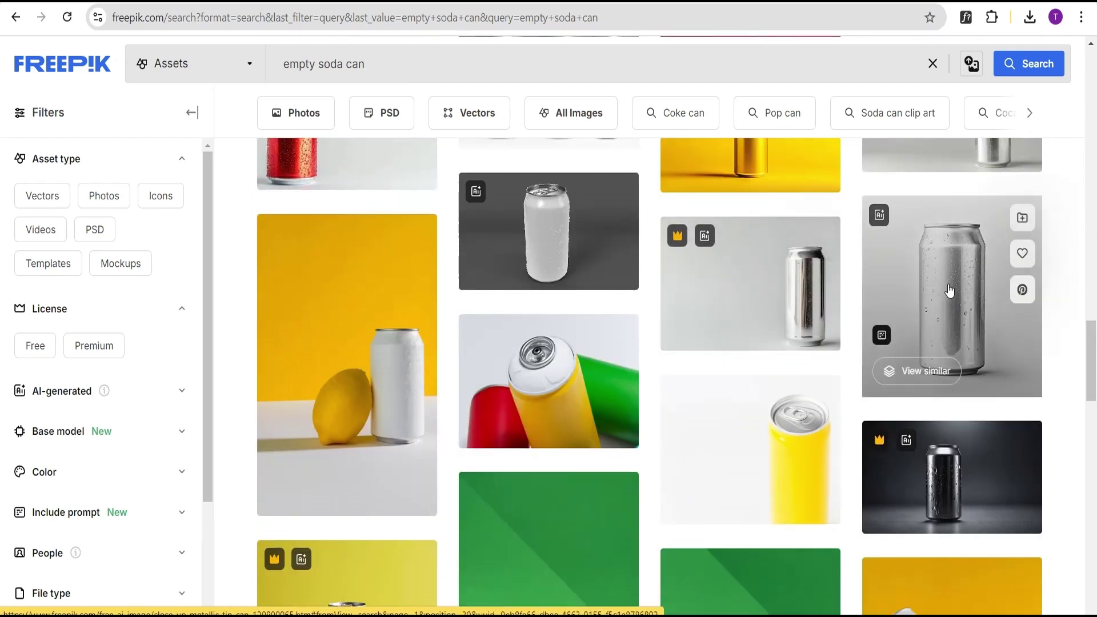
left_click(948, 290)
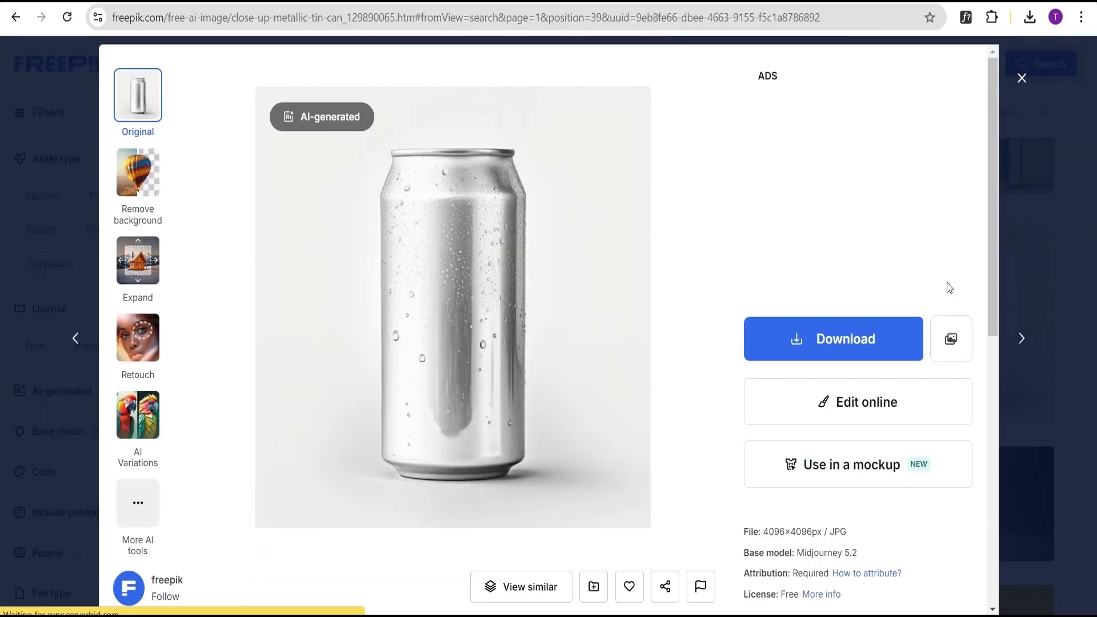
- Remove the background from the silver can image and download the cut-out as a PNG
left_click(143, 184)
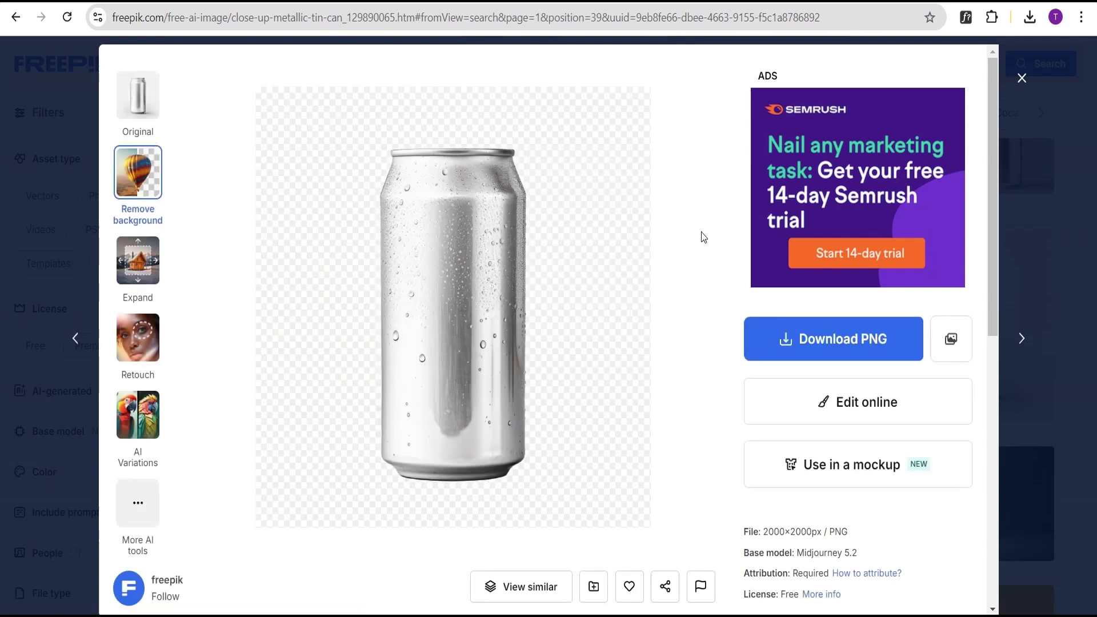
left_click(839, 342)
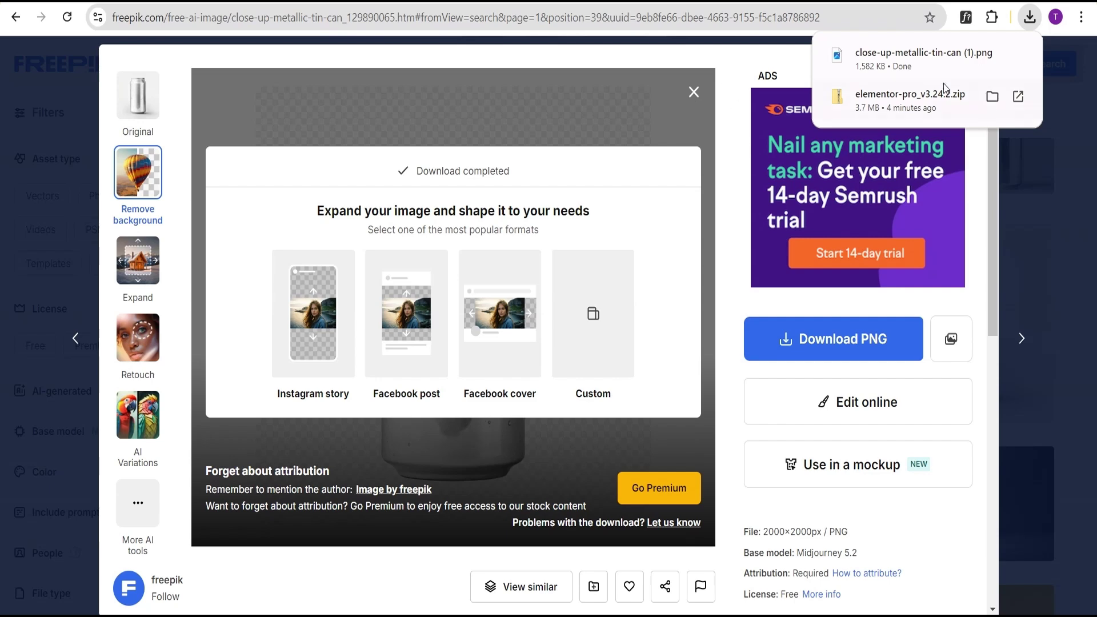
key("Escape")
key("Escape")
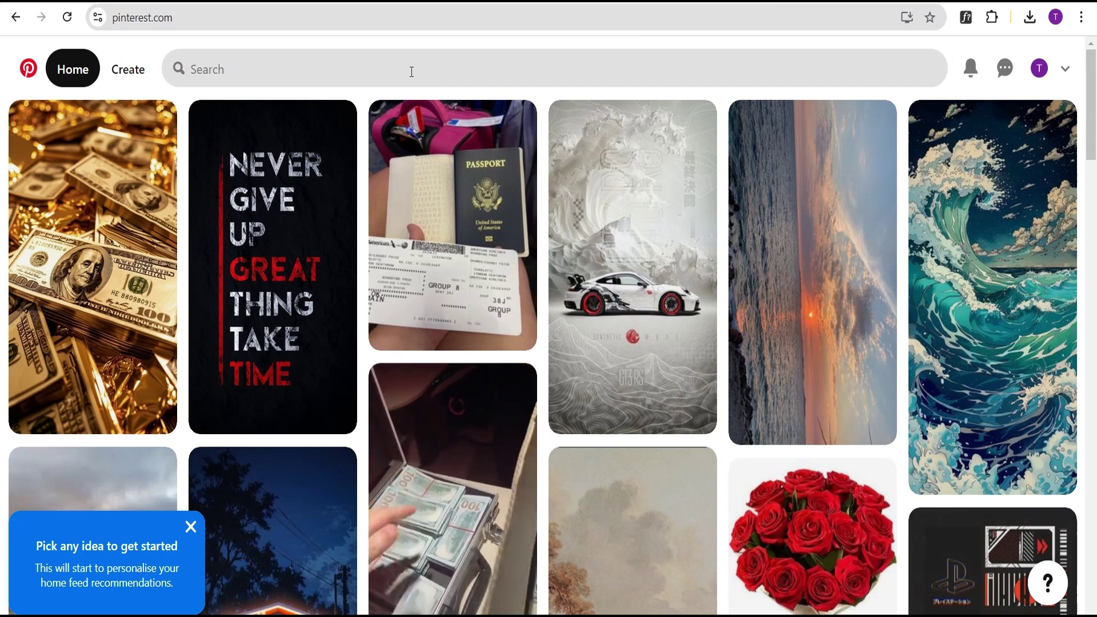
- Search Pinterest for "soda can wrapper template"
left_click(408, 71)
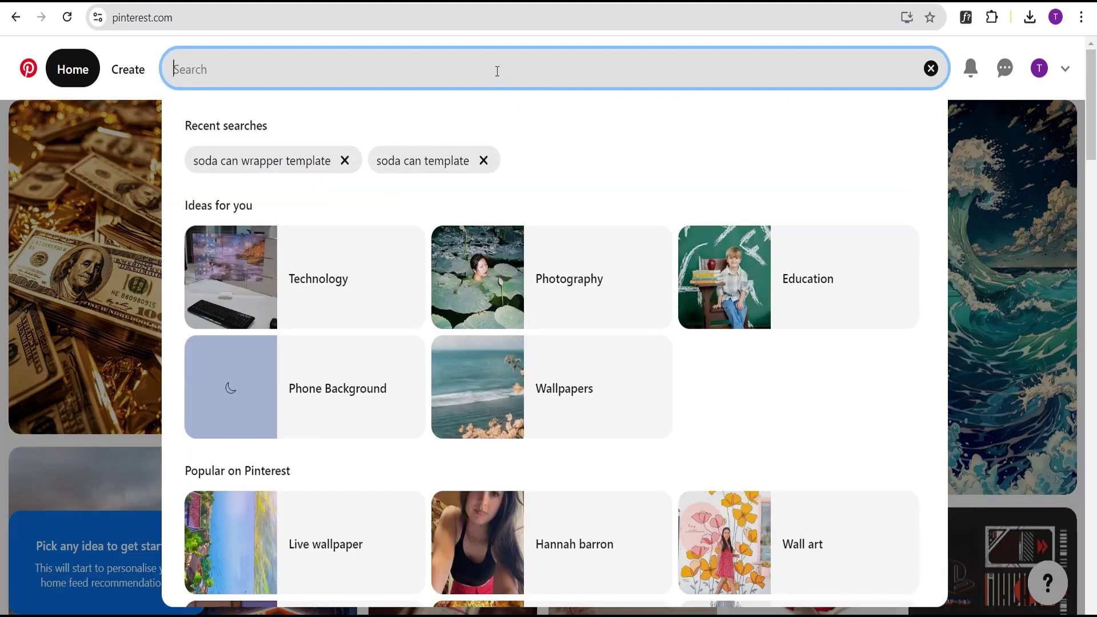
type("so")
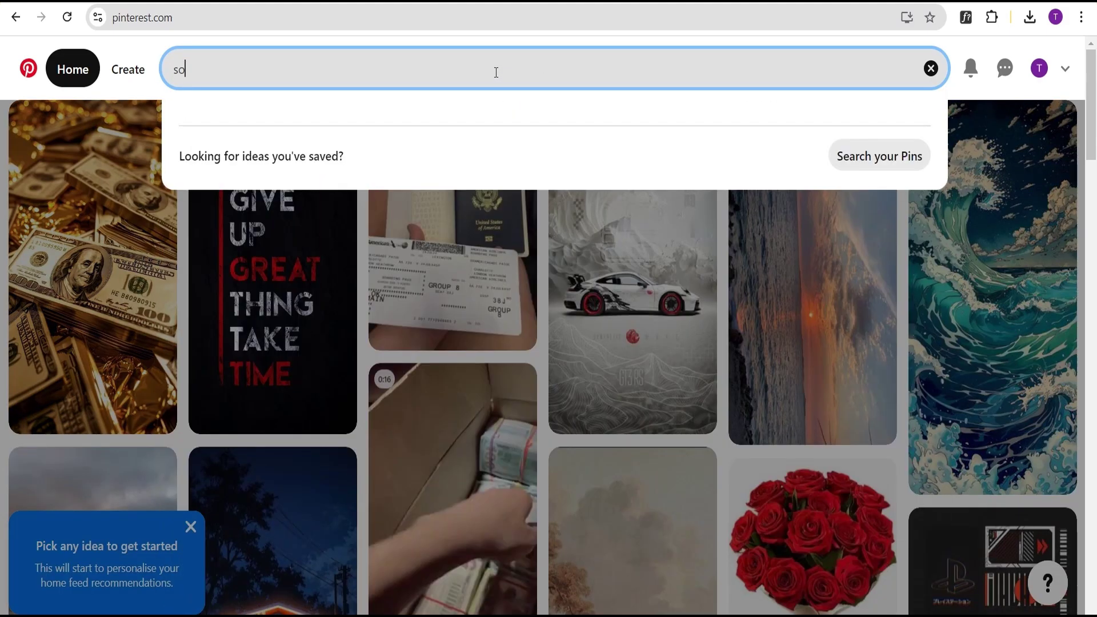
type("da can wrapper template")
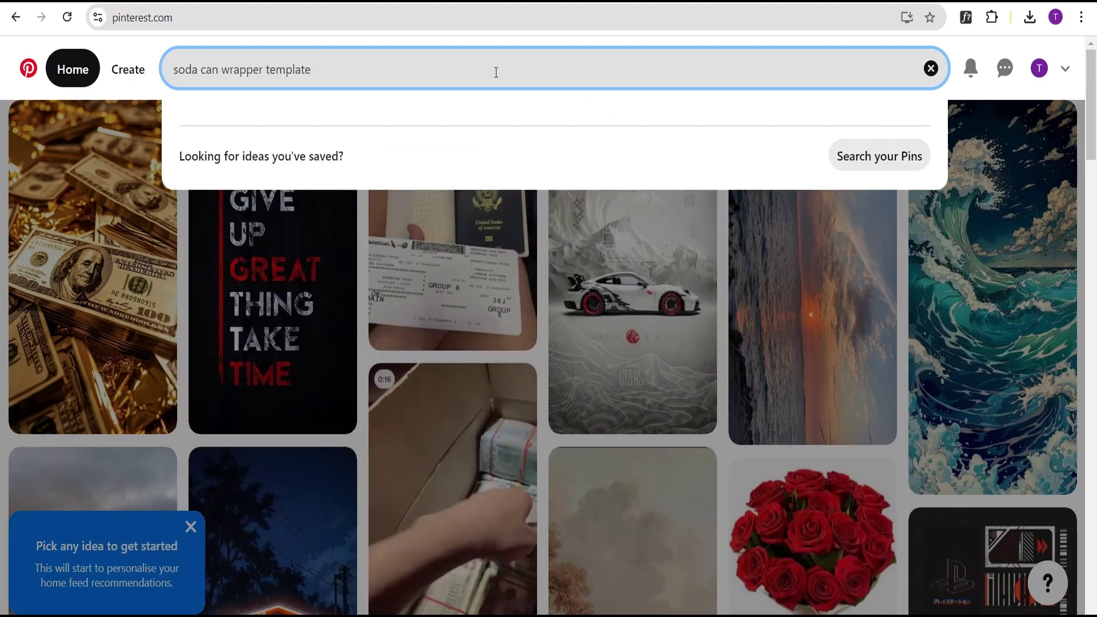
key("Return")
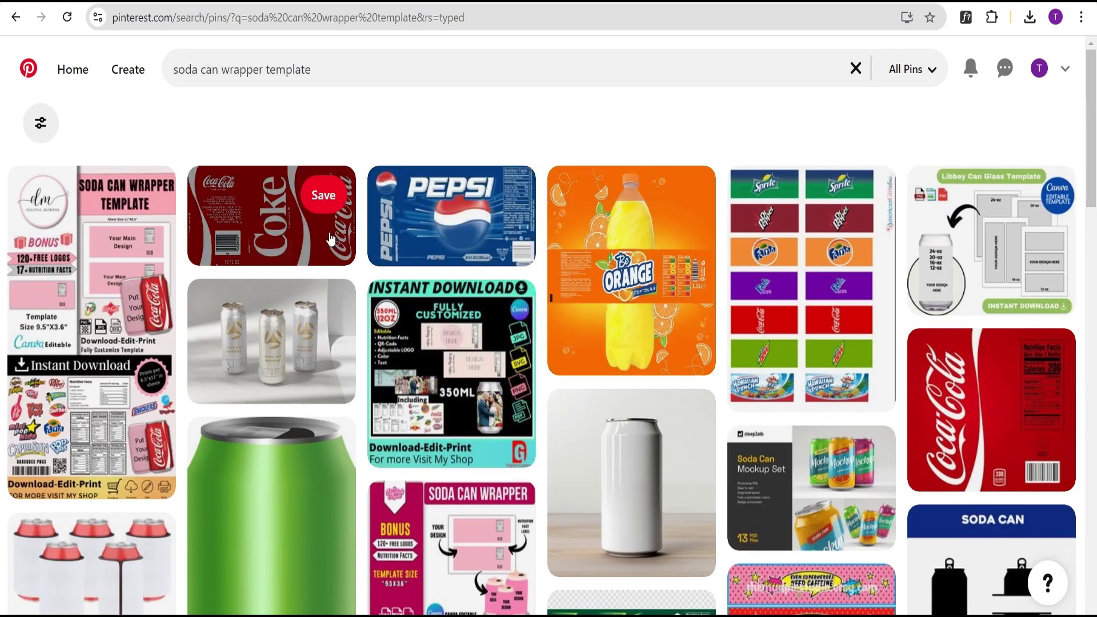
- Download the red Coke "Beverage Can Design Template" image and return to the search results
left_click(273, 224)
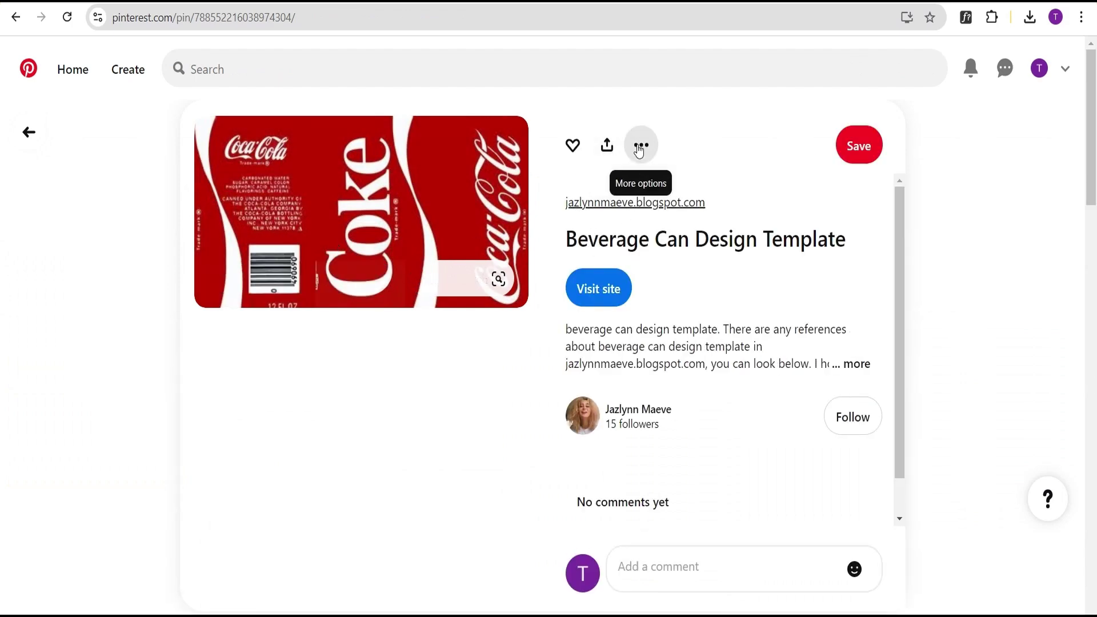
left_click(639, 146)
left_click(631, 197)
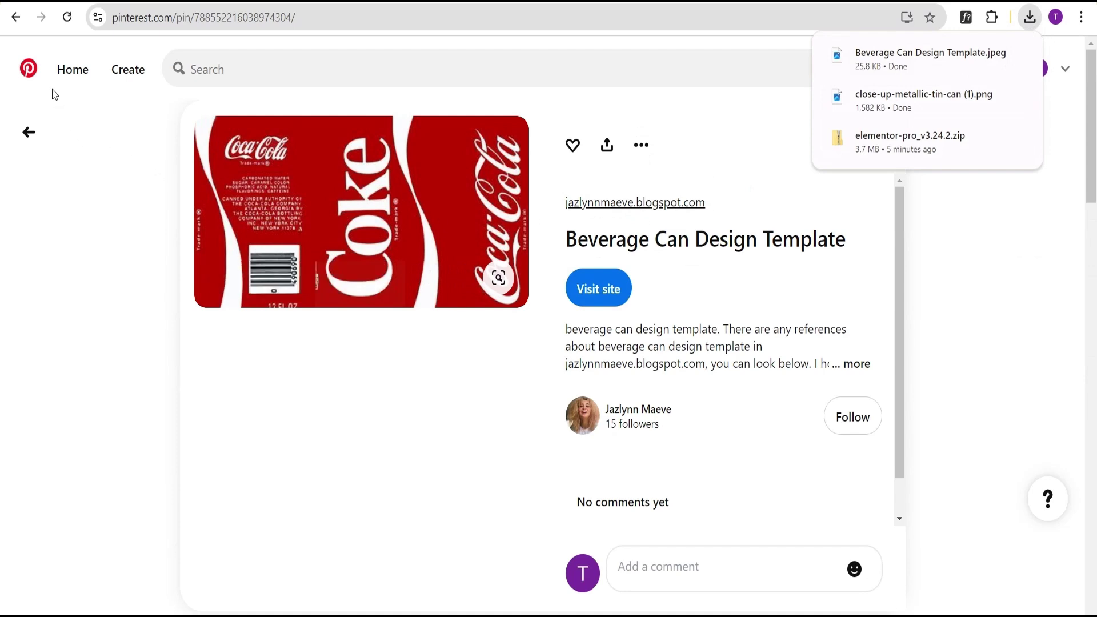
left_click(16, 23)
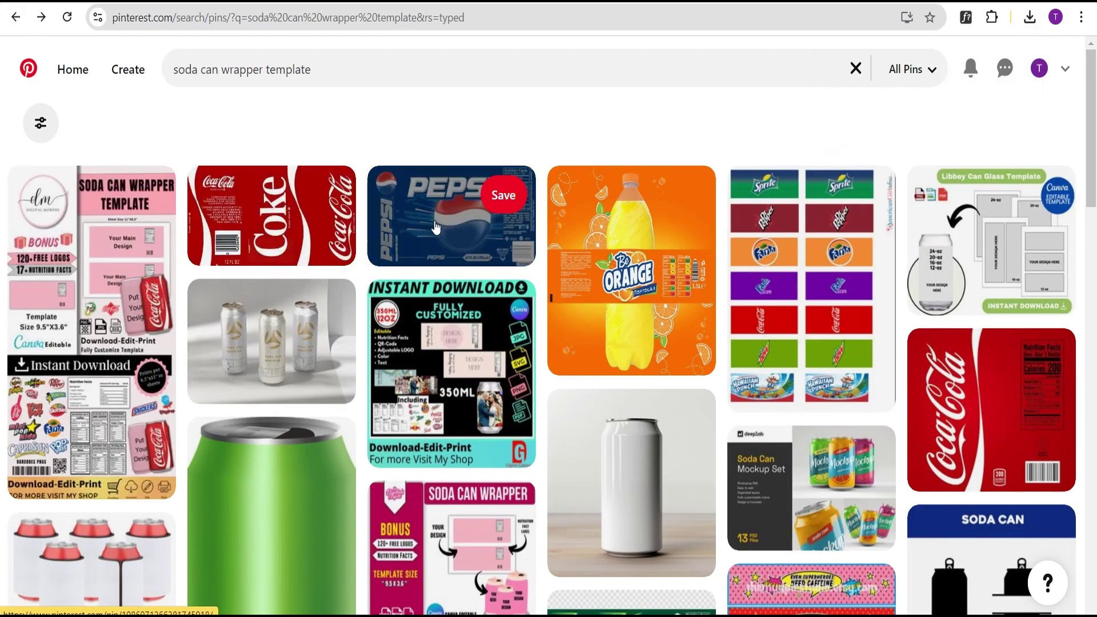
- Download the blue Pepsi can wrapper image and return to the search results
left_click(440, 229)
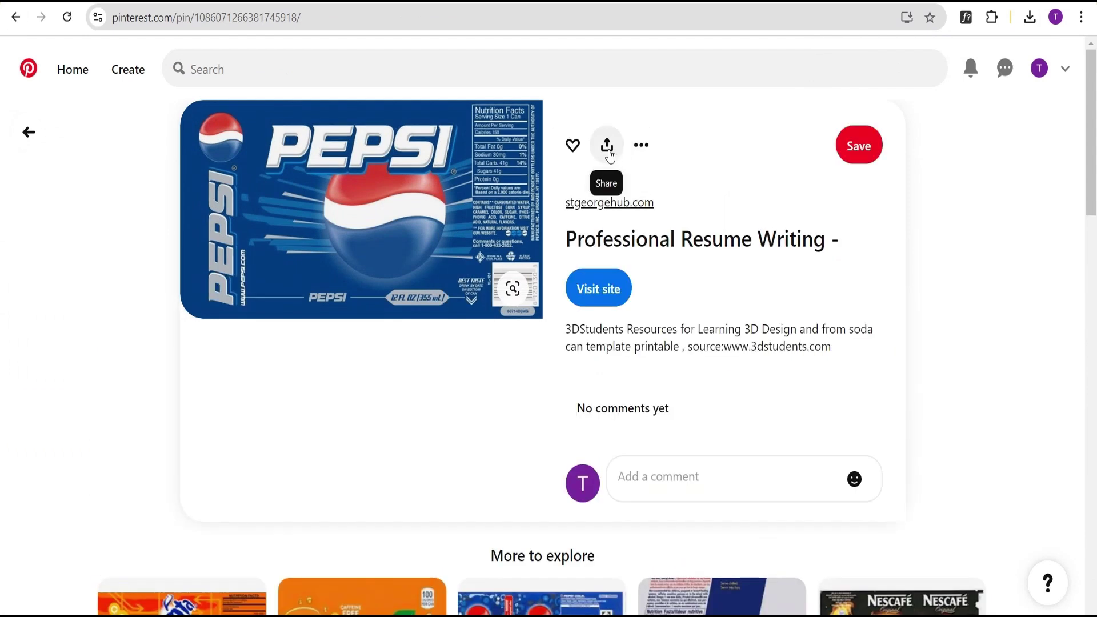
left_click(640, 145)
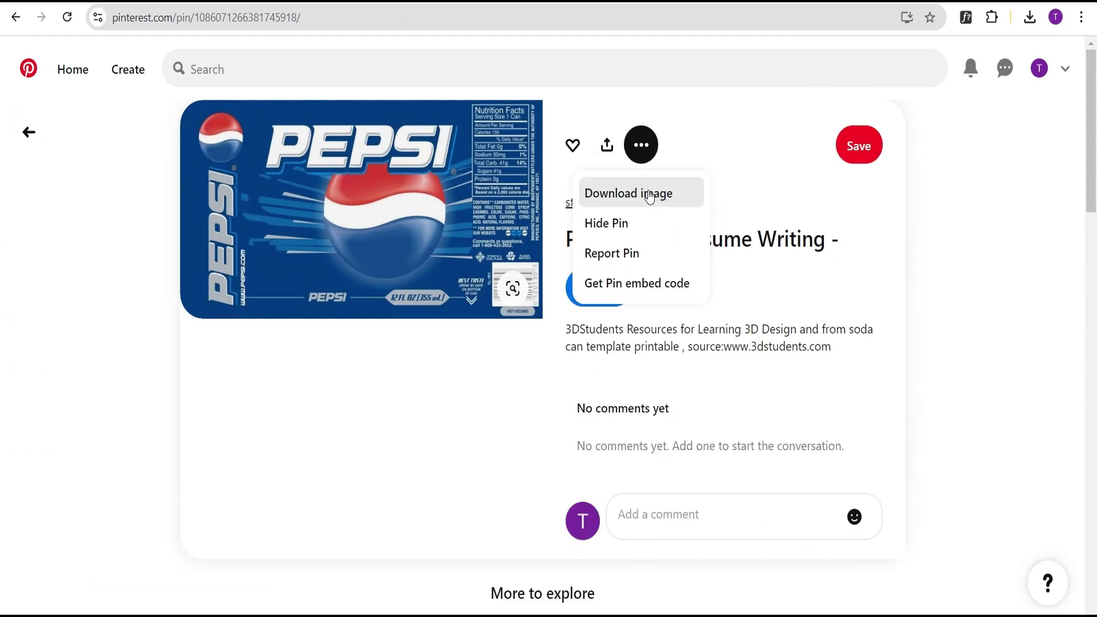
left_click(650, 194)
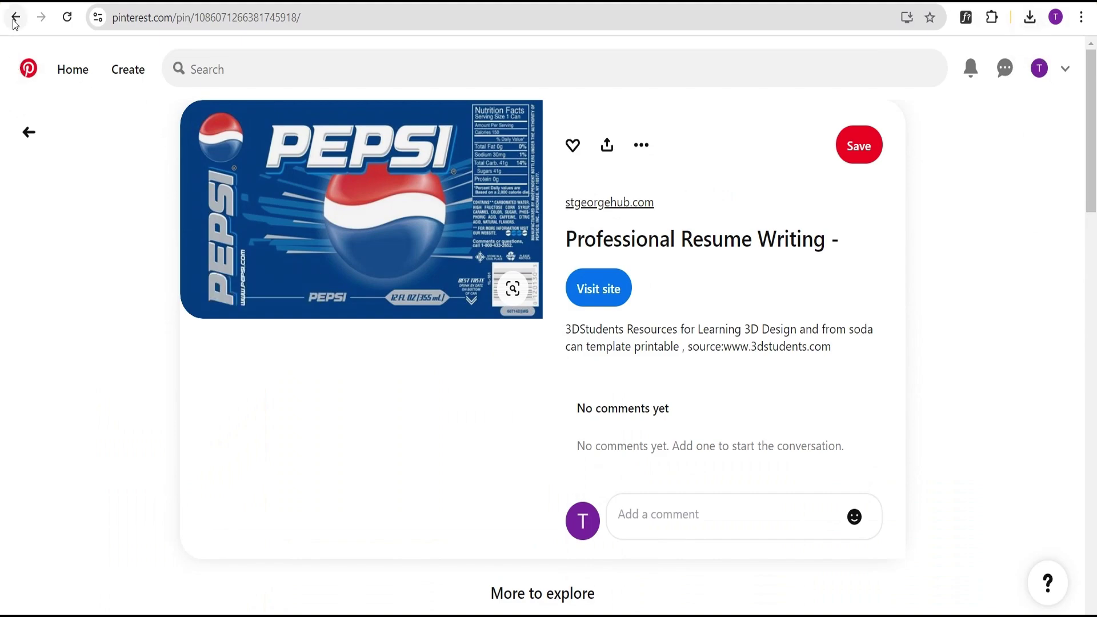
left_click(15, 19)
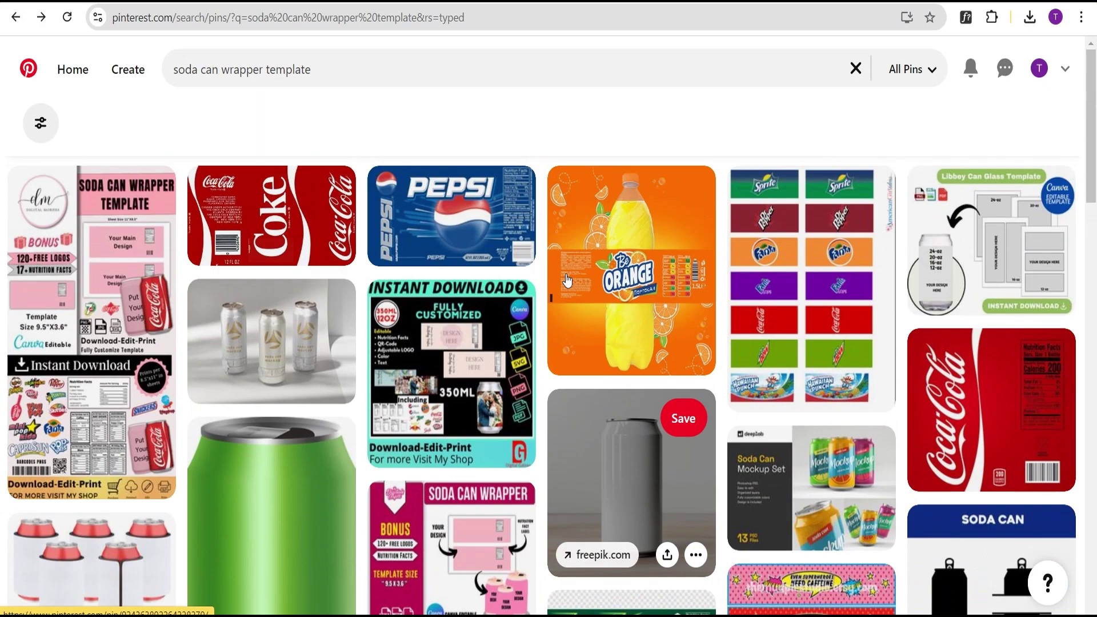
- Look further through the wrapper results and open the yellow Lemonade Kool-Aid label pin
scroll(567, 280, "down", 10)
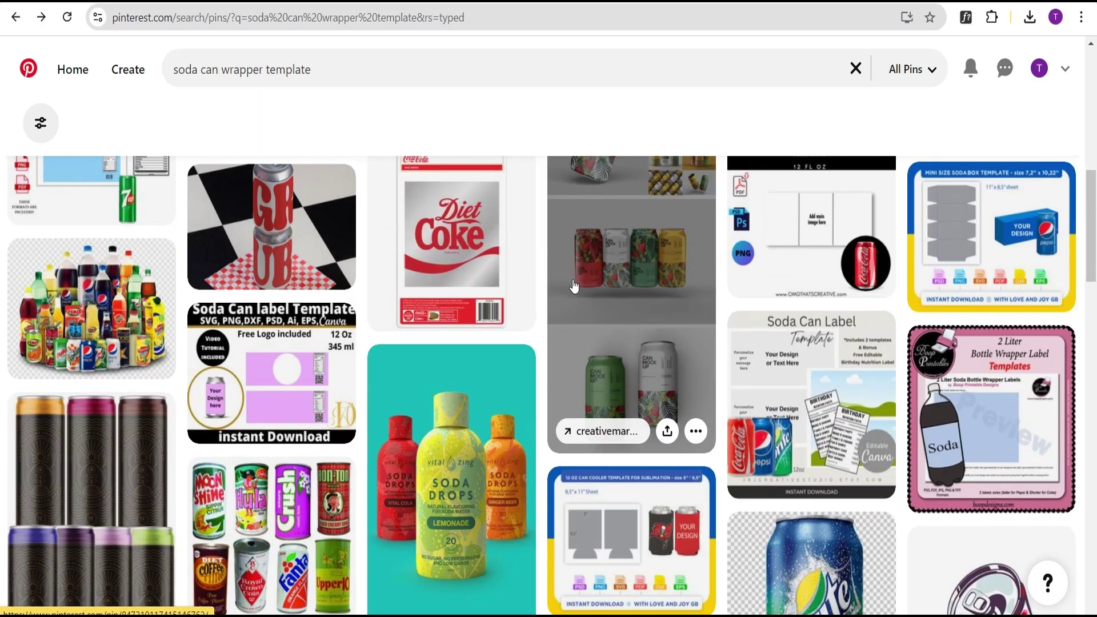
scroll(573, 285, "down", 15)
scroll(471, 317, "down", 10)
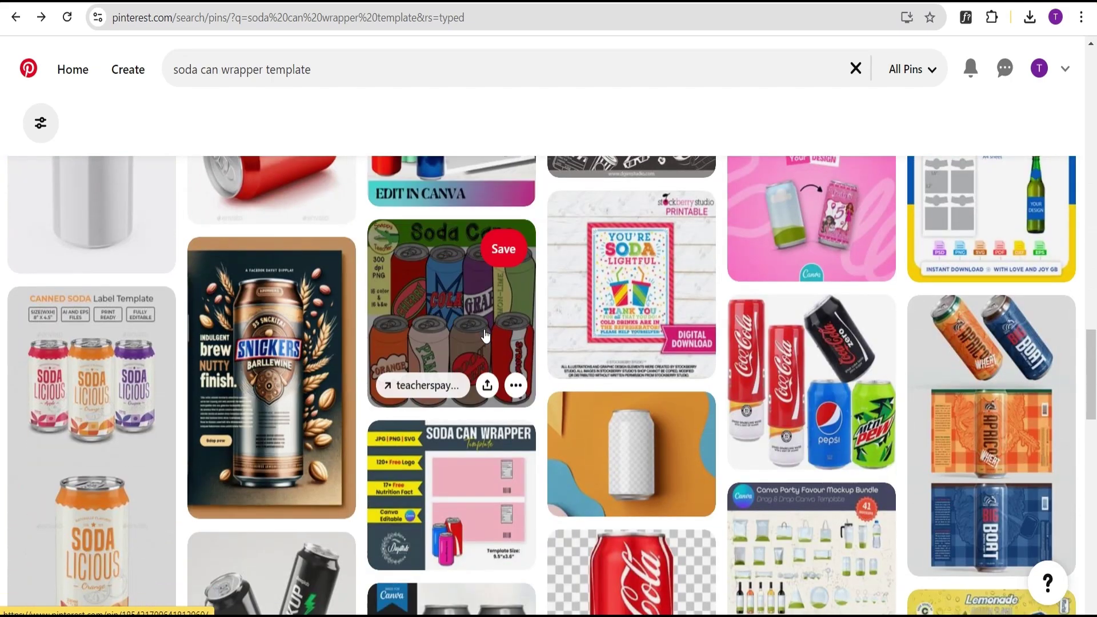
scroll(485, 334, "down", 5)
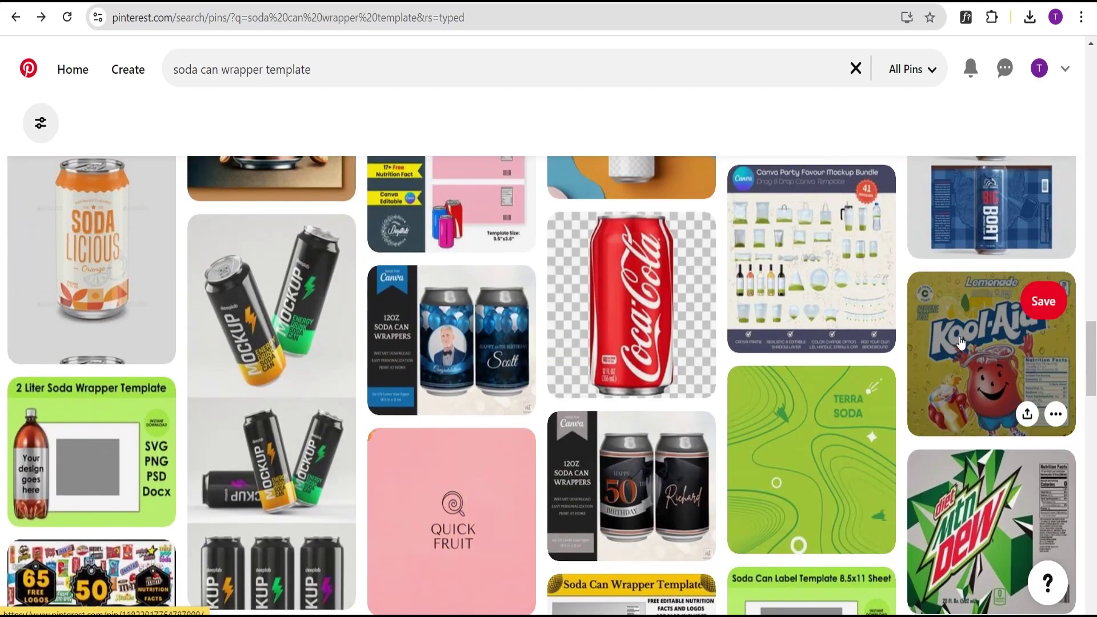
scroll(961, 343, "down", 3)
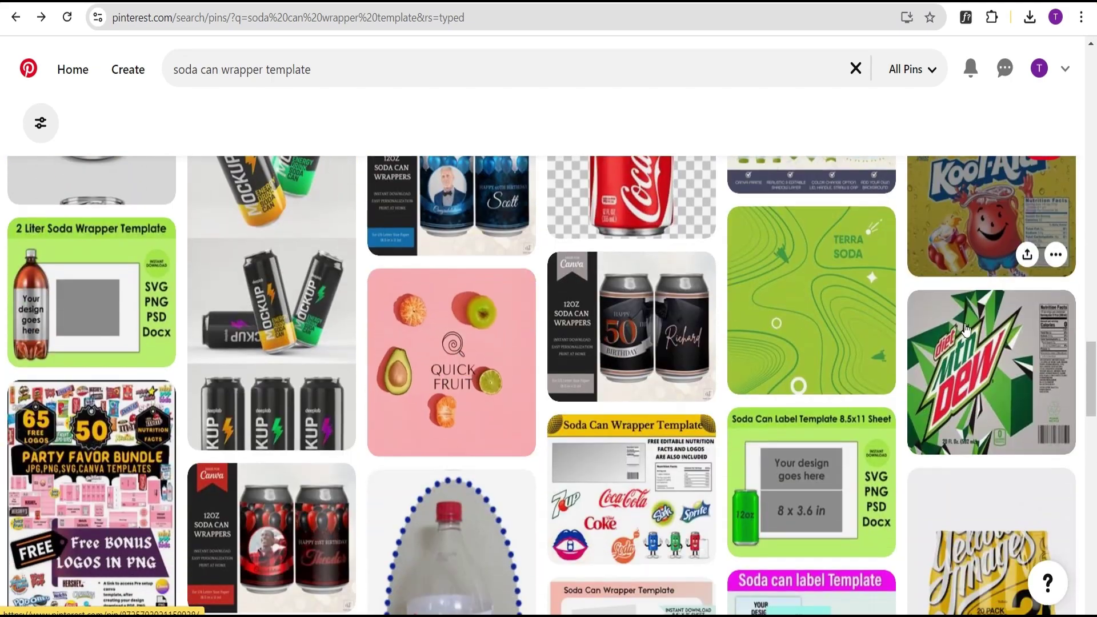
left_click(982, 234)
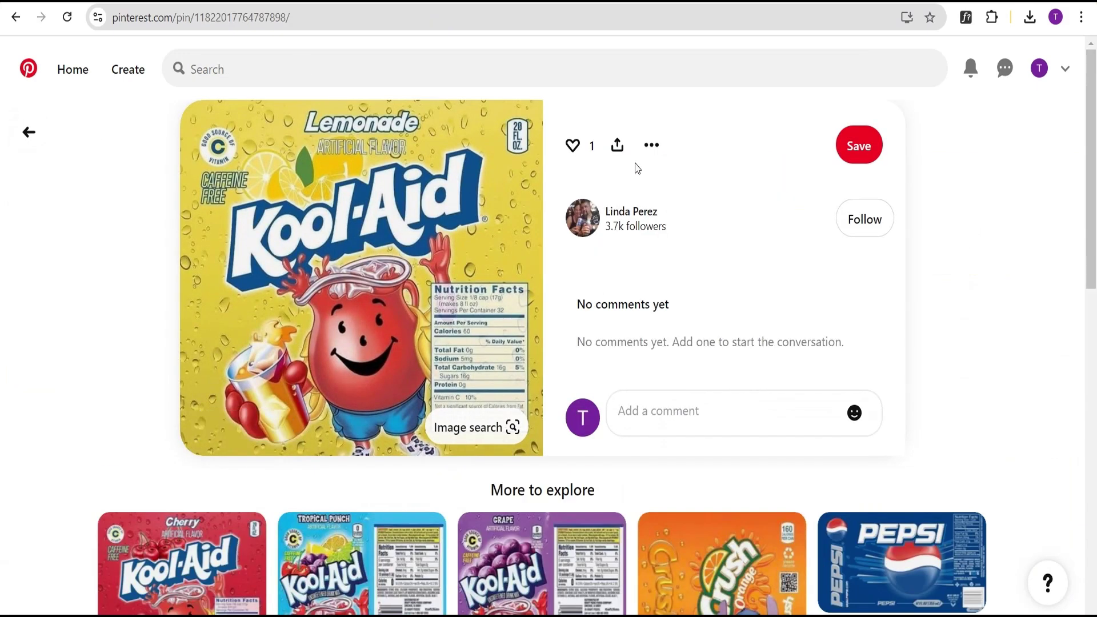
- Open the related Cherry Kool-Aid label pin and download its image
scroll(649, 218, "down", 3)
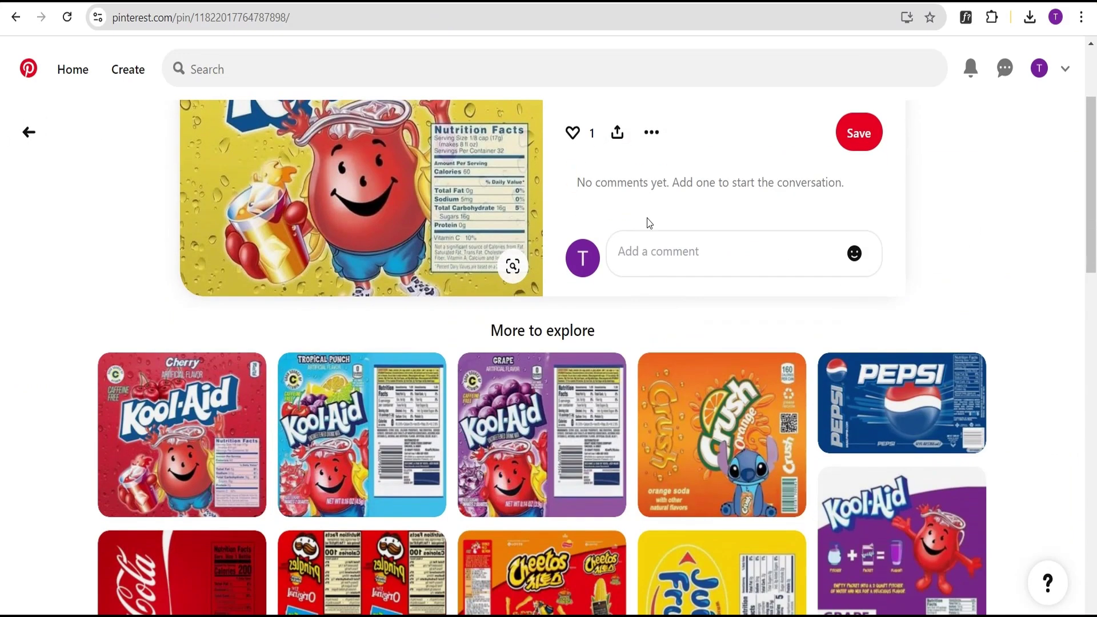
scroll(604, 298, "down", 2)
left_click(184, 345)
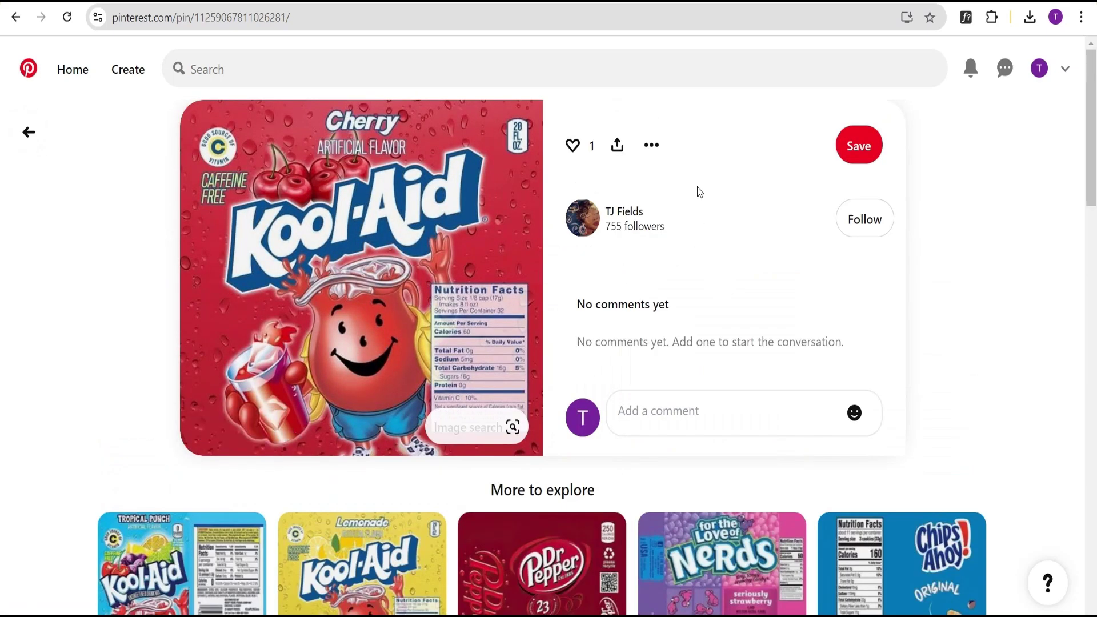
left_click(651, 146)
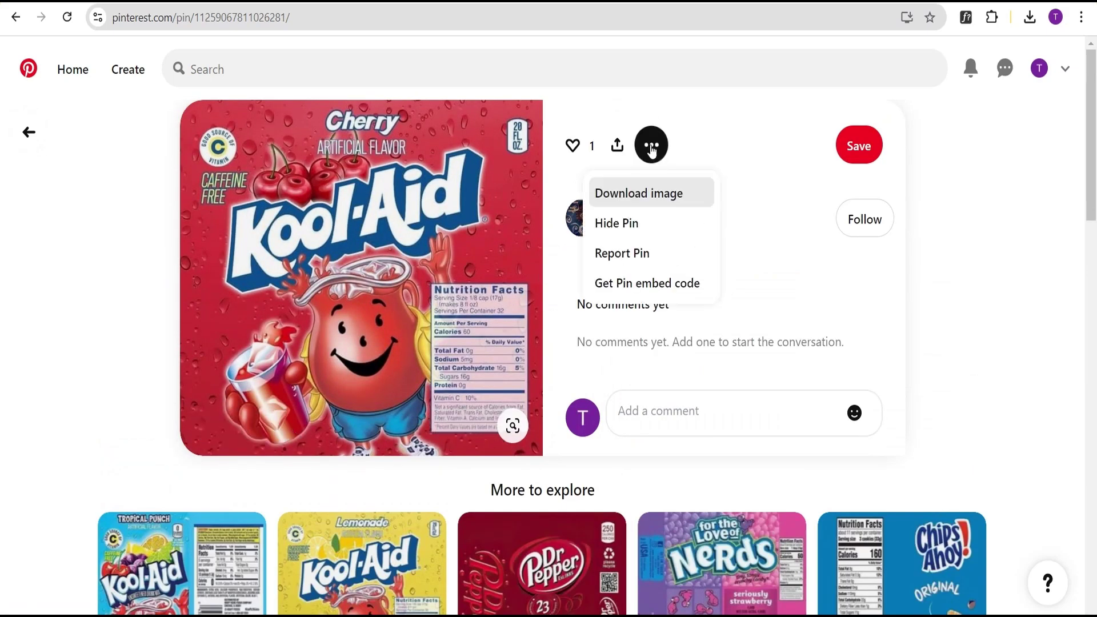
left_click(663, 195)
- Open the dark red Dr Pepper label among the related pins and download its image
scroll(561, 335, "down", 4)
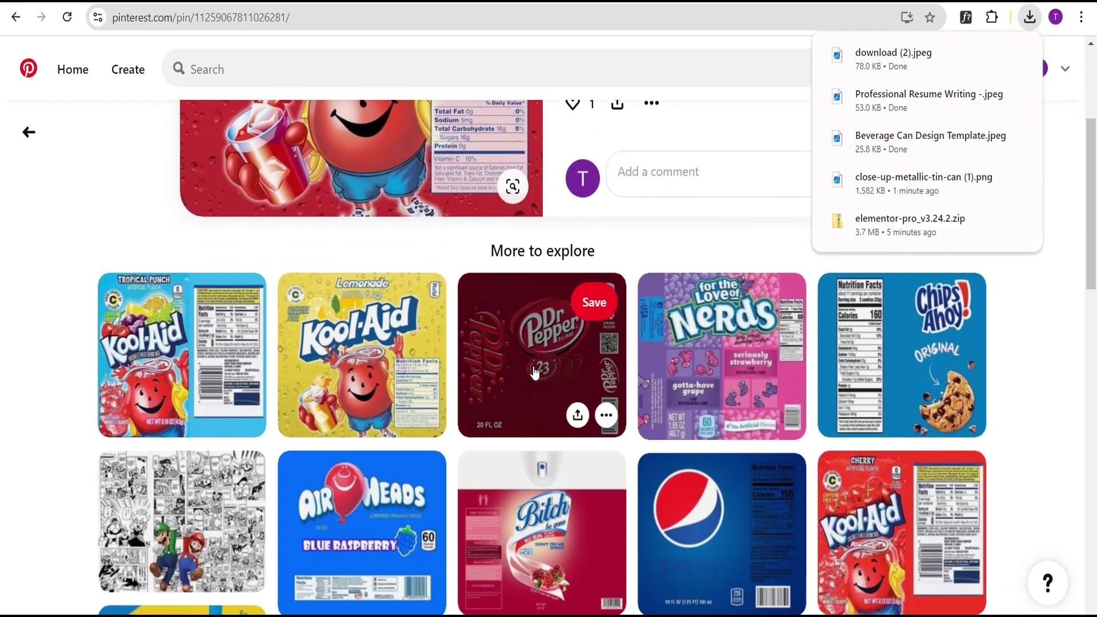
left_click(526, 368)
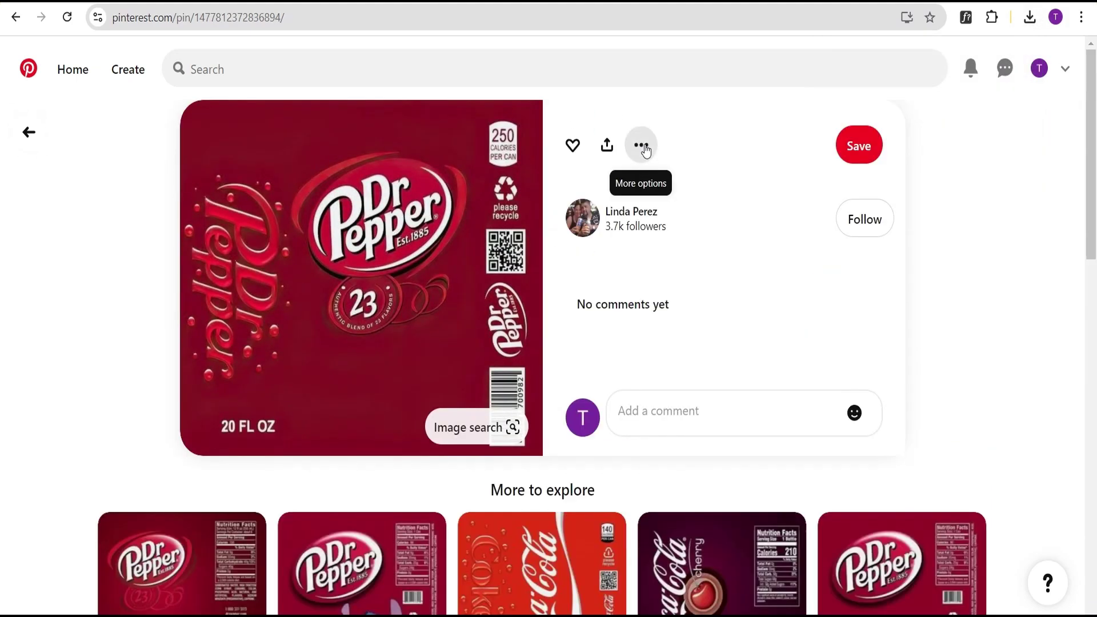
left_click(642, 146)
left_click(646, 197)
- Look through the related label pins under the Dr Pepper pin for further wrapper designs
scroll(689, 280, "down", 5)
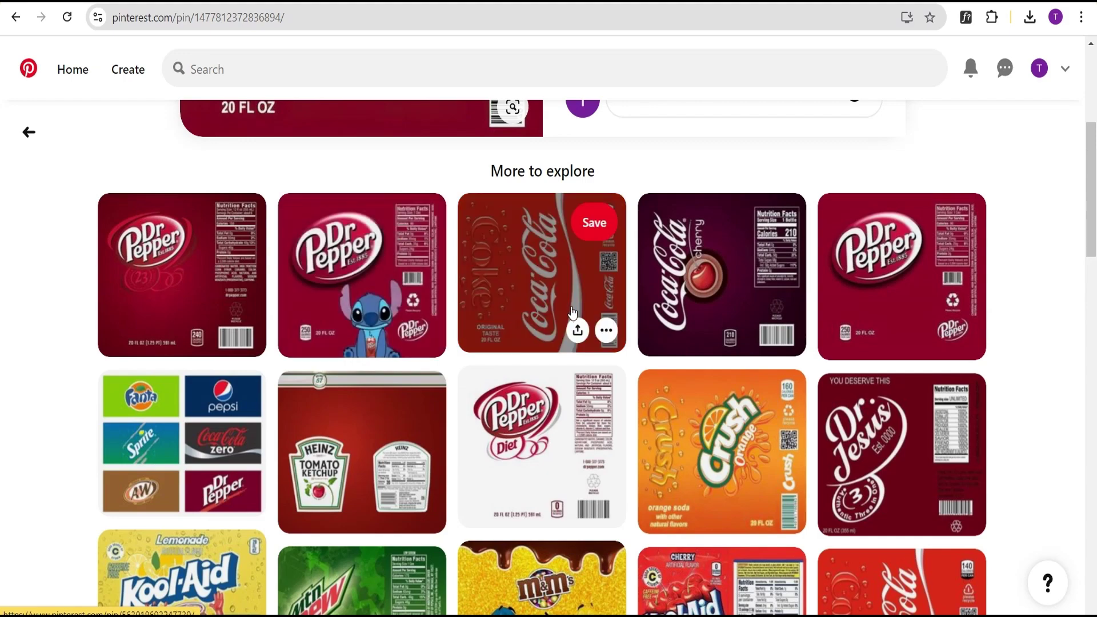
scroll(714, 297, "down", 4)
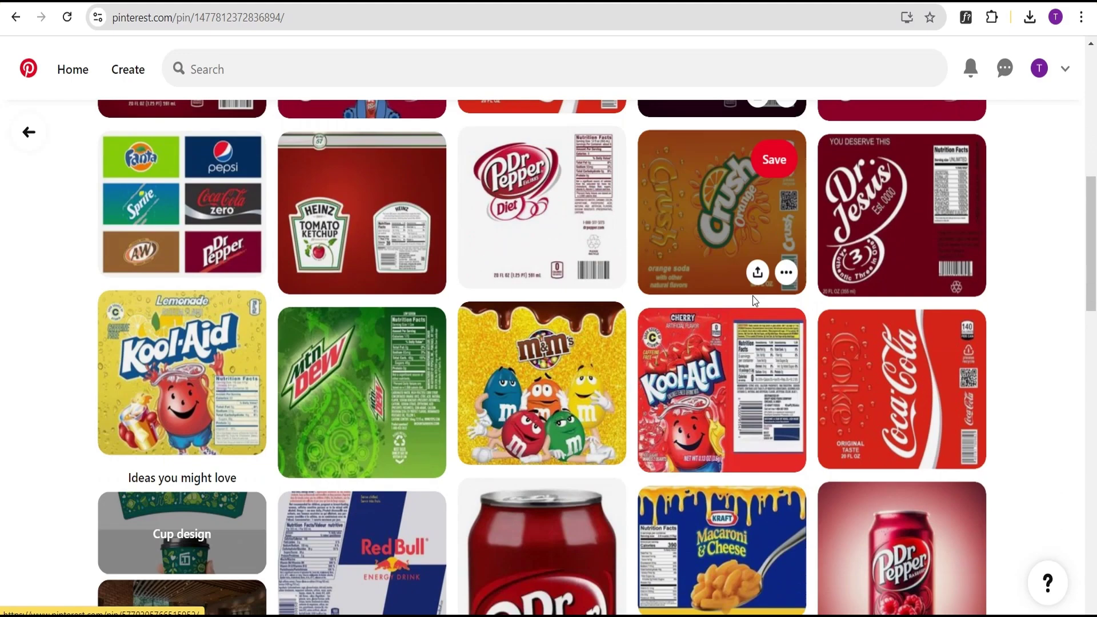
scroll(720, 308, "down", 2)
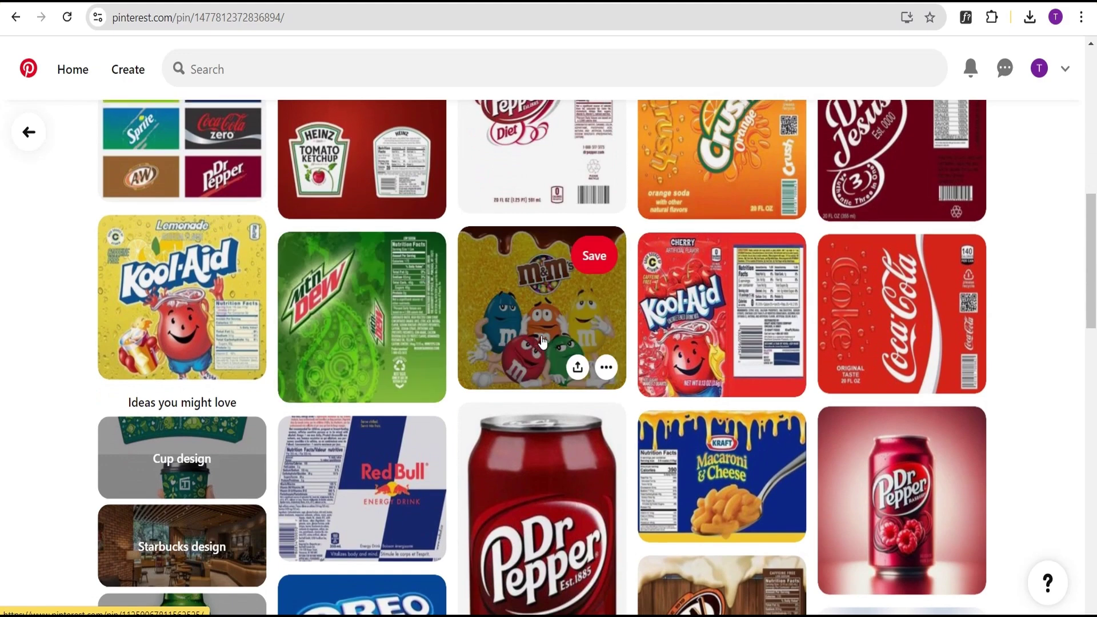
scroll(537, 340, "up", 5)
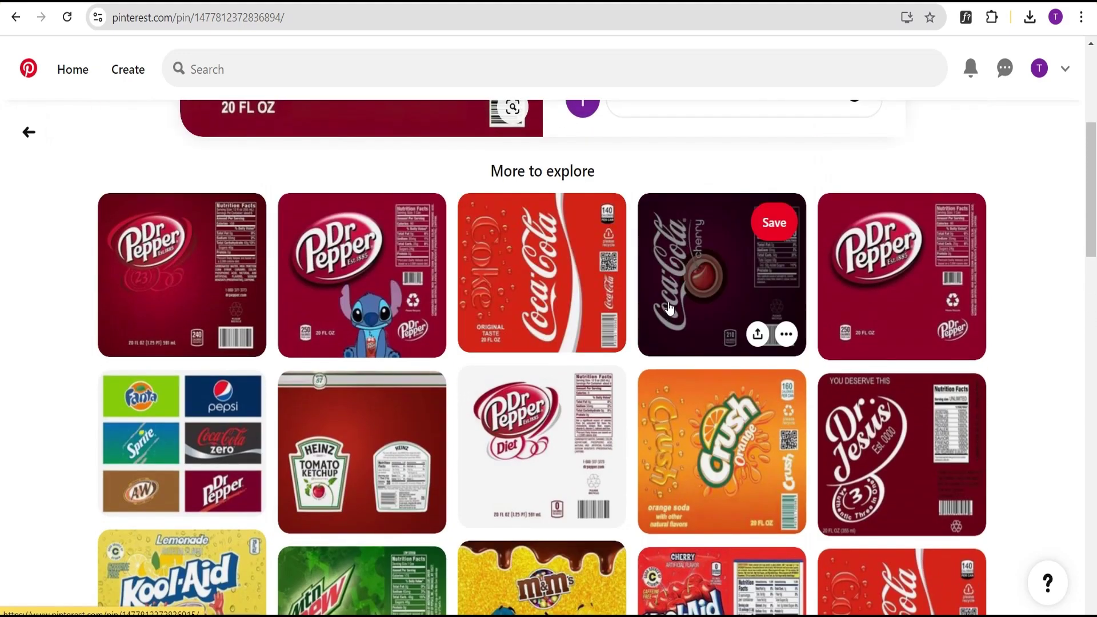
scroll(952, 183, "up", 3)
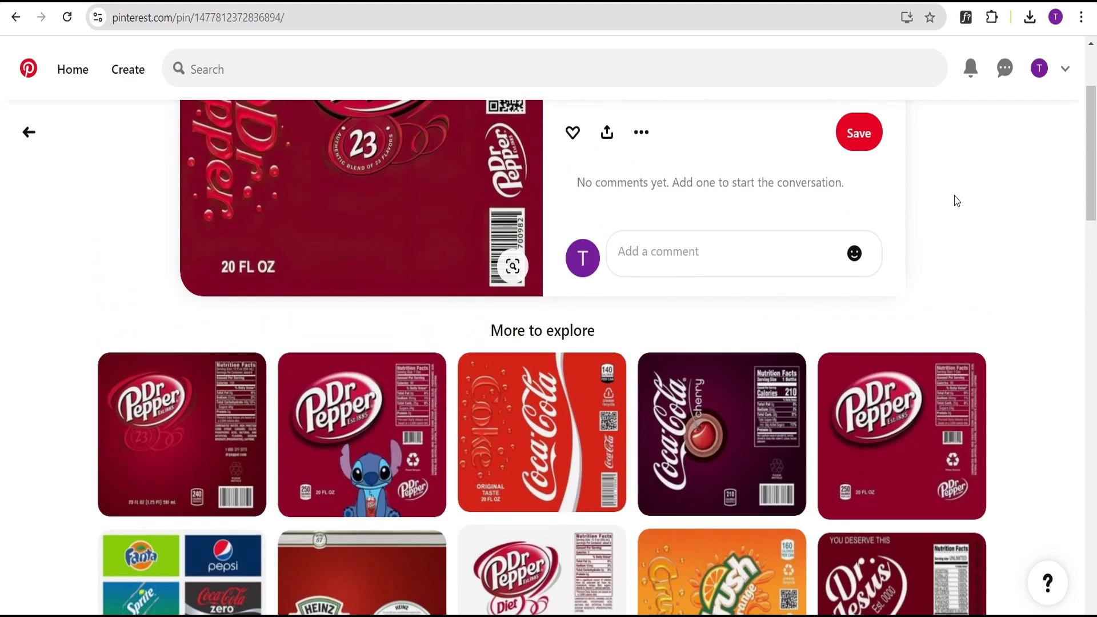
scroll(955, 200, "up", 3)
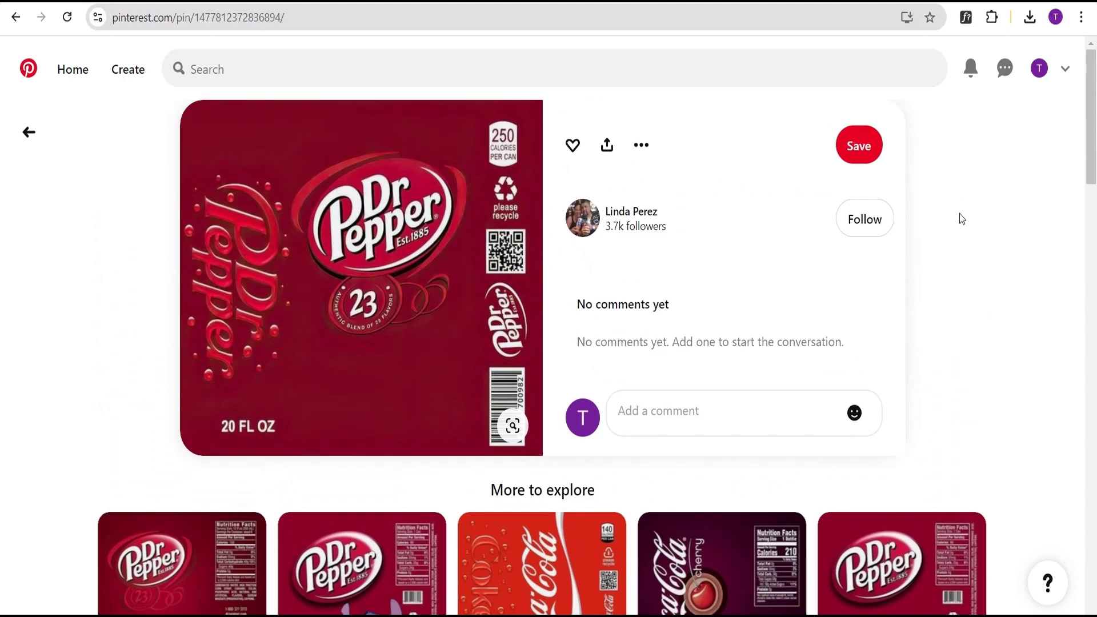
- Open the downloaded close-up-metallic-tin-can (1).png from the browser's download history as its own document in Photoshop
left_click(1033, 19)
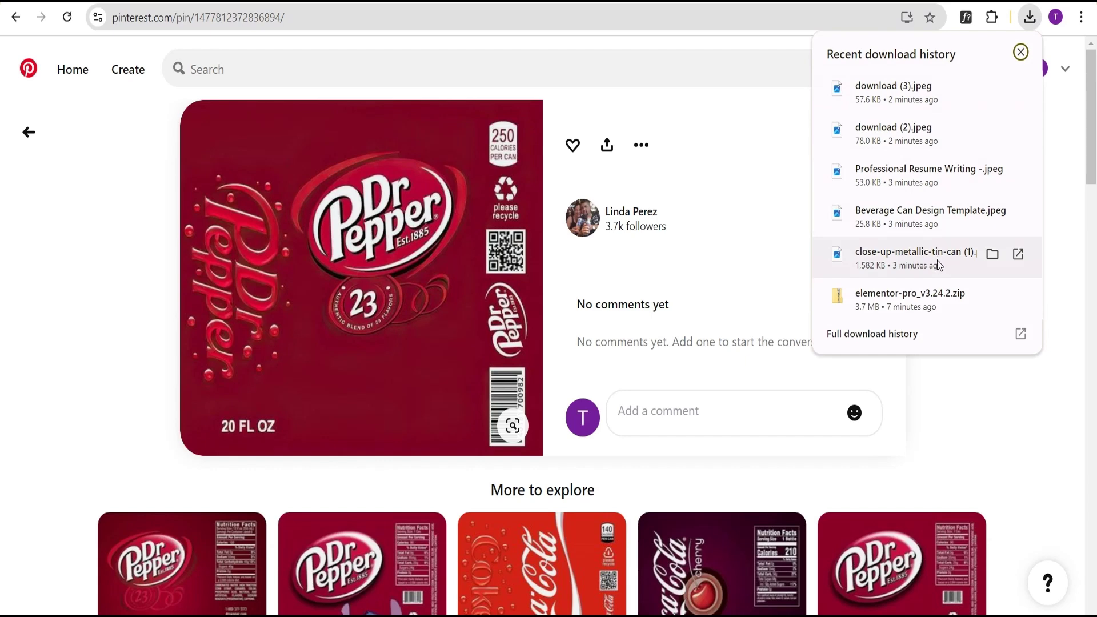
left_click_drag(936, 259, 541, 492)
left_click_drag(377, 60, 364, 29)
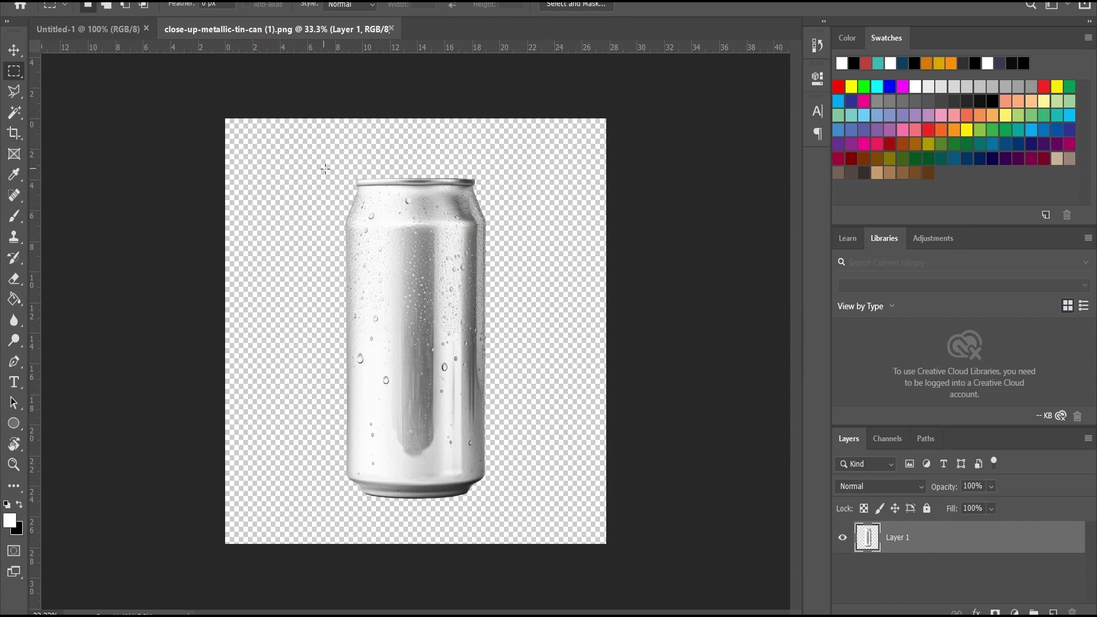
- Crop the can image to a rectangular selection drawn closely around the can
left_click_drag(335, 170, 493, 505)
left_click(93, 0)
left_click(94, 133)
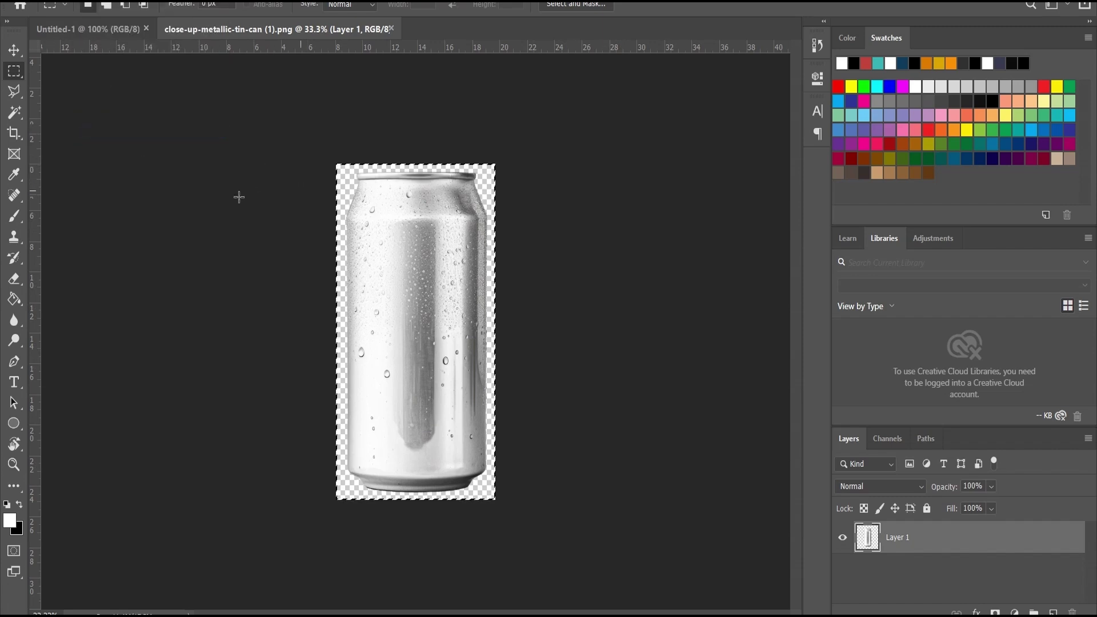
- Export the cropped can image
left_click(37, 1)
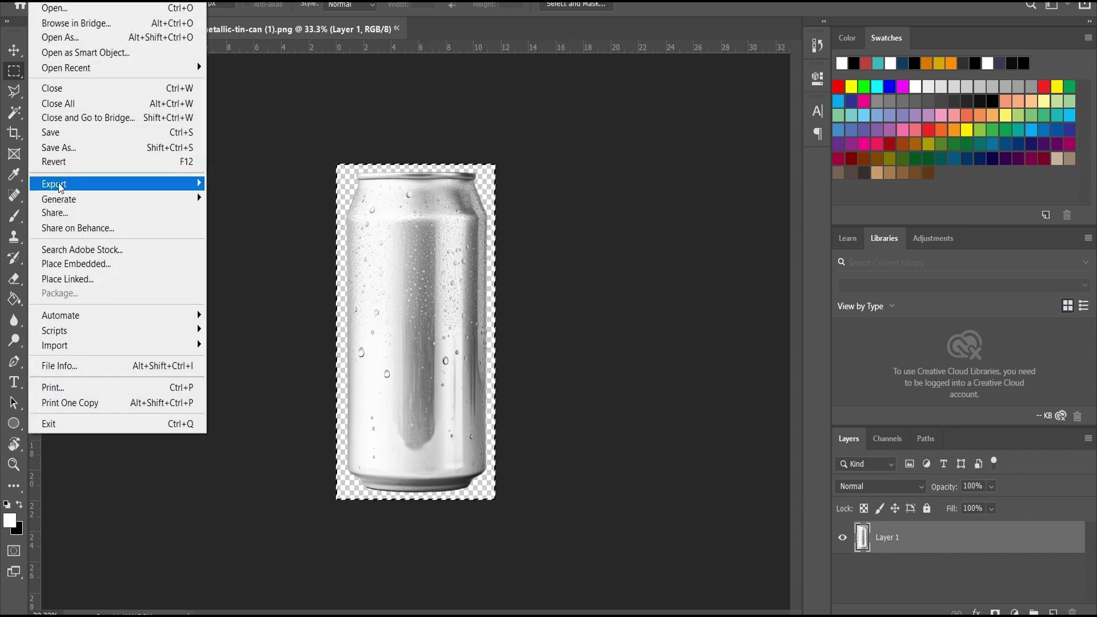
mouse_move(51, 186)
left_click(258, 183)
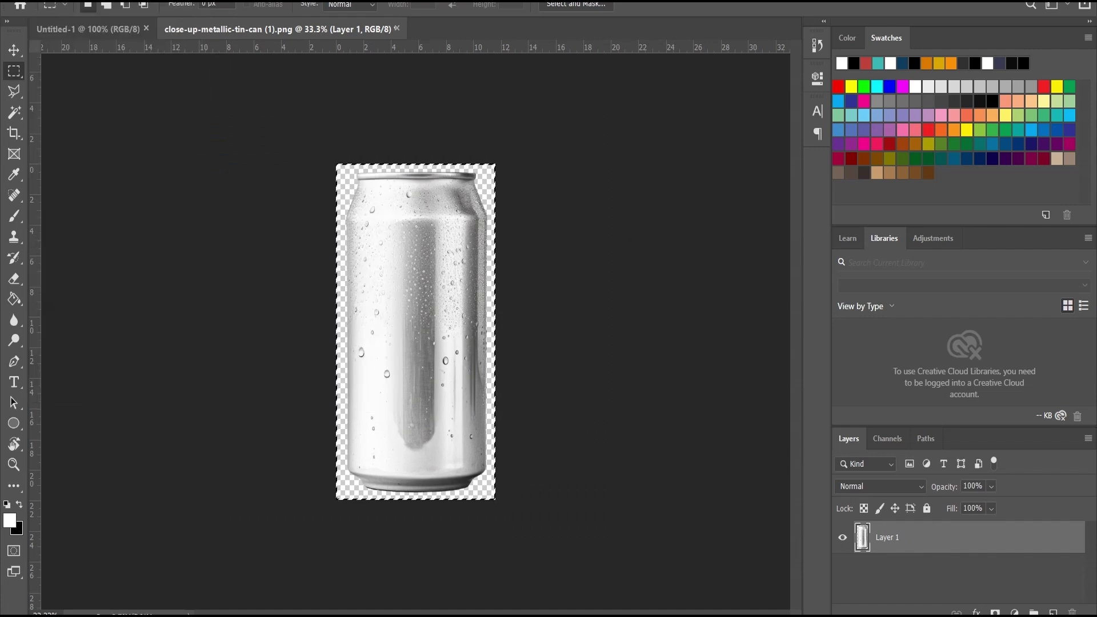
- Switch to the Elementor page editor in the browser and add a container with the horizontal row structure
key("alt+Tab")
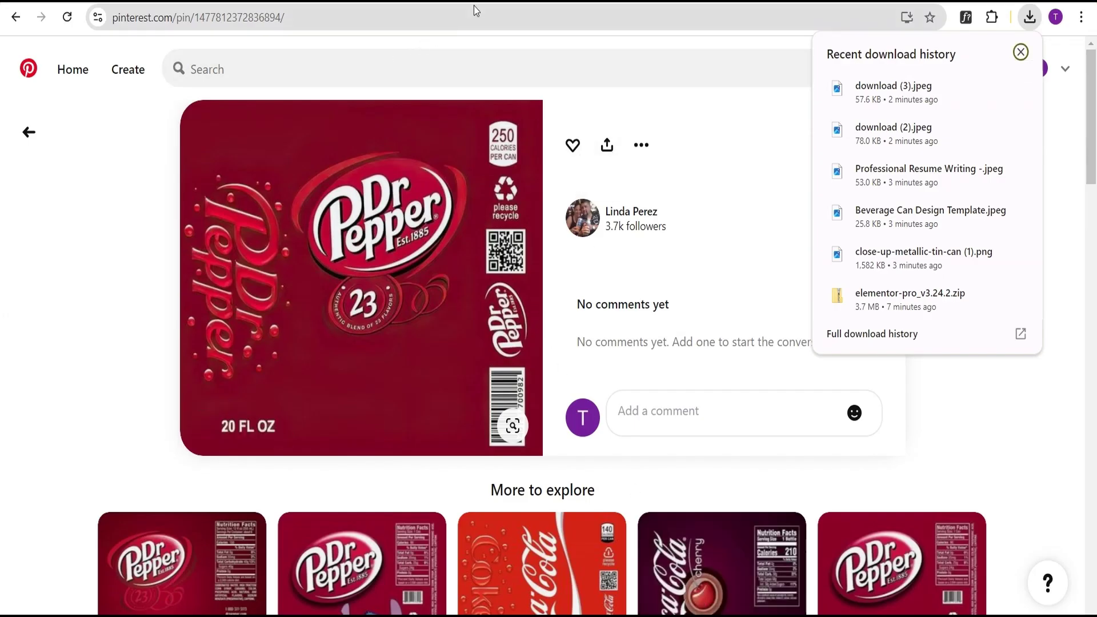
key("ctrl+Tab")
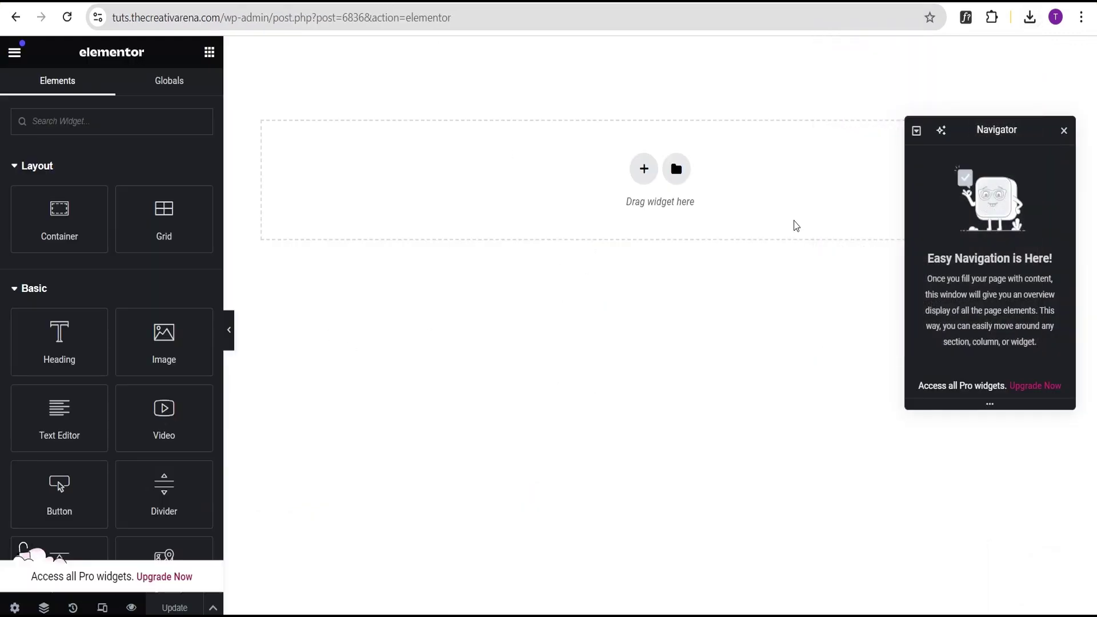
left_click_drag(36, 577, 120, 581)
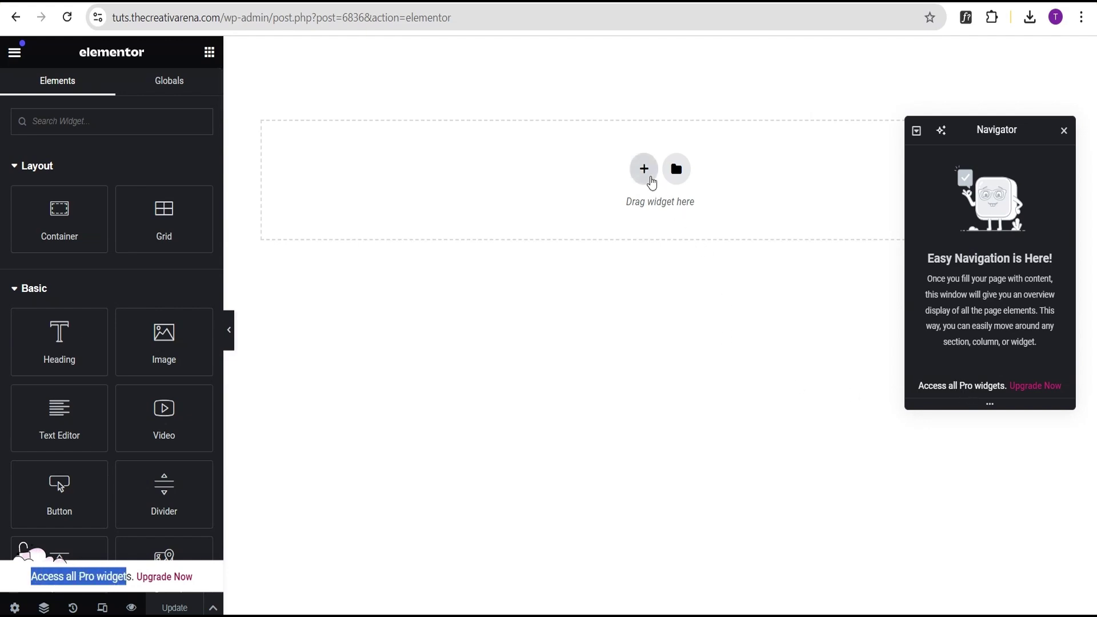
left_click(644, 169)
left_click(616, 236)
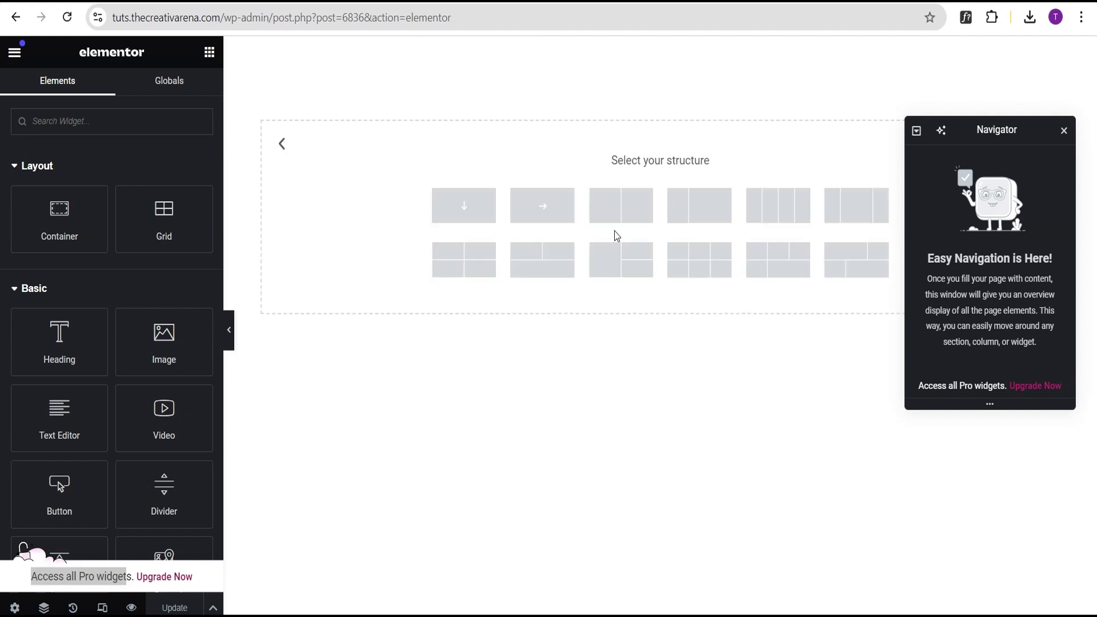
left_click(558, 221)
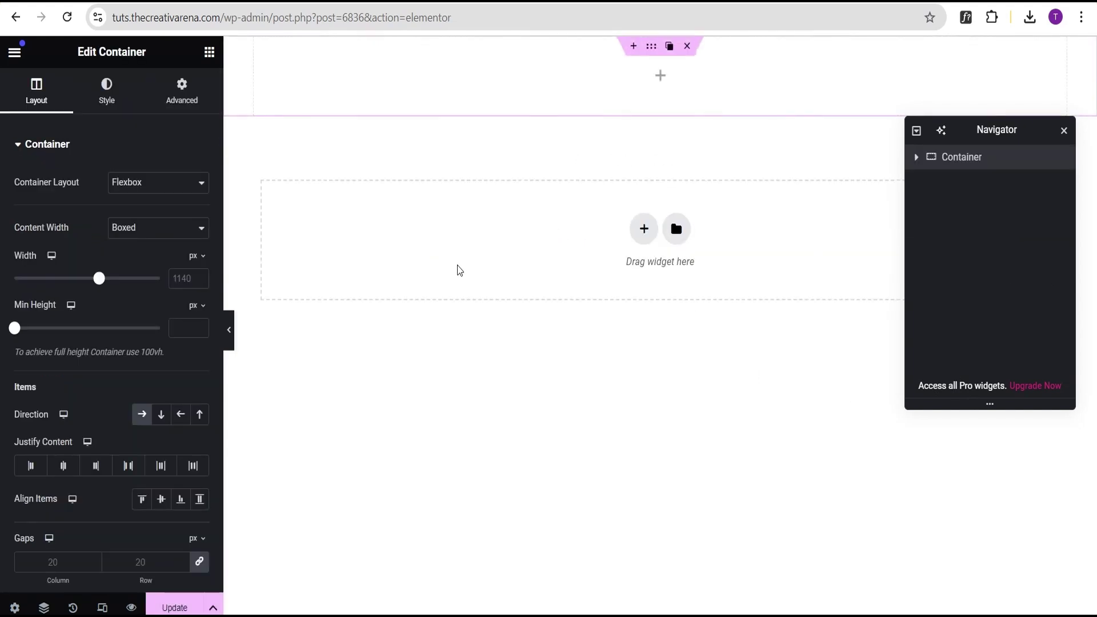
- Set the container's content width to Full Width and its minimum height to 100 vh
left_click(123, 229)
left_click(136, 267)
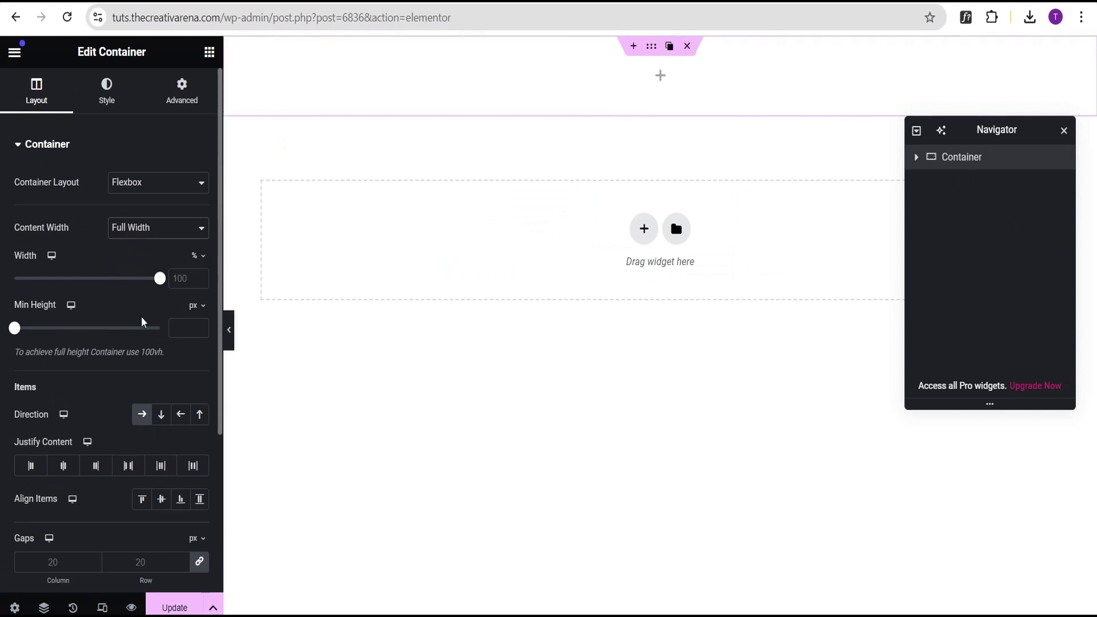
left_click(196, 305)
left_click(194, 376)
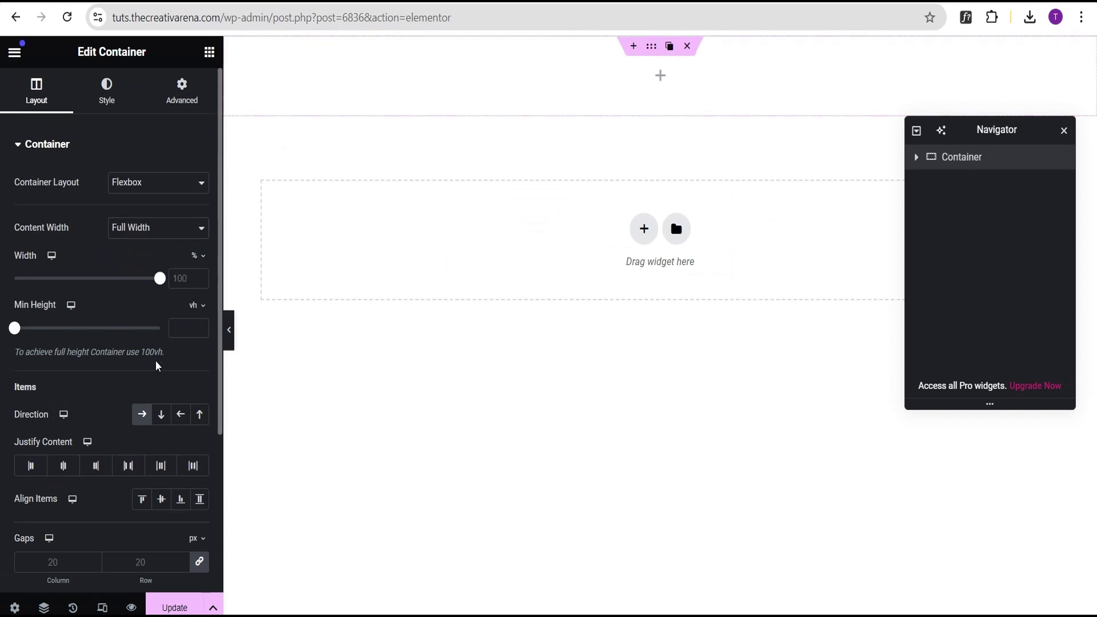
left_click_drag(17, 334, 181, 330)
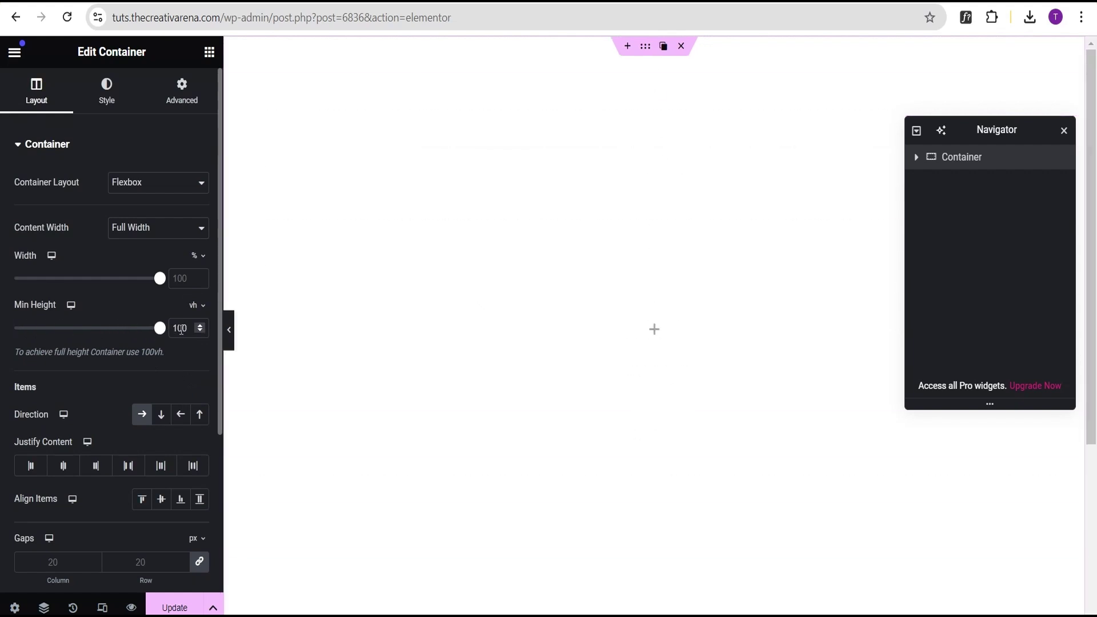
- Give the container a classic background in black, #000000
left_click(106, 102)
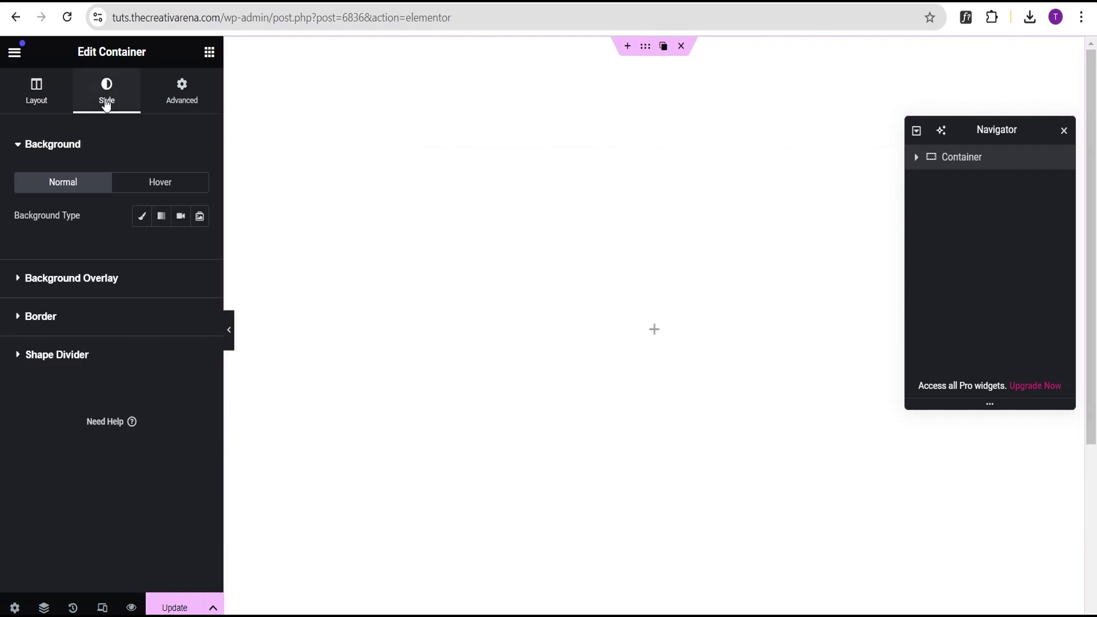
left_click(140, 222)
left_click(198, 253)
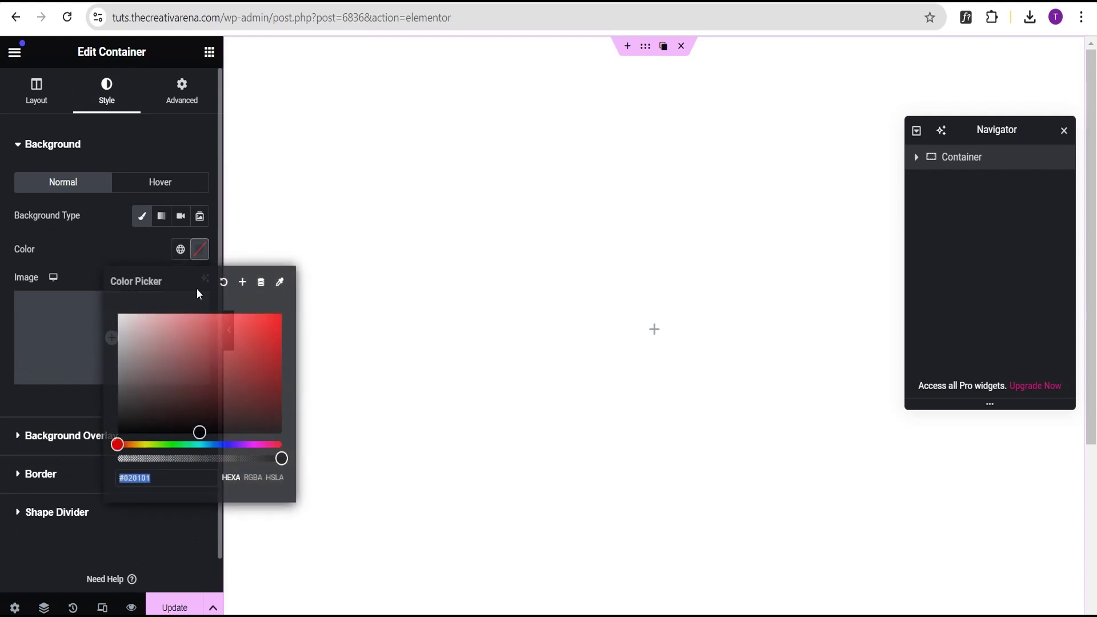
left_click(204, 422)
- Center the main container's items in both Justify Content and Align Items
left_click(38, 94)
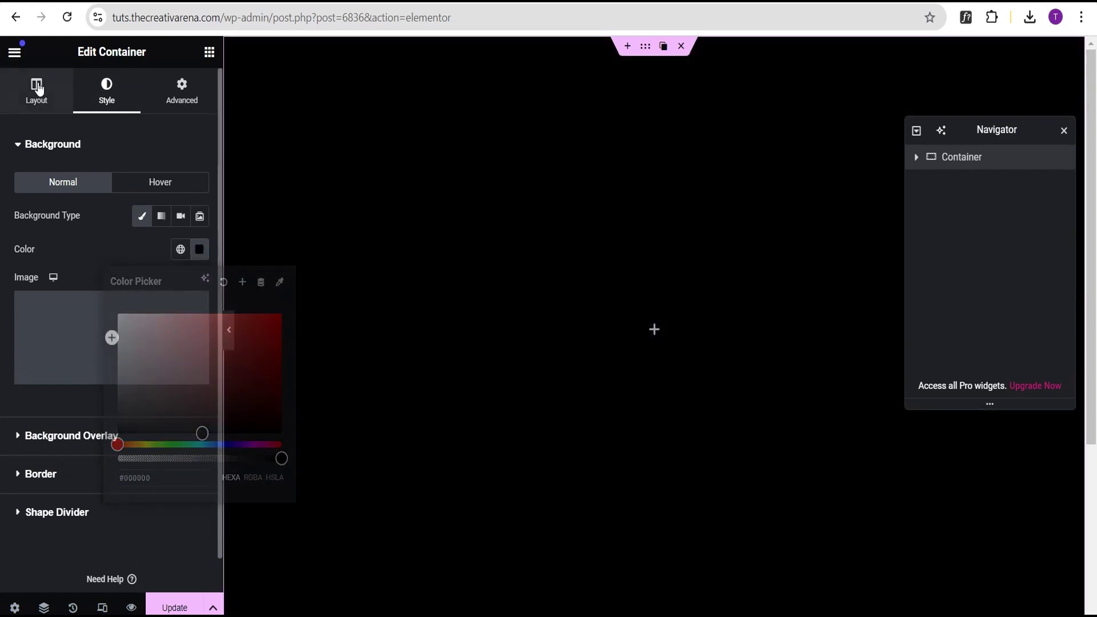
left_click(64, 468)
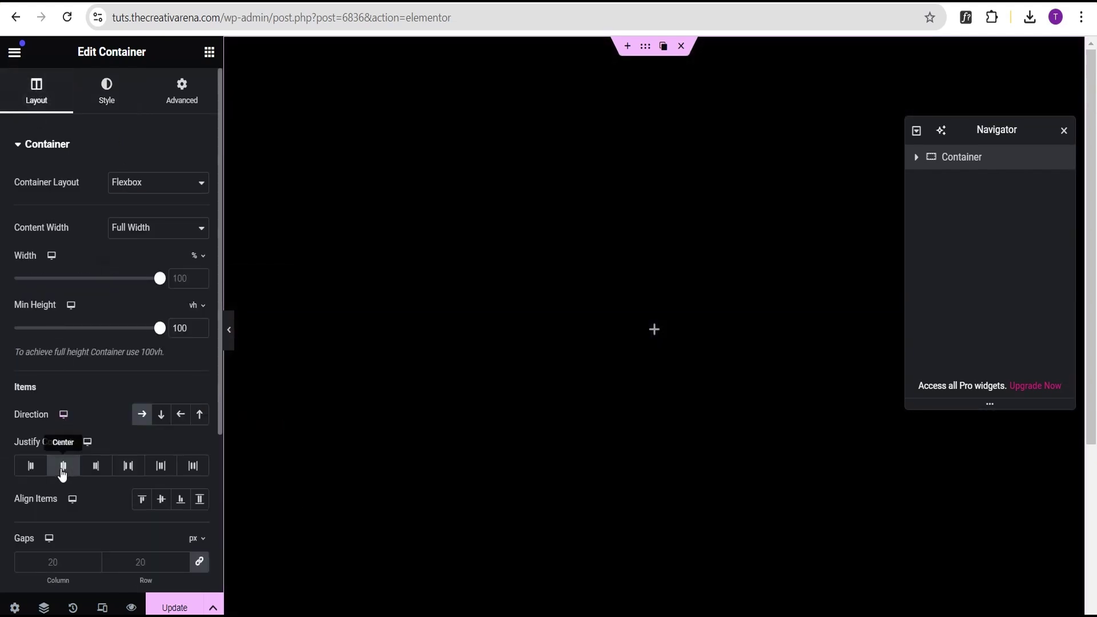
left_click(161, 499)
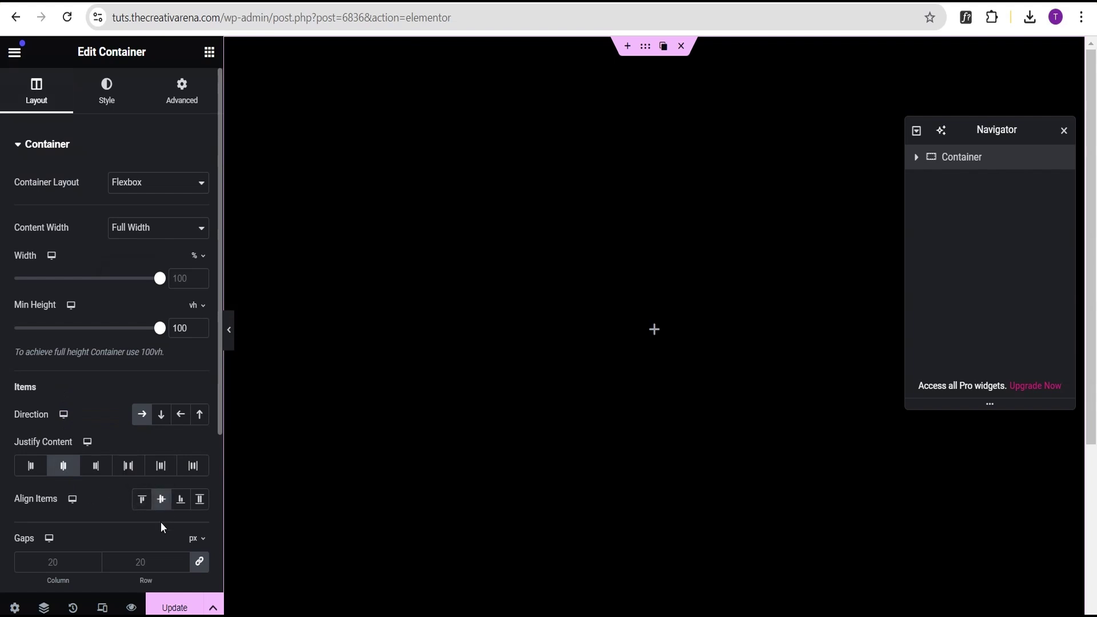
- Nest a full-width container inside the main container and another full-width container within that one
left_click(653, 329)
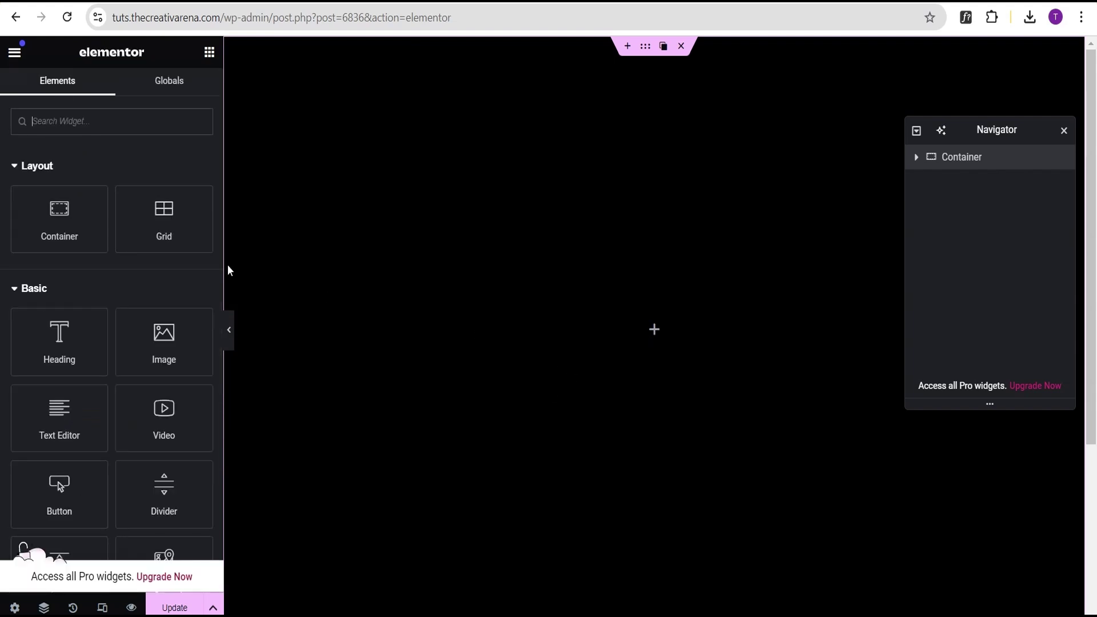
left_click_drag(64, 223, 627, 349)
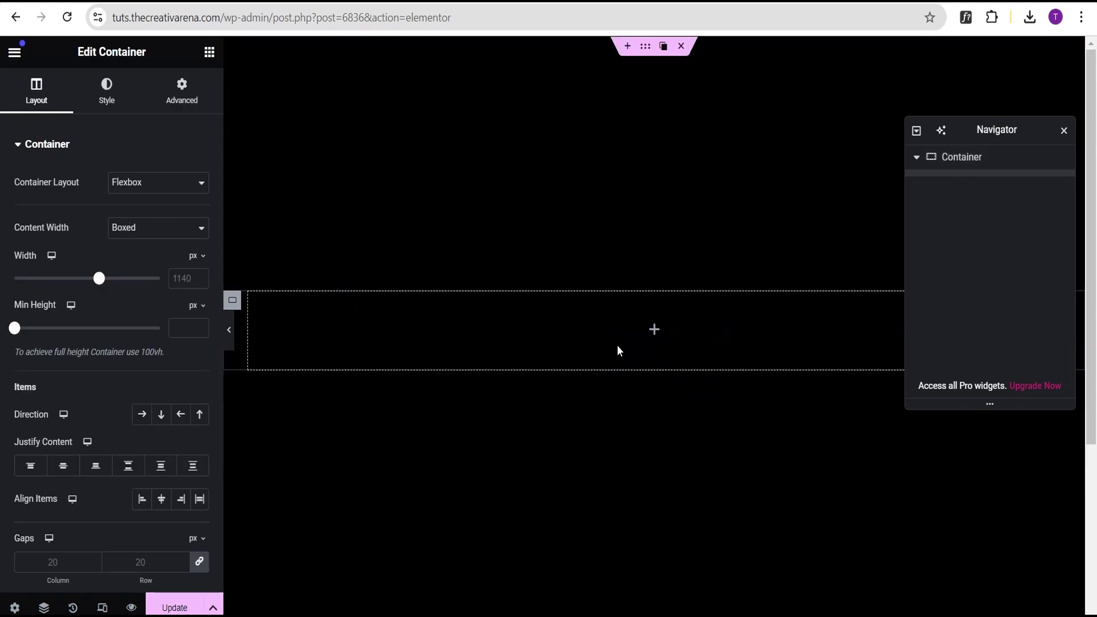
left_click(133, 235)
left_click(132, 269)
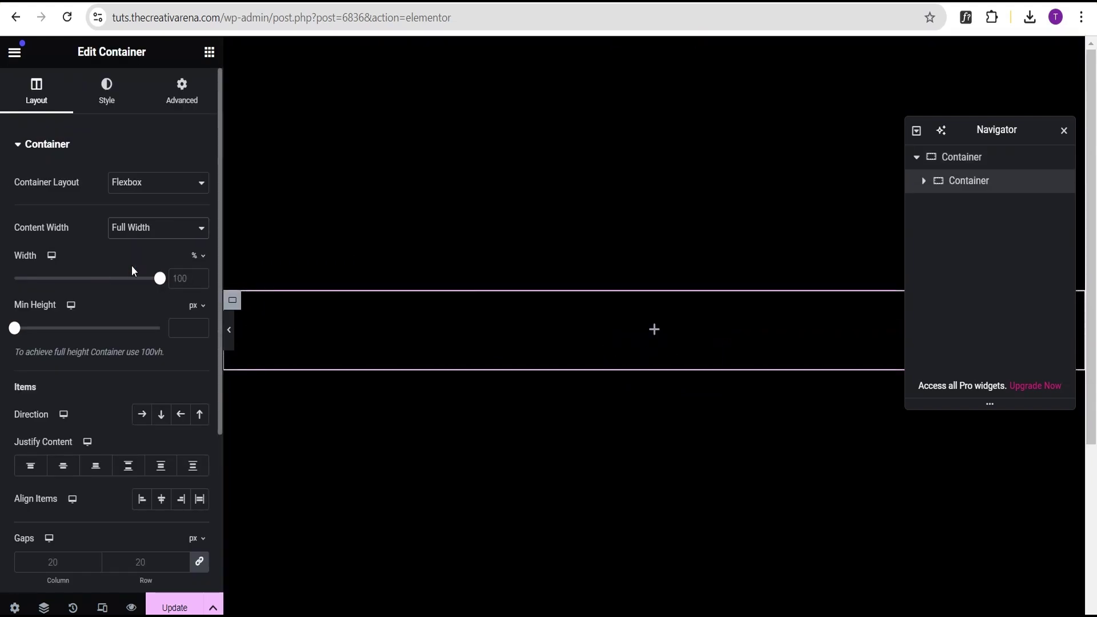
left_click(655, 331)
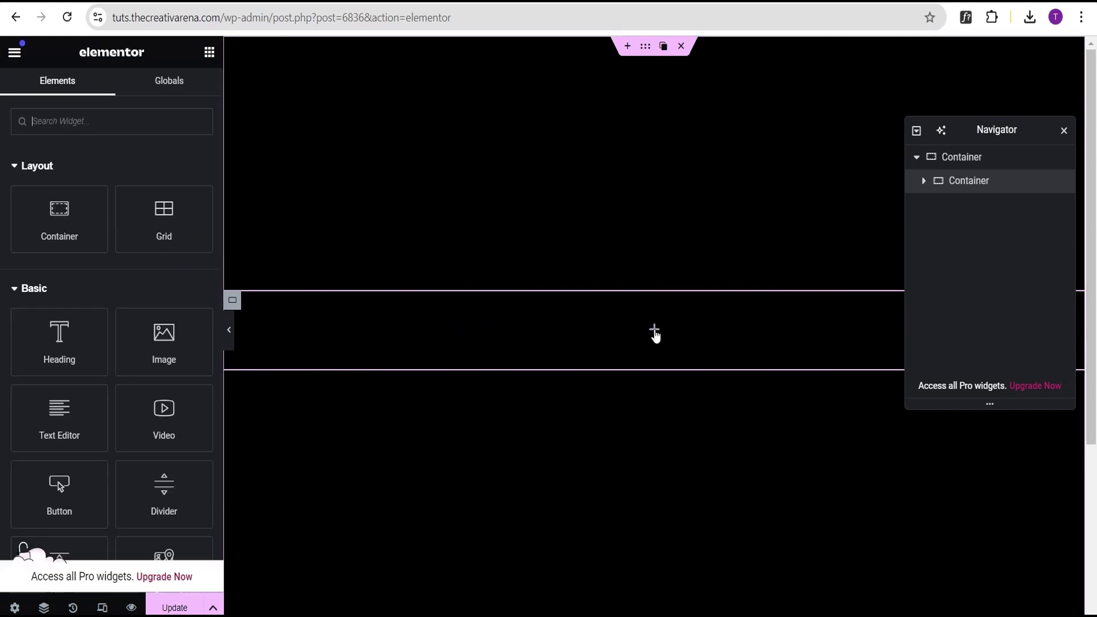
left_click_drag(24, 213, 602, 344)
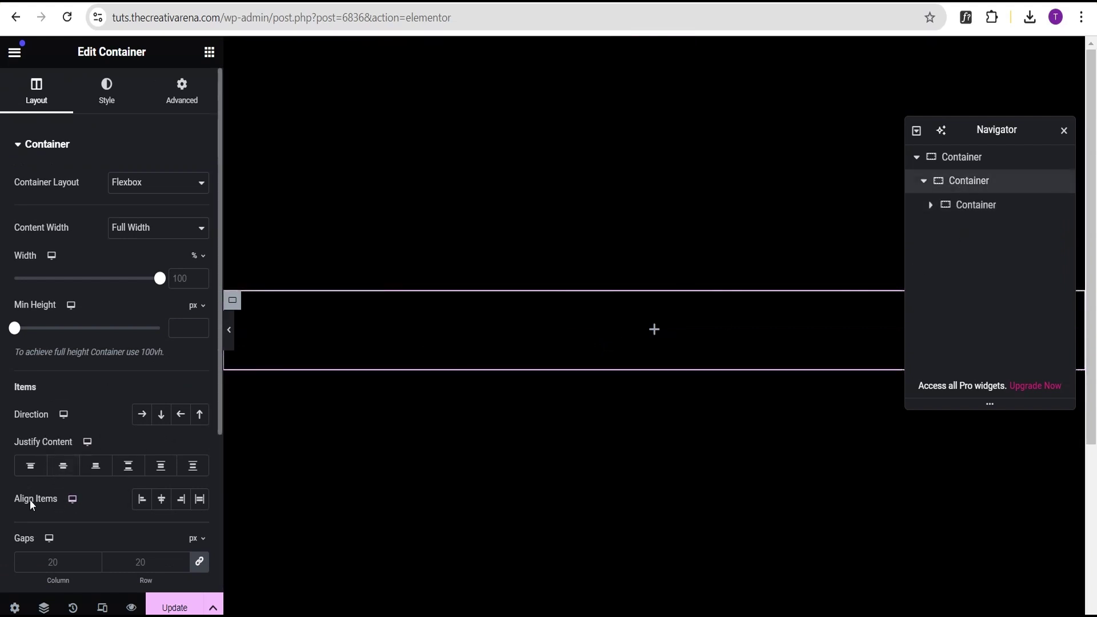
- Set the middle container's direction to horizontal row, with Justify Content and Align Items both centered
left_click(162, 500)
left_click(143, 416)
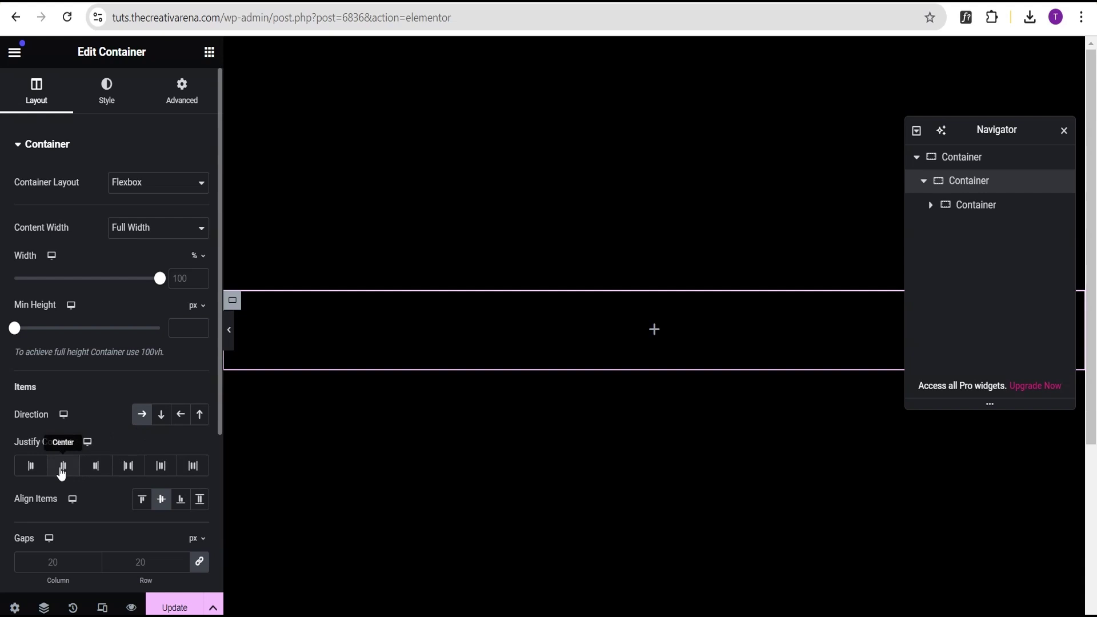
left_click(62, 467)
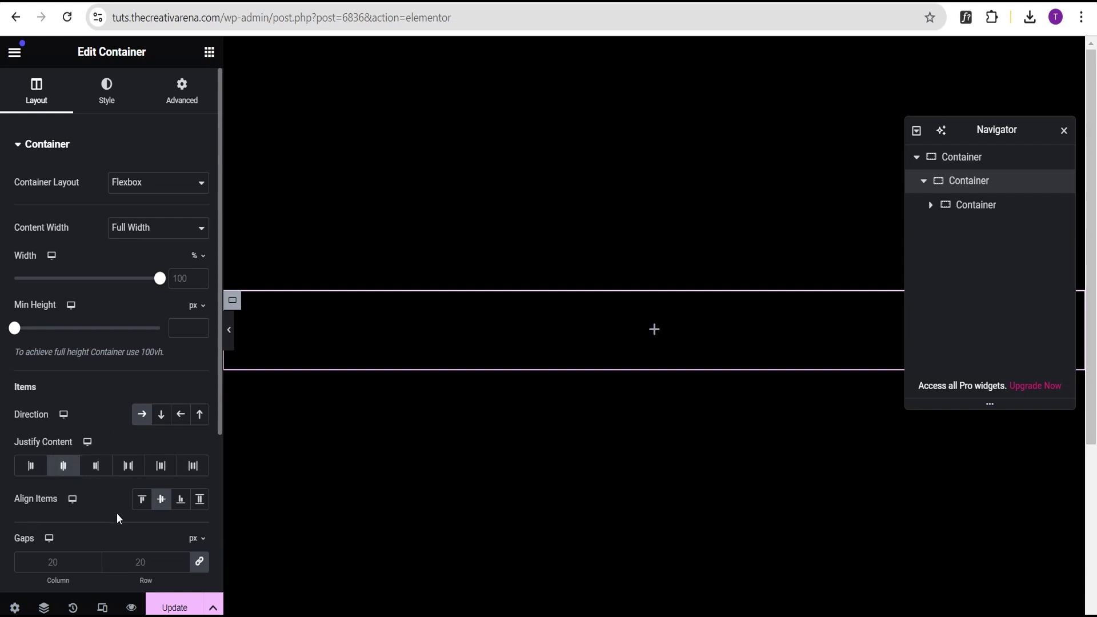
- Set the innermost container's width to 20%
left_click(974, 209)
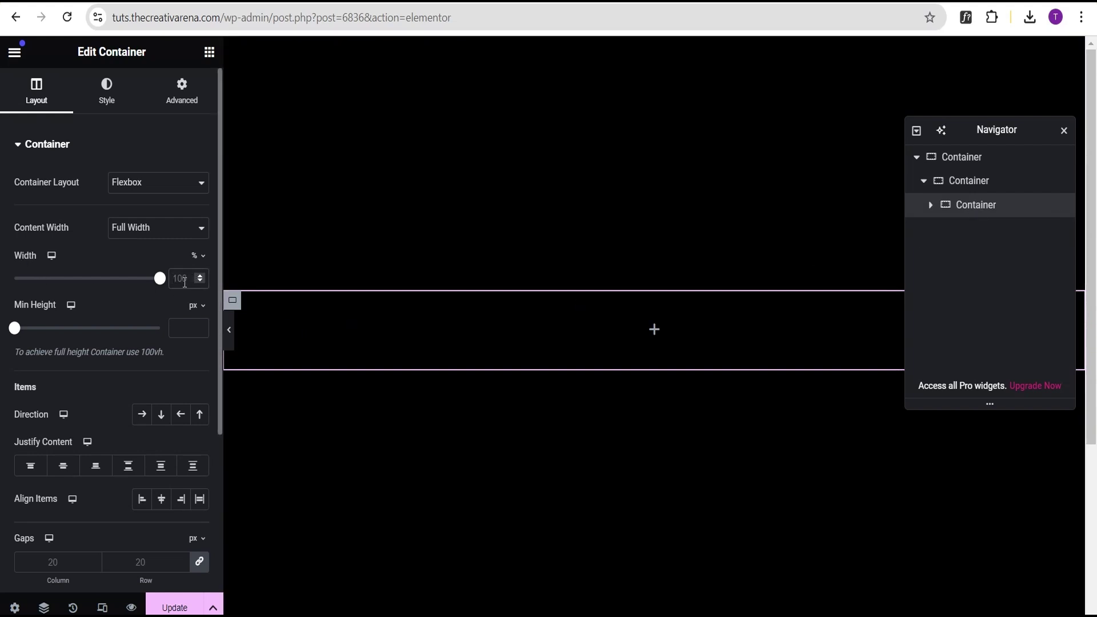
left_click(185, 282)
type("20")
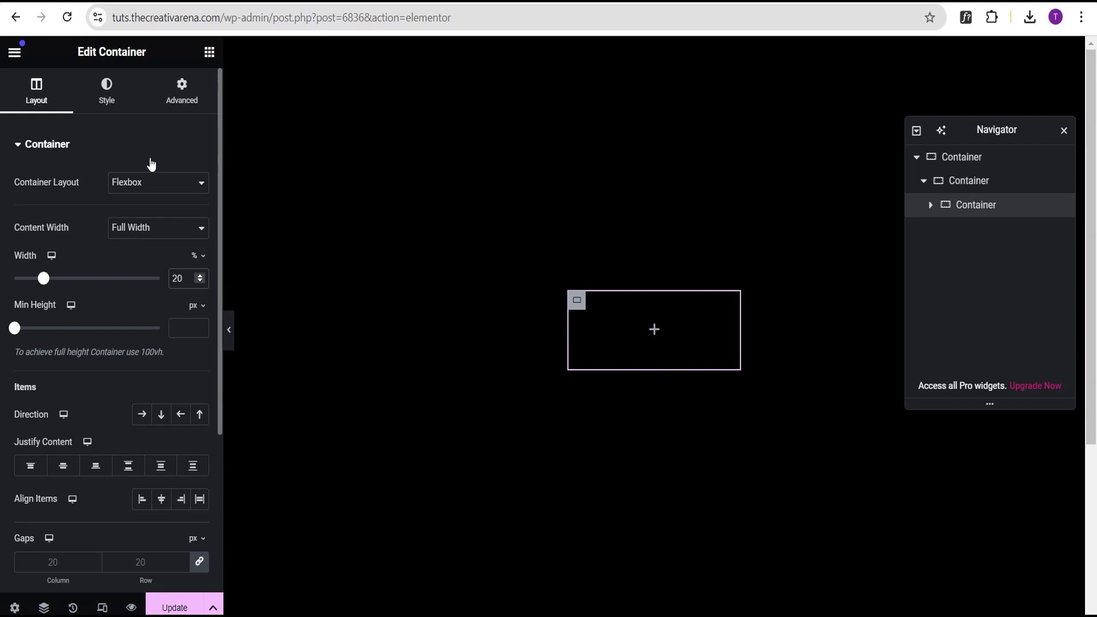
- Give the innermost container a classic background using the blank can image close-up-.png from the media library
left_click(111, 103)
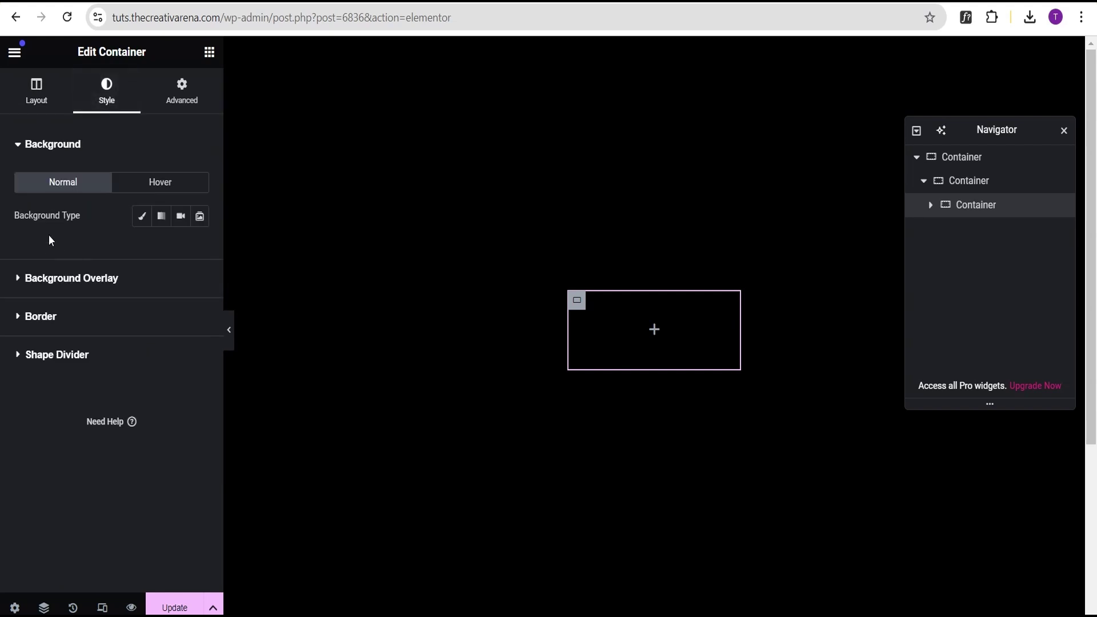
left_click(141, 222)
left_click(100, 335)
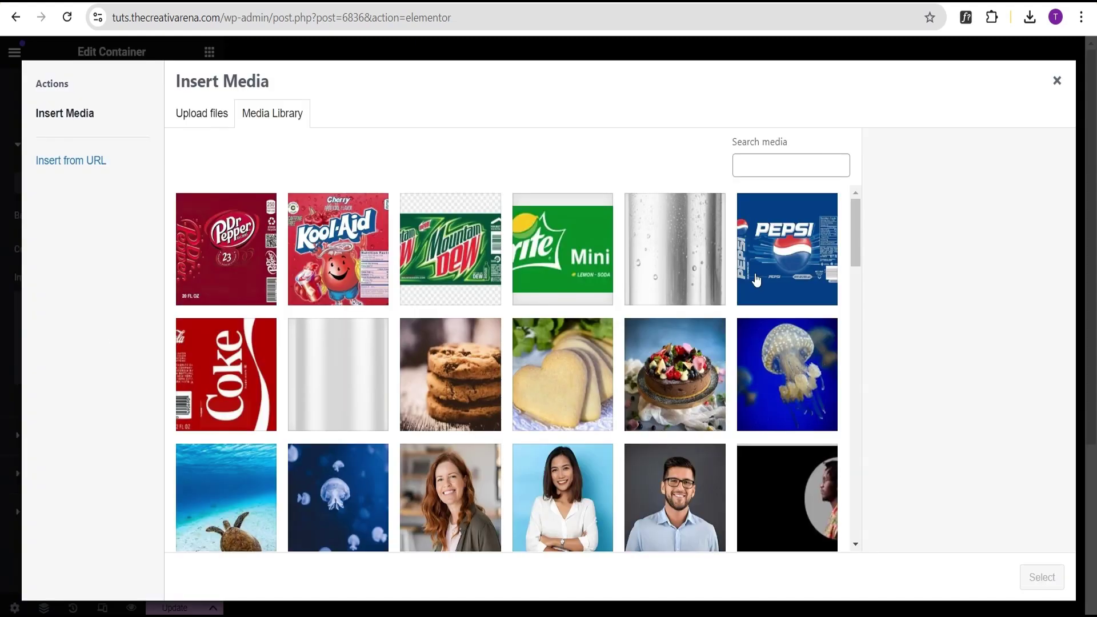
left_click(692, 260)
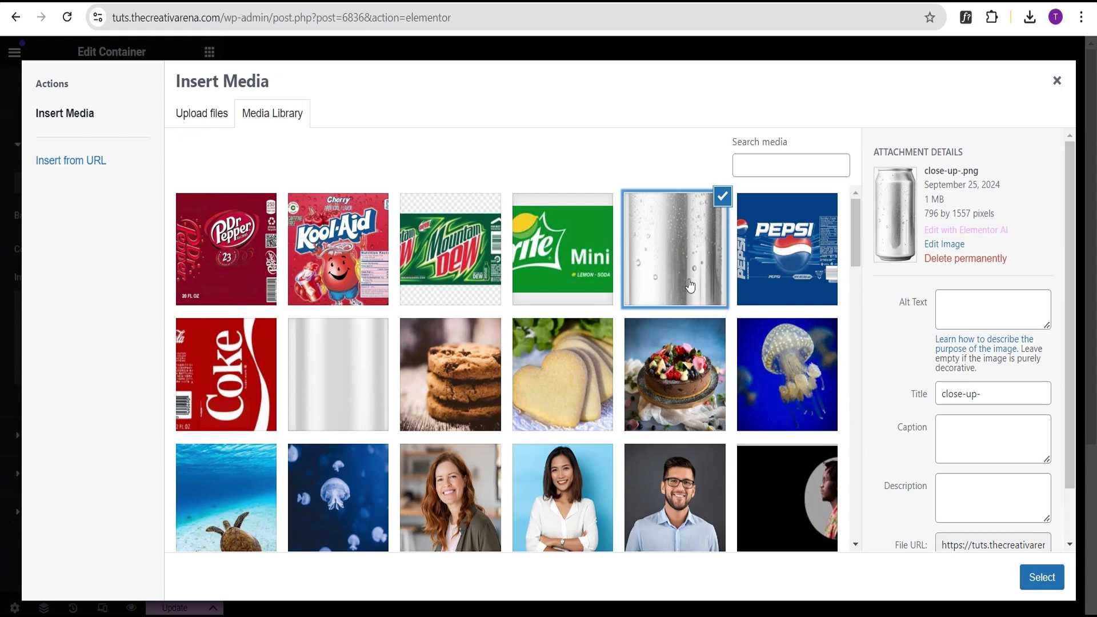
left_click(1043, 584)
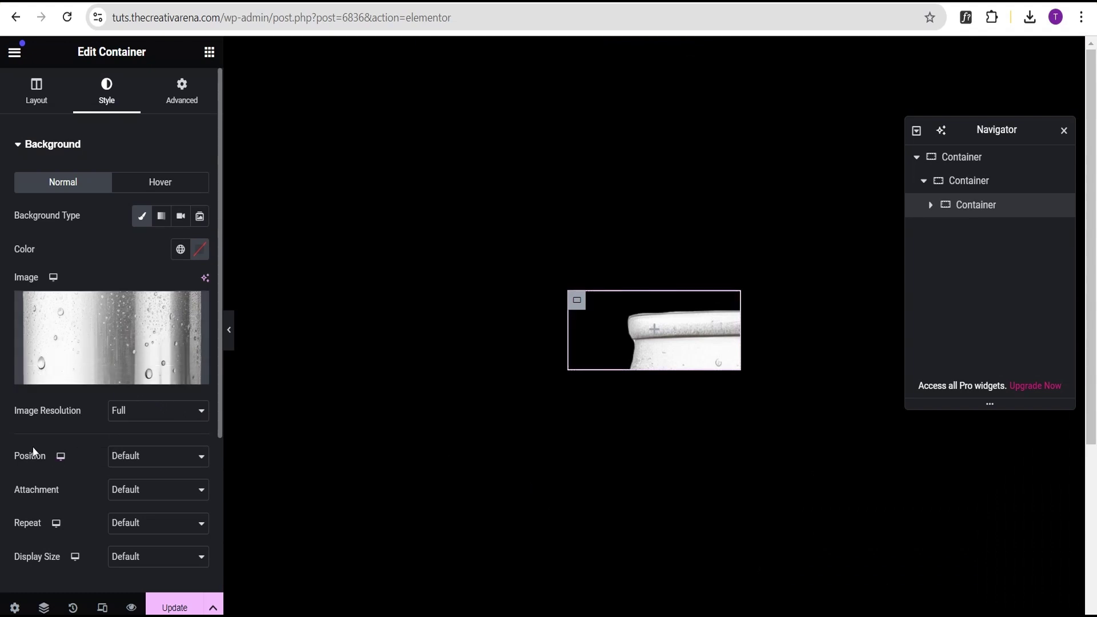
- Set the can background image's position to Center Center, repeat to No-repeat and display size to Contain
left_click(136, 460)
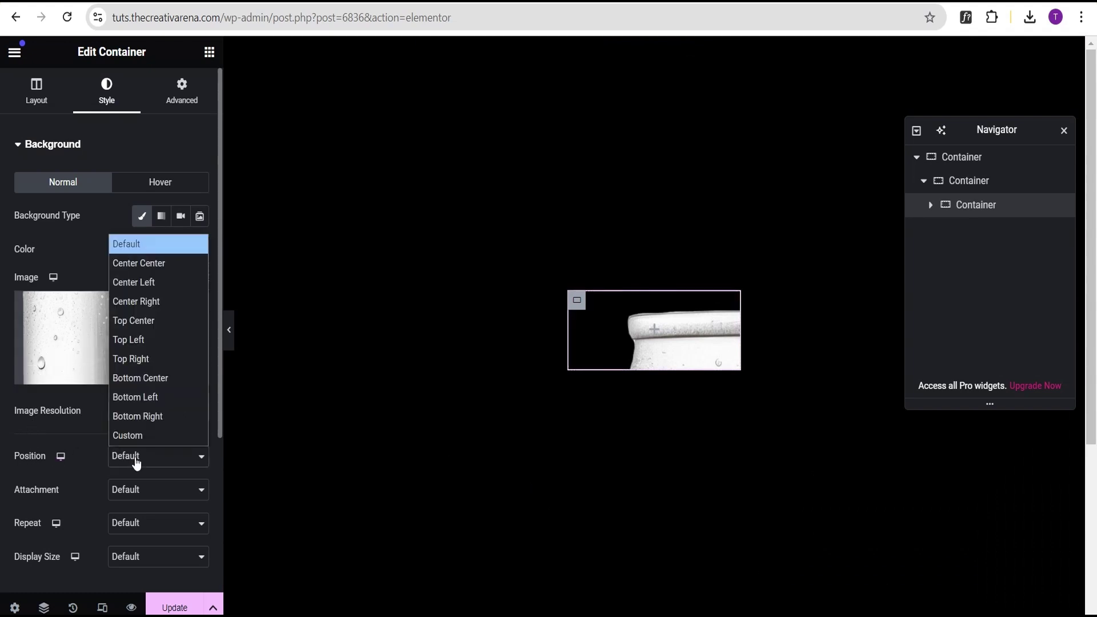
left_click(150, 264)
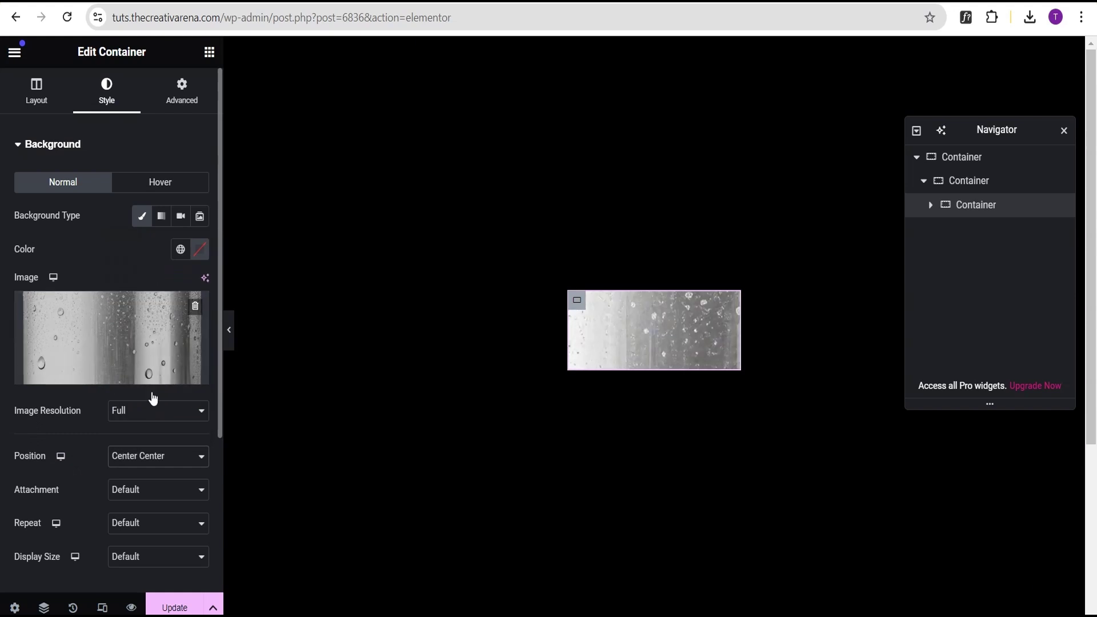
left_click(131, 524)
left_click(138, 446)
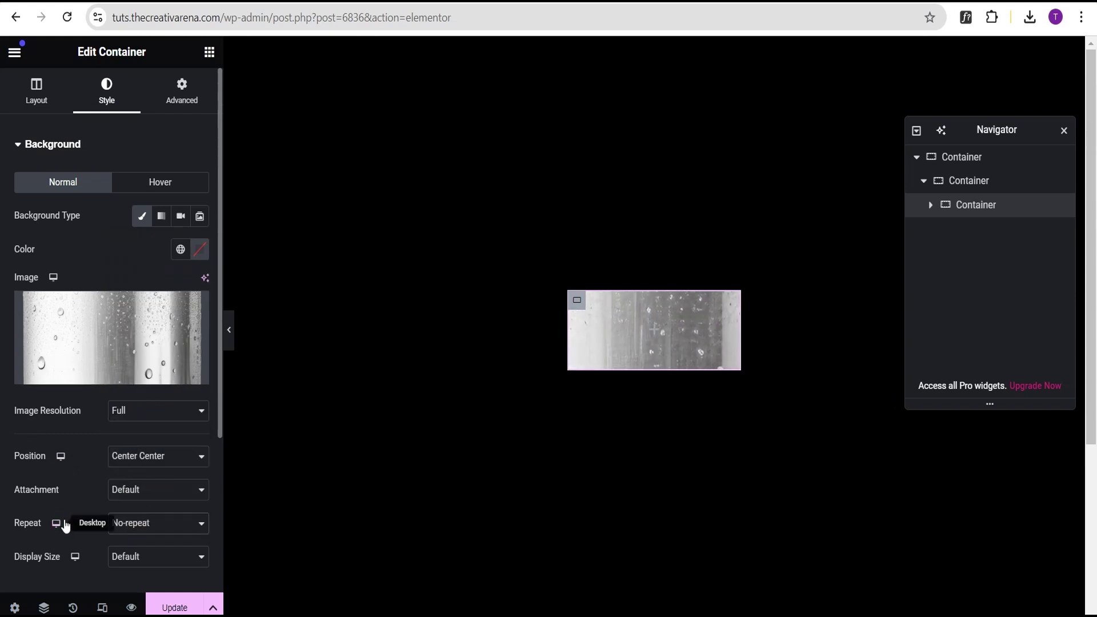
scroll(79, 495, "down", 3)
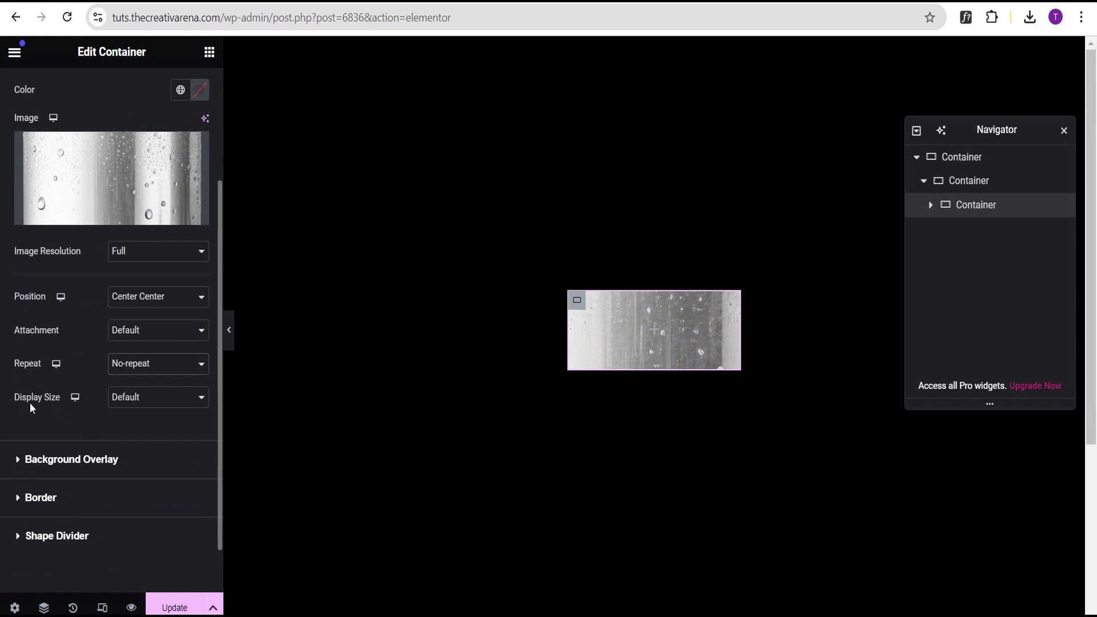
left_click(130, 400)
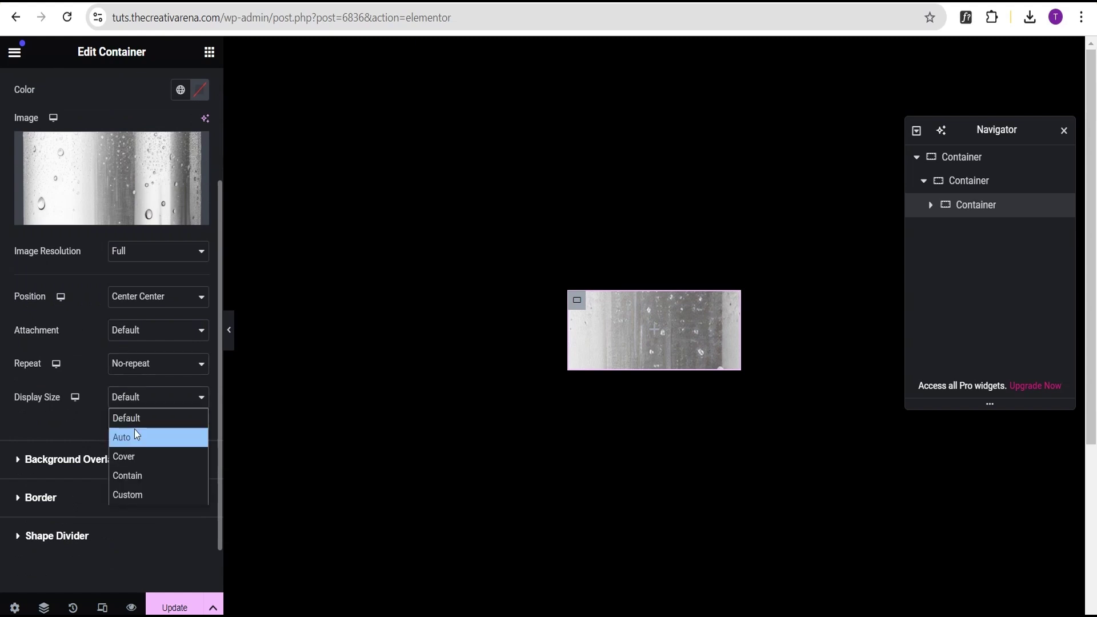
left_click(142, 475)
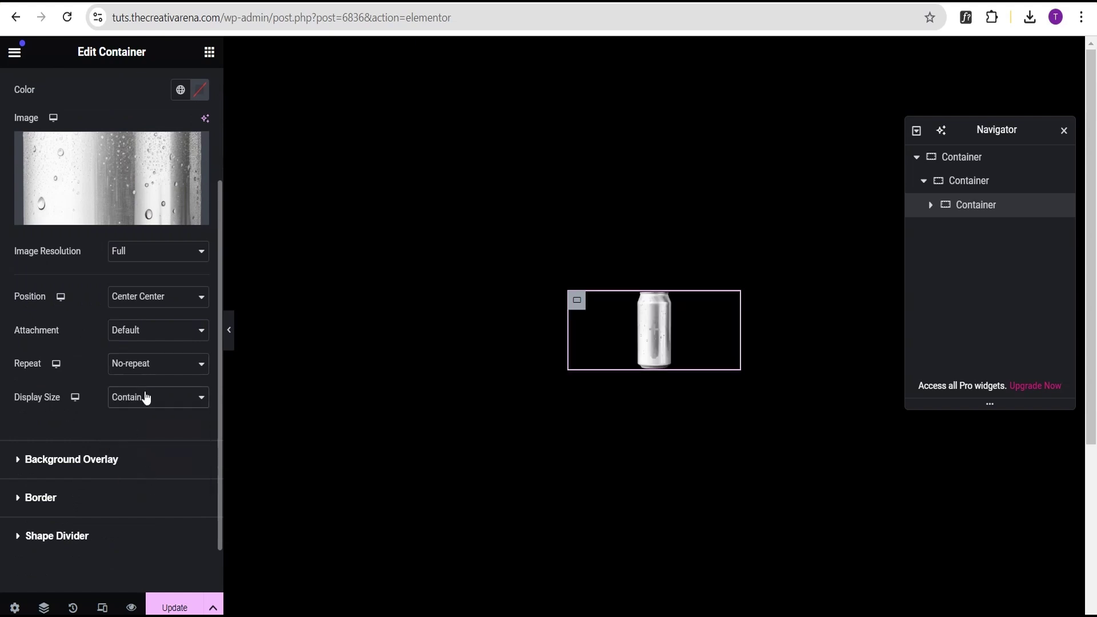
- Set the innermost container's minimum height to 60 vh and preview the can without the editing panel
scroll(73, 394, "up", 3)
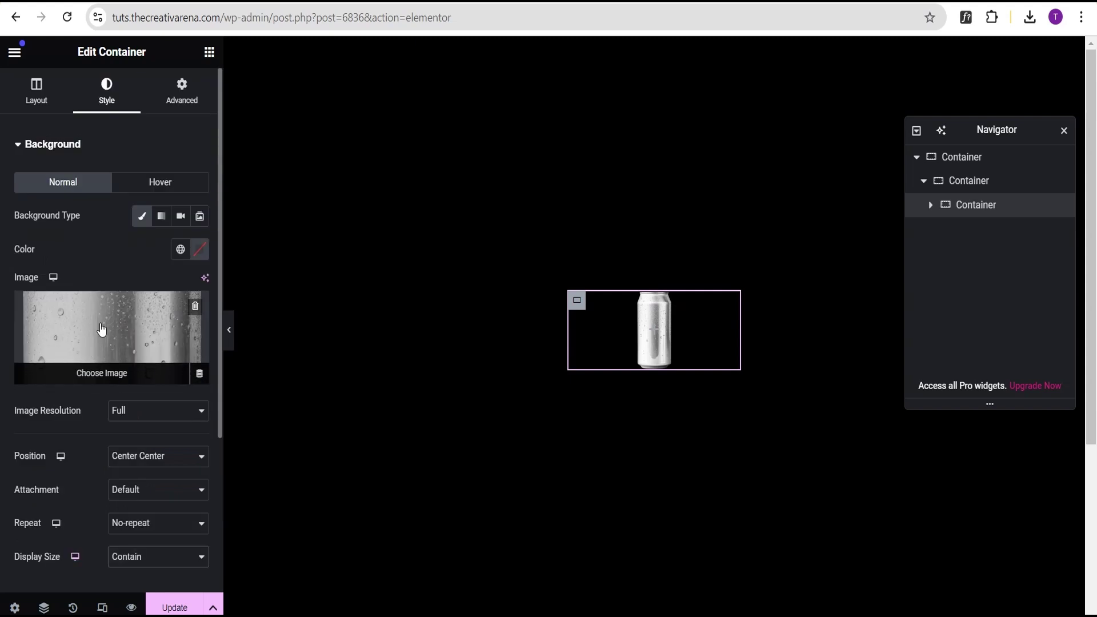
left_click(25, 102)
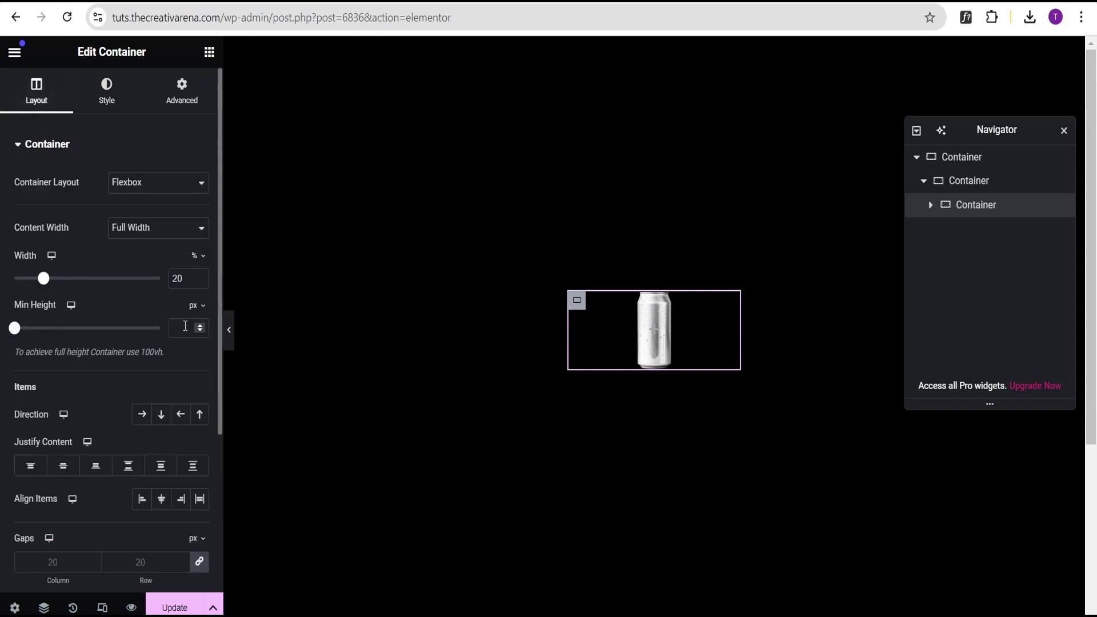
left_click(197, 306)
left_click(195, 379)
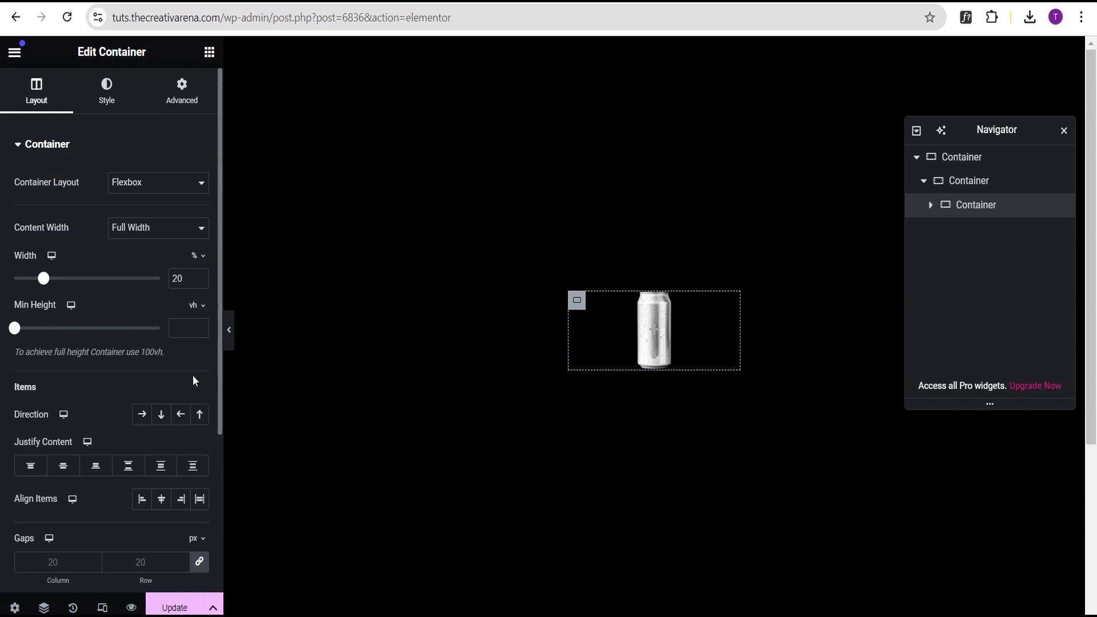
type("60")
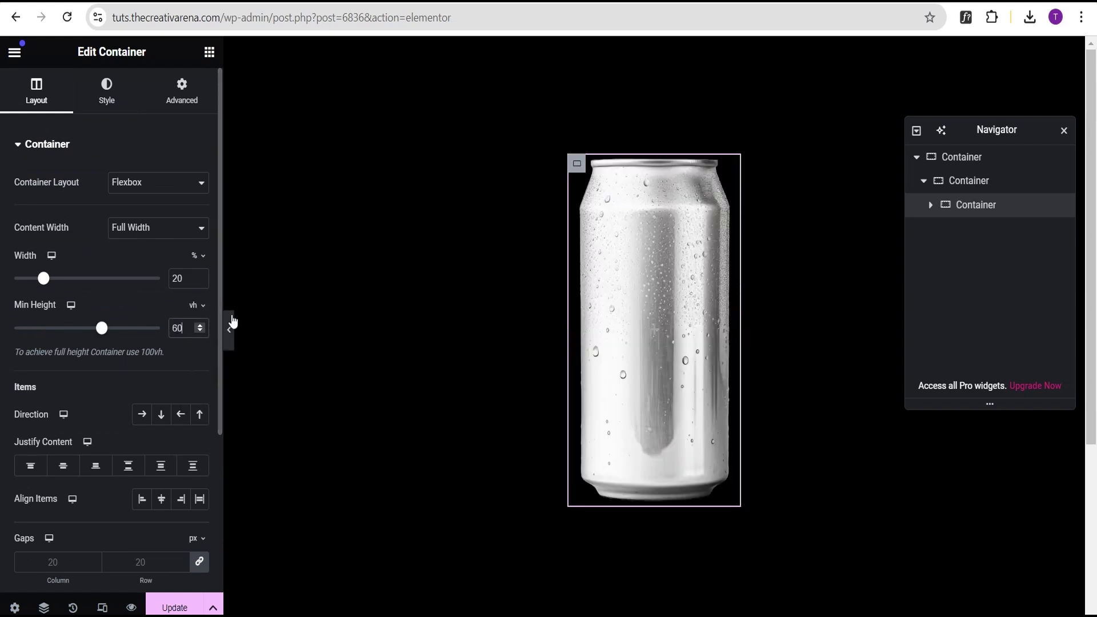
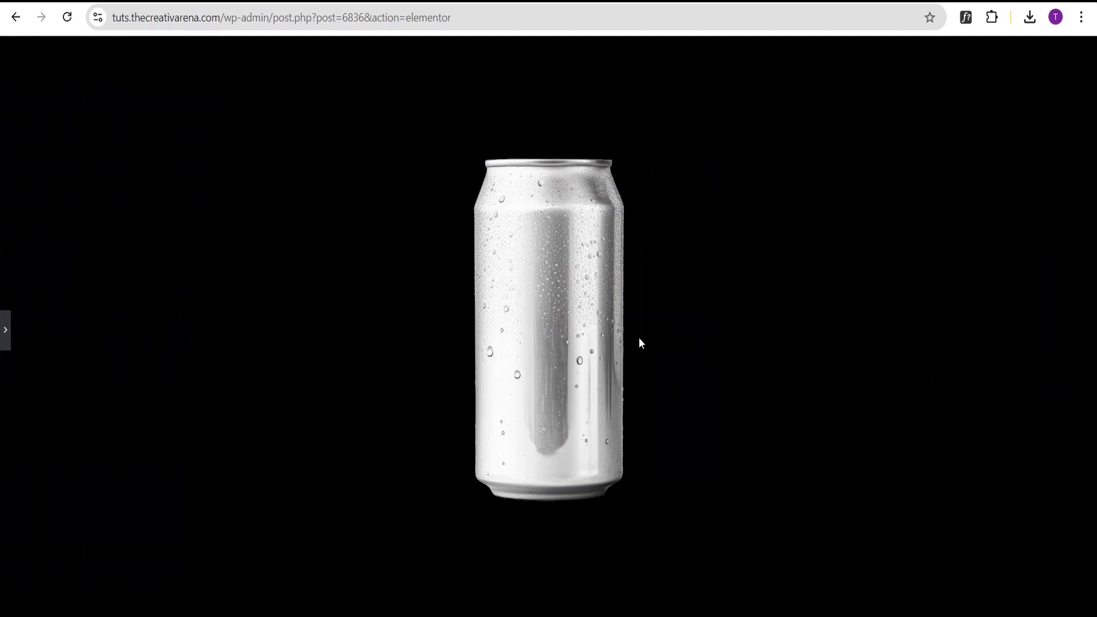
left_click(6, 331)
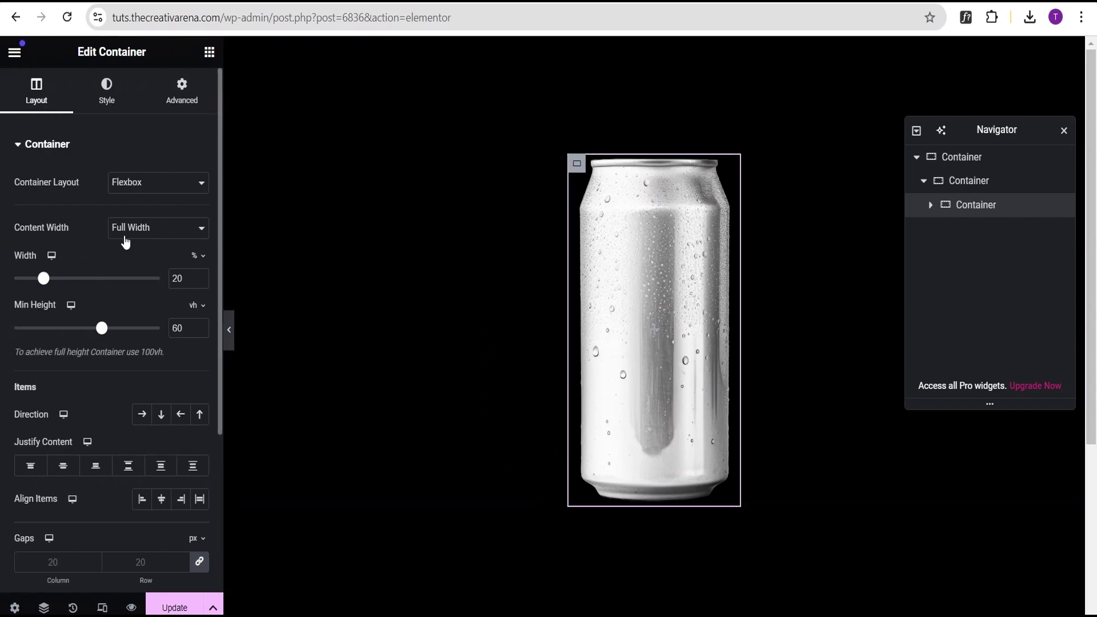
- Add a classic background overlay to the can container using the Coke label image bg1.jpeg from the media library
left_click(106, 107)
left_click(64, 144)
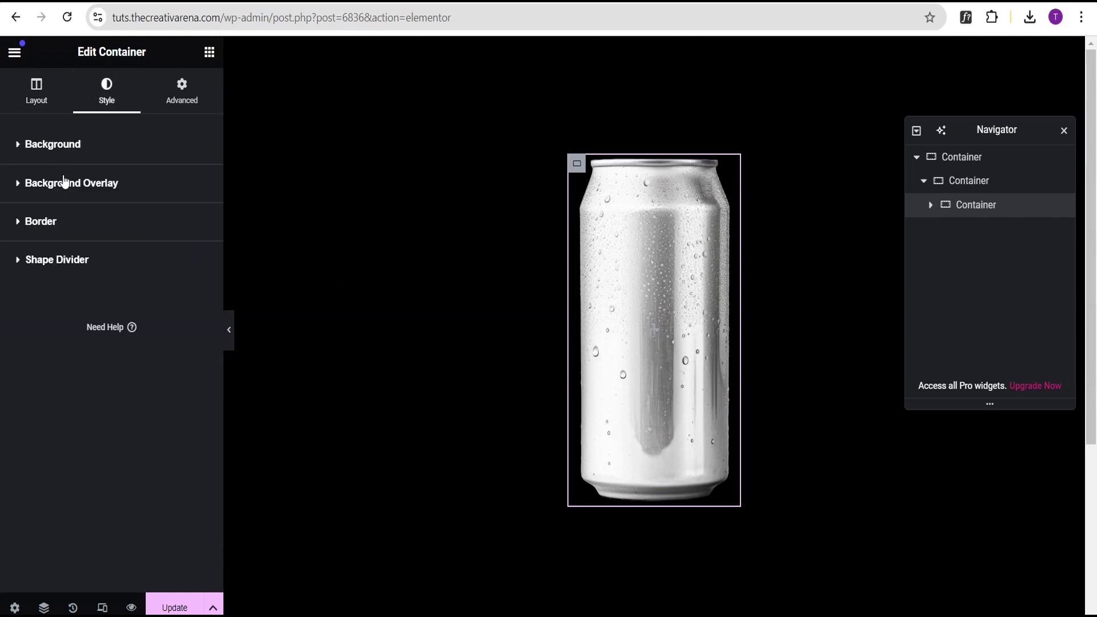
left_click(65, 184)
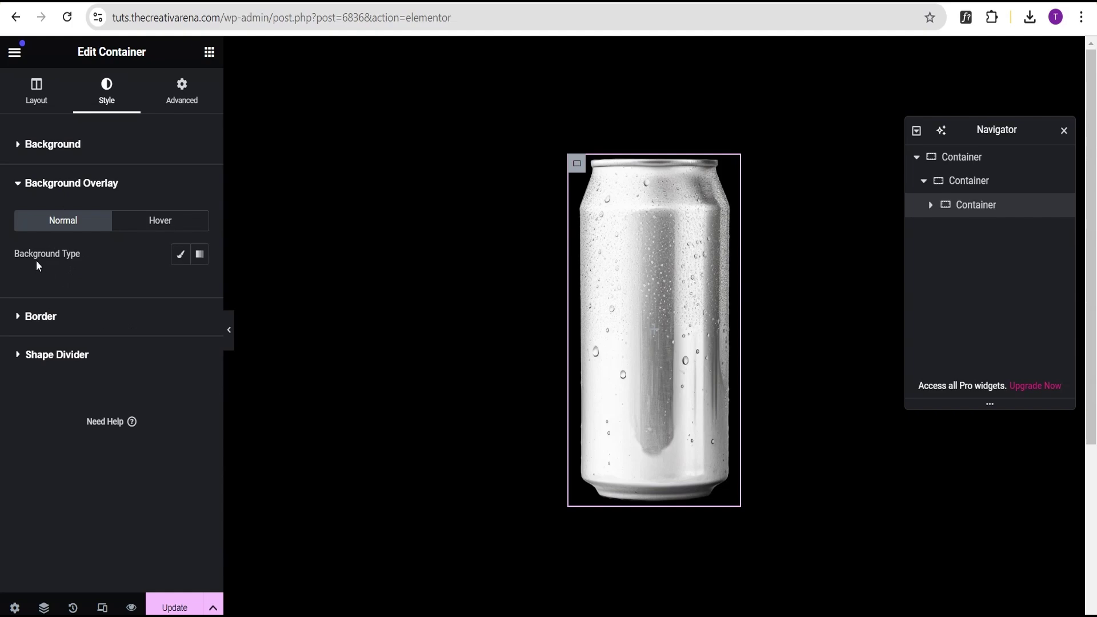
left_click(179, 257)
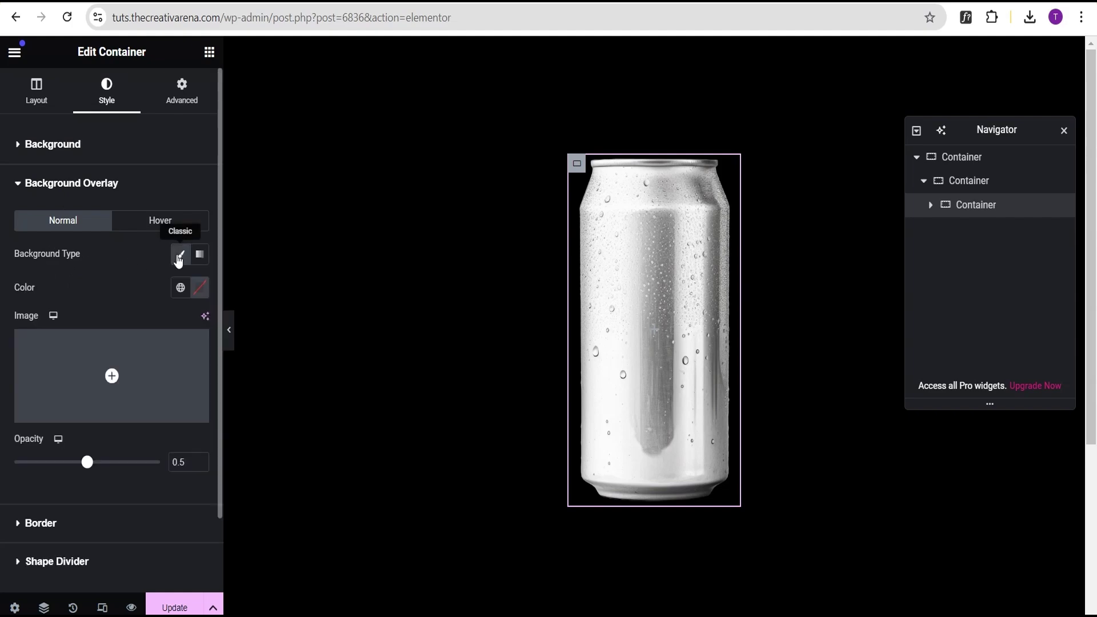
left_click(117, 374)
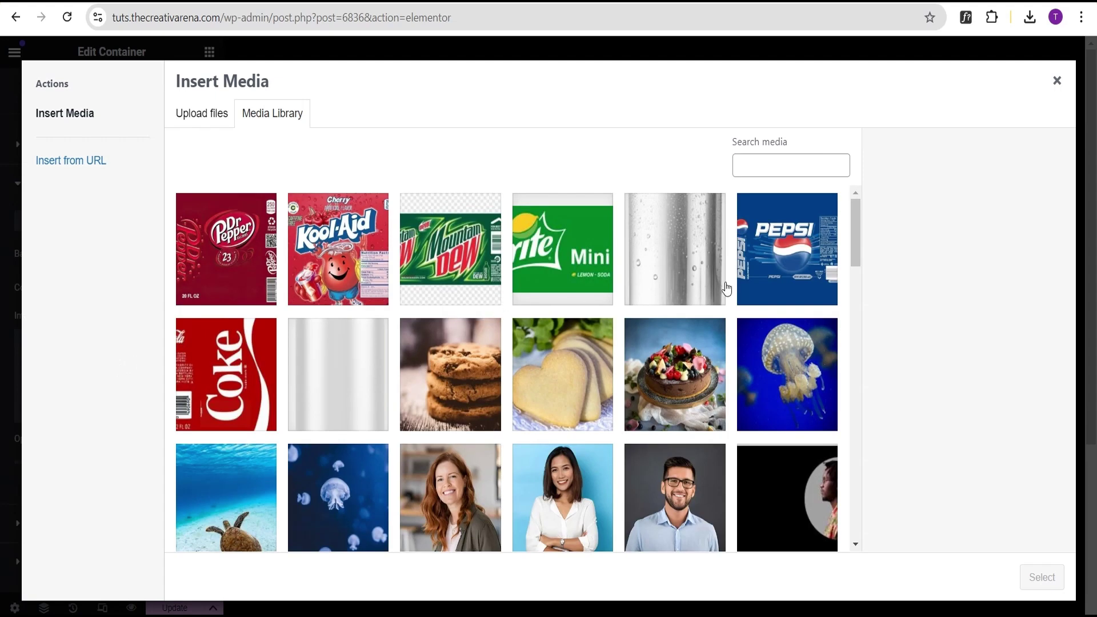
left_click(246, 378)
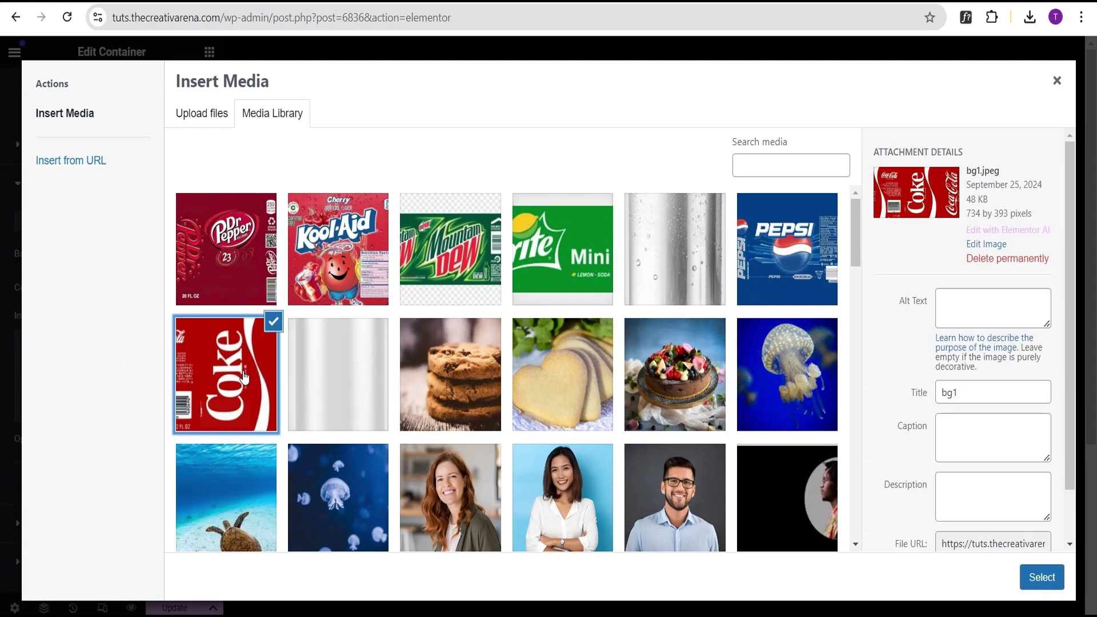
left_click(1041, 579)
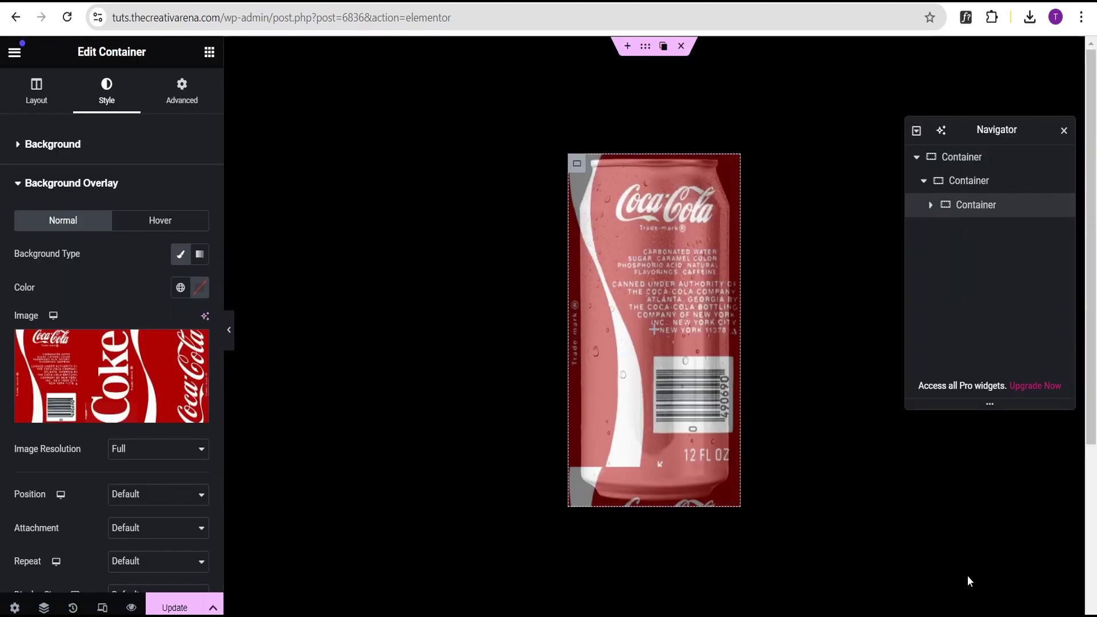
- Set the overlay image's position to Center Left, repeat to No-repeat and display size to Cover
scroll(40, 440, "down", 2)
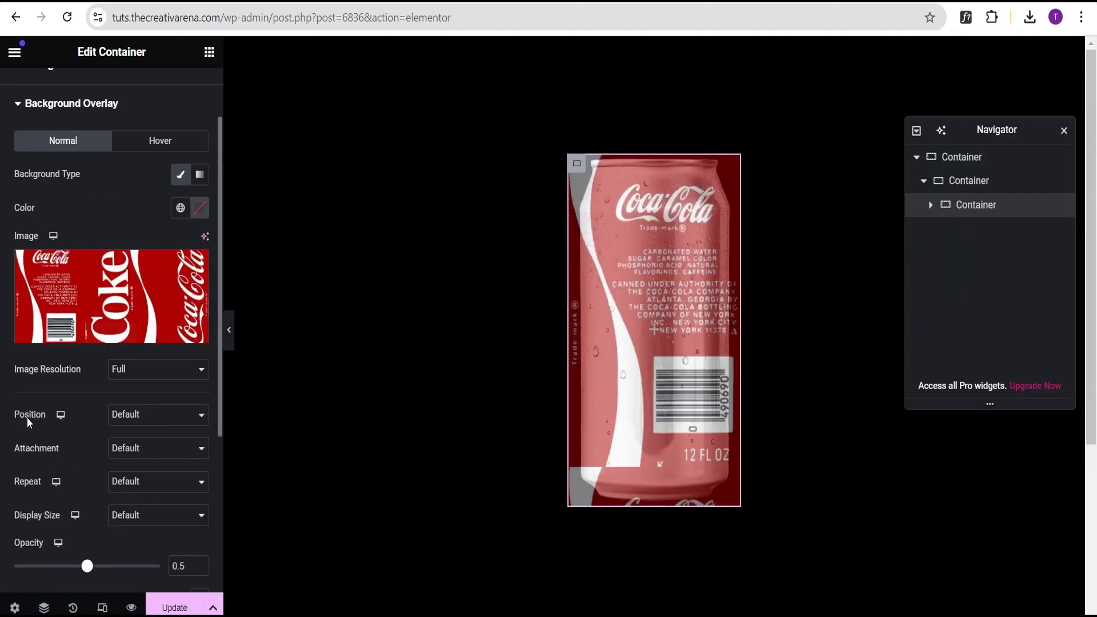
left_click(136, 418)
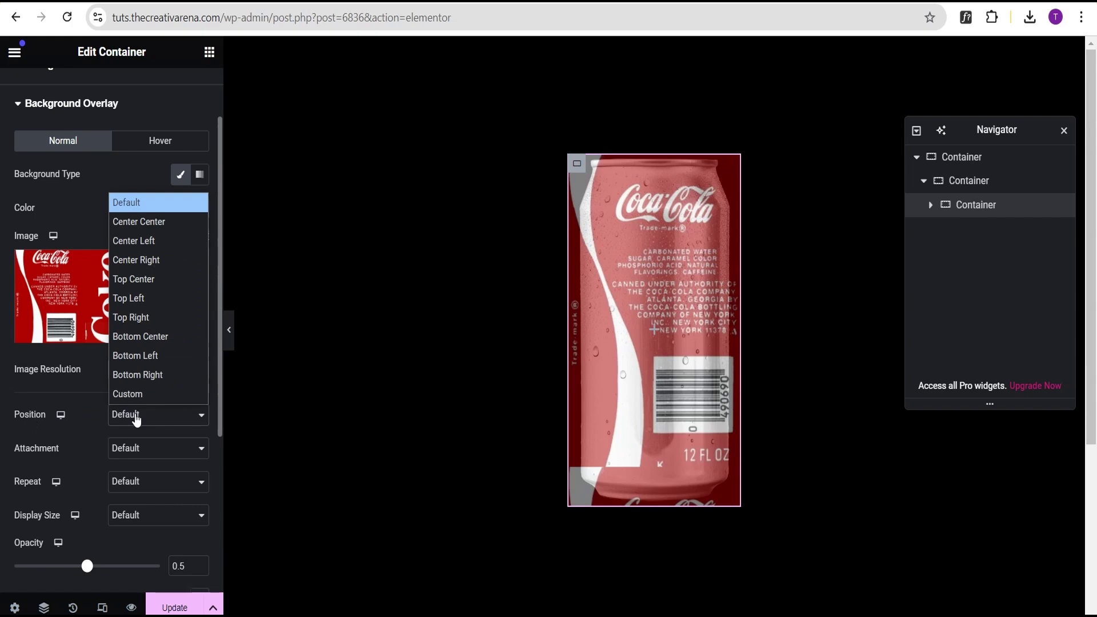
left_click(157, 245)
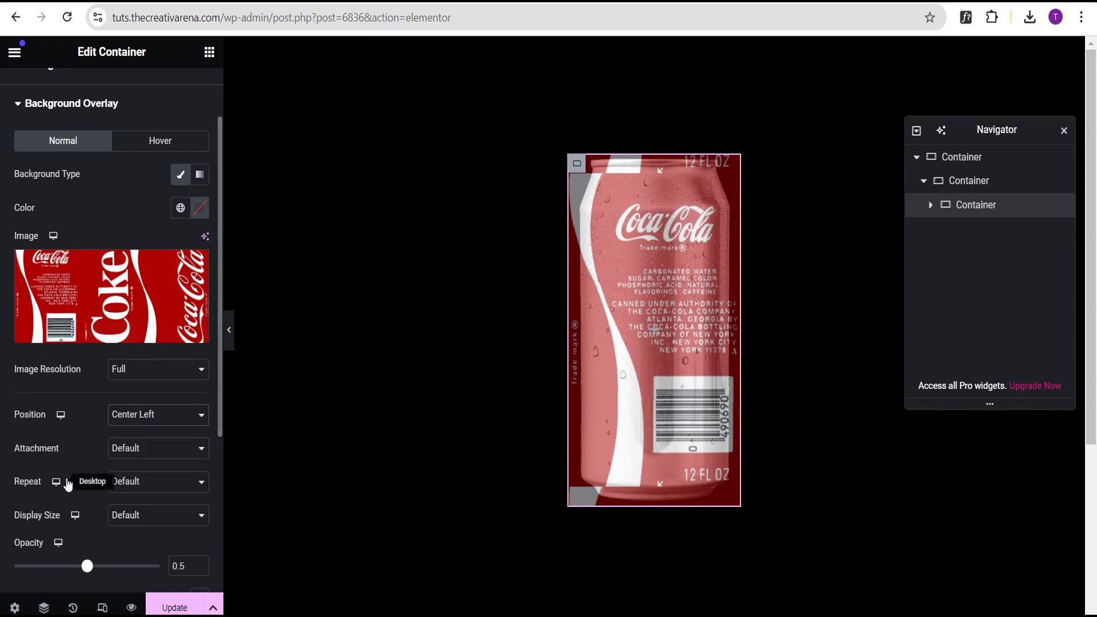
left_click(132, 483)
left_click(140, 520)
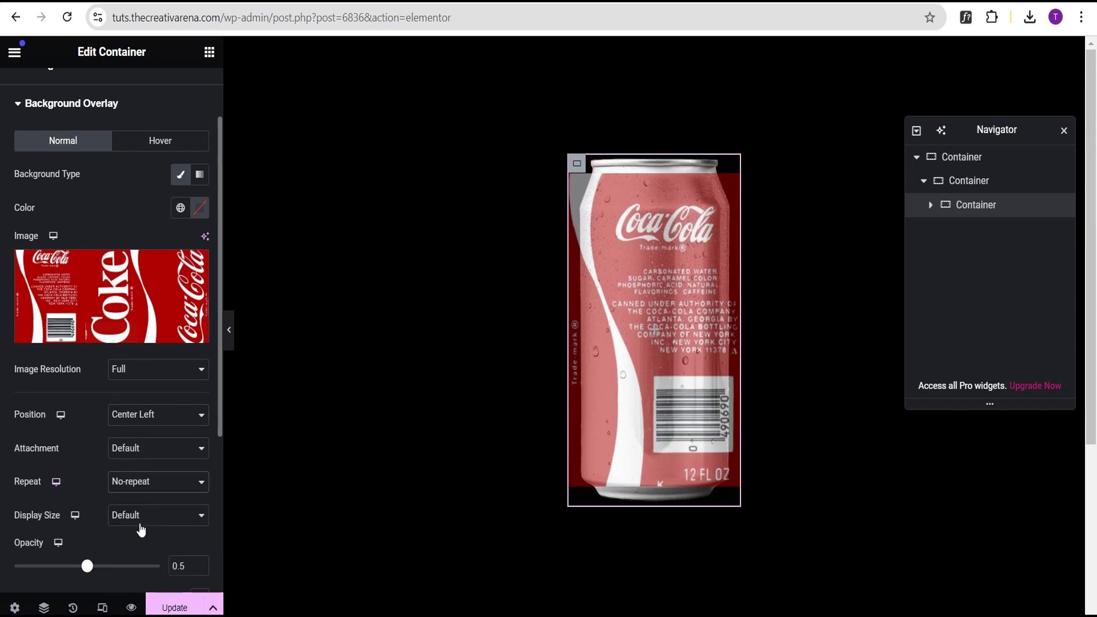
left_click(141, 520)
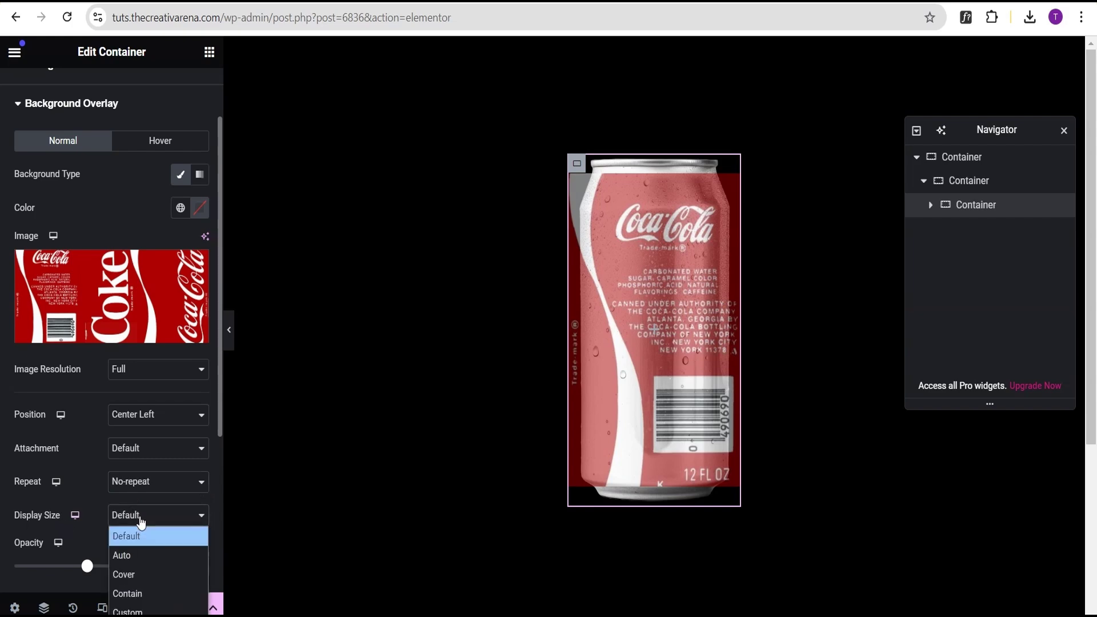
left_click(137, 585)
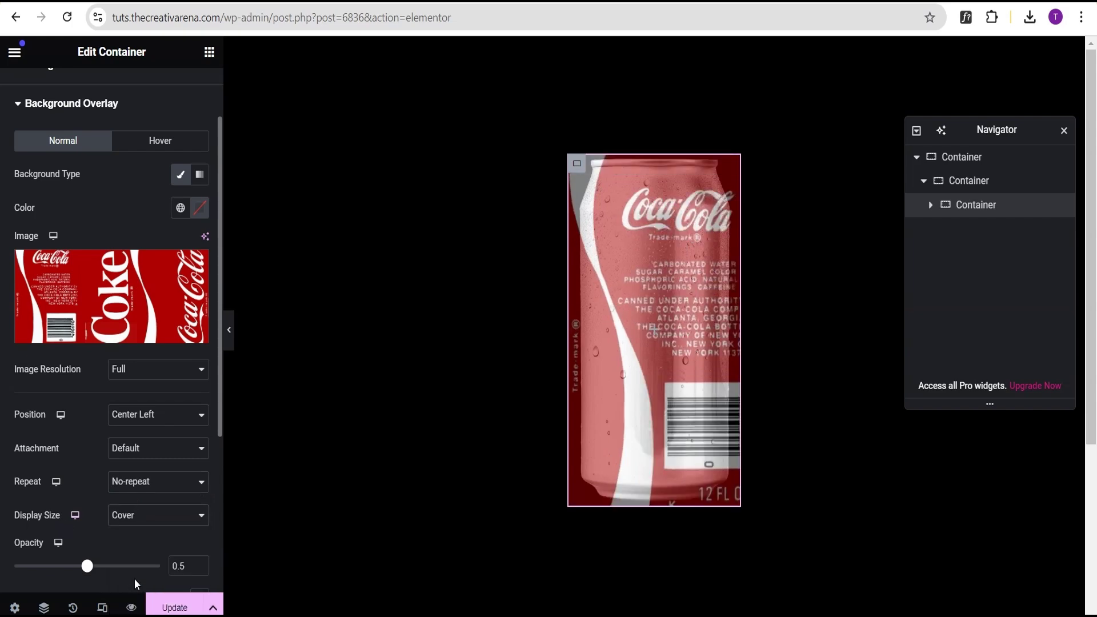
- Set the label overlay's opacity to 1 and preview the section without the editing panel
scroll(122, 486, "down", 2)
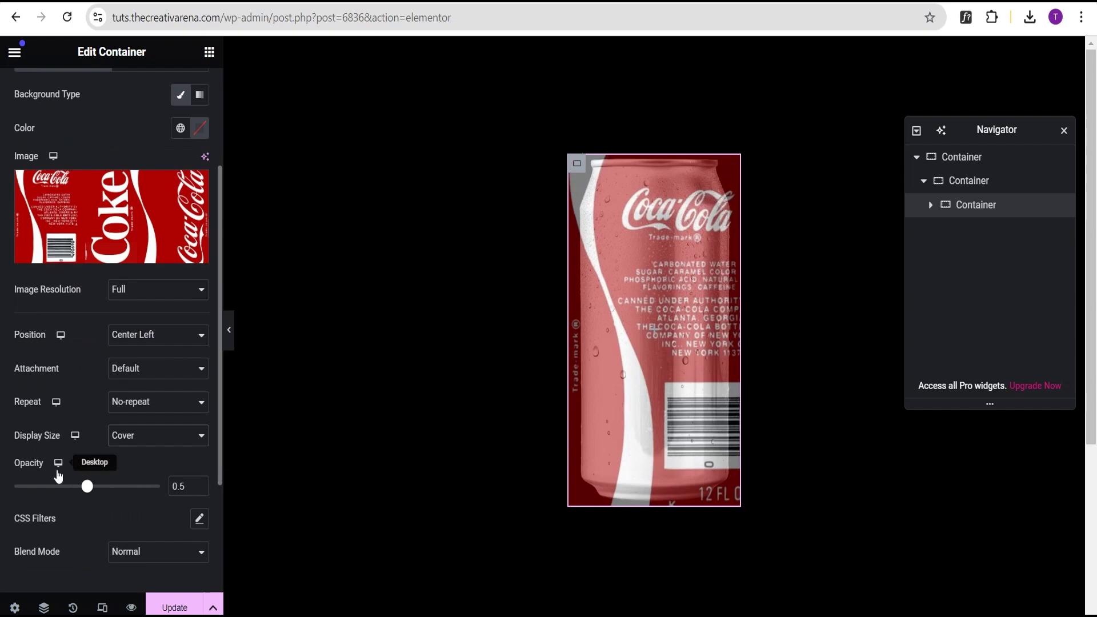
left_click_drag(176, 487, 94, 481)
type("1")
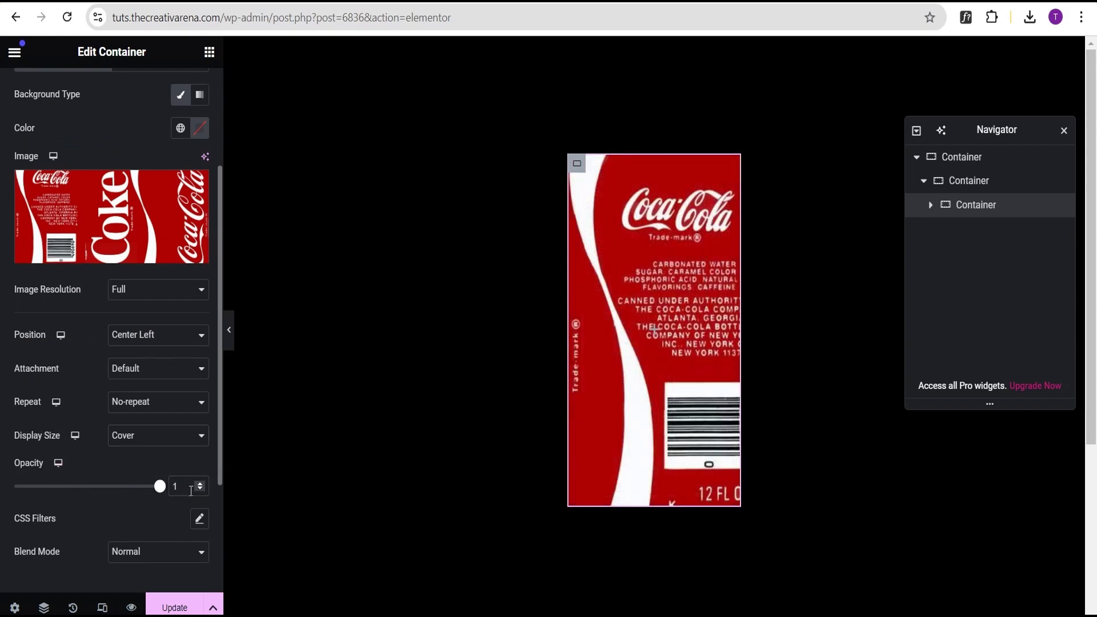
left_click(229, 336)
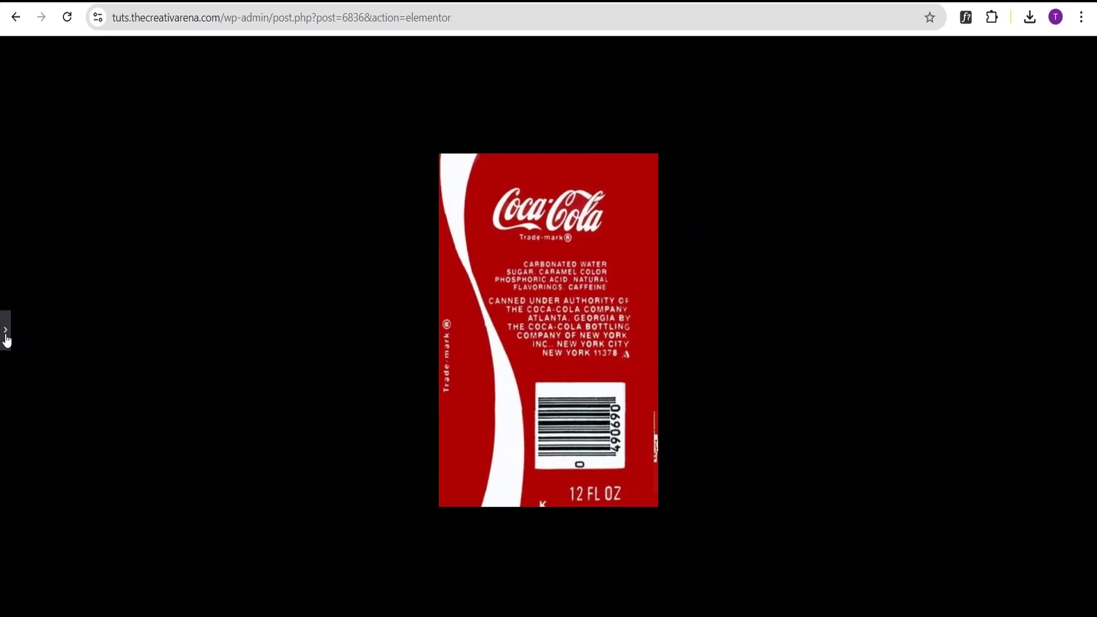
left_click(6, 339)
- Set the label overlay's blend mode to Multiply and preview the wrapped can without the editing panel
scroll(102, 445, "down", 3)
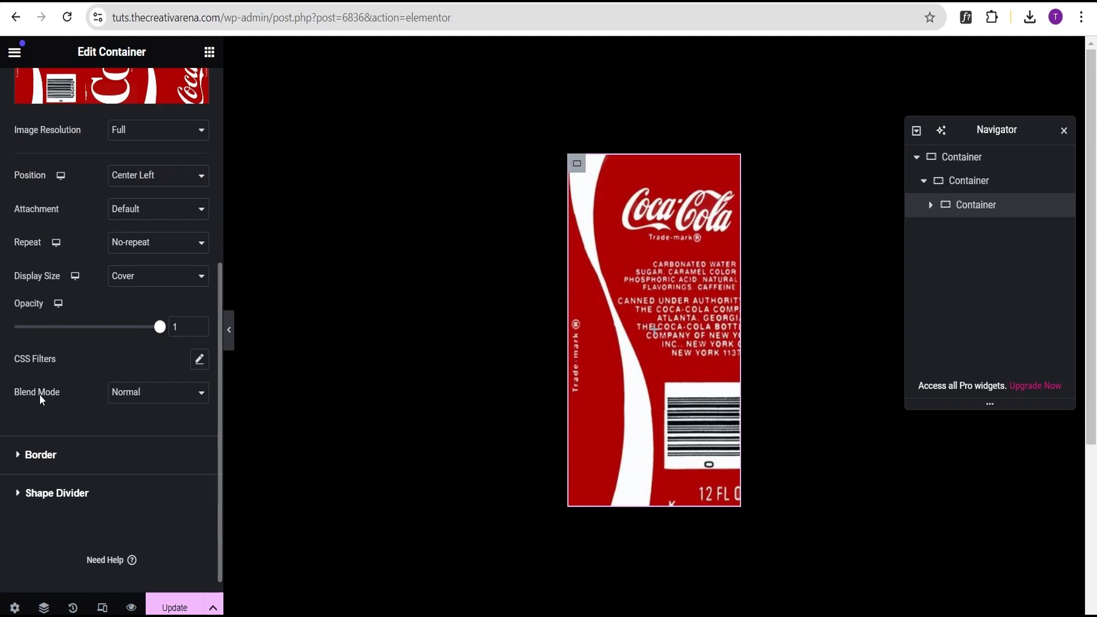
left_click(137, 399)
left_click(135, 431)
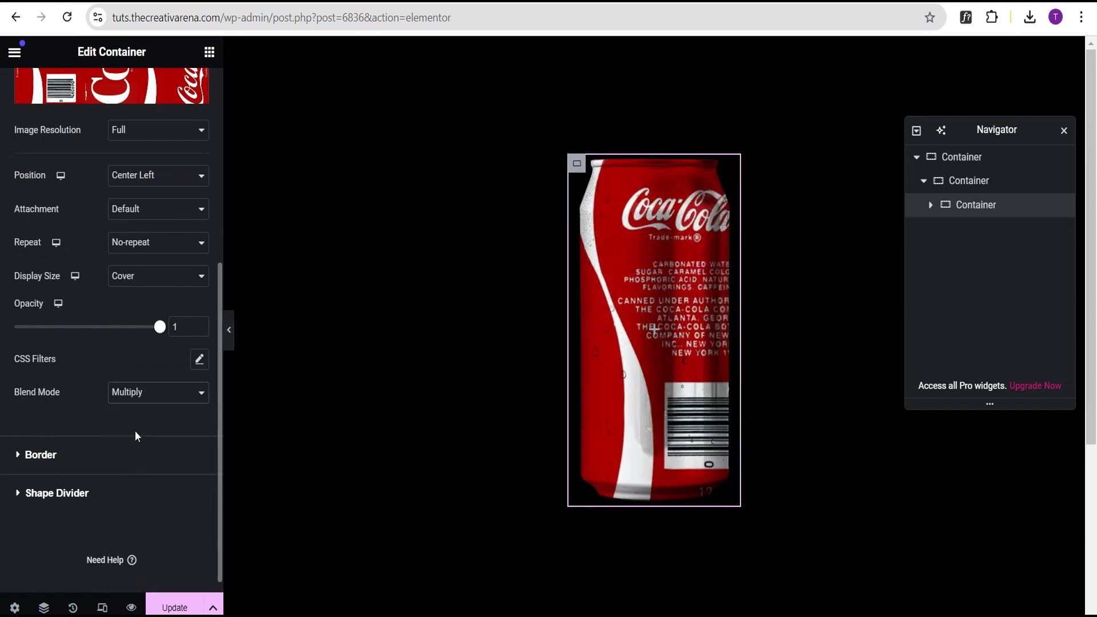
left_click(230, 333)
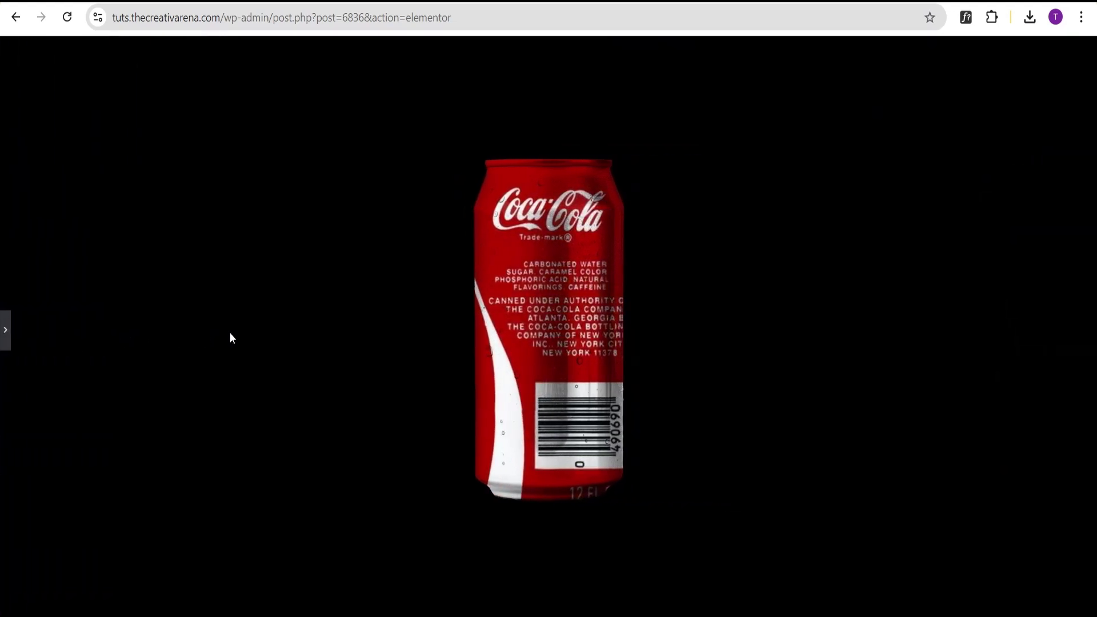
left_click(4, 332)
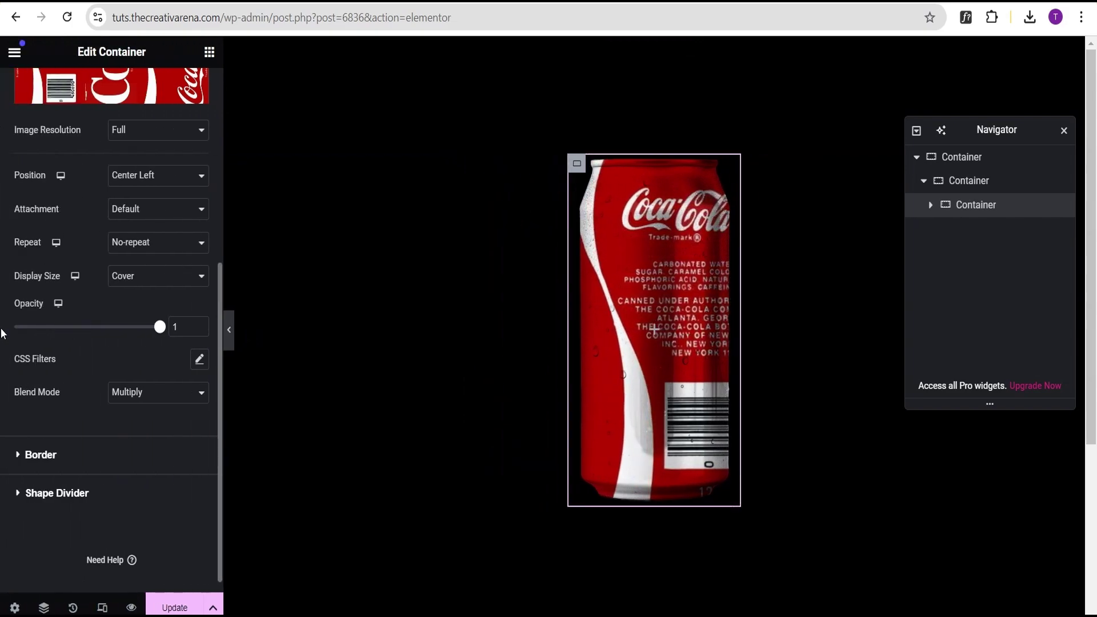
- Set the can label overlay's normal-state image position to Center Right
scroll(168, 283, "up", 4)
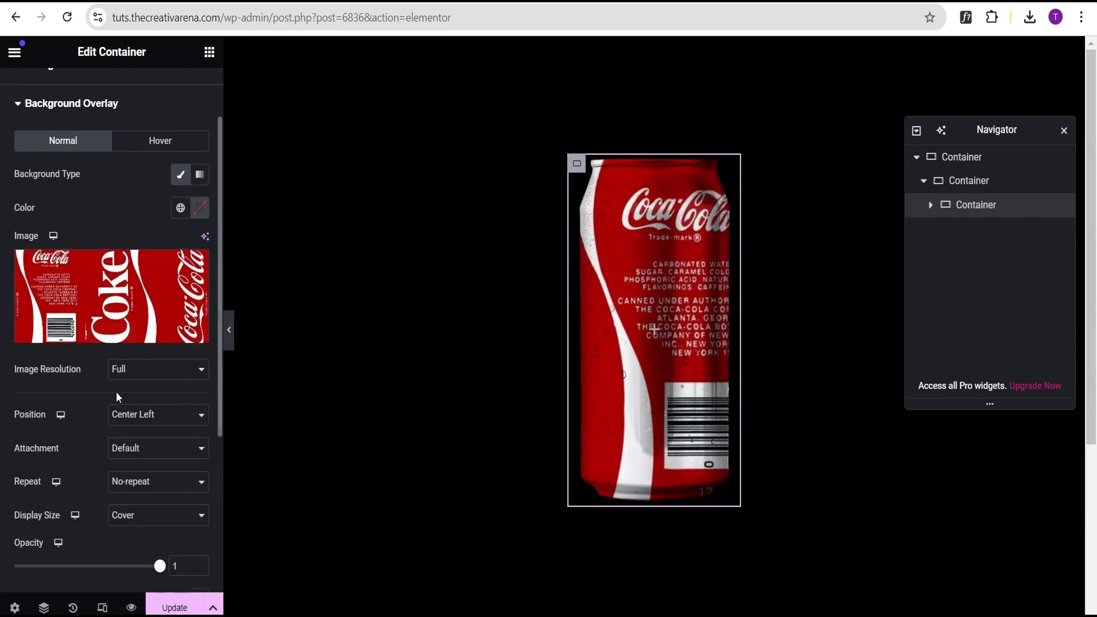
left_click(138, 420)
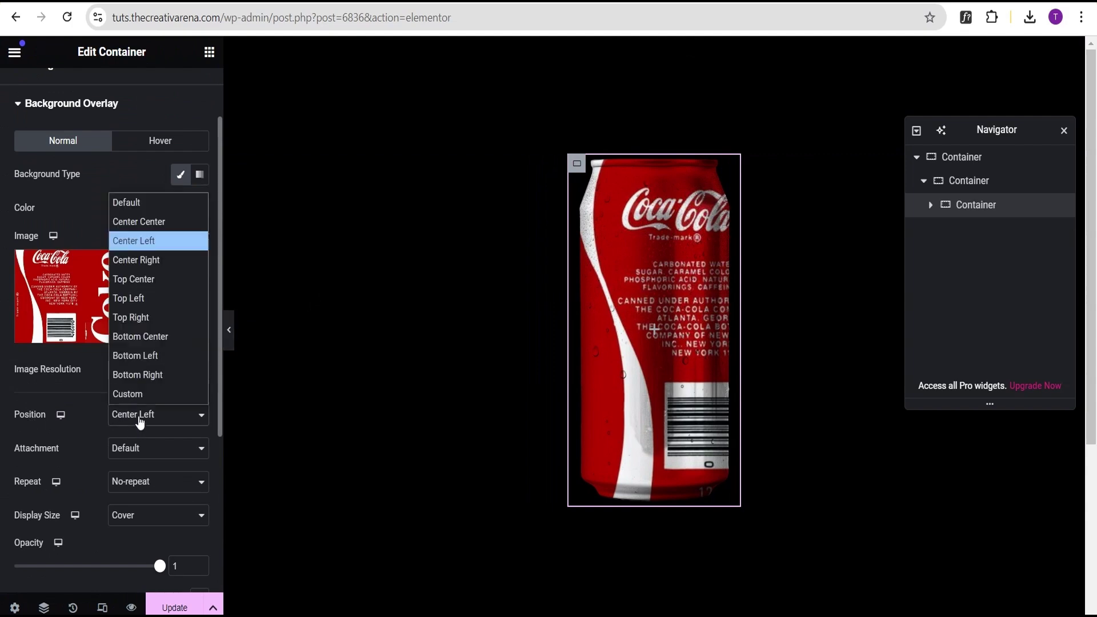
left_click(146, 260)
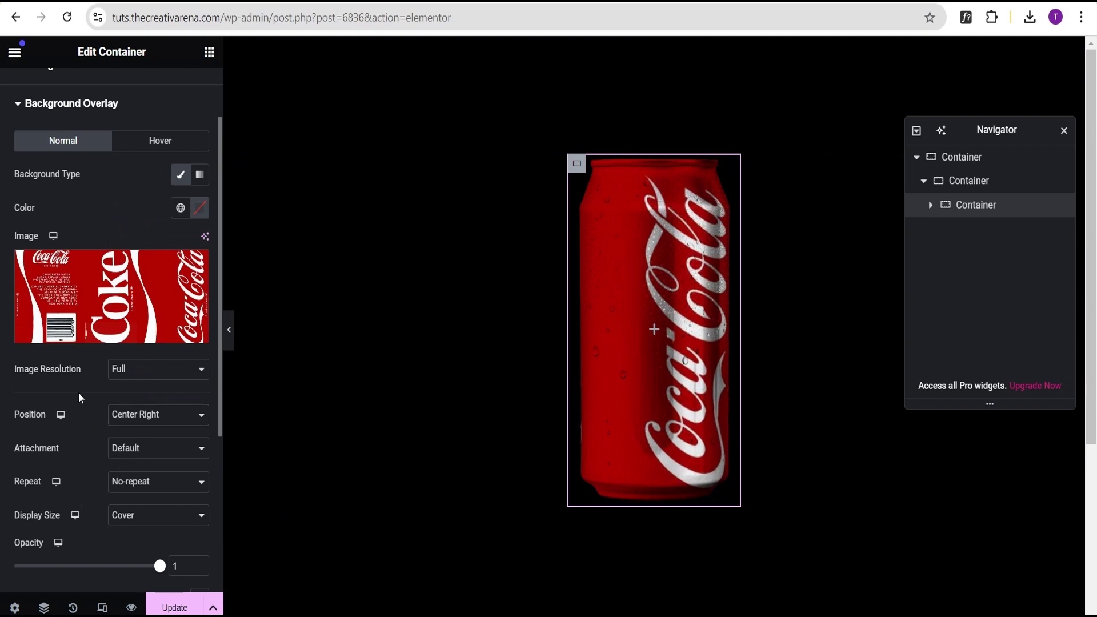
- Add a classic hover-state background overlay to the can container using the Coke label image from the media library
scroll(135, 401, "up", 2)
left_click(150, 226)
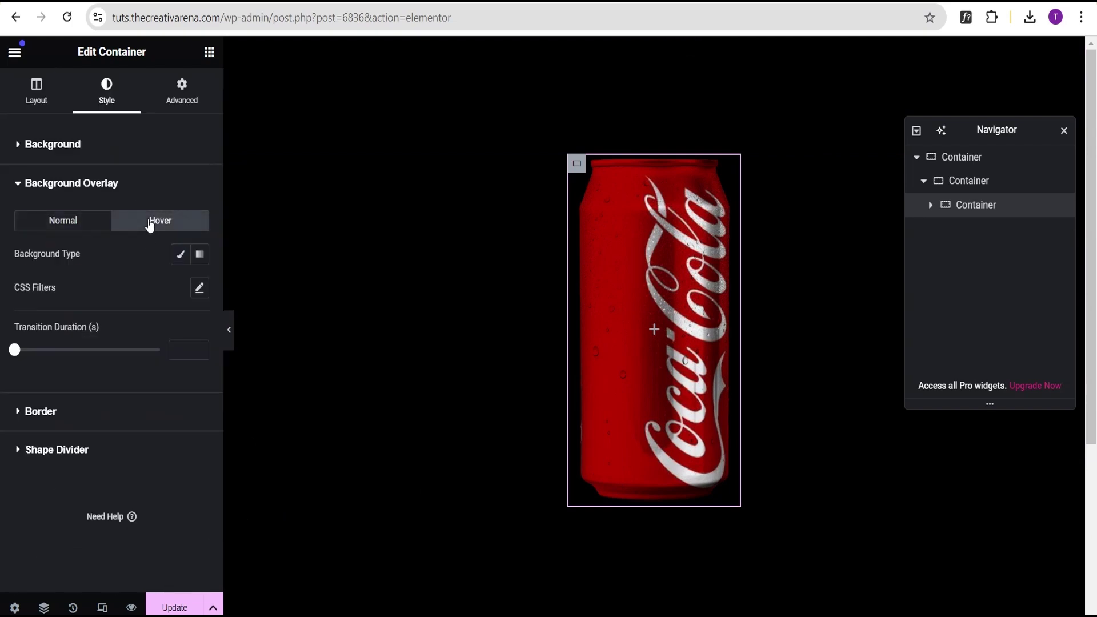
left_click(180, 255)
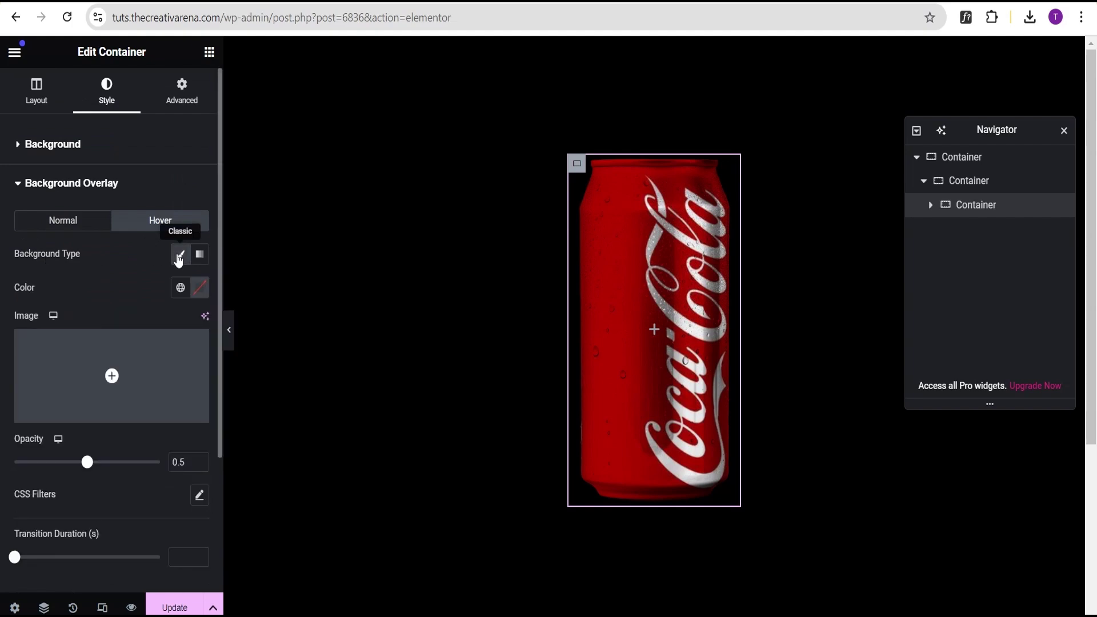
left_click(112, 377)
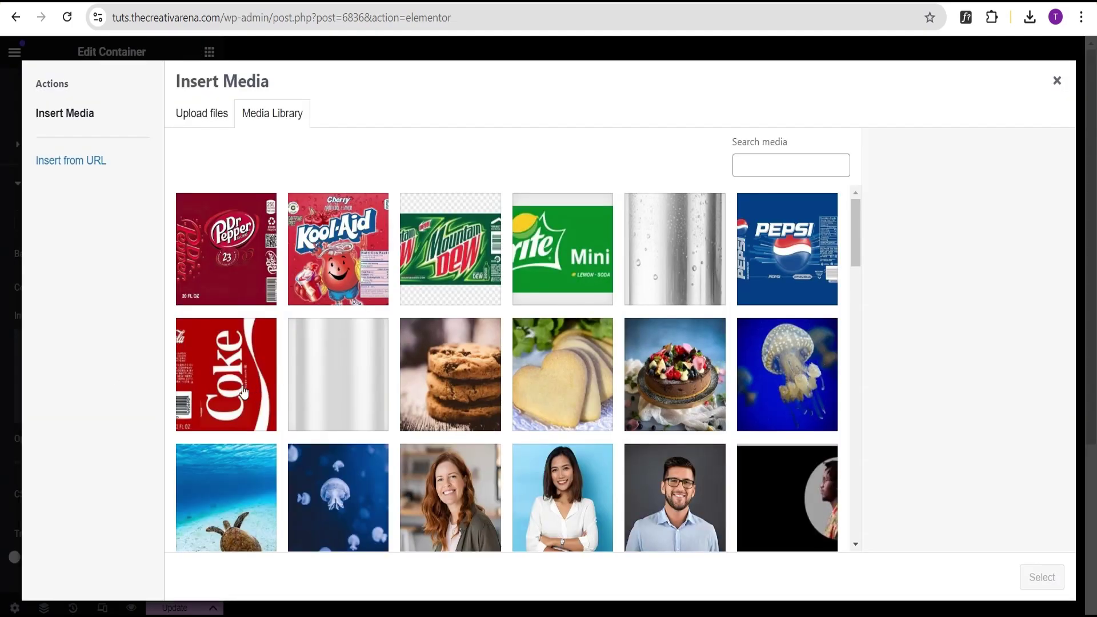
left_click(232, 384)
left_click(1041, 577)
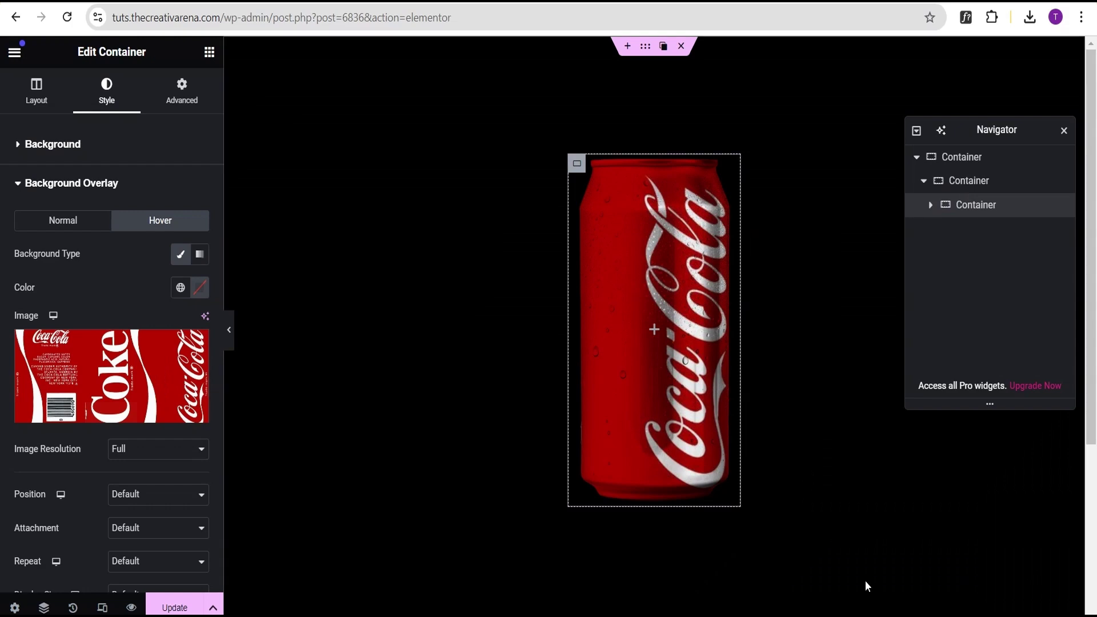
- Set the hover overlay image's position to Center Left, repeat to No-repeat and display size to Cover
scroll(86, 491, "down", 2)
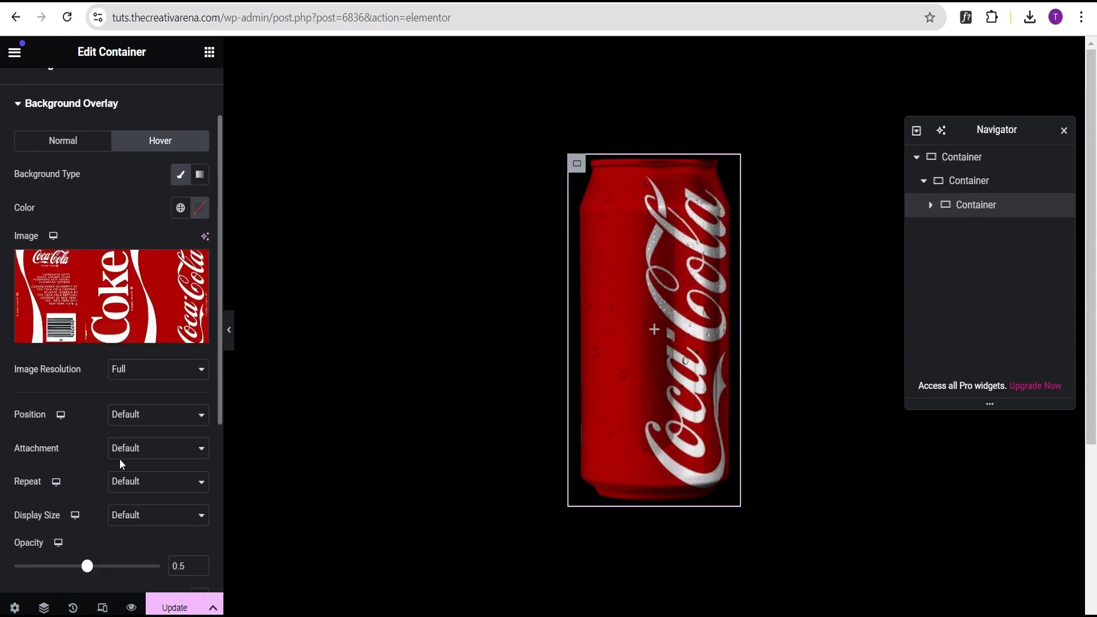
left_click(137, 420)
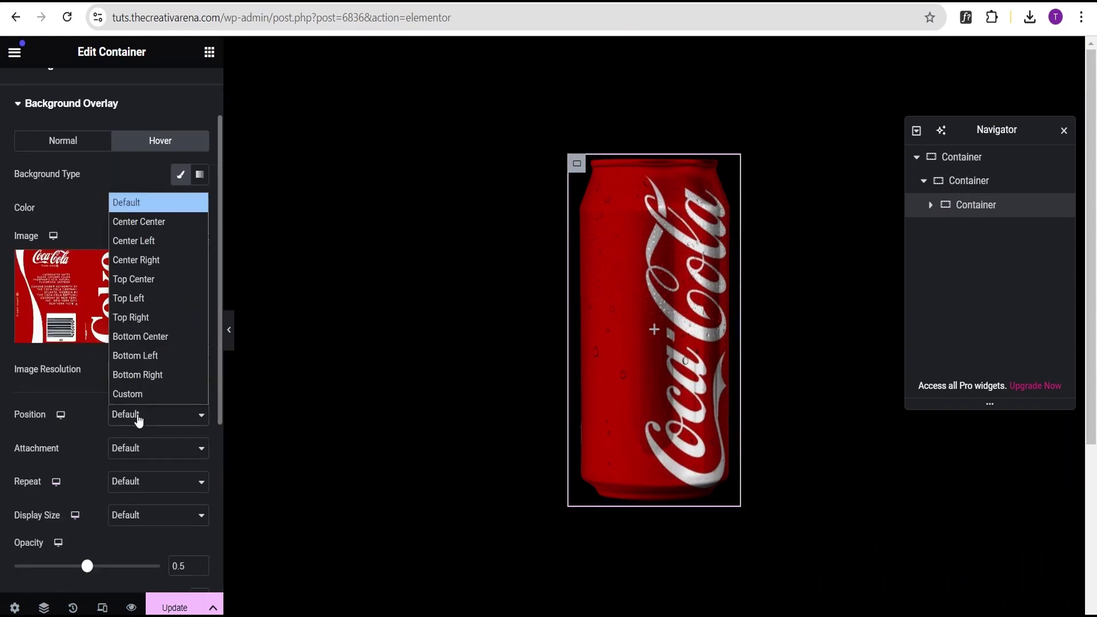
key("Escape")
left_click(162, 249)
scroll(97, 427, "down", 2)
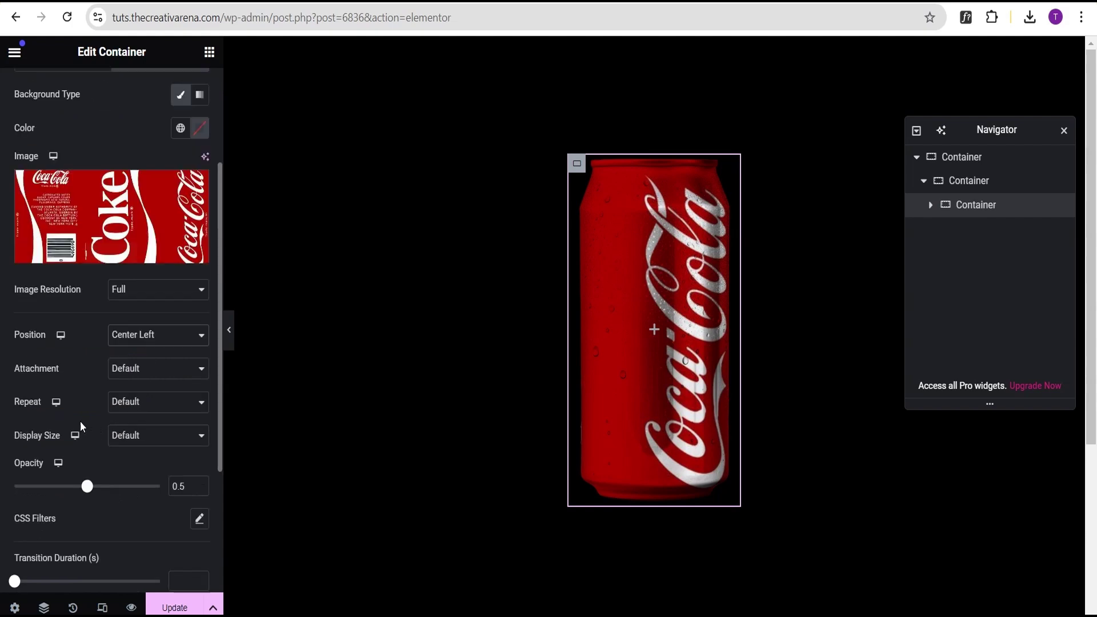
left_click(129, 406)
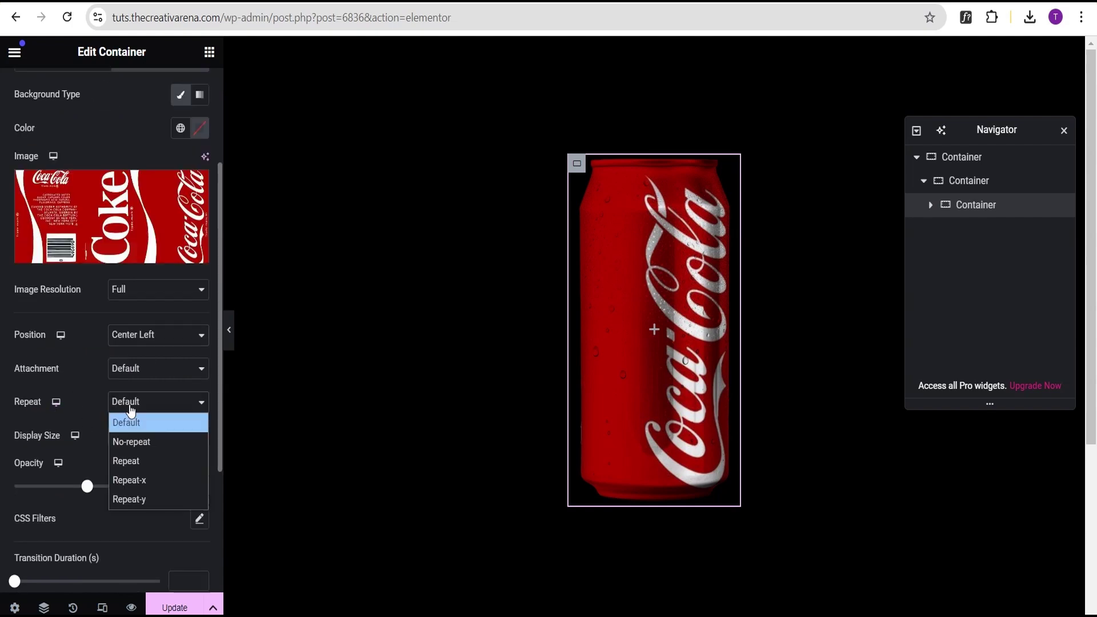
left_click(129, 440)
left_click(139, 441)
left_click(138, 496)
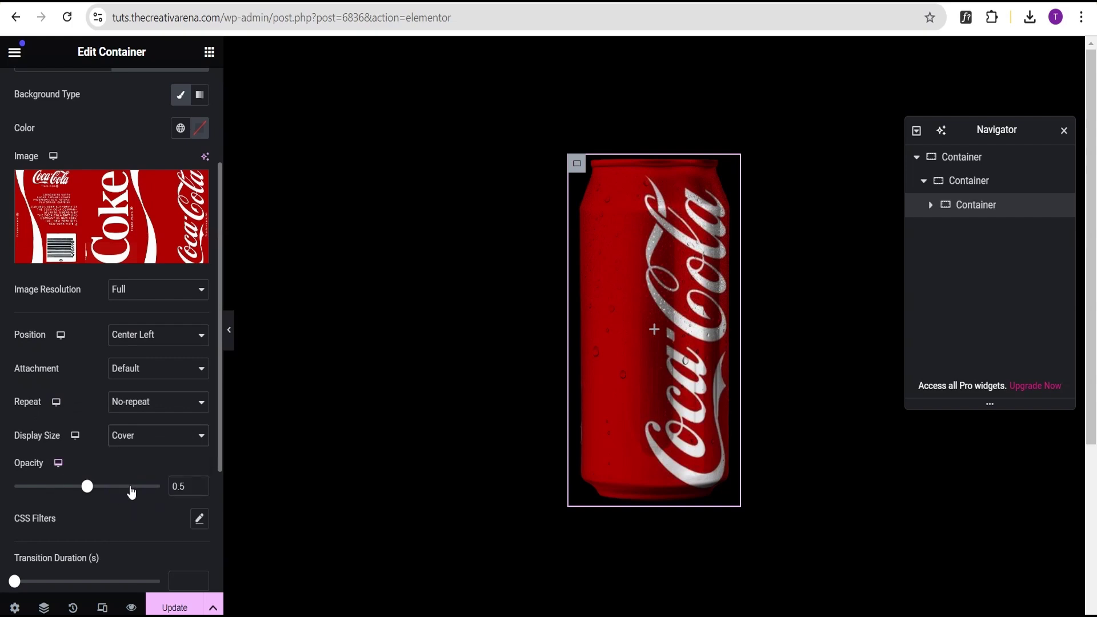
- Set the hover overlay's opacity to 1 and preview the can's hover effect without the editing panel
left_click_drag(94, 486, 161, 487)
scroll(101, 526, "down", 3)
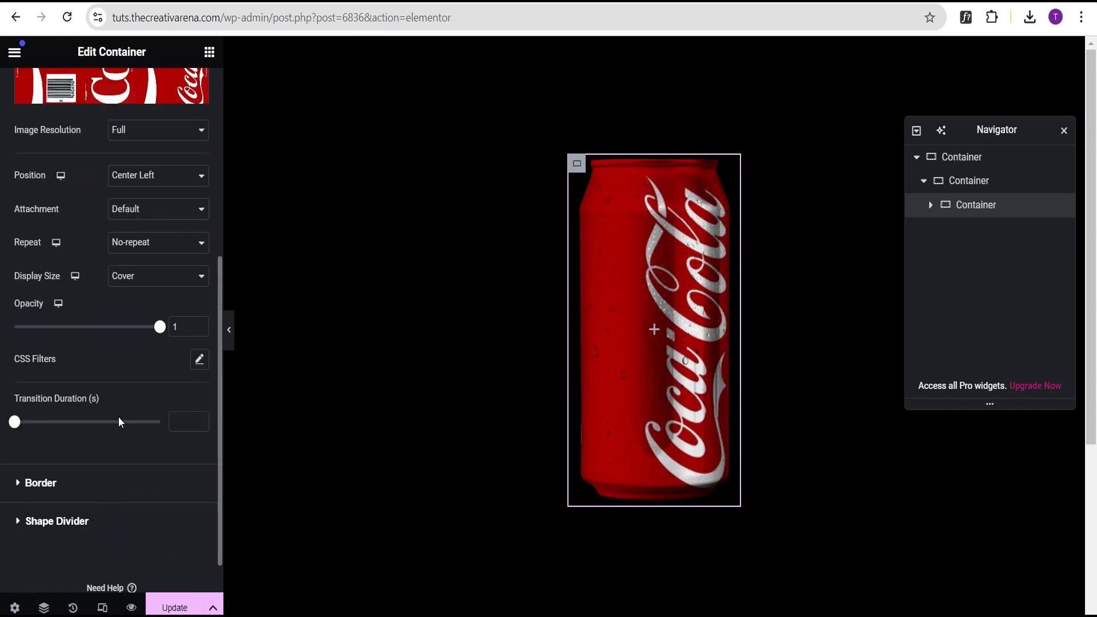
left_click(228, 337)
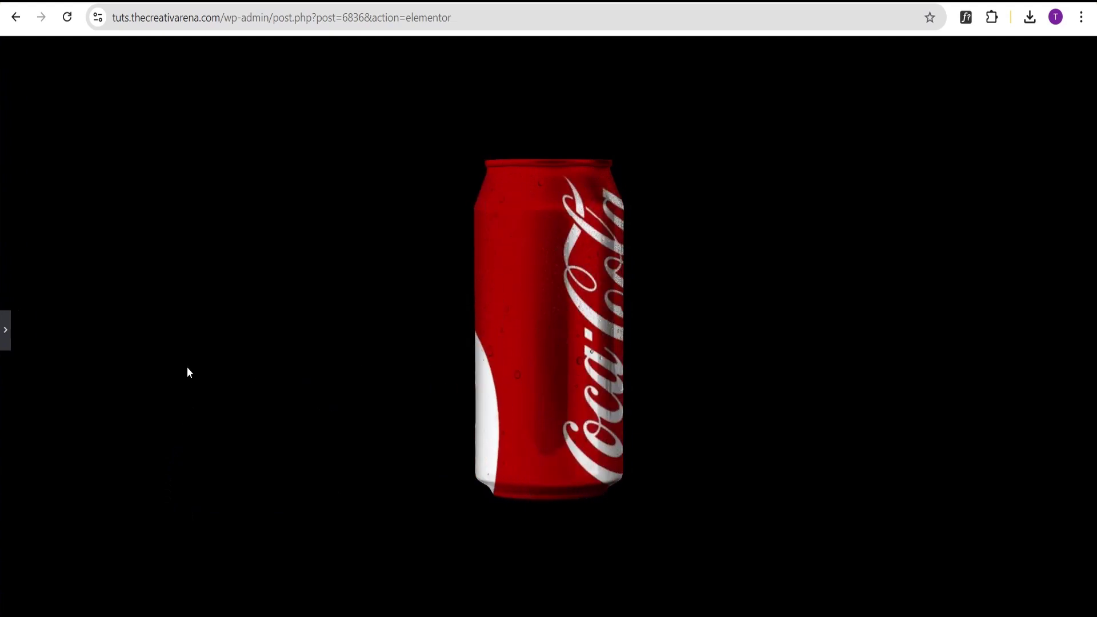
left_click(5, 330)
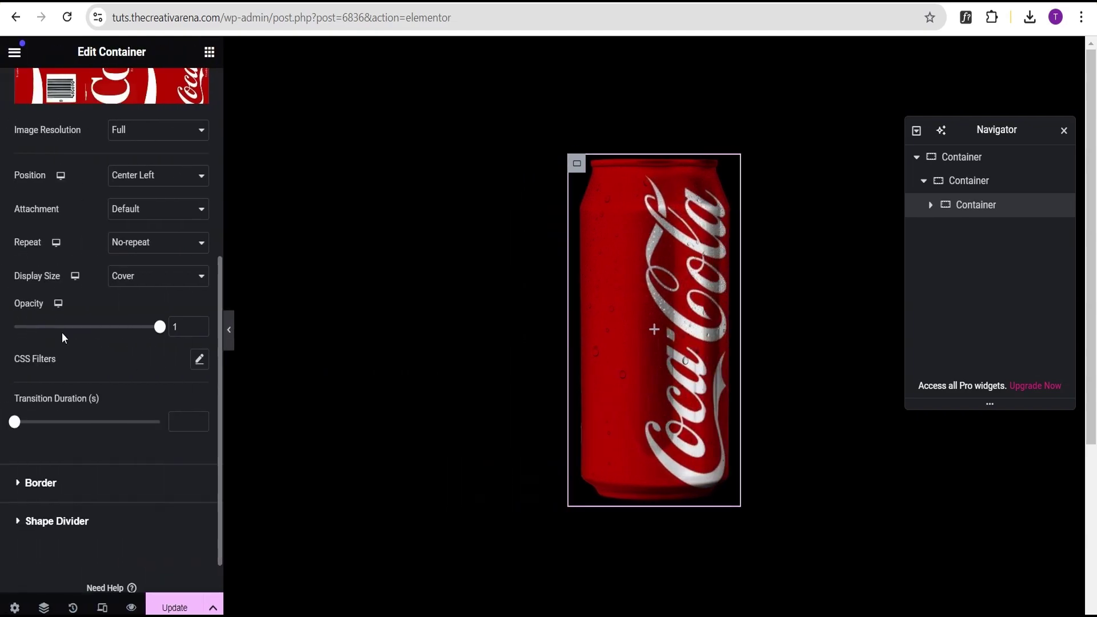
- Try hover overlay transition durations of 5 and 20 seconds on the can
scroll(135, 384, "down", 1)
left_click(179, 378)
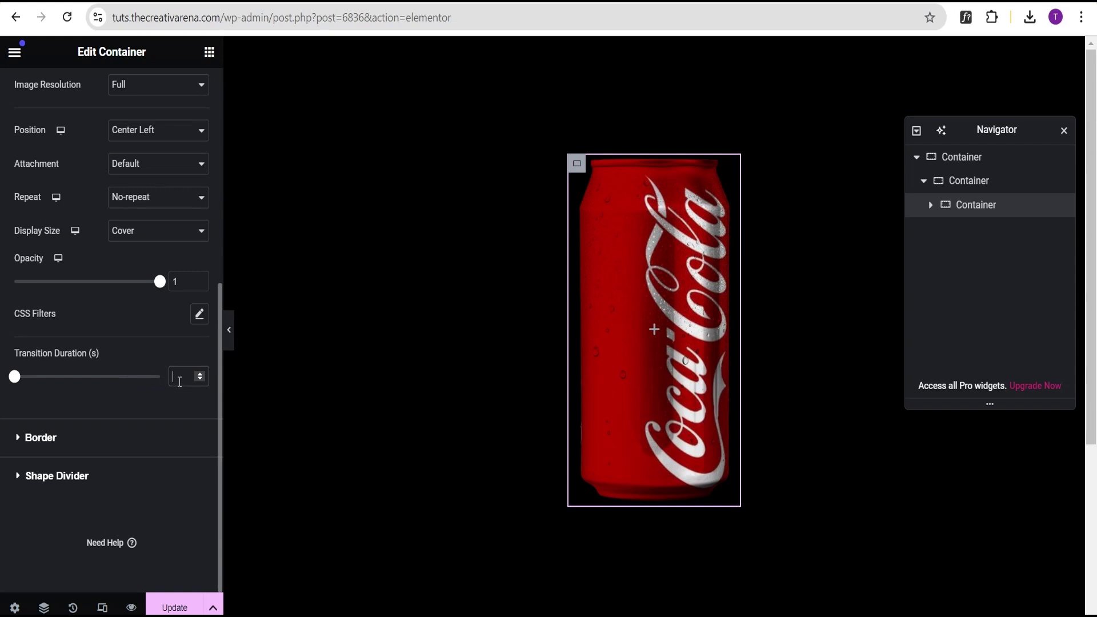
type("5")
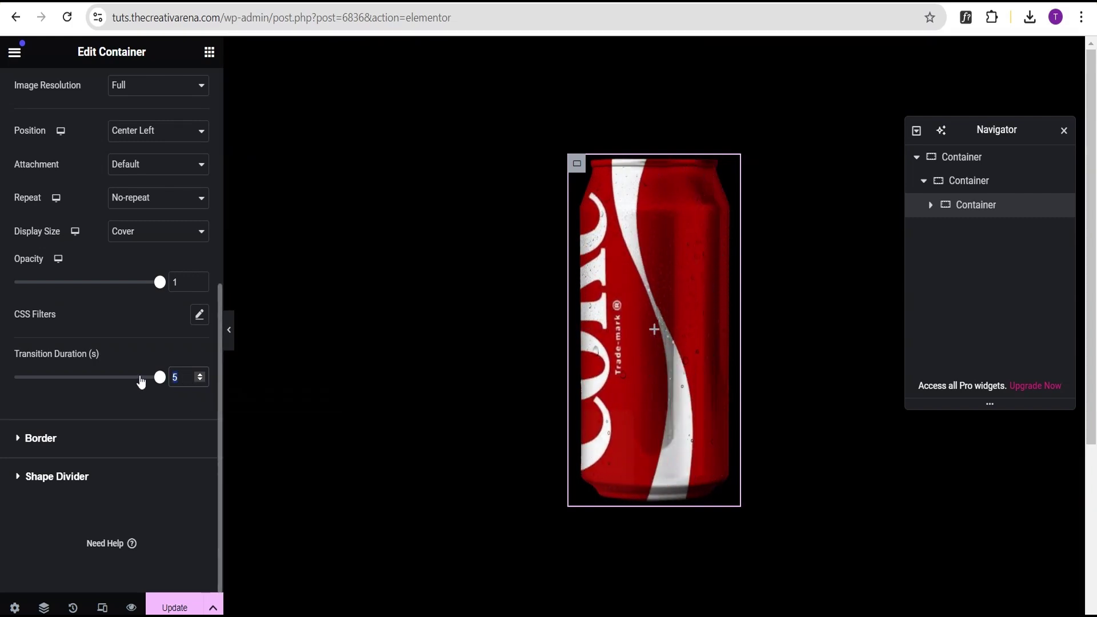
type("20")
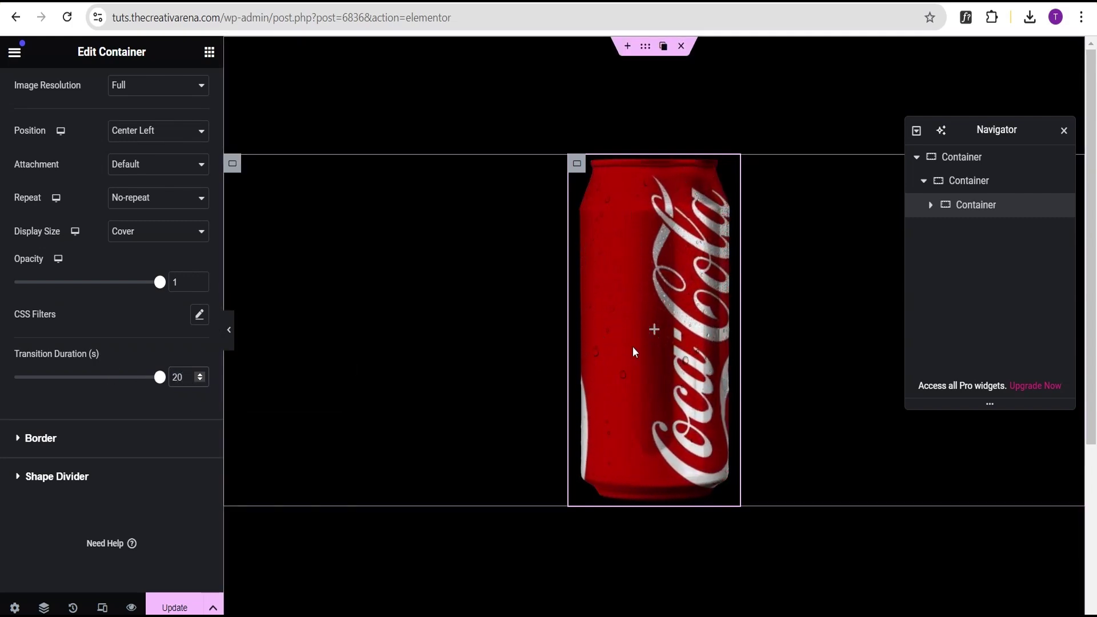
- Set the hover overlay's transition duration to 1 second and preview the section without the editing panel
double_click(189, 372)
type("1")
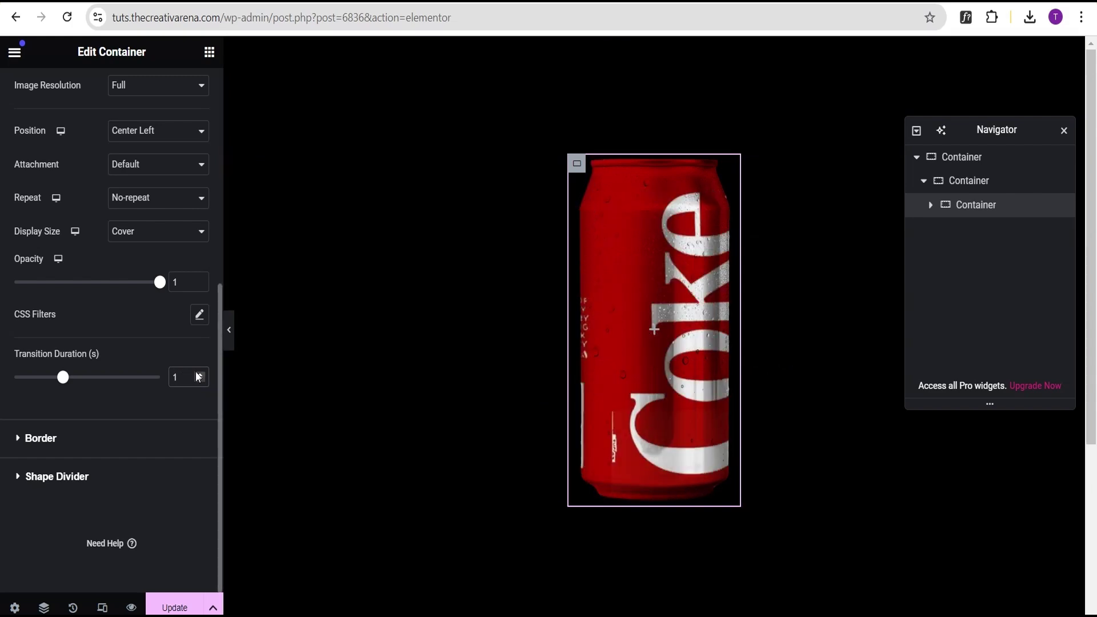
left_click(230, 337)
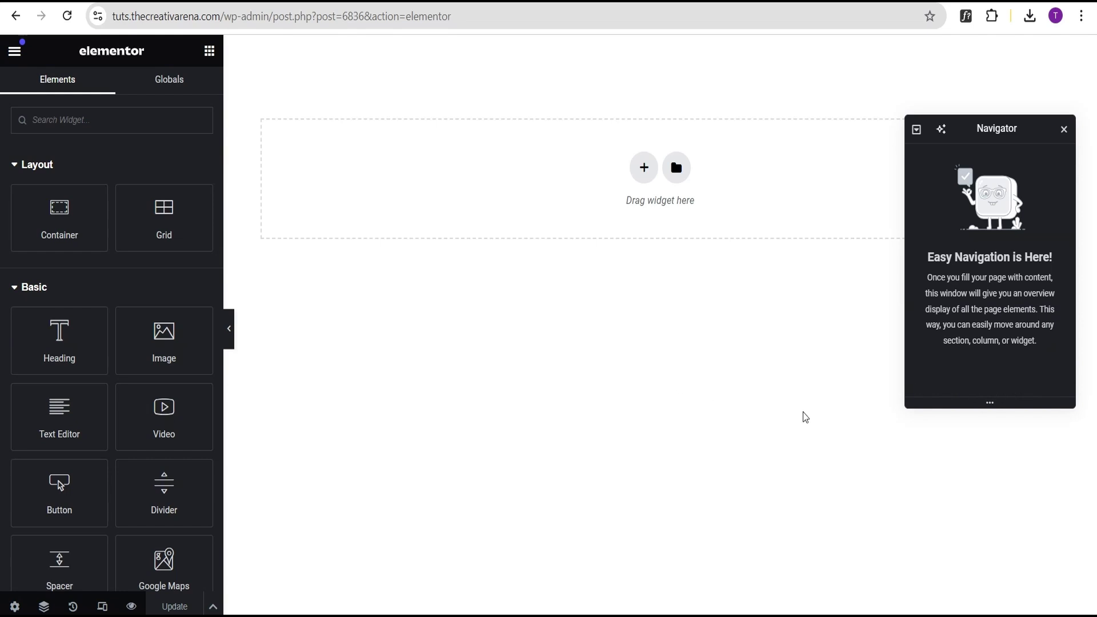
- Add a row-direction flexbox container to the empty page with full-width content and a minimum height of 100 vh
left_click(644, 167)
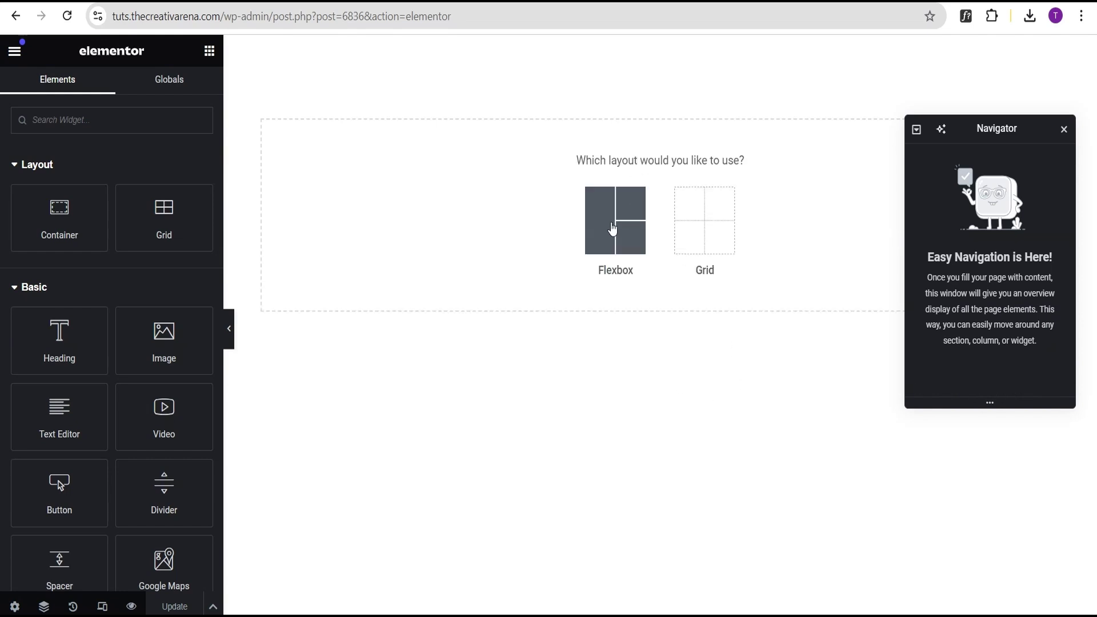
left_click(612, 225)
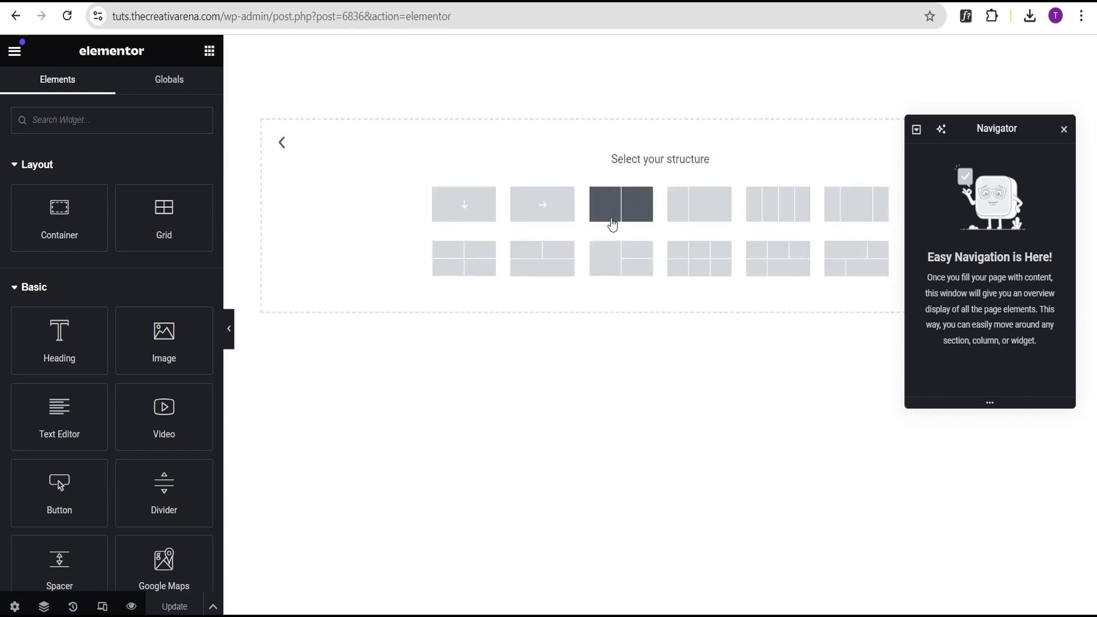
left_click(543, 211)
left_click(127, 227)
left_click(135, 265)
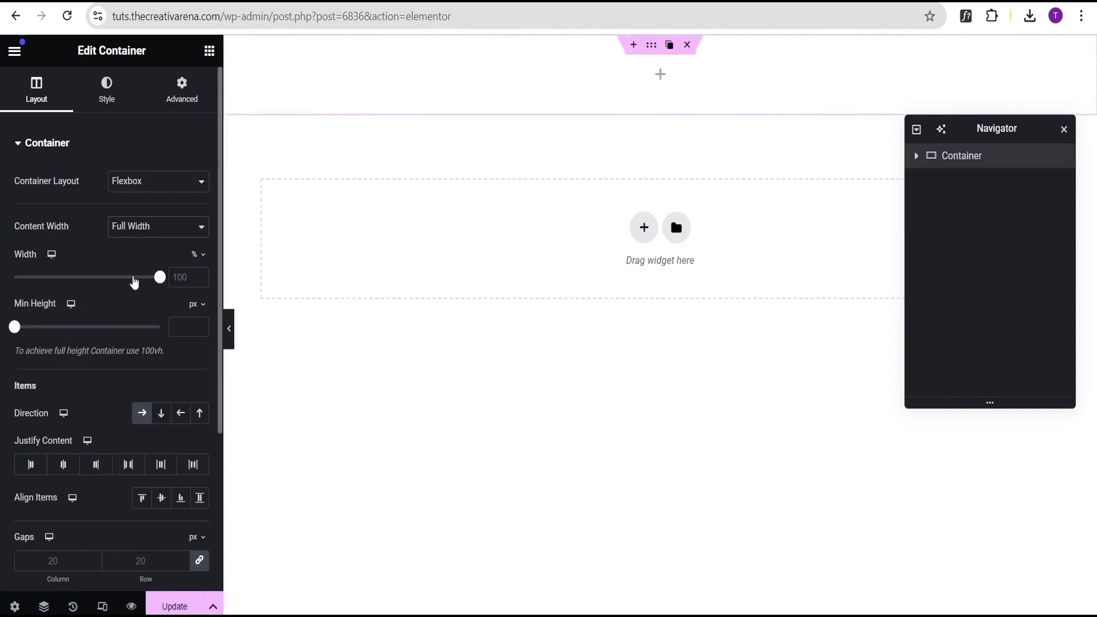
left_click(195, 305)
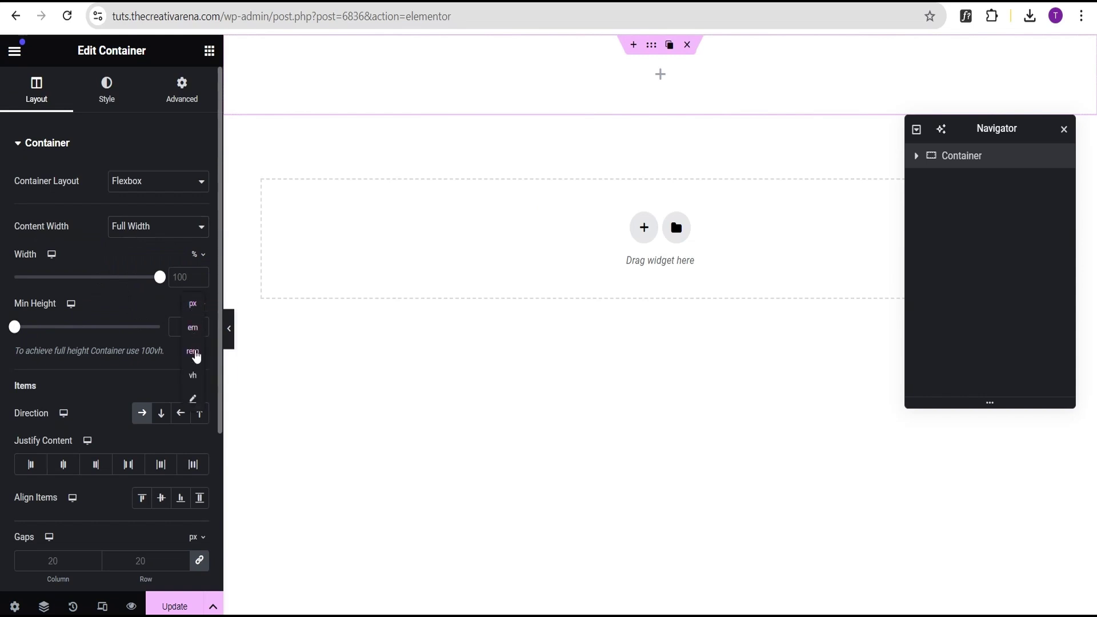
left_click(194, 379)
left_click_drag(14, 326, 172, 327)
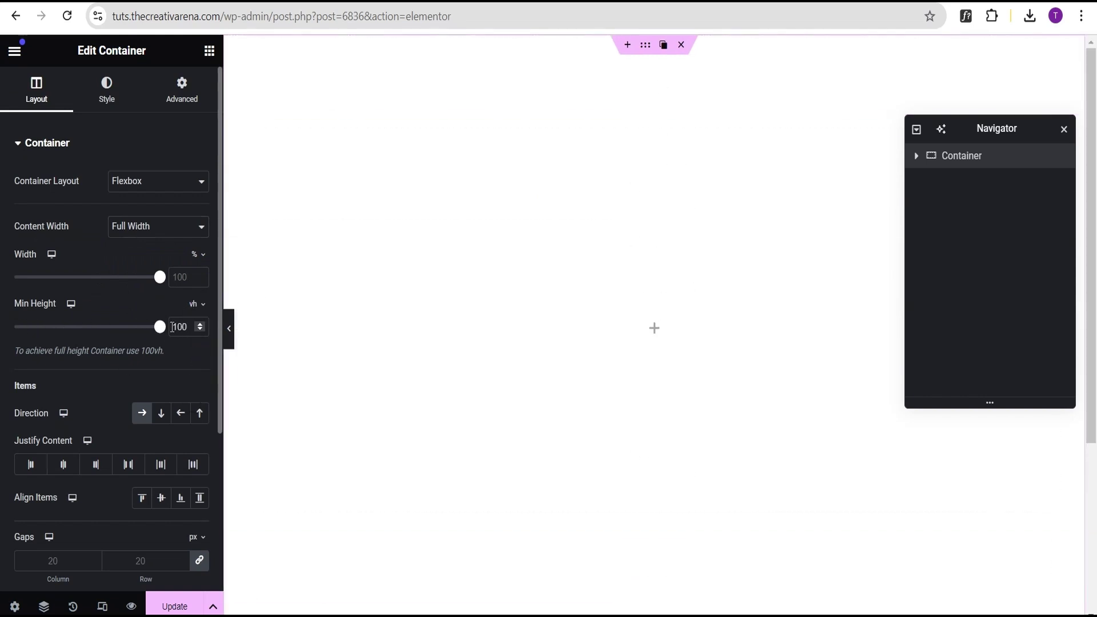
- Center the outer container's items with Justify Content and Align Items, and choose a classic background type
left_click(65, 467)
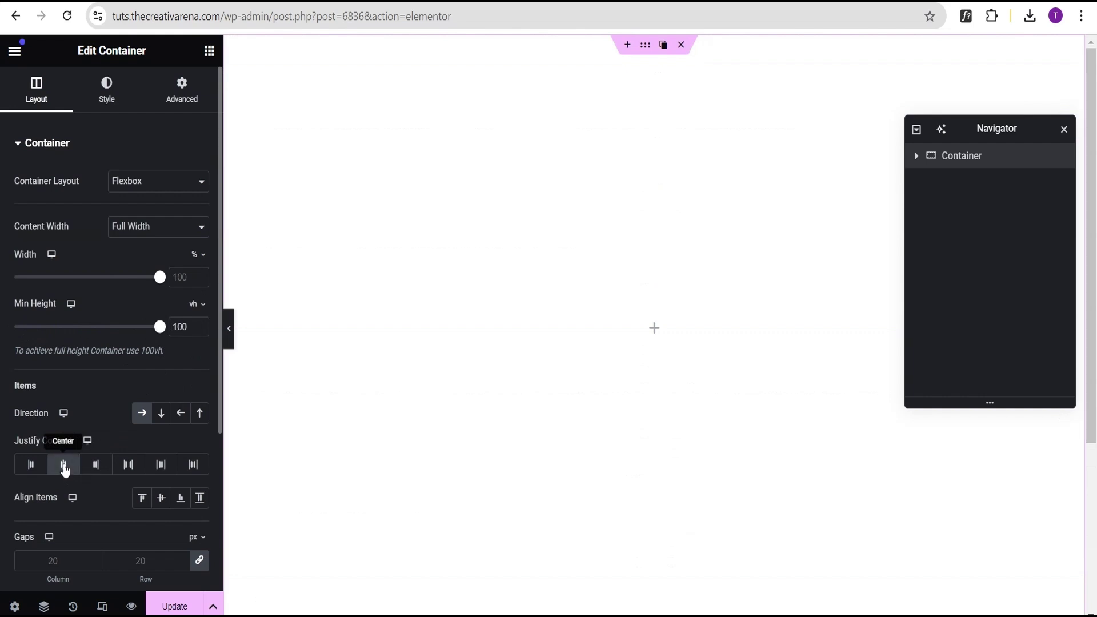
left_click(162, 500)
left_click(109, 96)
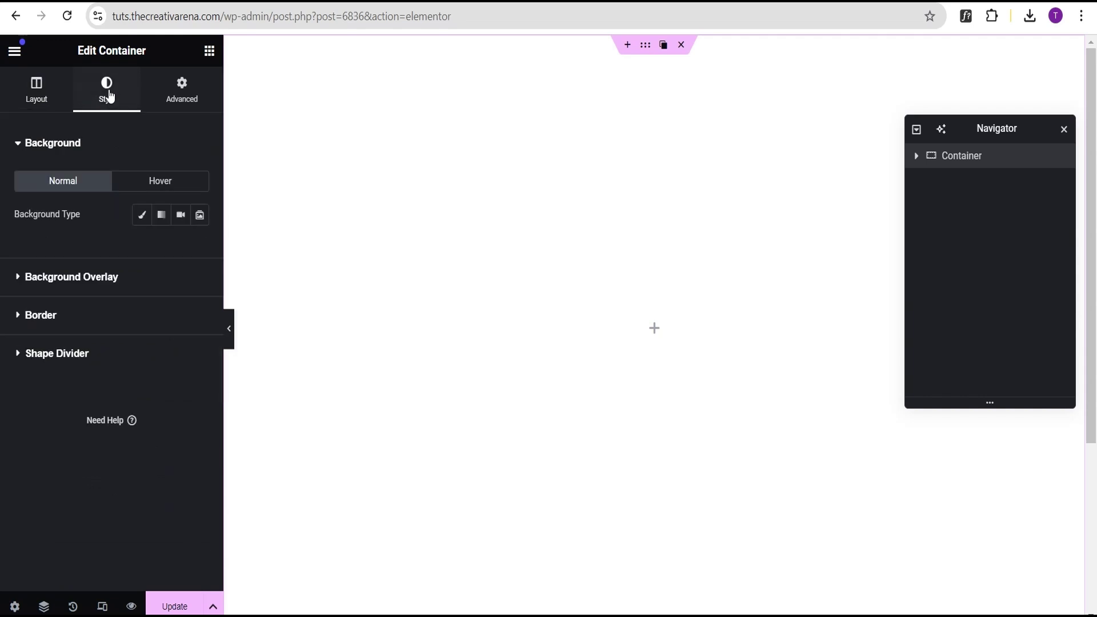
left_click(141, 216)
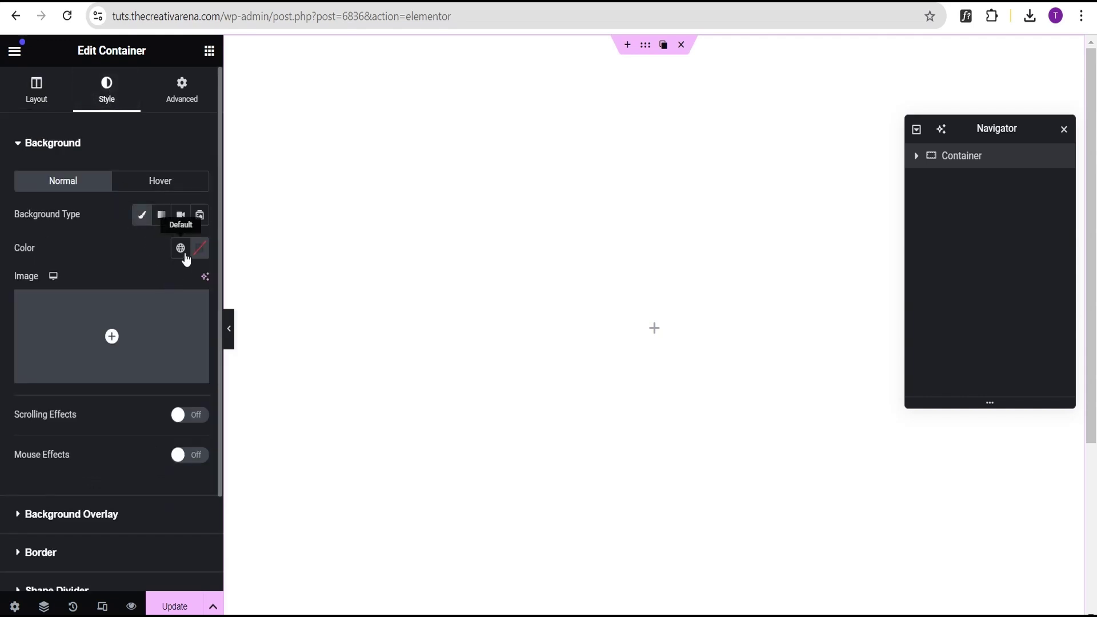
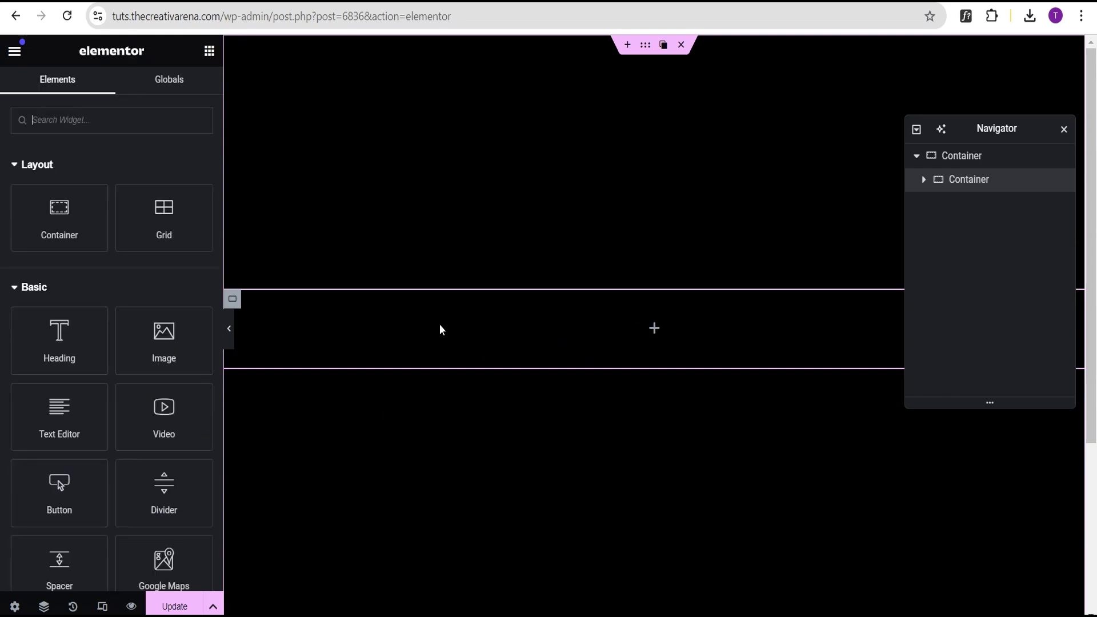
- Nest a new container inside the inner container and set its width to 20%
left_click_drag(67, 235, 600, 350)
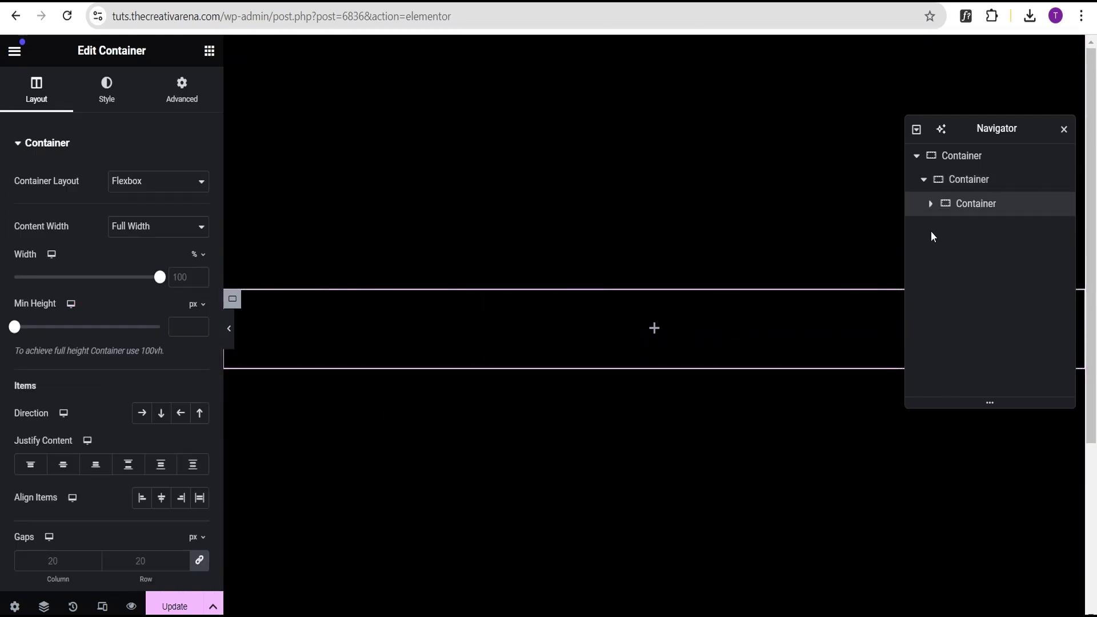
left_click(176, 278)
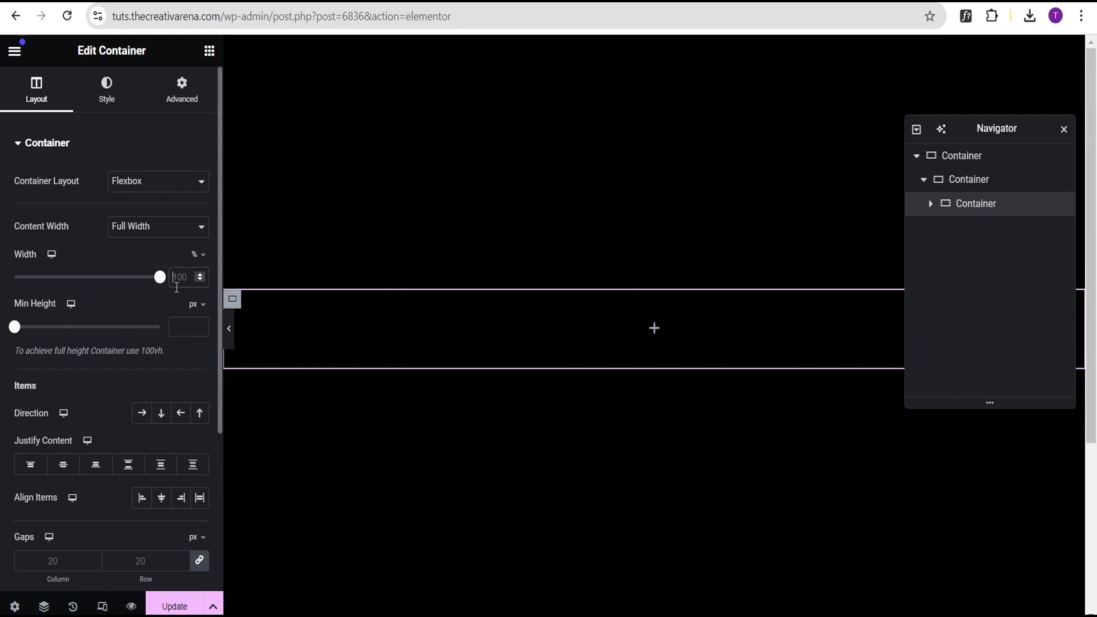
key("ctrl+a")
type("20")
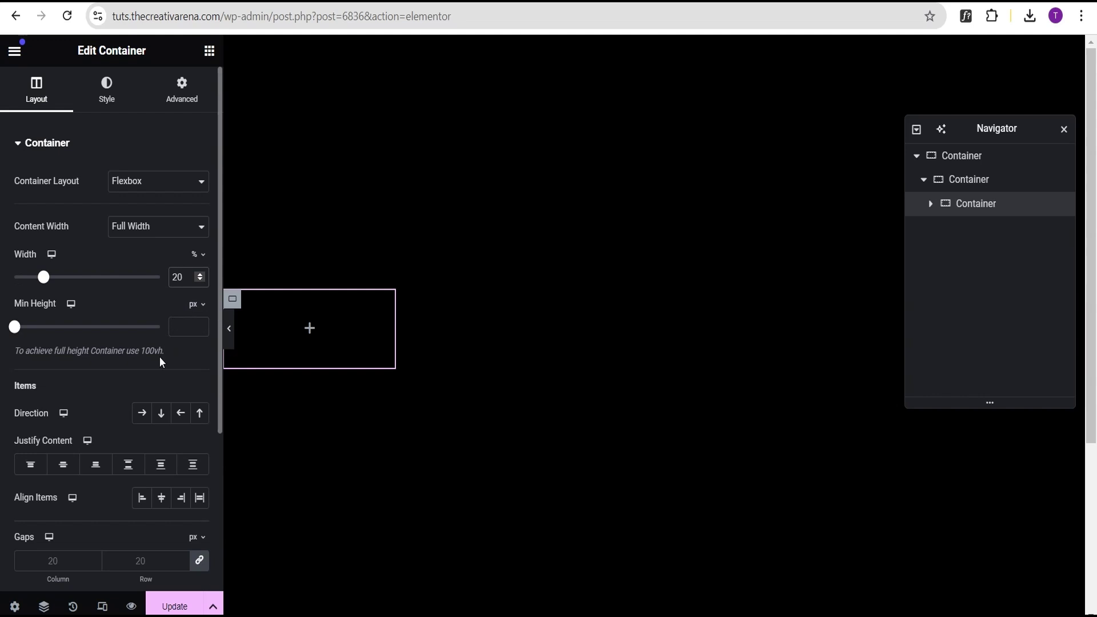
- Rename the middle container Inner and the container nested within it Can
left_click(966, 183)
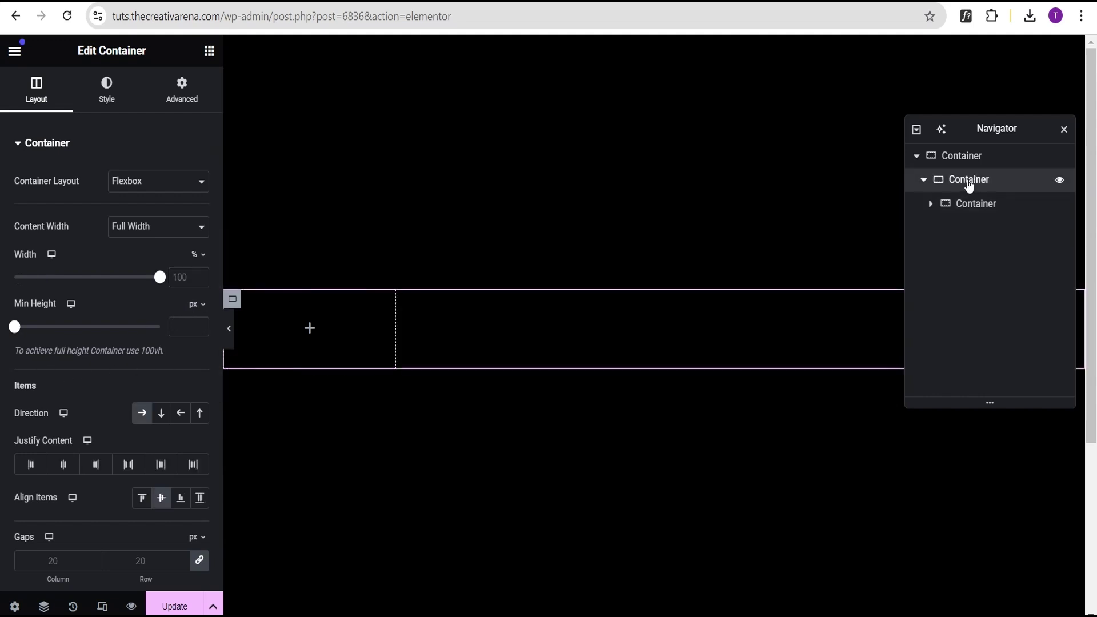
double_click(967, 181)
type("Inn")
double_click(978, 204)
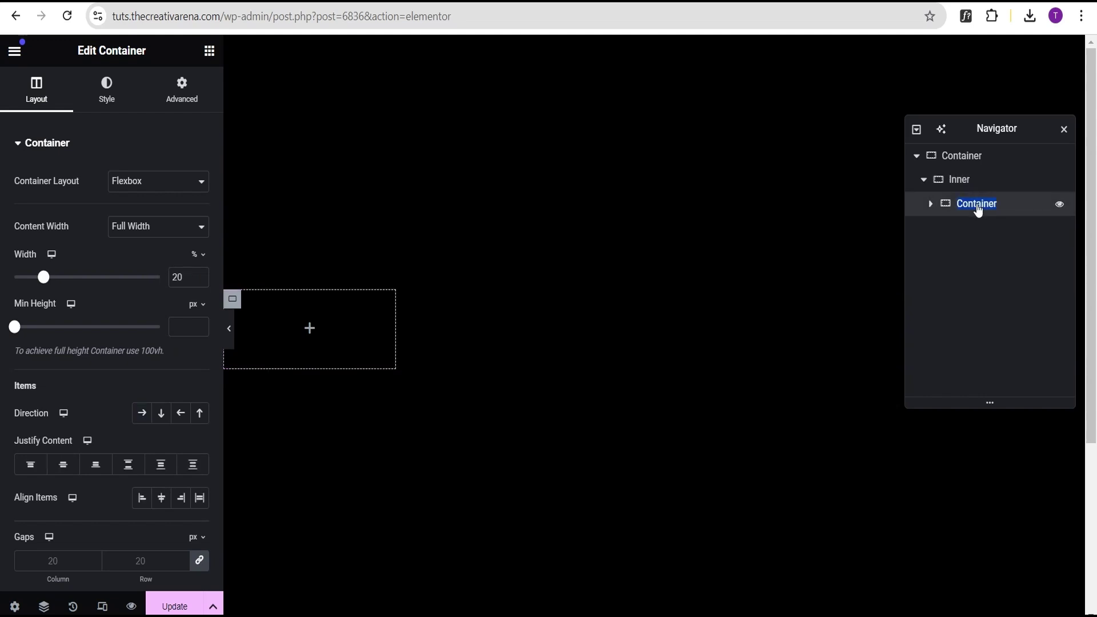
type("Can")
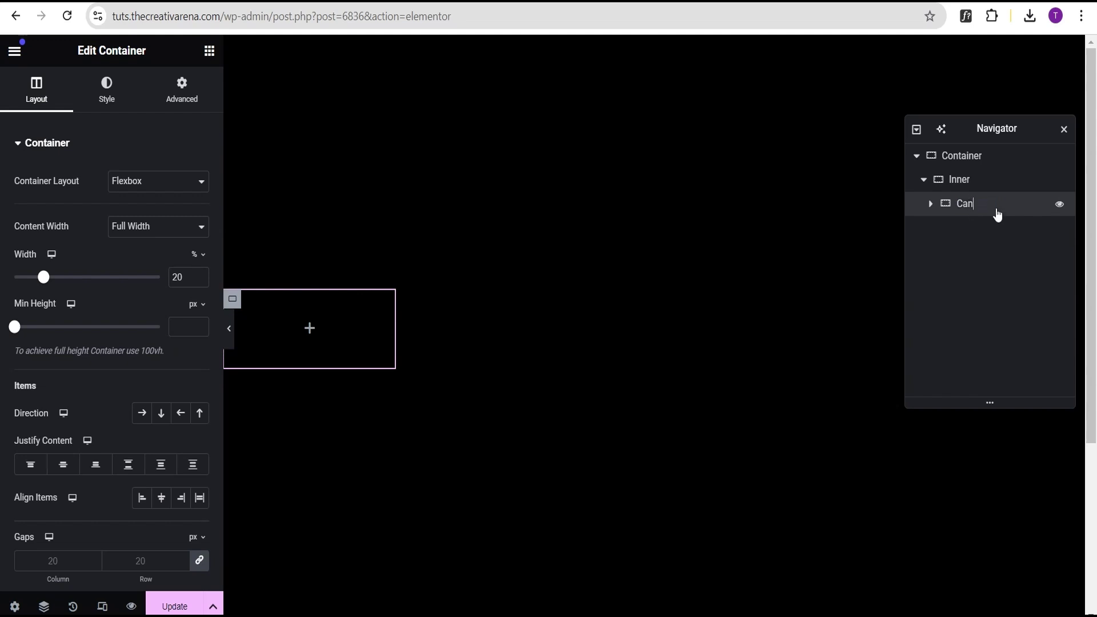
- Center the Inner container's contents horizontally with Justify Content
left_click(971, 182)
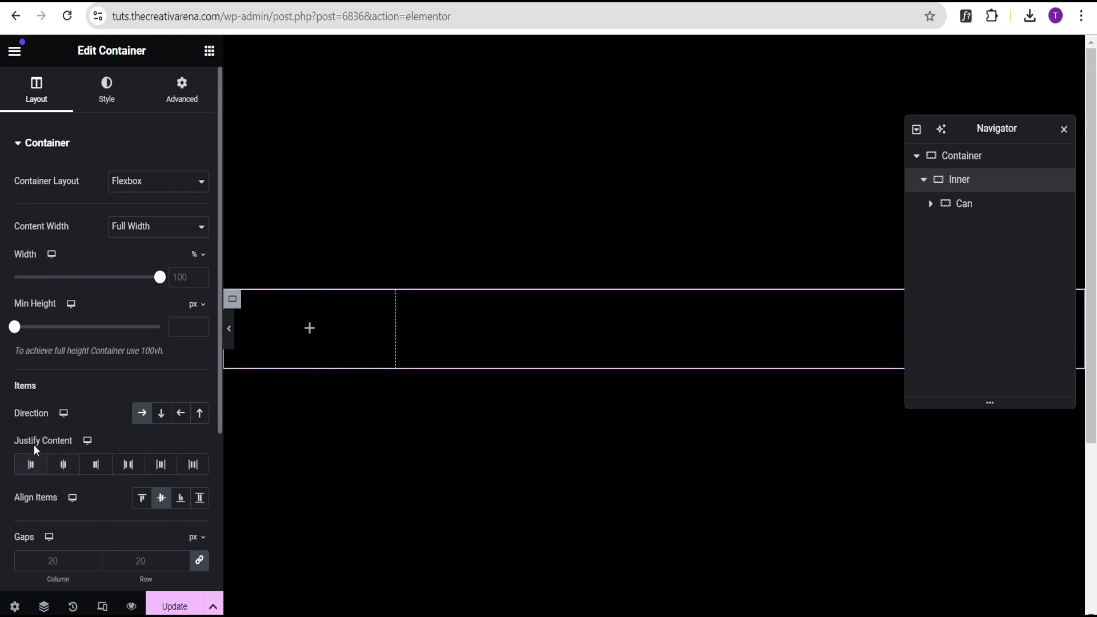
left_click(63, 465)
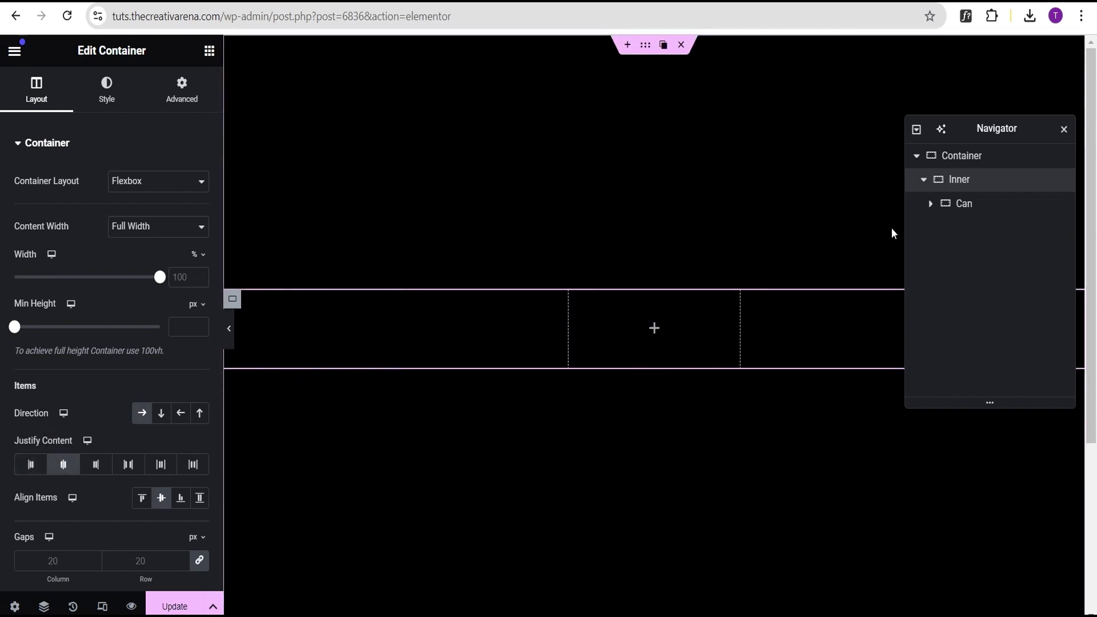
- Give the Can container a classic background using the silver can image close-up-.png from the media library
left_click(976, 207)
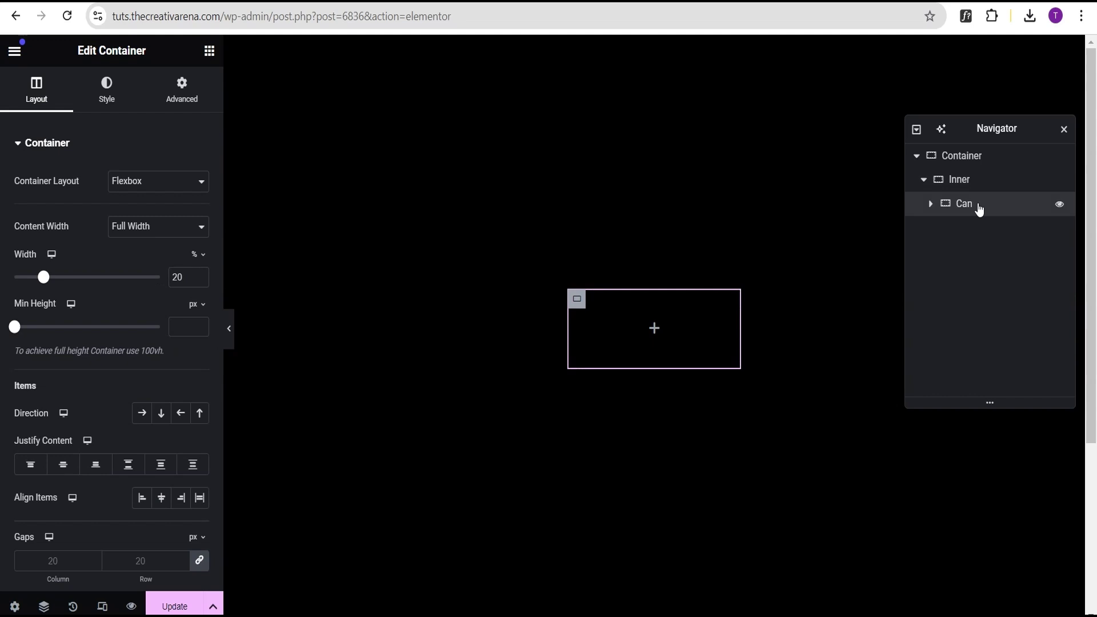
left_click(106, 101)
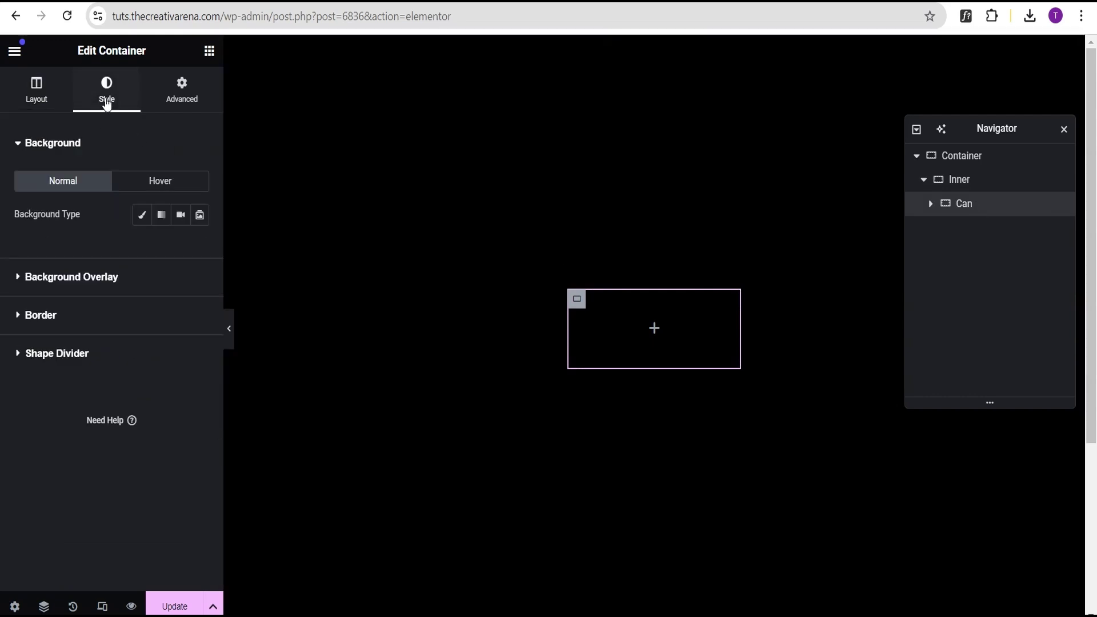
left_click(142, 219)
left_click(79, 325)
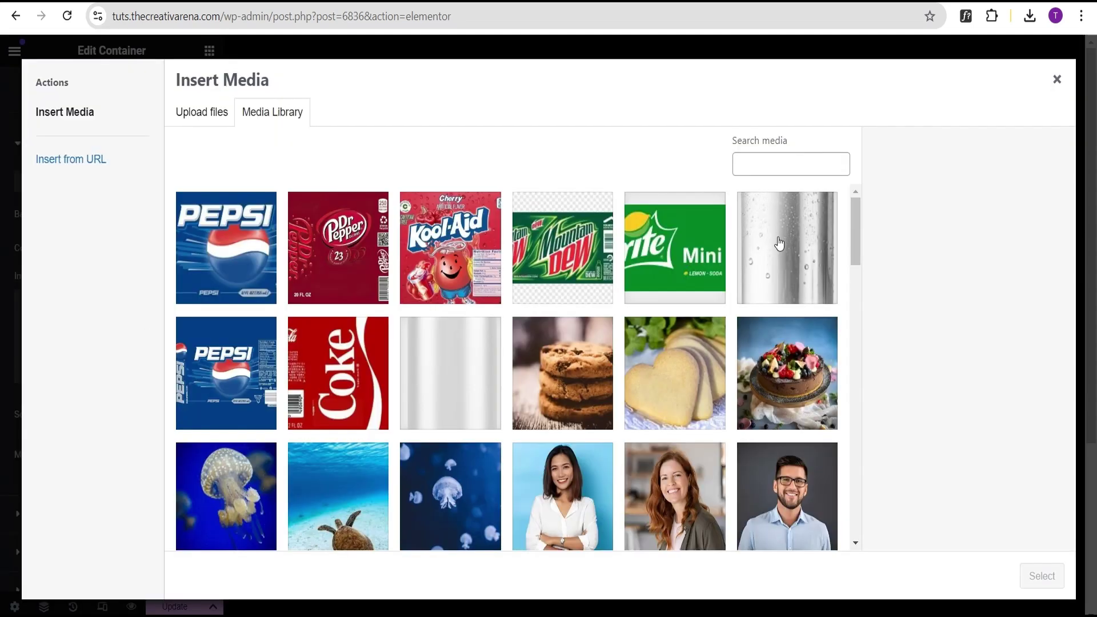
left_click(783, 240)
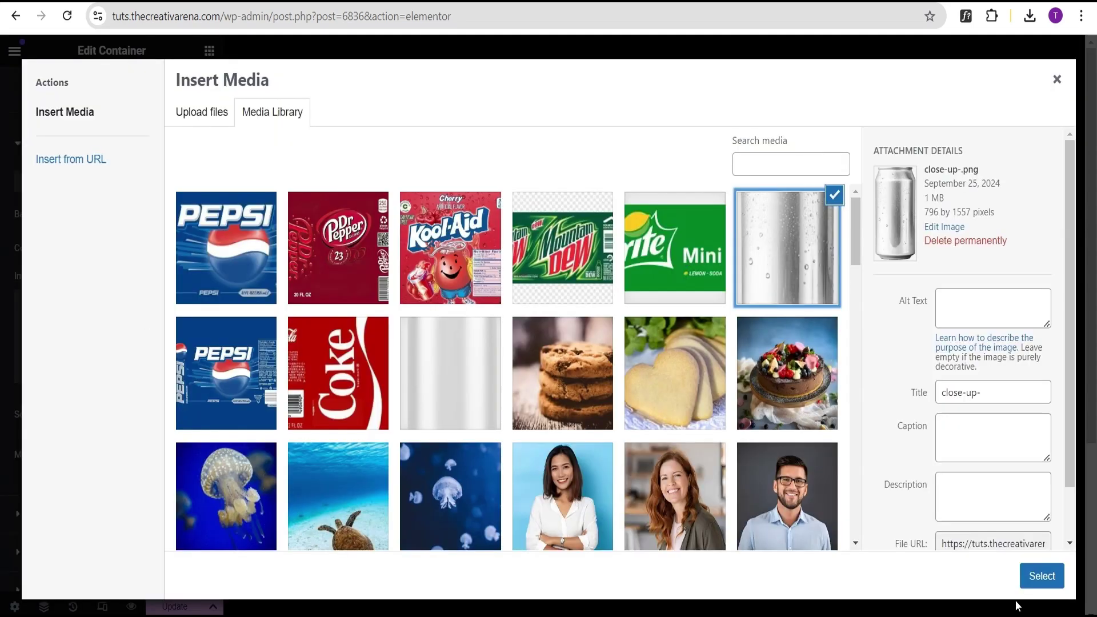
left_click(1041, 575)
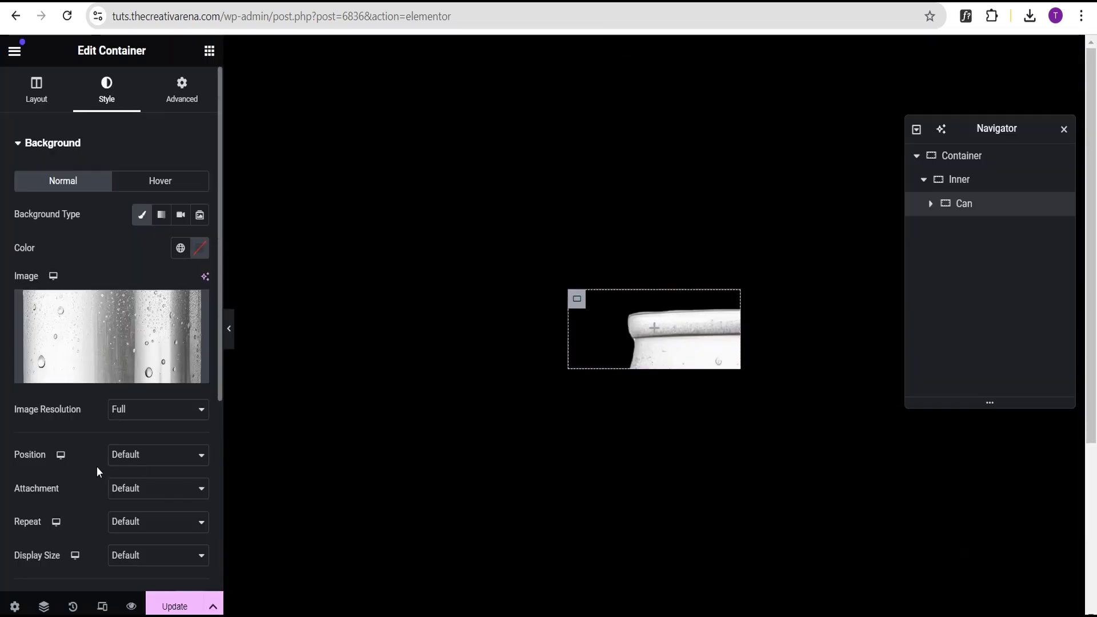
- Set the Can background image's position to Center Center, repeat to No-repeat and display size to Cover
left_click(133, 458)
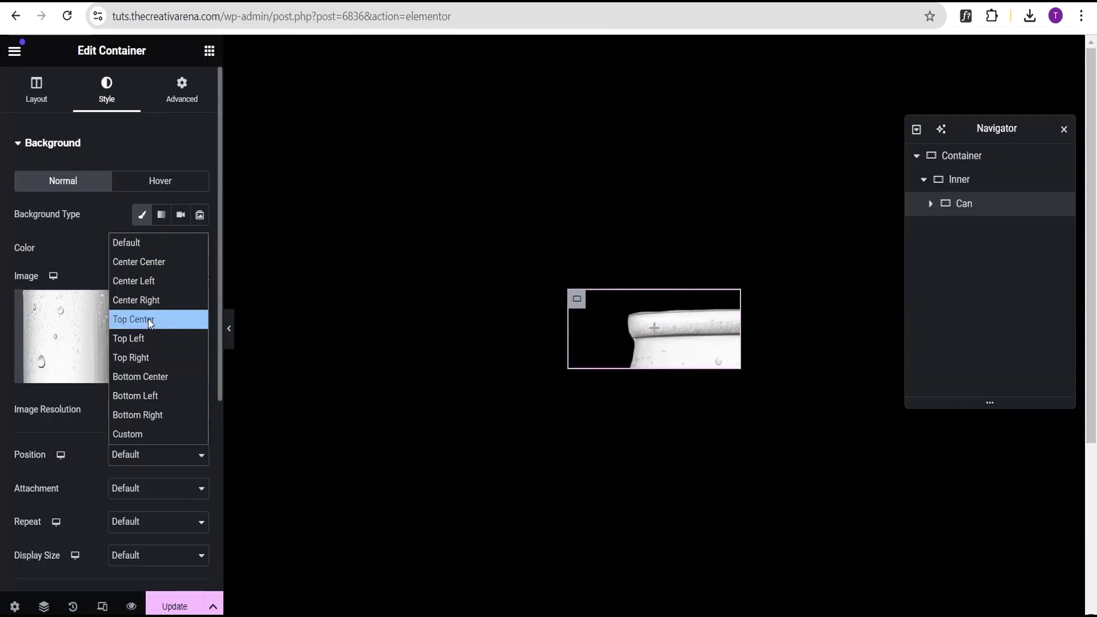
left_click(149, 260)
scroll(118, 460, "down", 2)
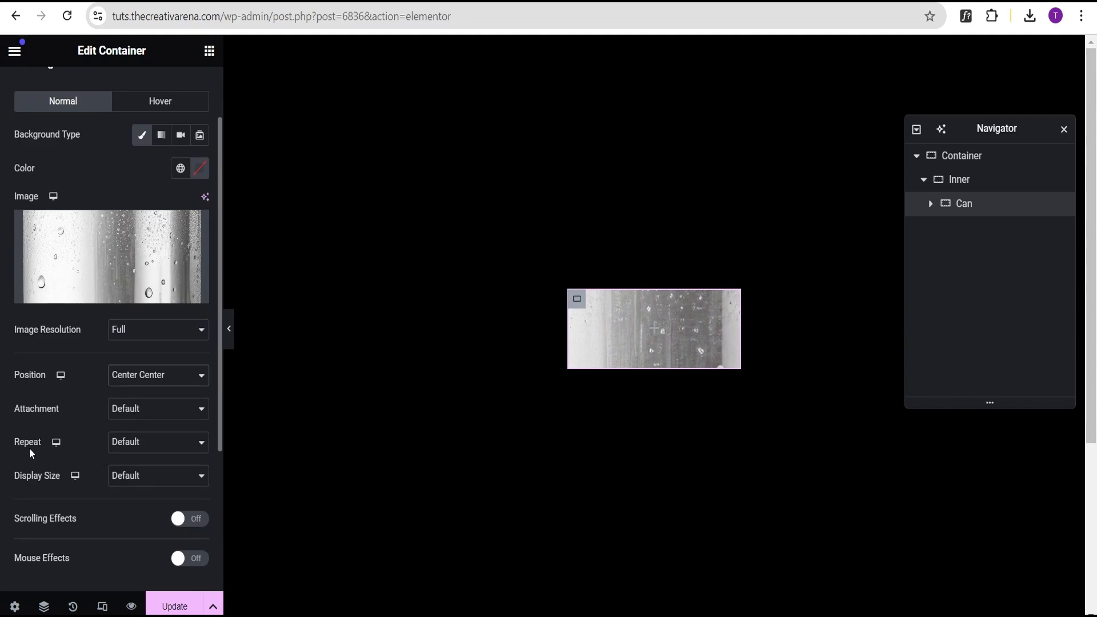
left_click(127, 443)
left_click(139, 480)
left_click(129, 477)
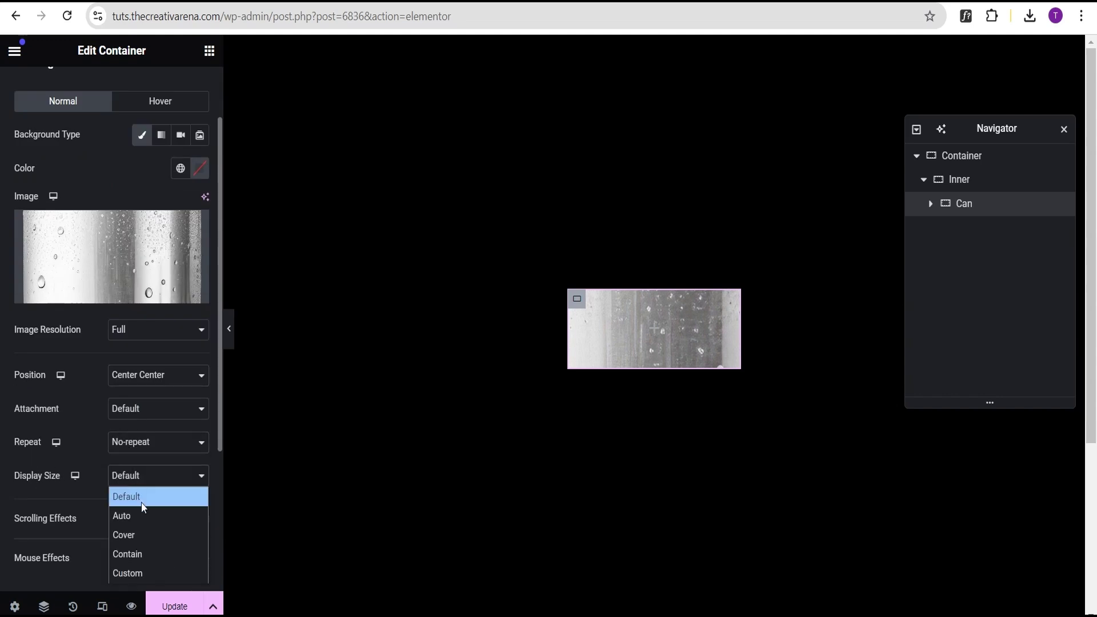
left_click(136, 536)
scroll(121, 510, "down", 2)
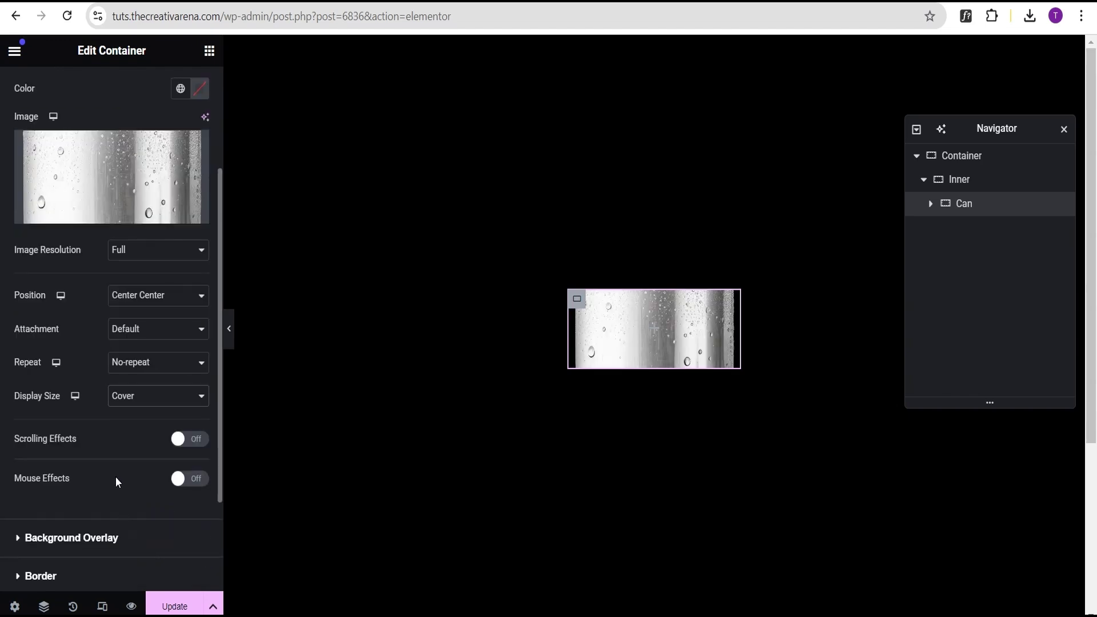
- Add custom CSS to the Can container with a selector rule of aspect-ratio: 2 / 4;
scroll(115, 475, "up", 3)
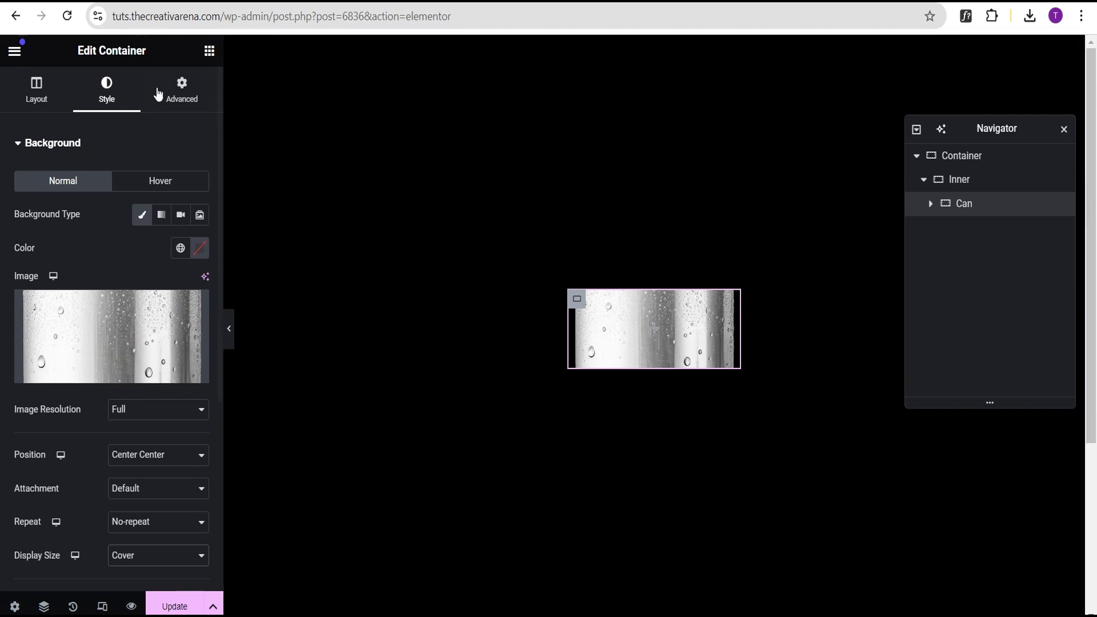
left_click(178, 102)
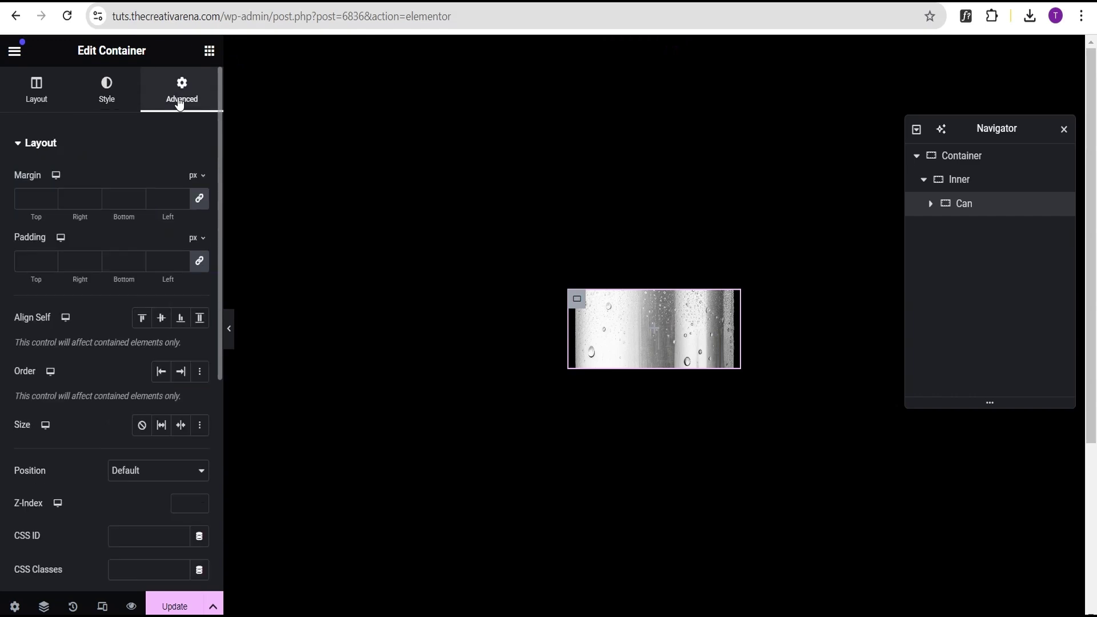
left_click(154, 148)
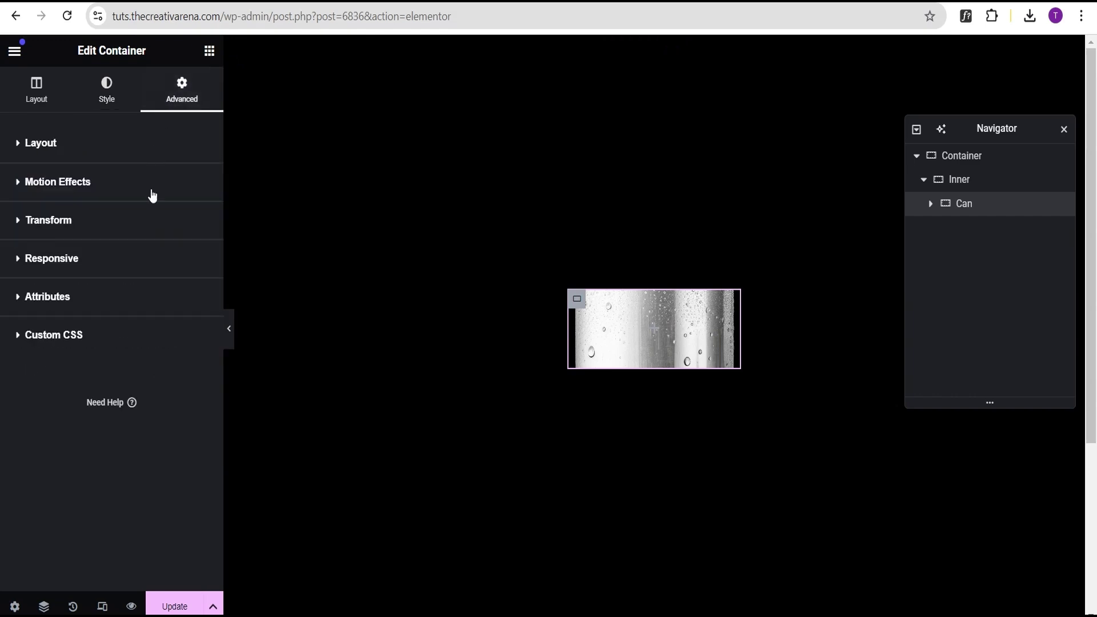
left_click(104, 341)
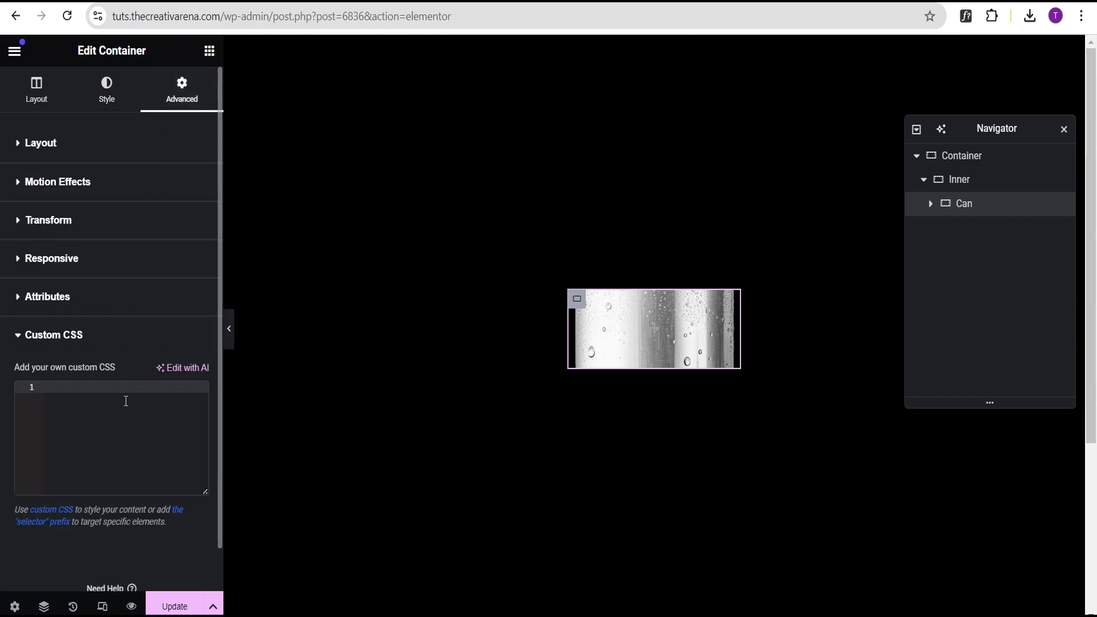
type("selector{     aspect-ratio: 2 / 4;")
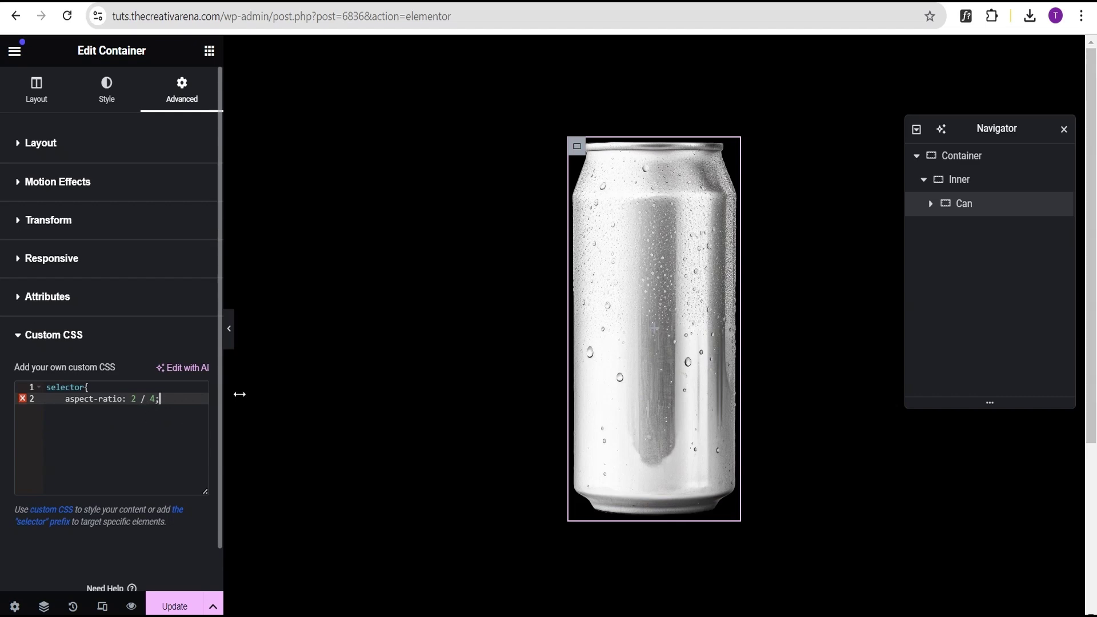
- Comment out the Can container's aspect-ratio CSS and set its minimum height to 65 vh
left_click_drag(160, 398, 43, 389)
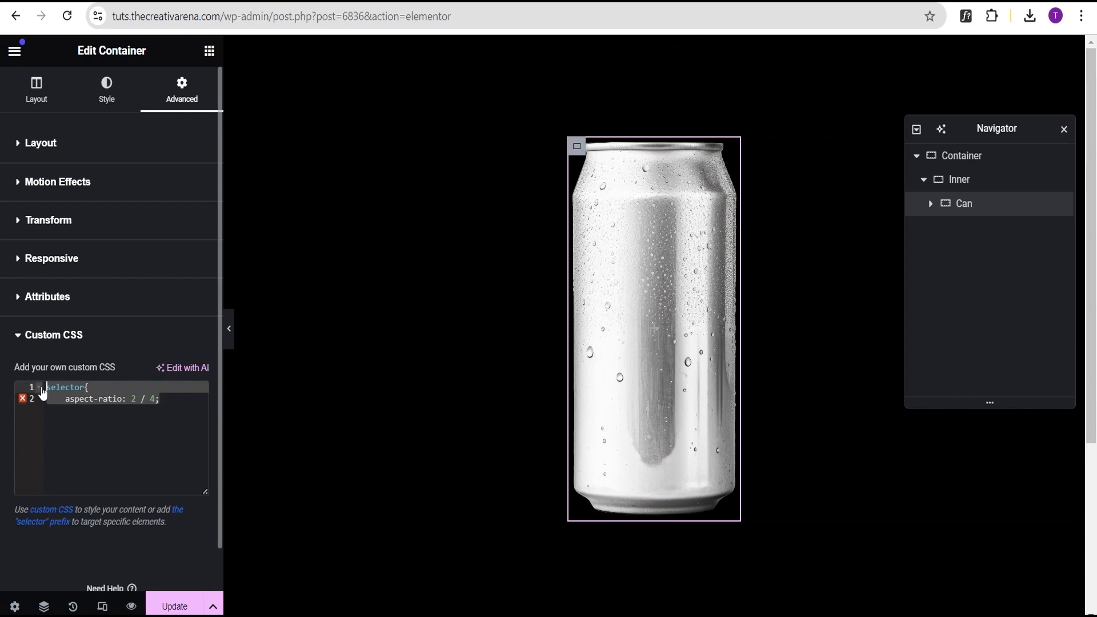
key("BackSpace")
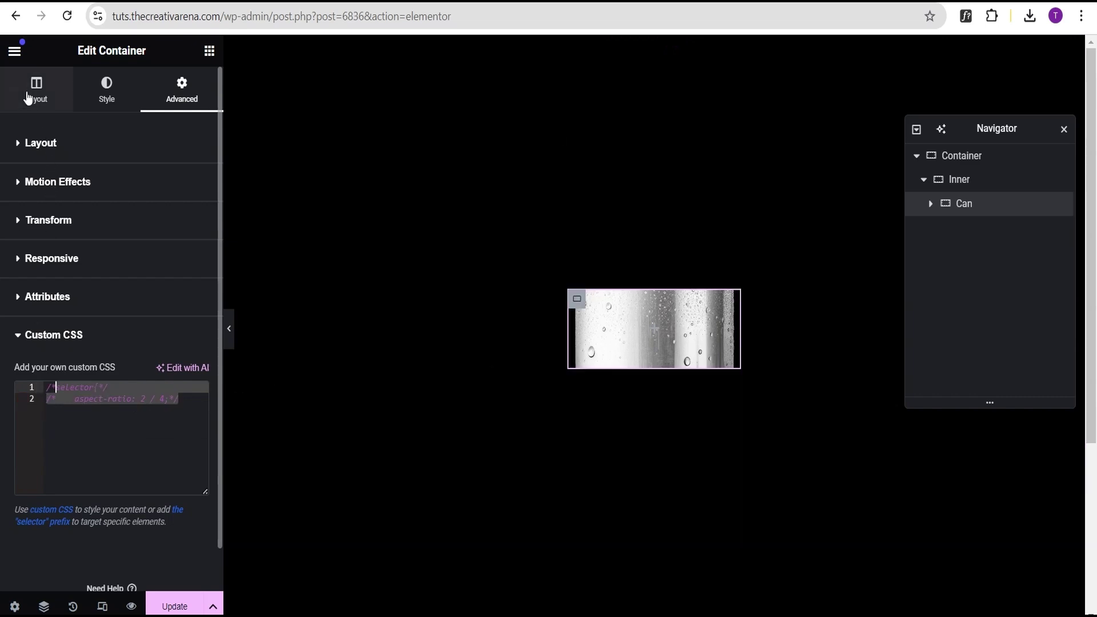
left_click(37, 90)
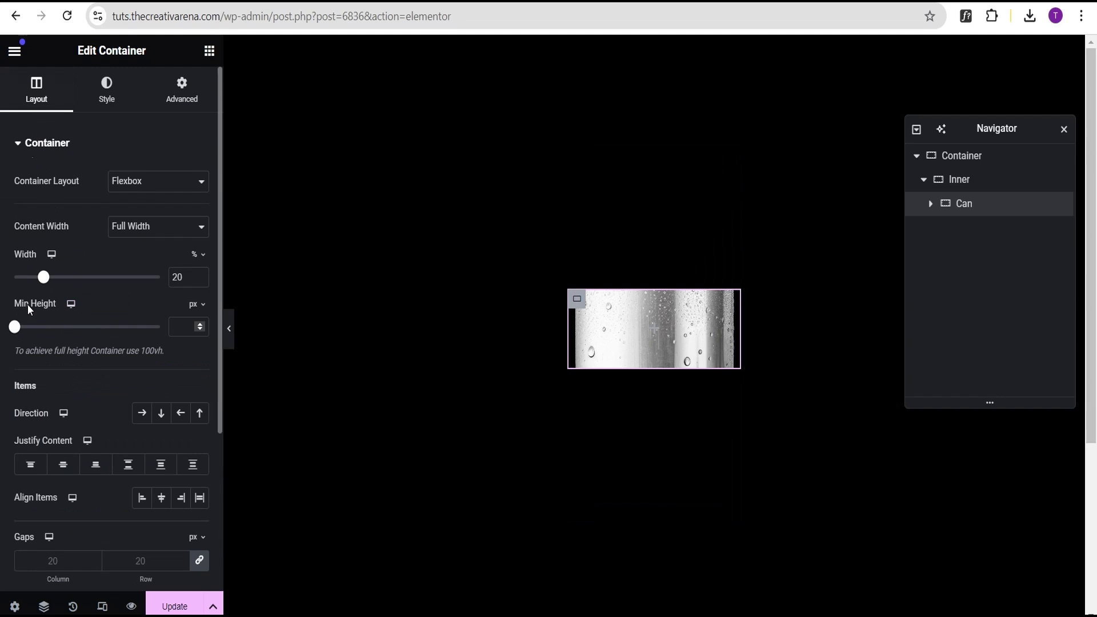
left_click(199, 306)
left_click(192, 375)
left_click(184, 327)
type("65")
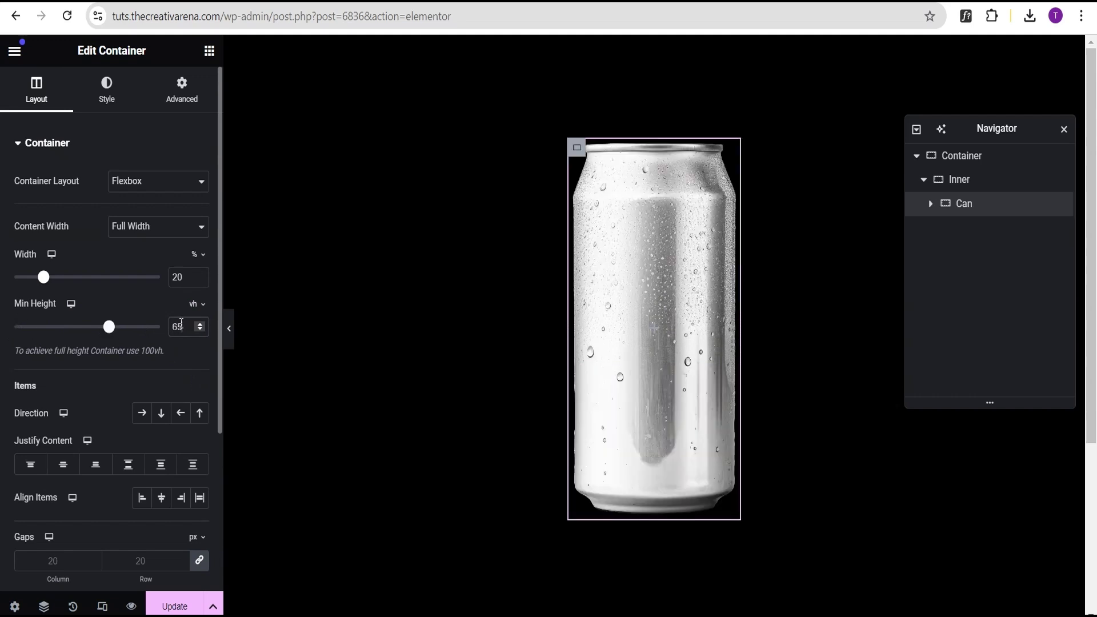
left_click(230, 329)
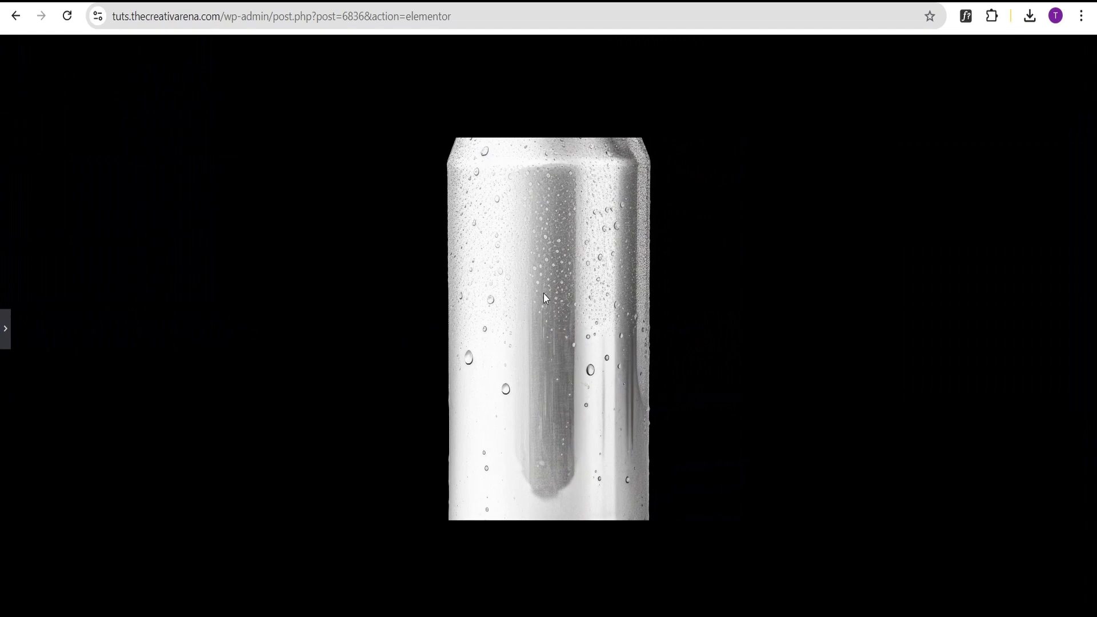
left_click(7, 327)
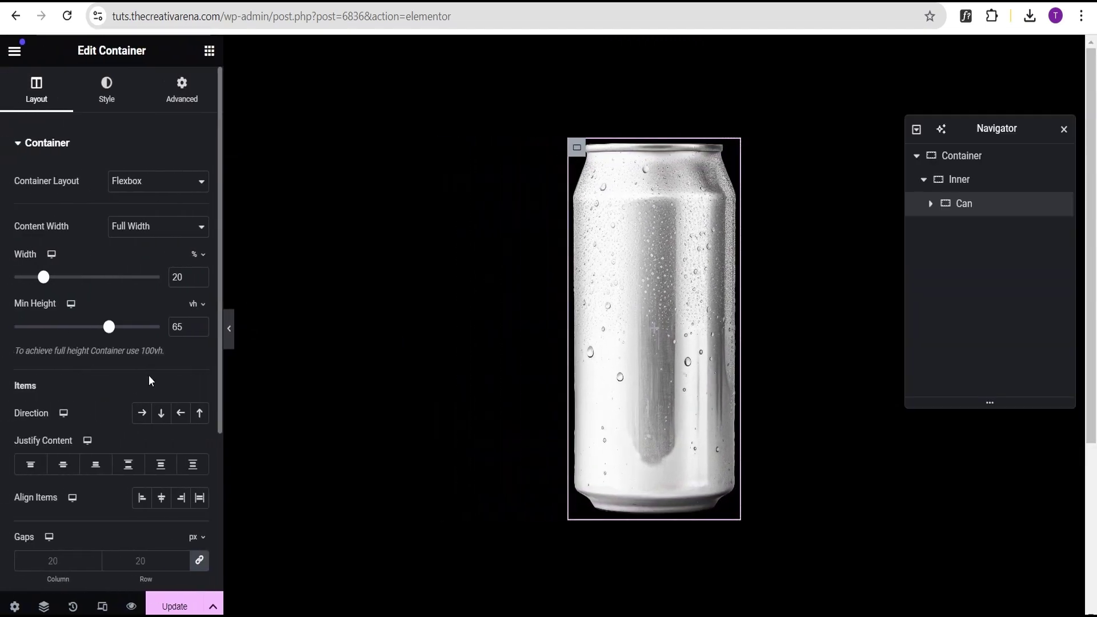
- Try Contain as the Can background image's display size and preview the page at full width
left_click(105, 89)
scroll(135, 285, "down", 2)
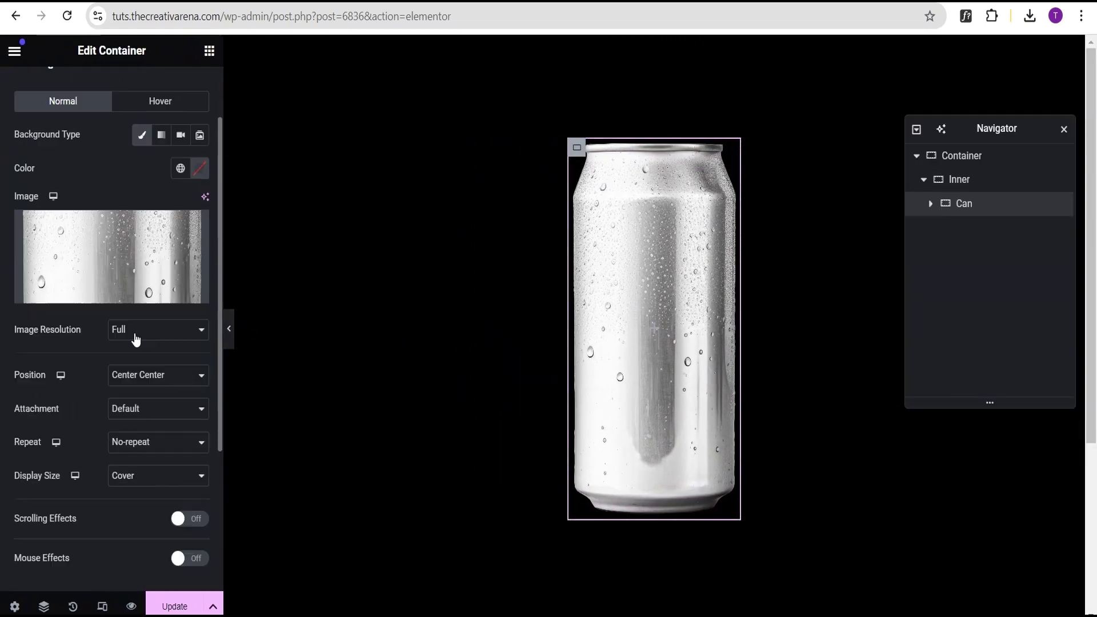
scroll(135, 338, "down", 3)
left_click(136, 316)
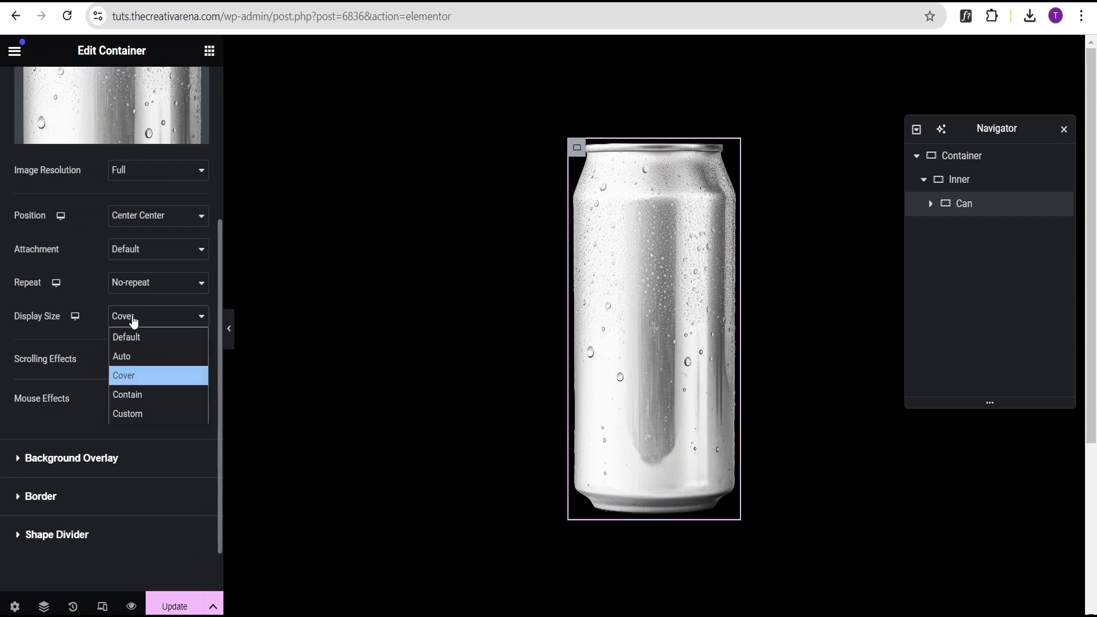
left_click(133, 393)
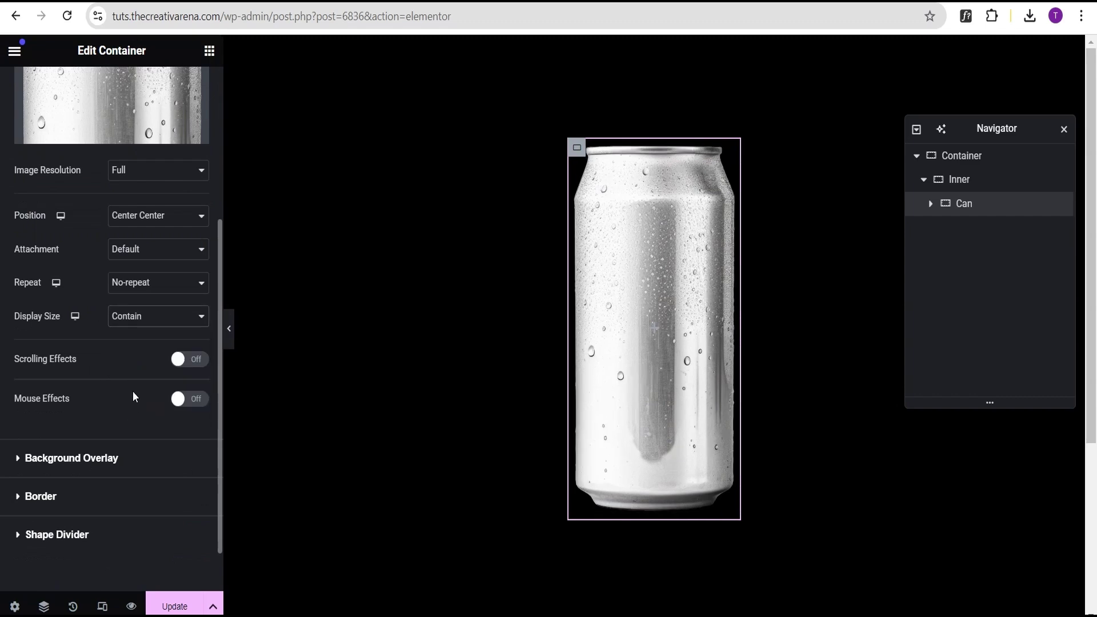
left_click(226, 331)
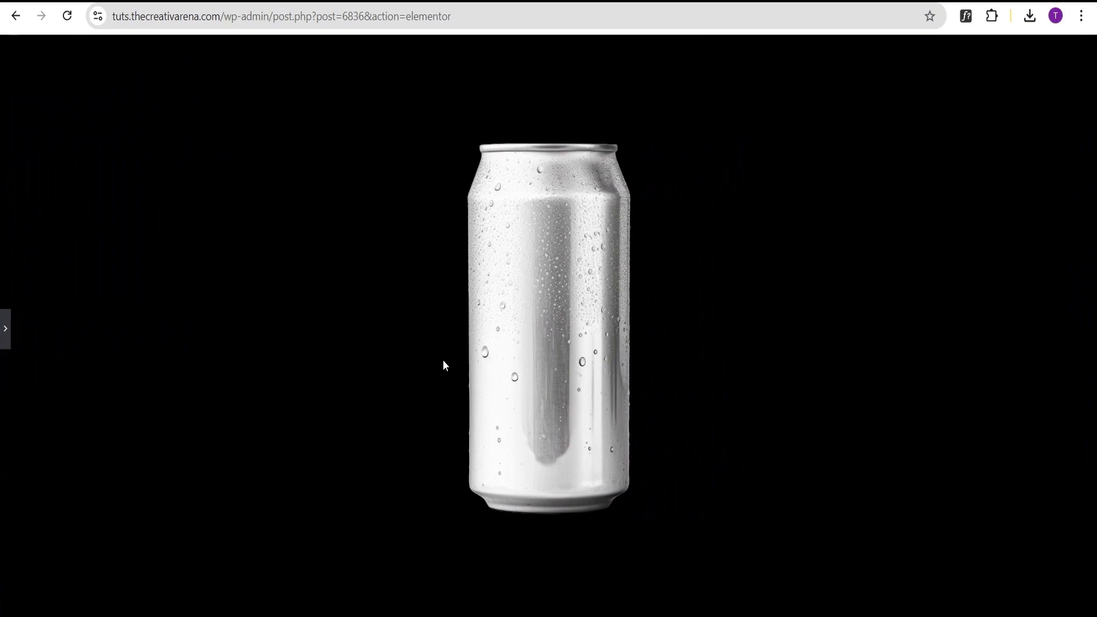
left_click(5, 332)
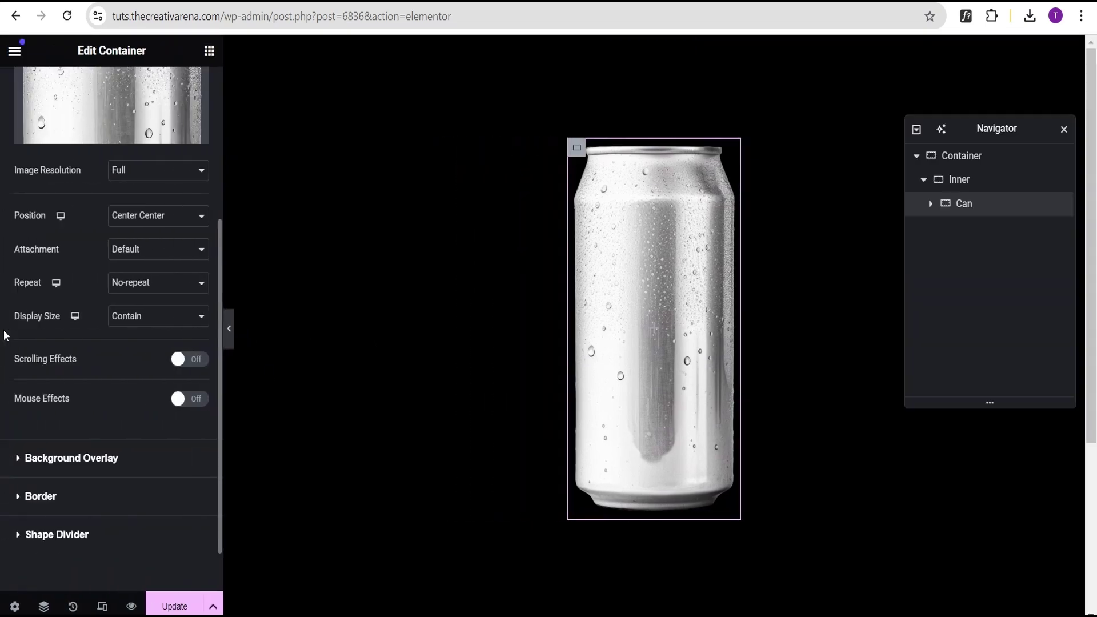
- Return the Can background image's display size to Cover
scroll(35, 315, "up", 4)
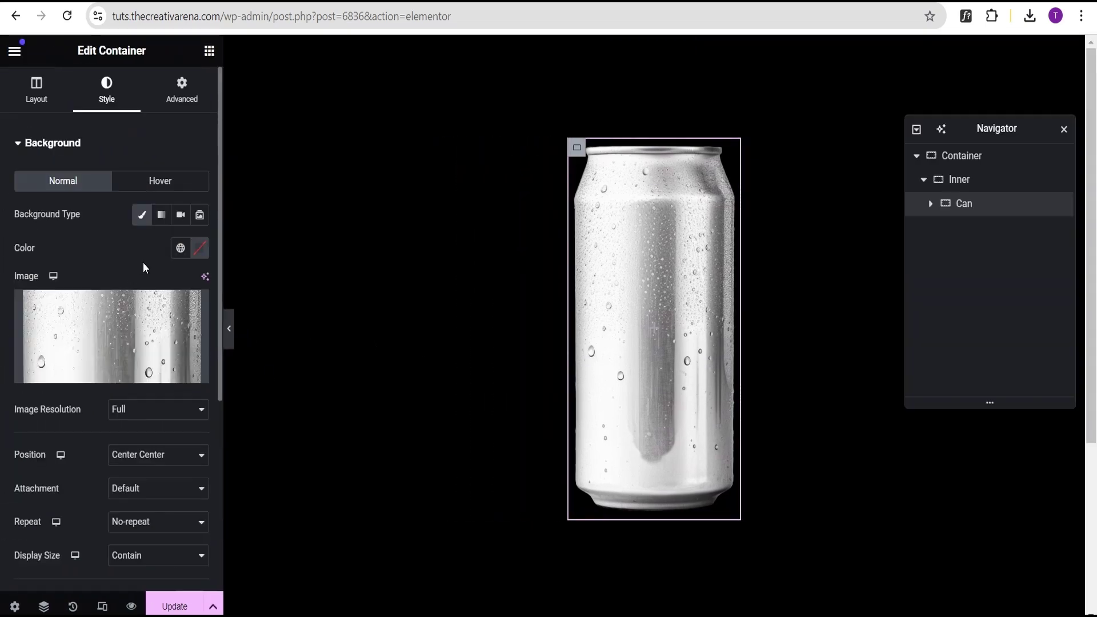
scroll(125, 434, "down", 4)
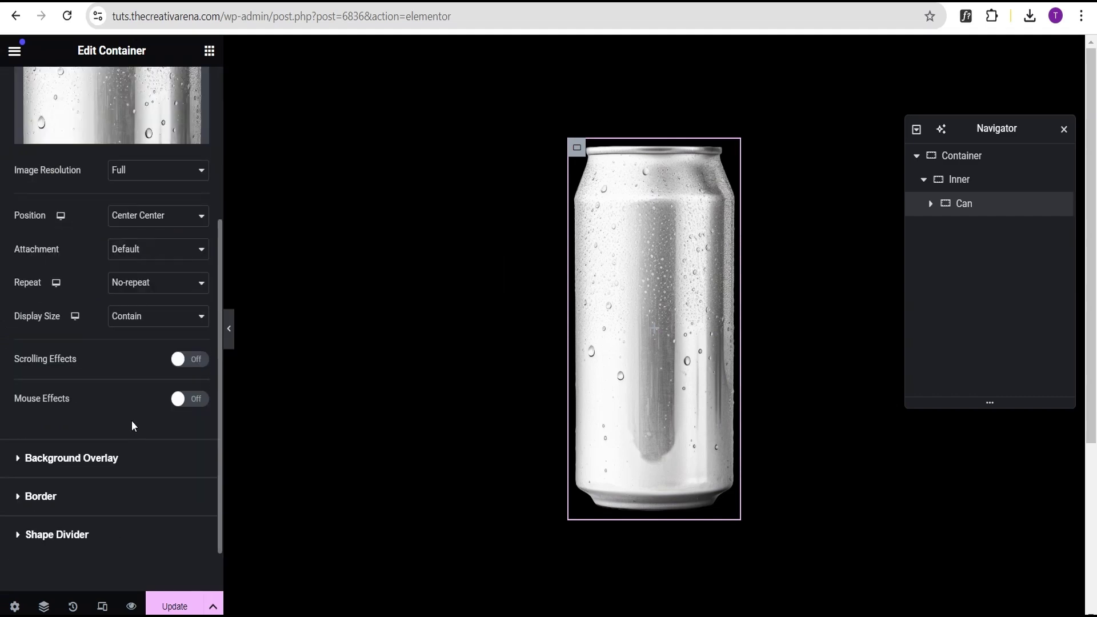
left_click(142, 318)
left_click(142, 376)
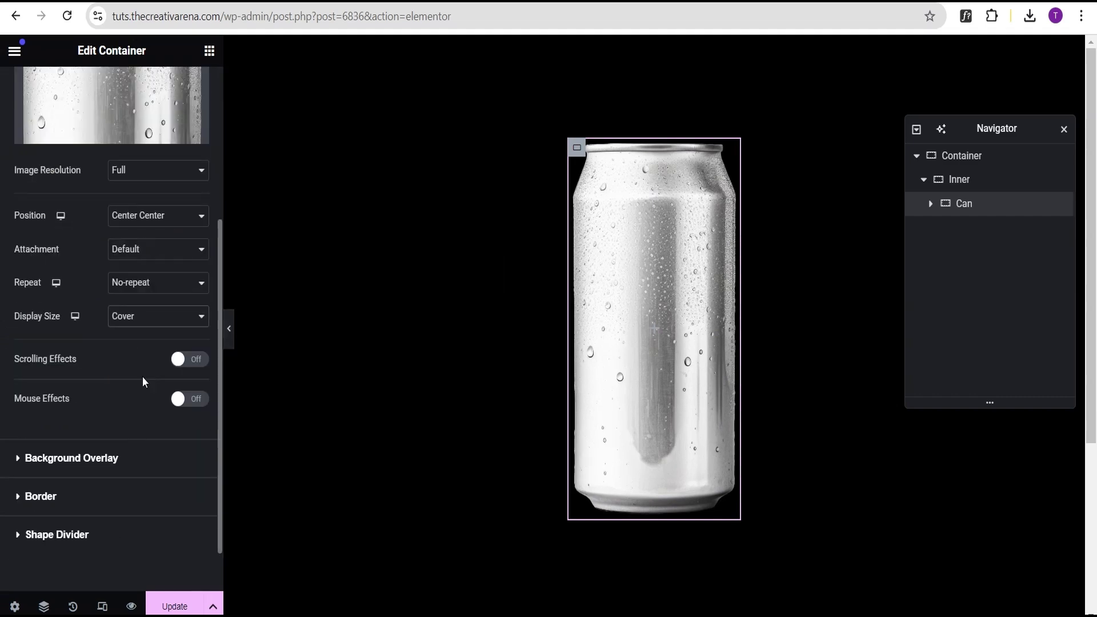
- Uncomment the Can container's custom CSS so its selector rule with aspect-ratio: 2 / 4; is active again
scroll(62, 138, "up", 3)
scroll(62, 138, "up", 2)
left_click(38, 91)
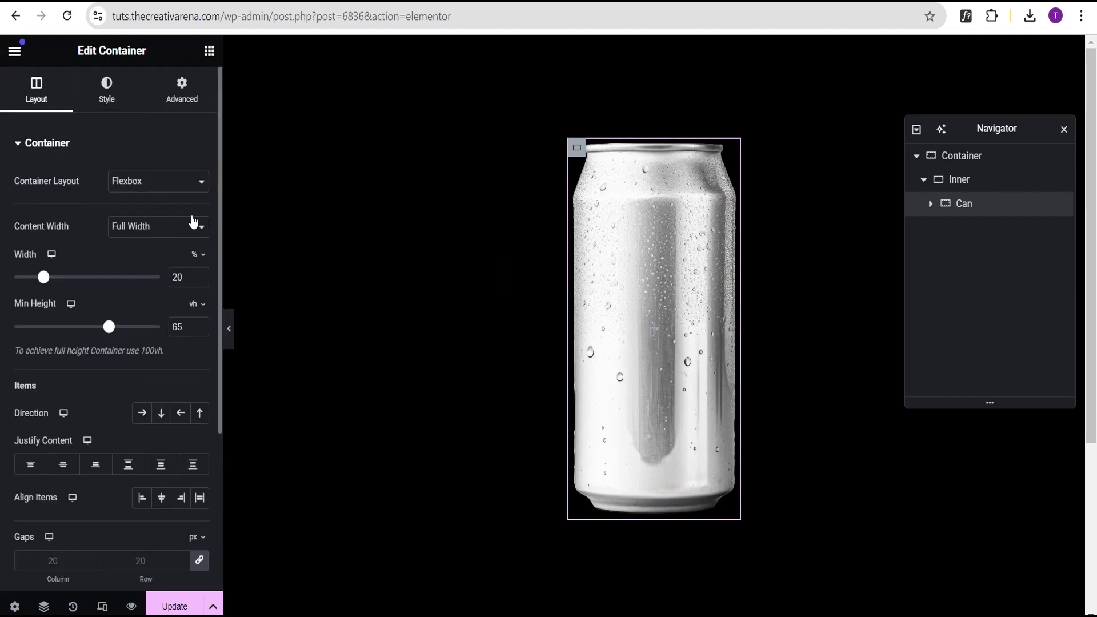
left_click(174, 109)
left_click(146, 145)
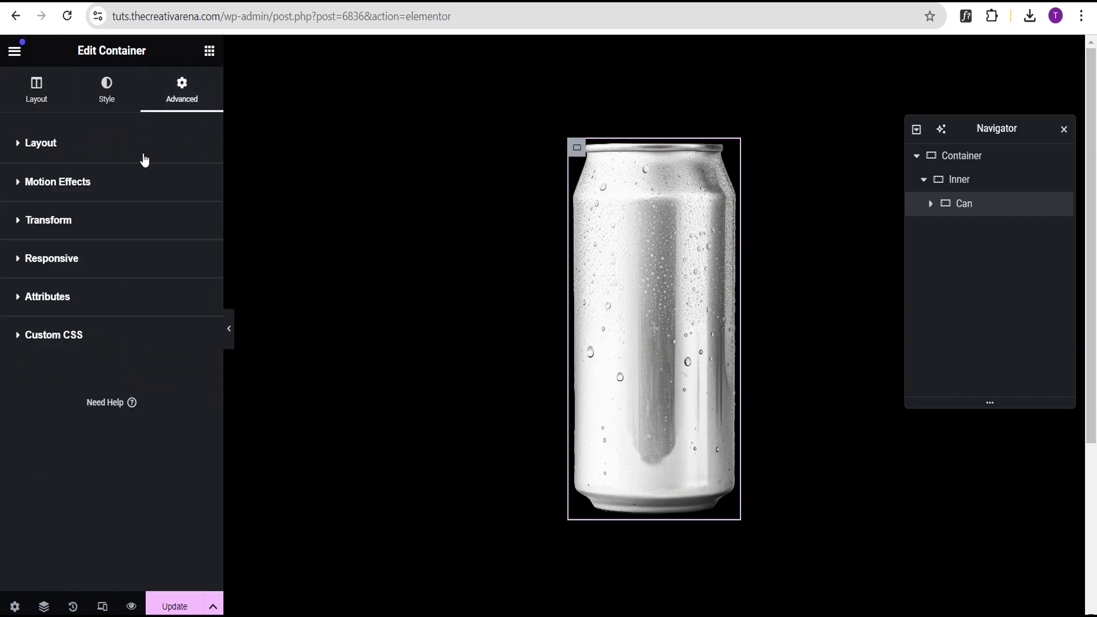
left_click(122, 339)
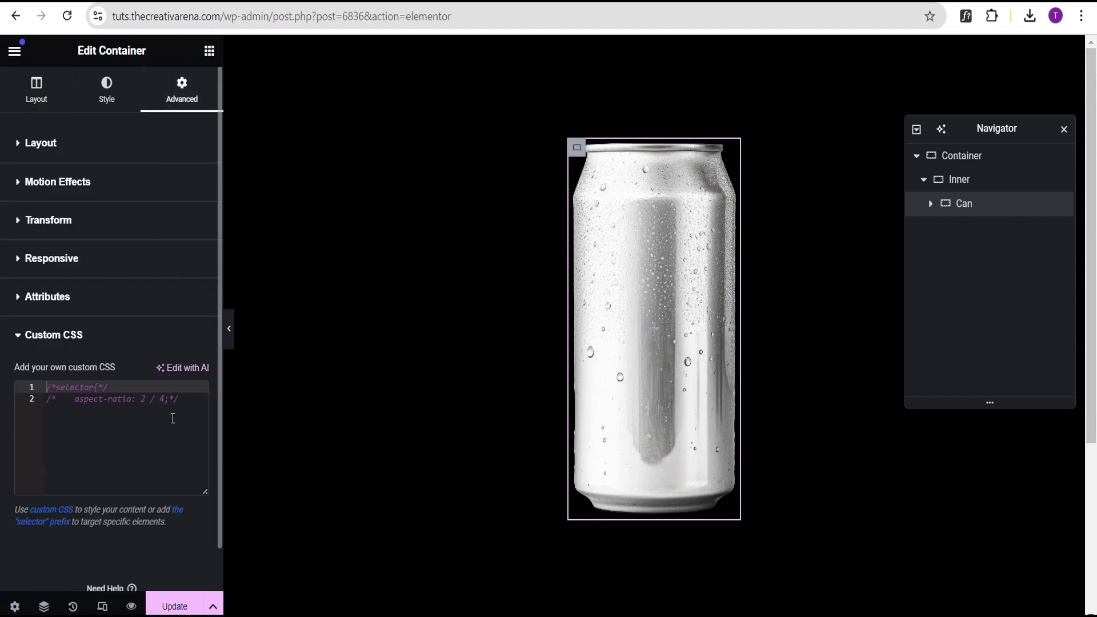
left_click(188, 407)
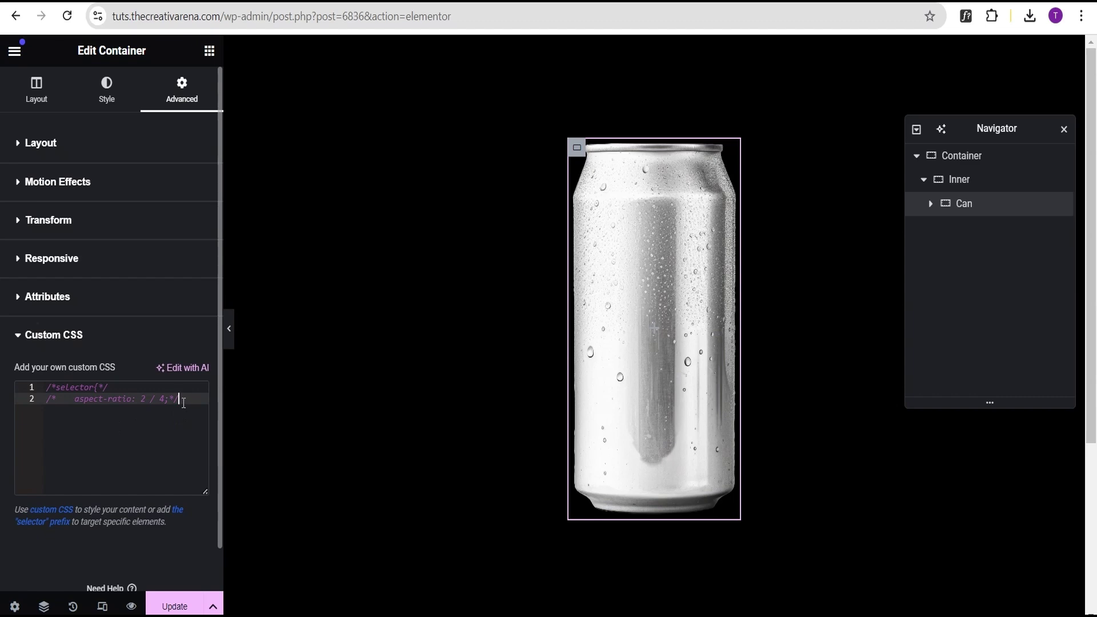
left_click_drag(181, 400, 37, 391)
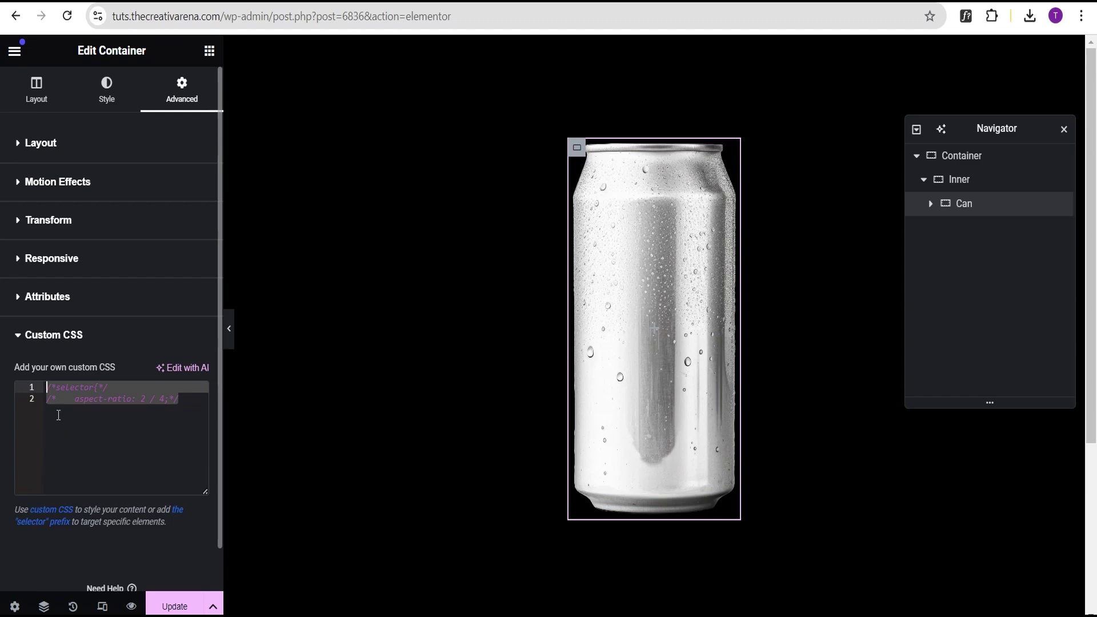
key("ctrl+slash")
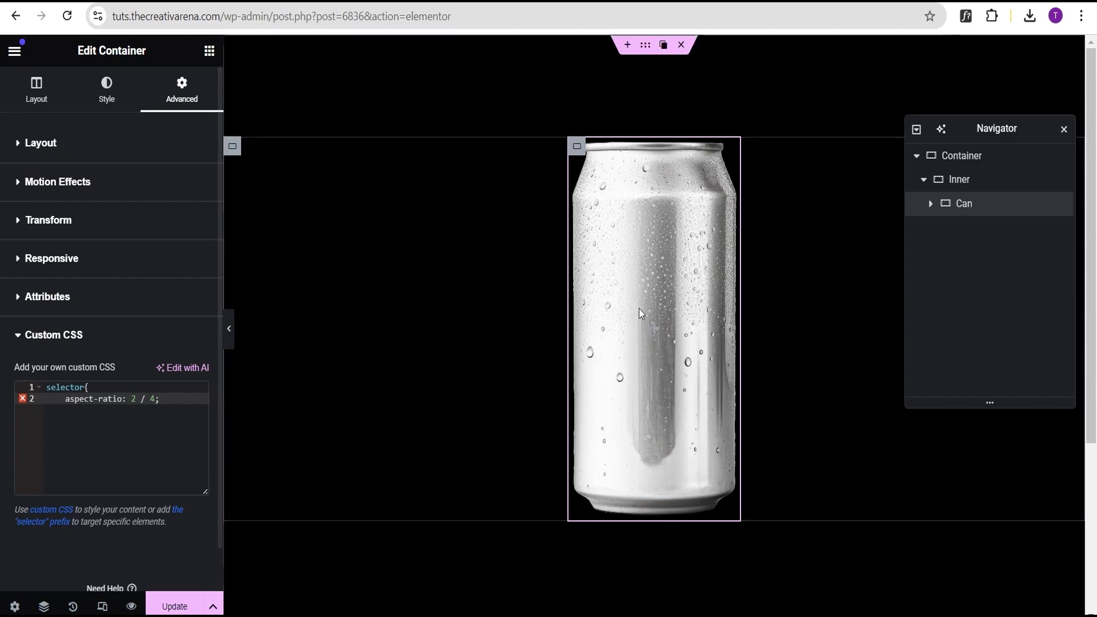
- Add a classic background overlay to the Can container using the Coke label image bg1.jpeg from the media library
left_click(106, 91)
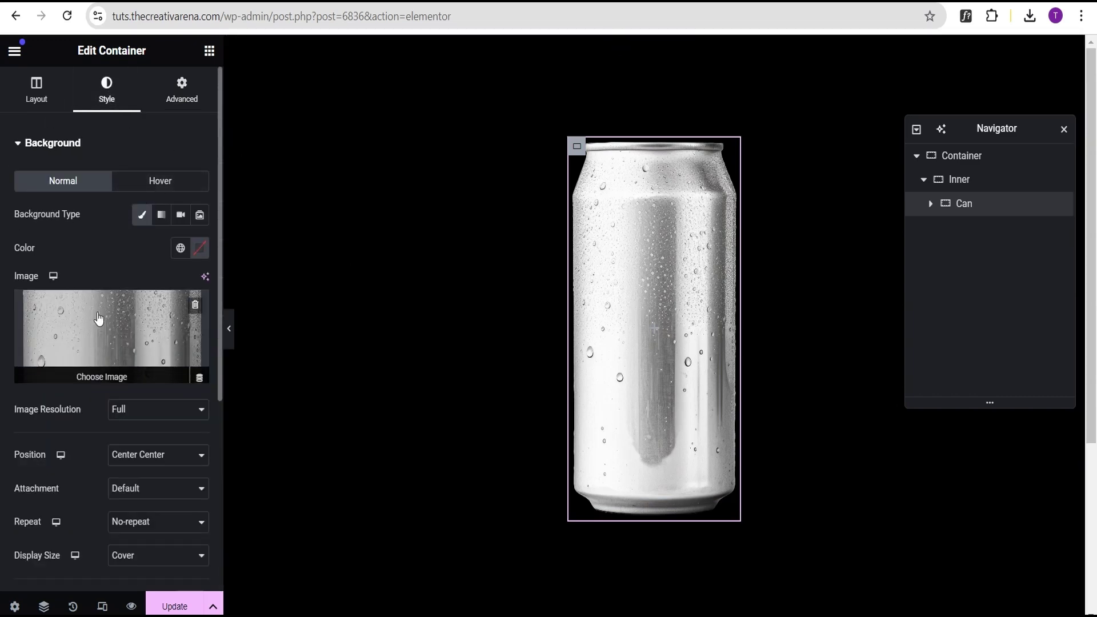
left_click(91, 143)
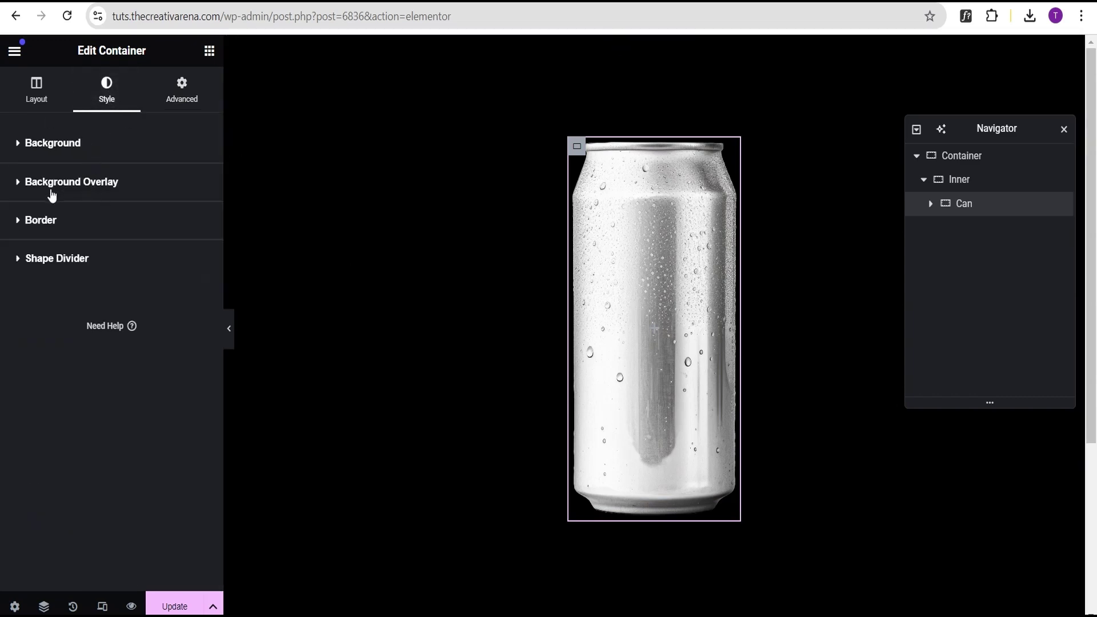
left_click(78, 182)
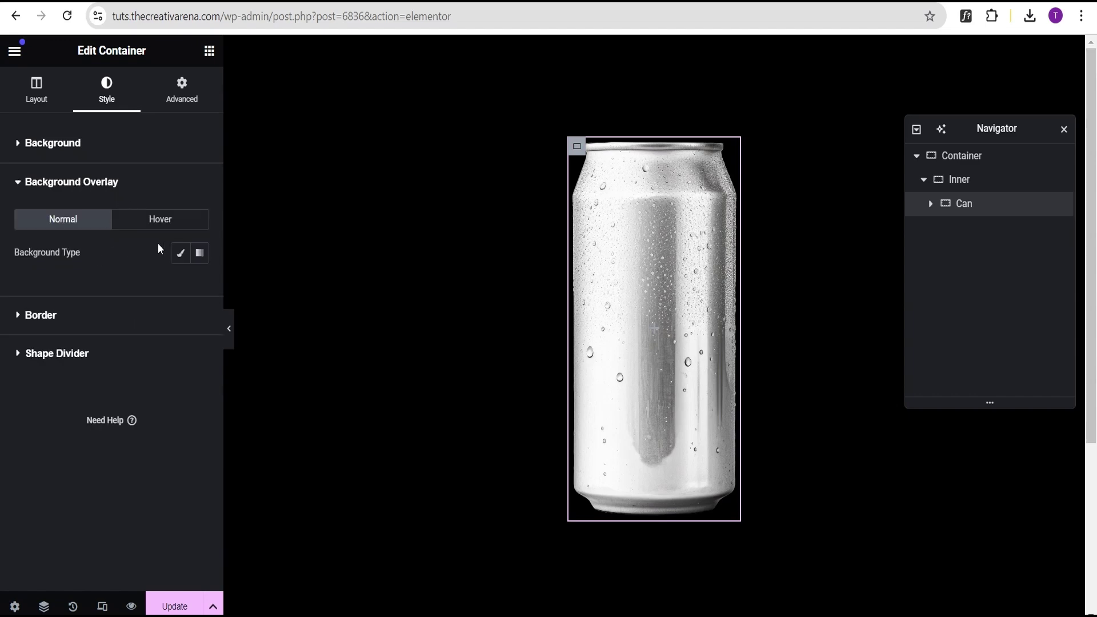
left_click(180, 253)
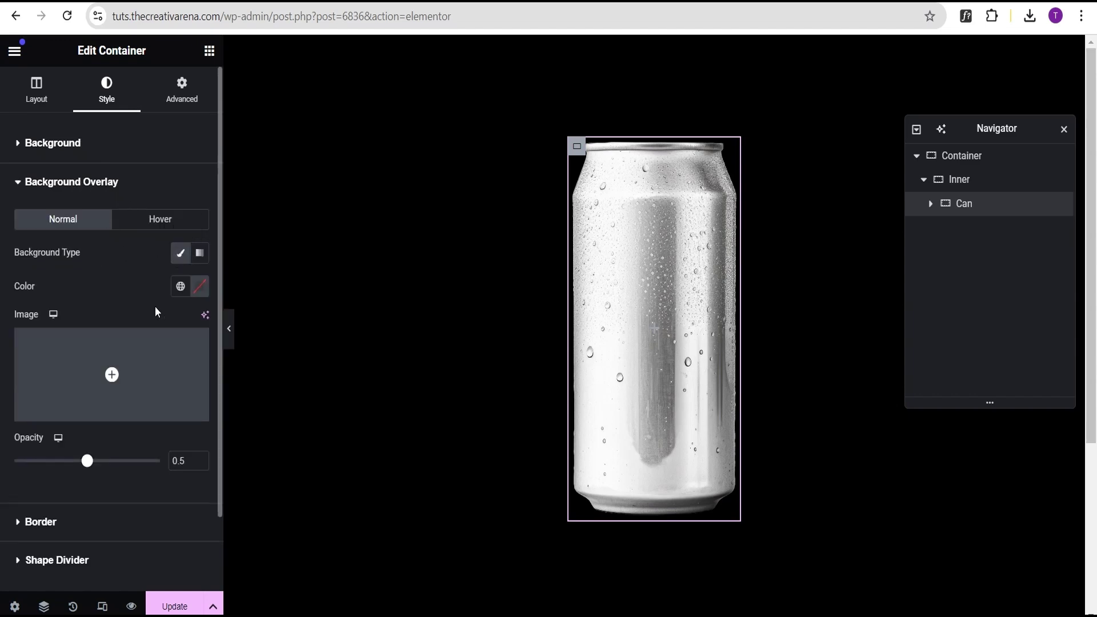
left_click(120, 370)
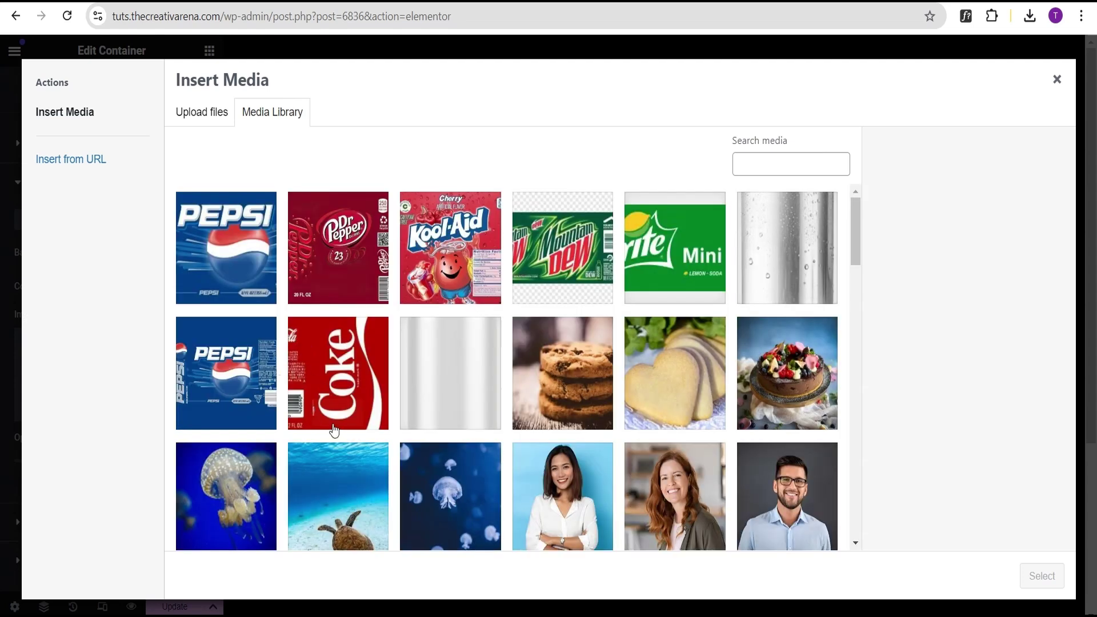
left_click(341, 388)
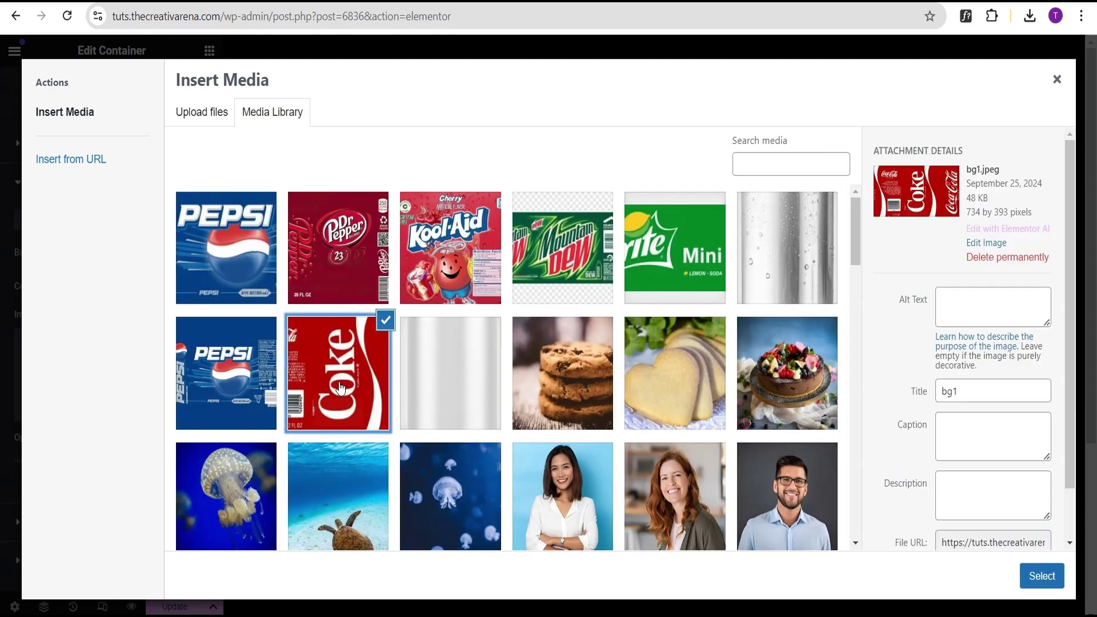
left_click(1041, 576)
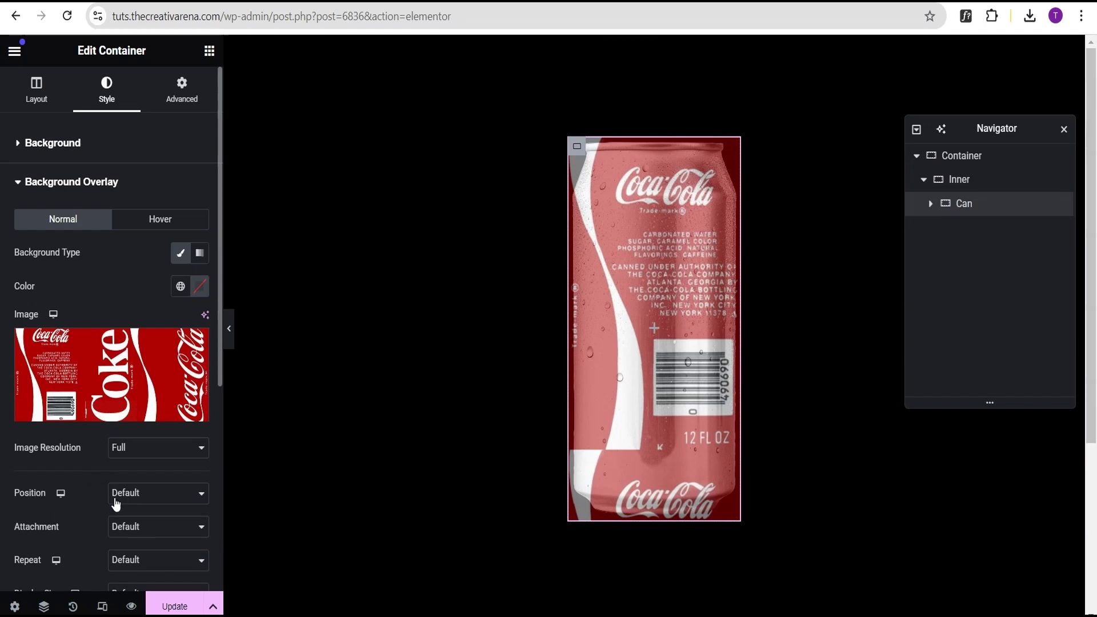
- Set the Can overlay image's position to Center Right, repeat to No-repeat and display size to Cover
left_click(138, 498)
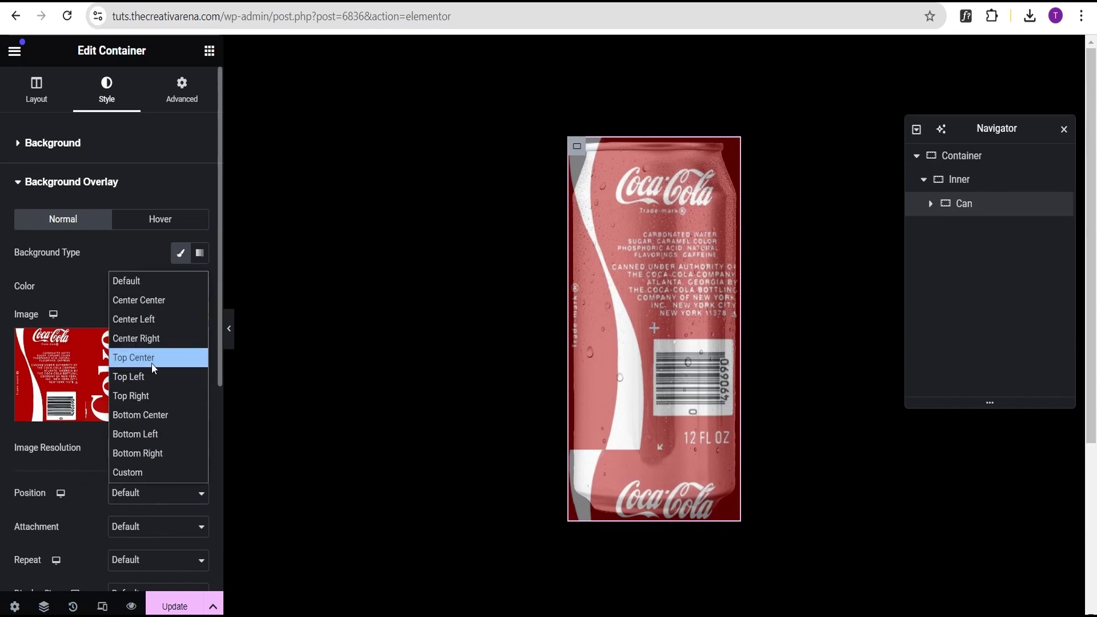
left_click(153, 339)
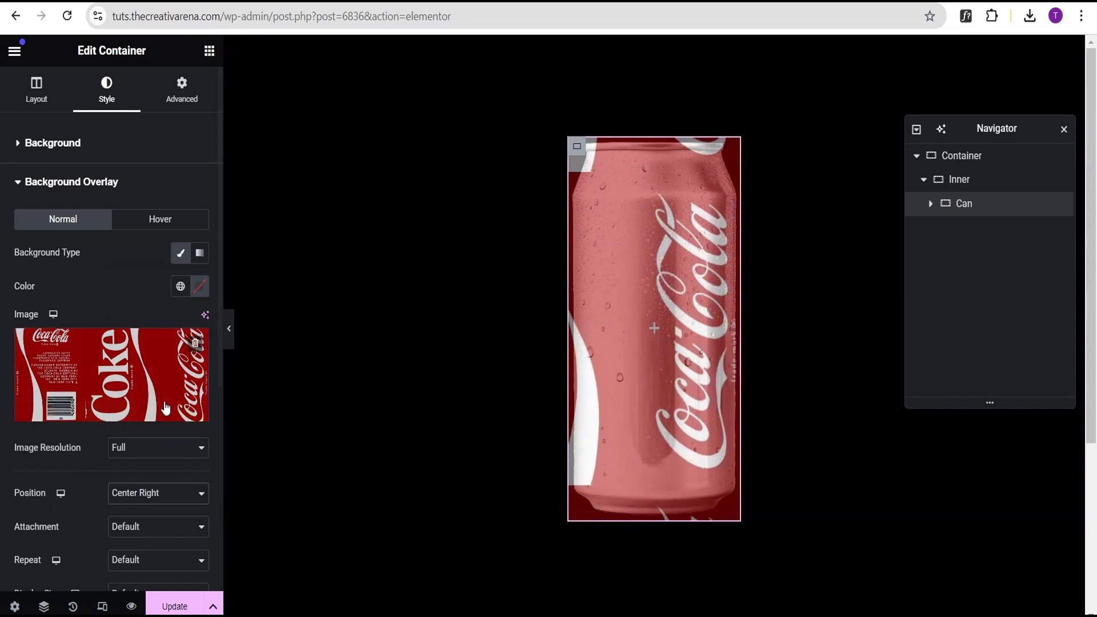
scroll(126, 400, "down", 3)
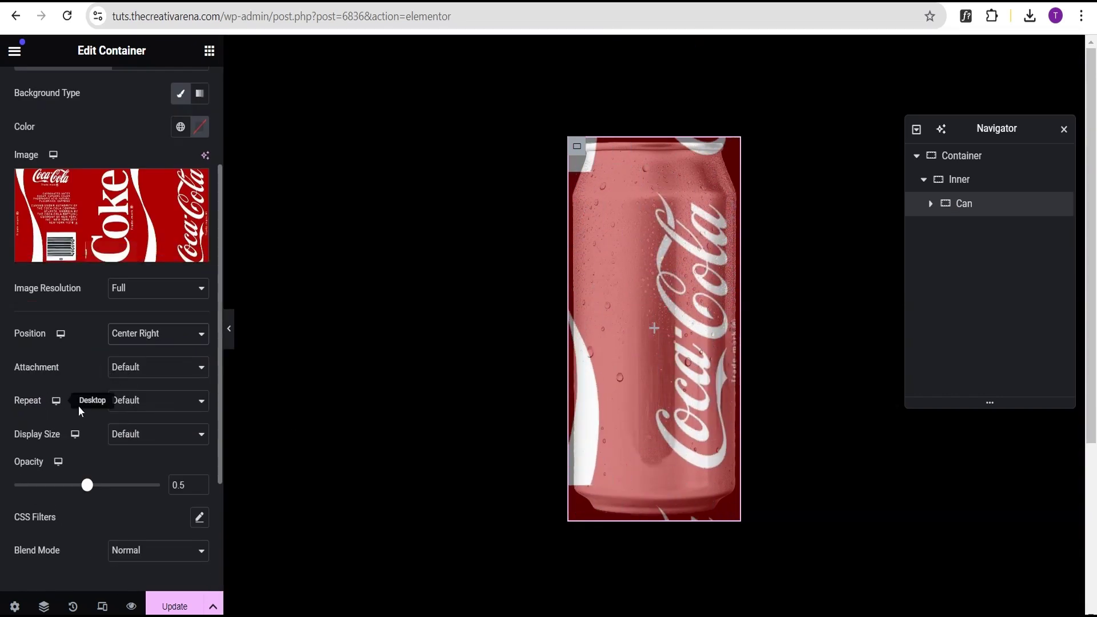
left_click(139, 403)
left_click(140, 445)
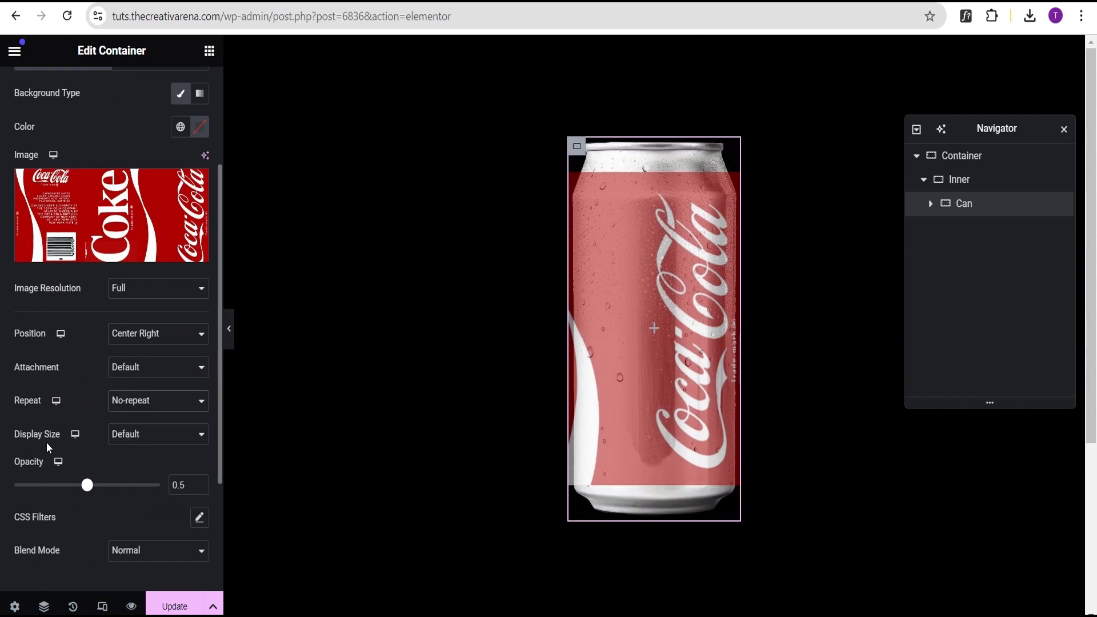
left_click(143, 439)
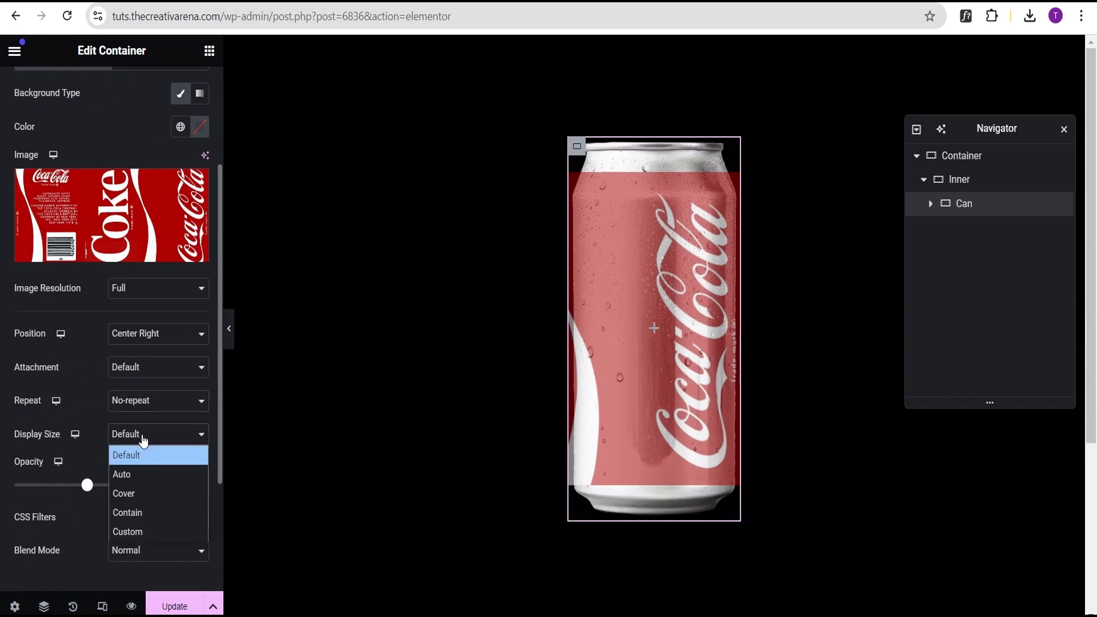
left_click(142, 495)
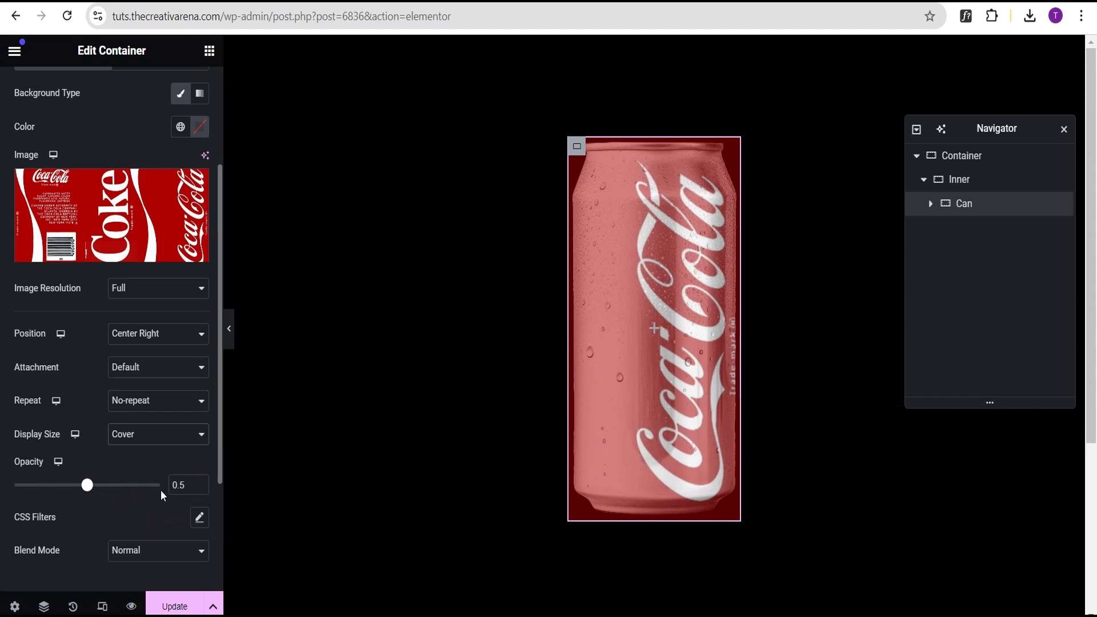
- Set the Can container's background overlay opacity to 1 and preview the page at full width
key("Tab")
type("1")
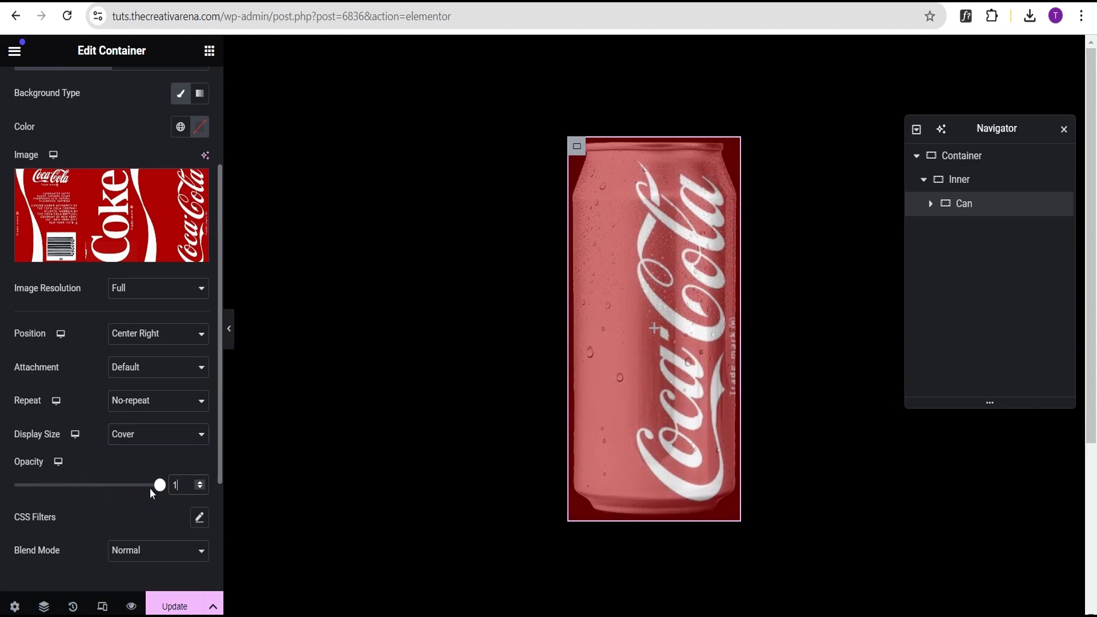
left_click(229, 330)
left_click(5, 331)
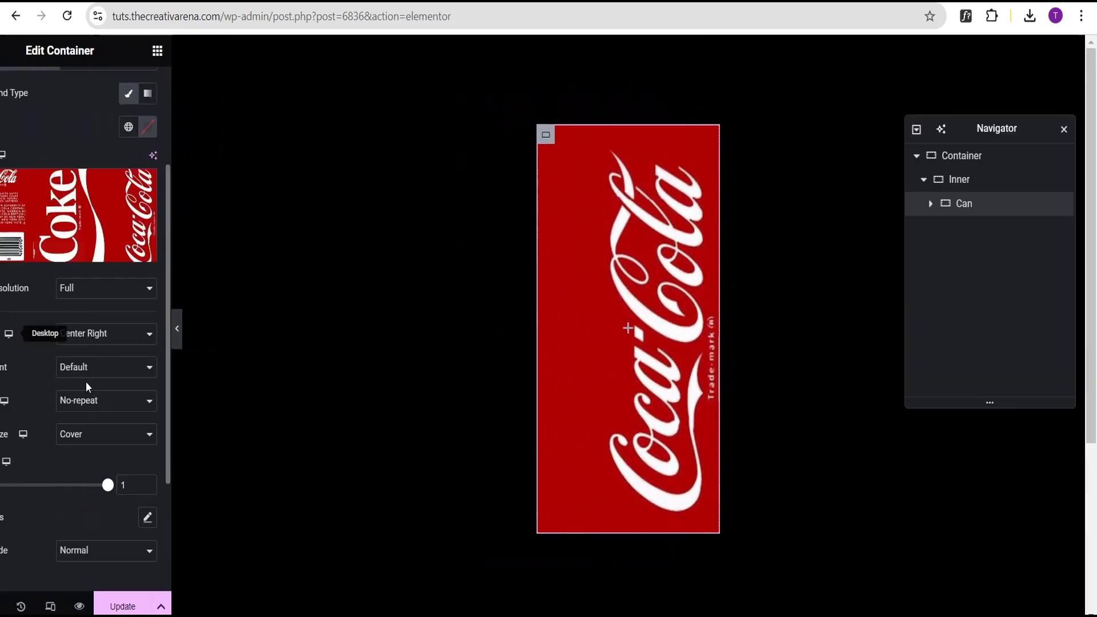
- Set the Can overlay's blend mode to Multiply and preview the can at full width
scroll(127, 470, "down", 3)
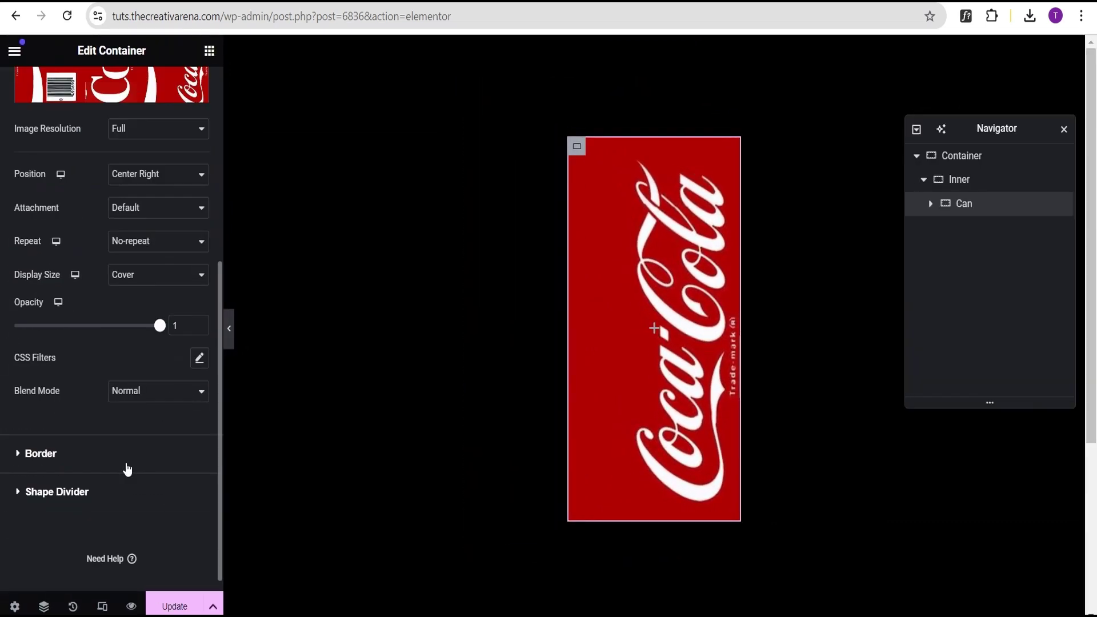
left_click(128, 395)
left_click(137, 432)
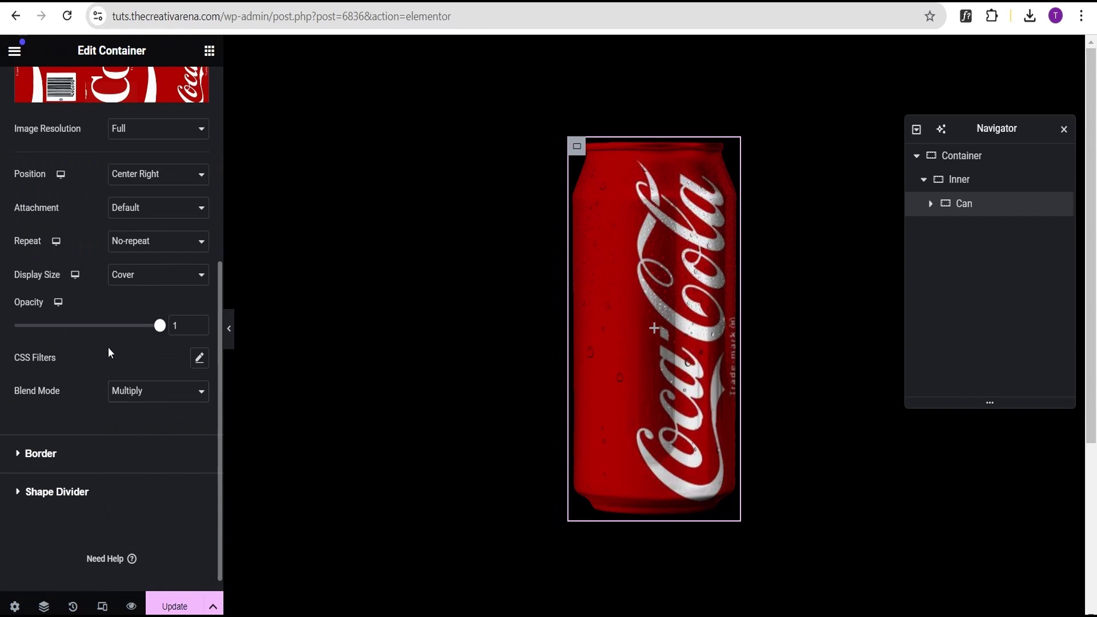
left_click(229, 328)
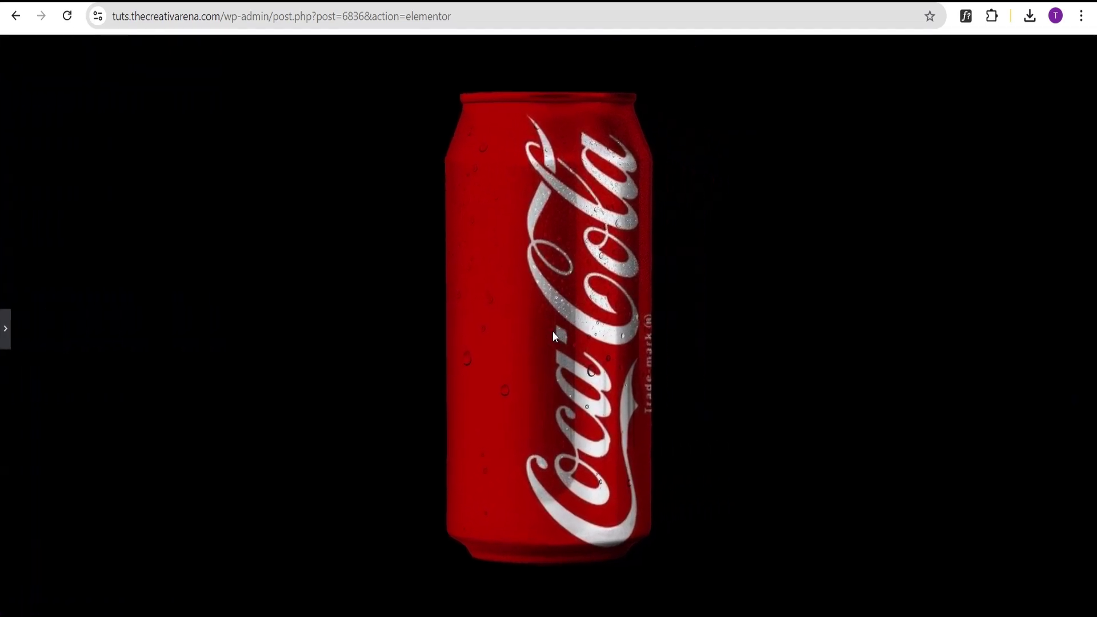
left_click(5, 334)
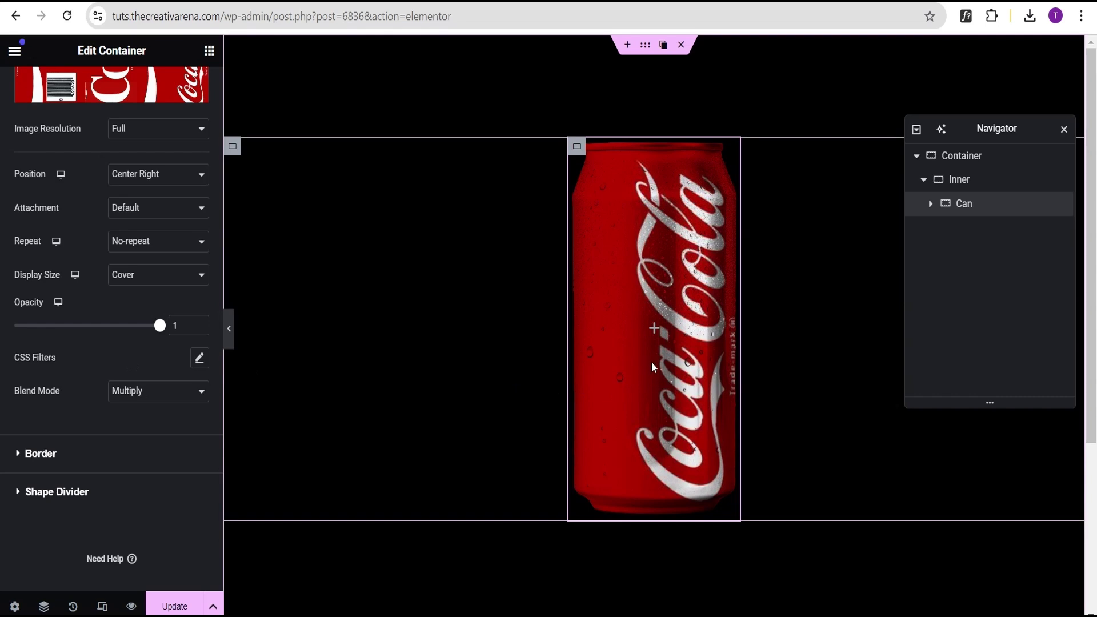
- Try enabling a proportional hover scale transform on the Can container and preview the page at full width
scroll(179, 172, "up", 5)
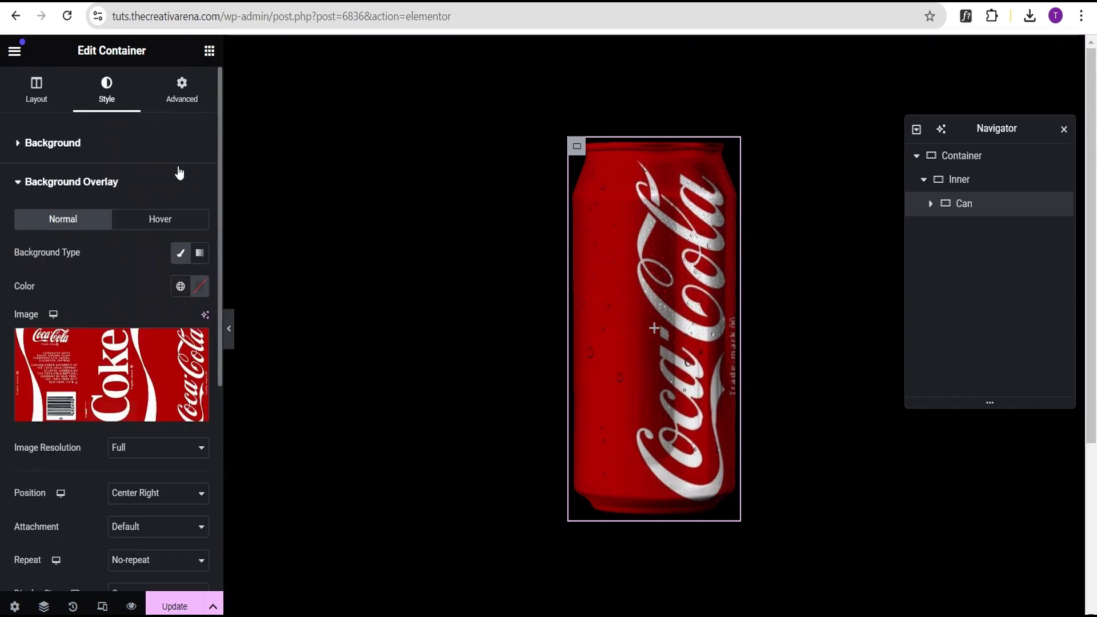
left_click(182, 91)
left_click(84, 221)
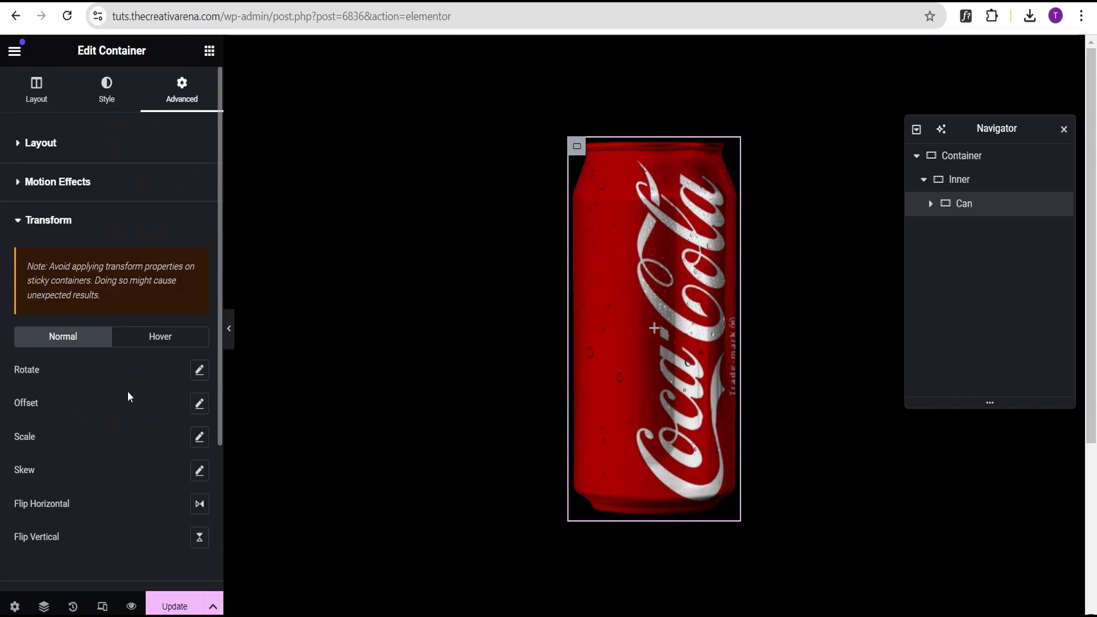
left_click(163, 341)
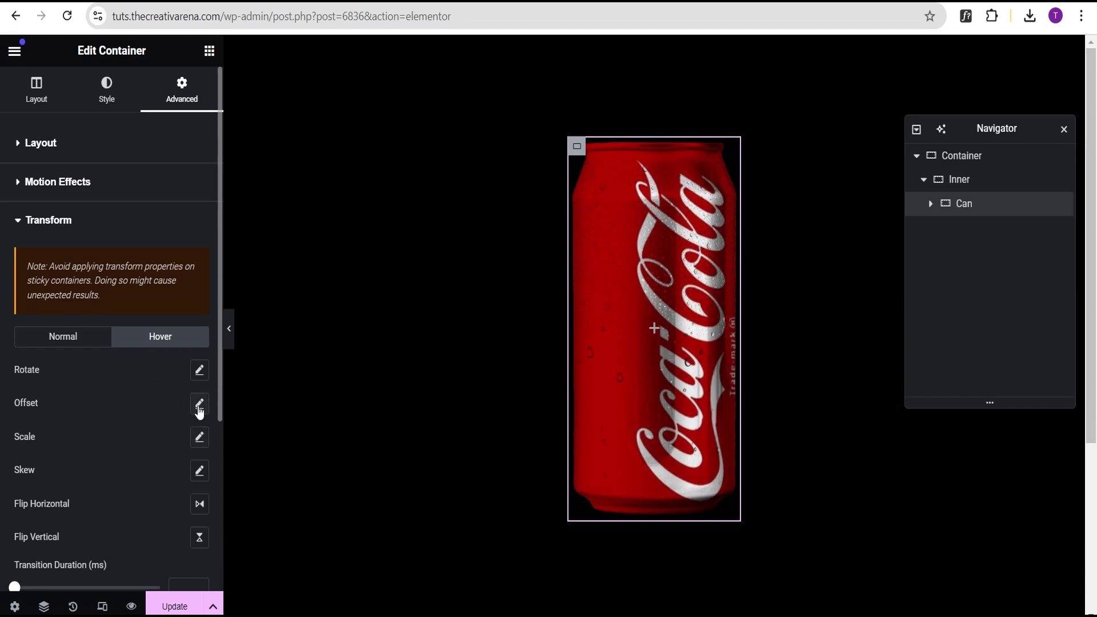
left_click(200, 440)
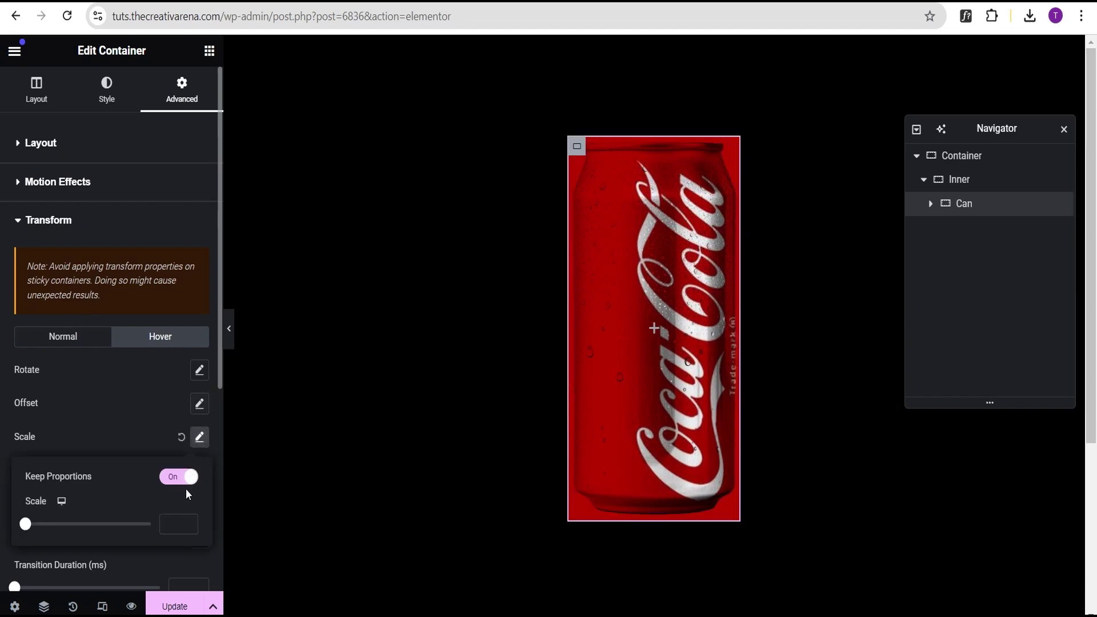
left_click(229, 337)
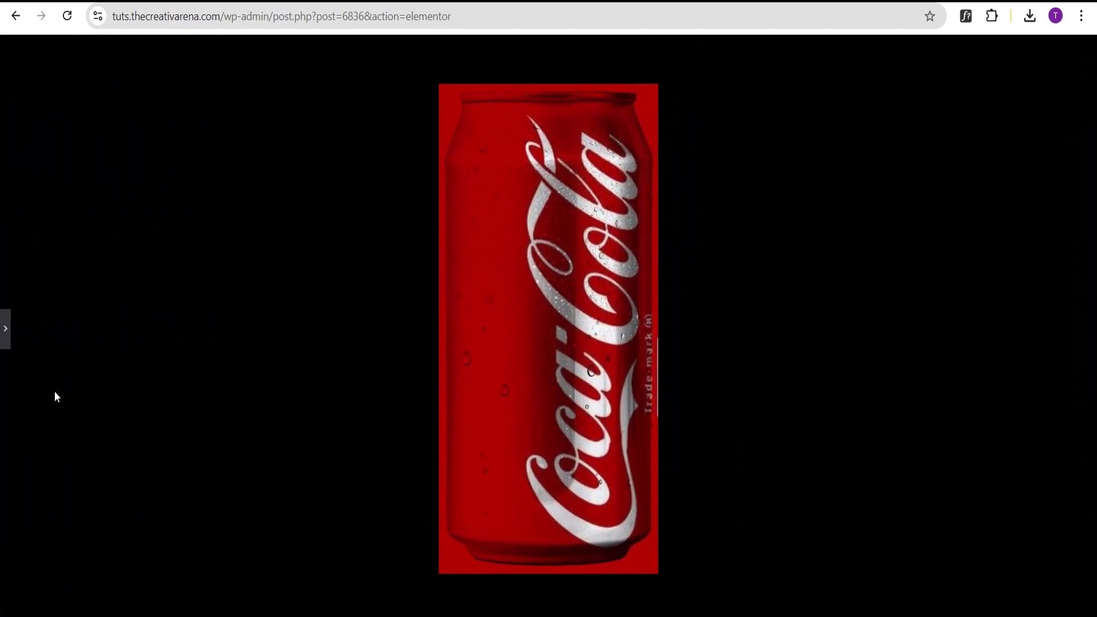
left_click(5, 330)
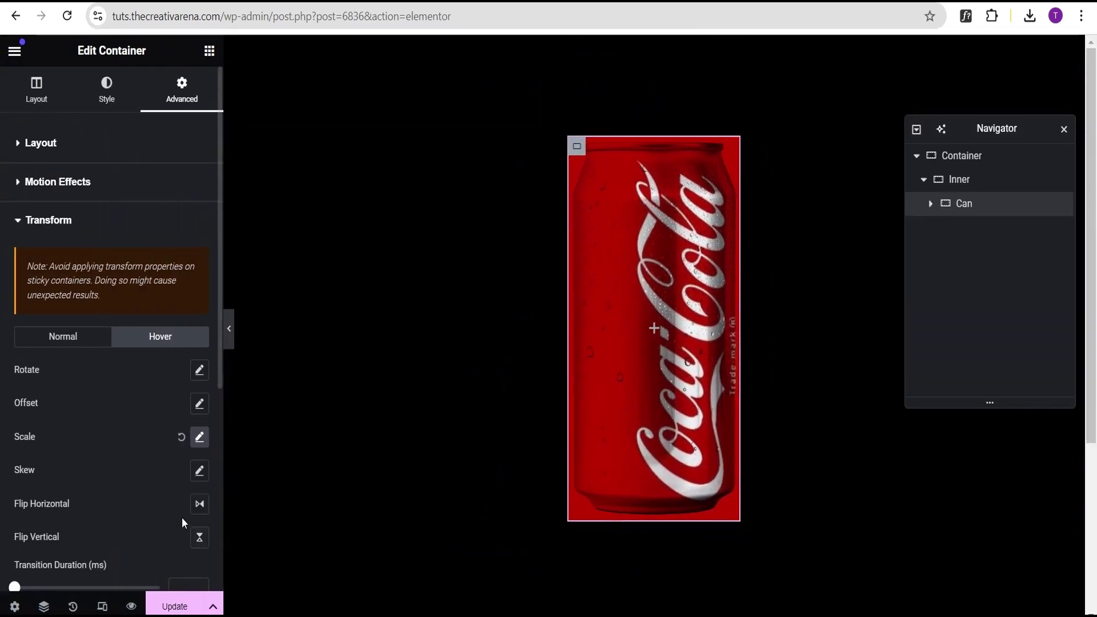
- Try a hover scale of 0.6 on the Can container, preview it at full width, and reset the scale
left_click(200, 437)
left_click_drag(25, 527, 63, 524)
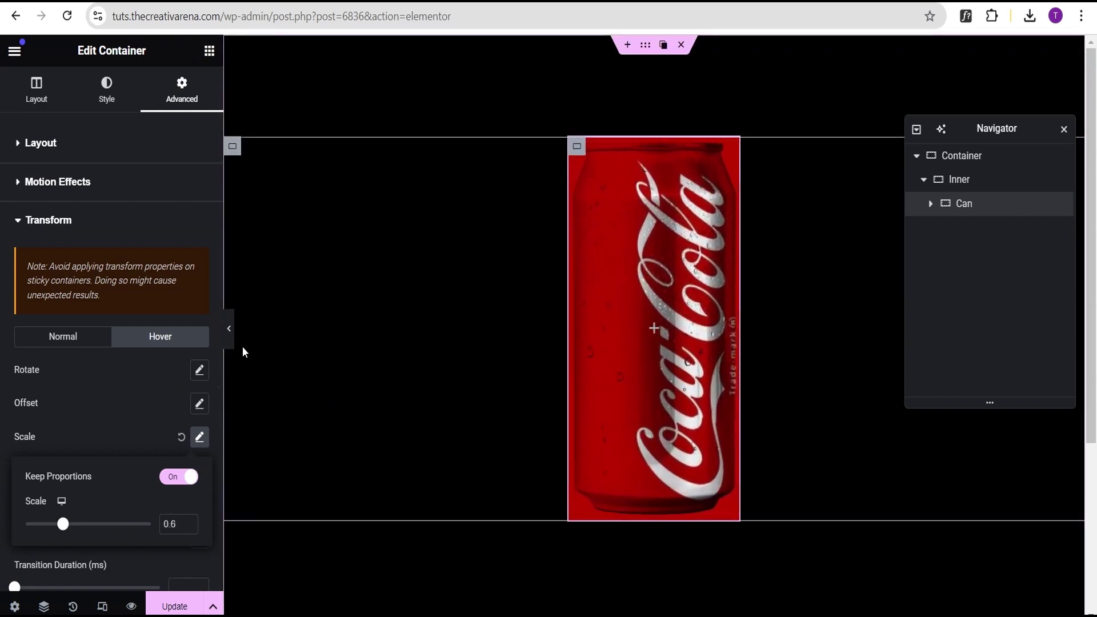
left_click(228, 329)
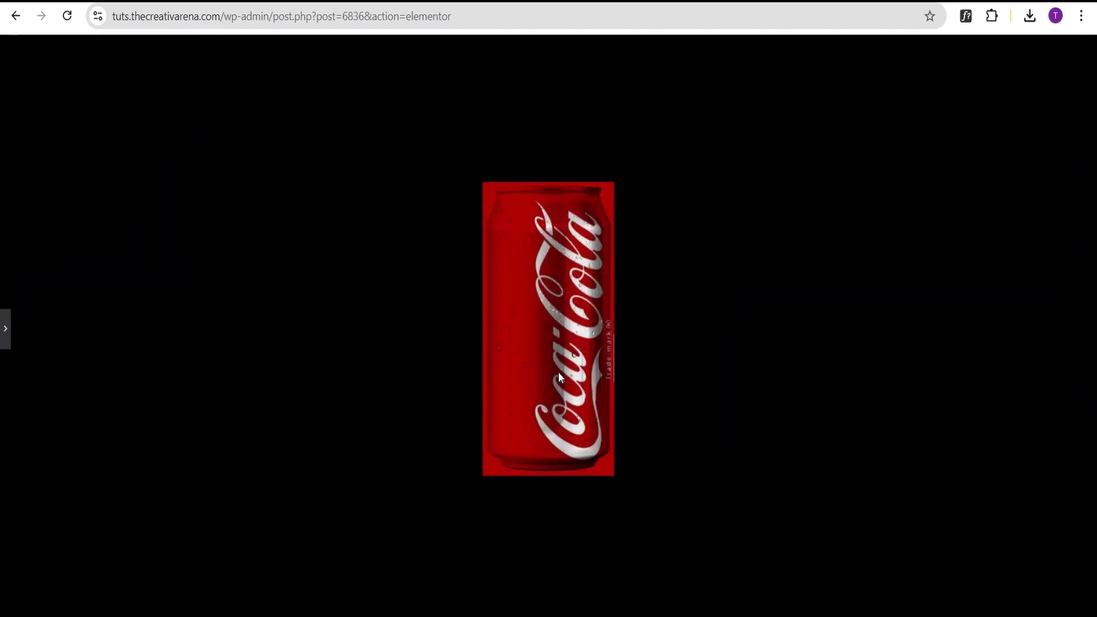
left_click(6, 330)
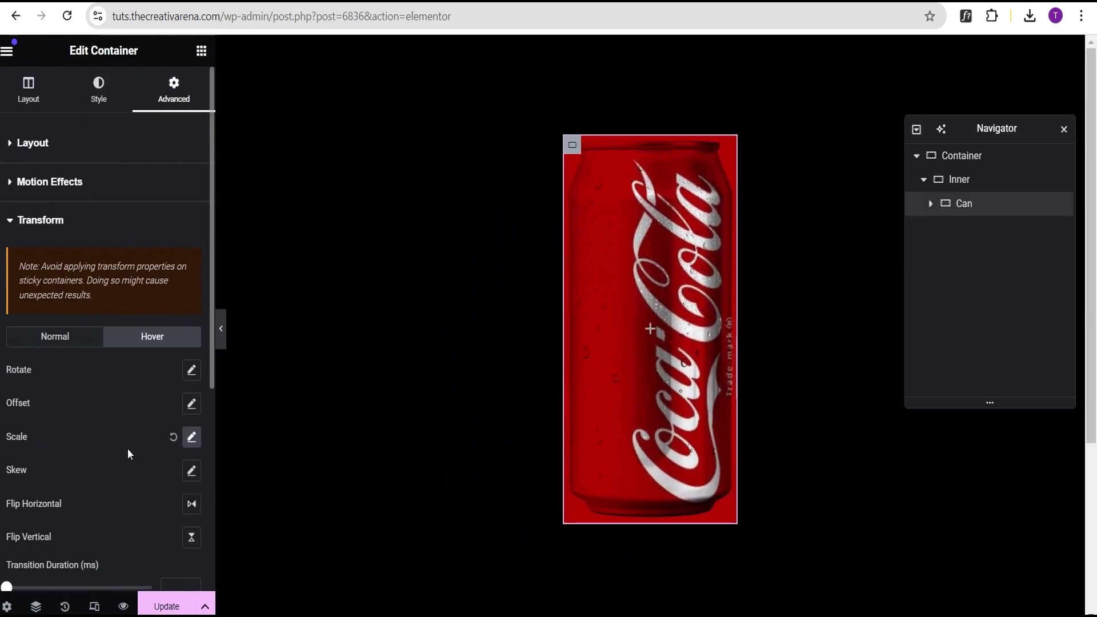
left_click(181, 437)
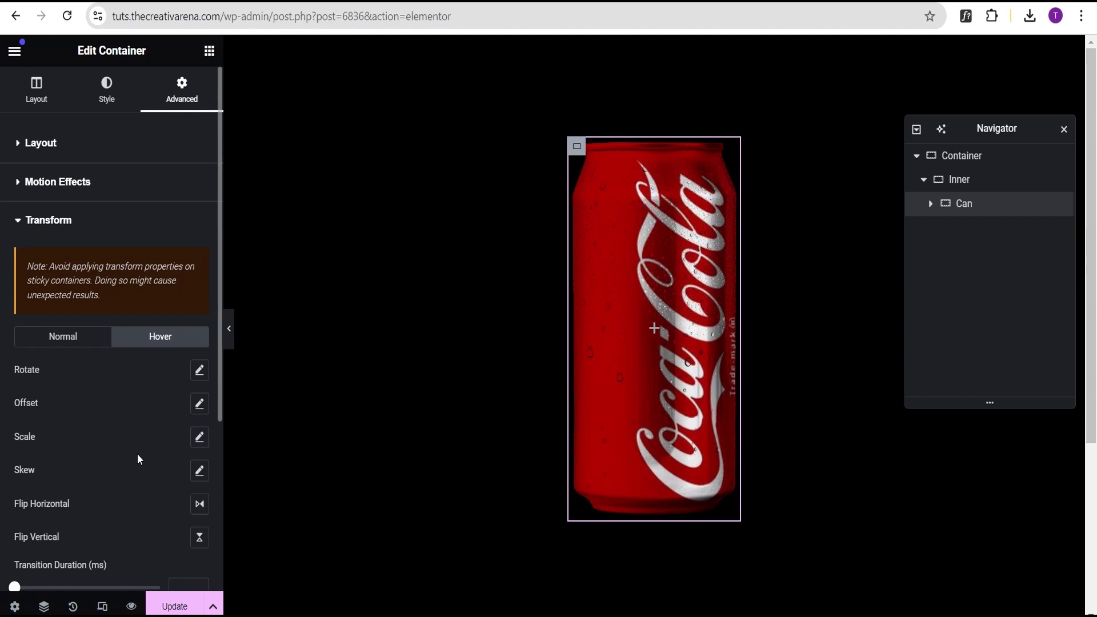
- Add an empty mask-image: url("") and mask-size: 100% 100% to the Can container's custom CSS, and close the selector rule
left_click(114, 221)
left_click(114, 336)
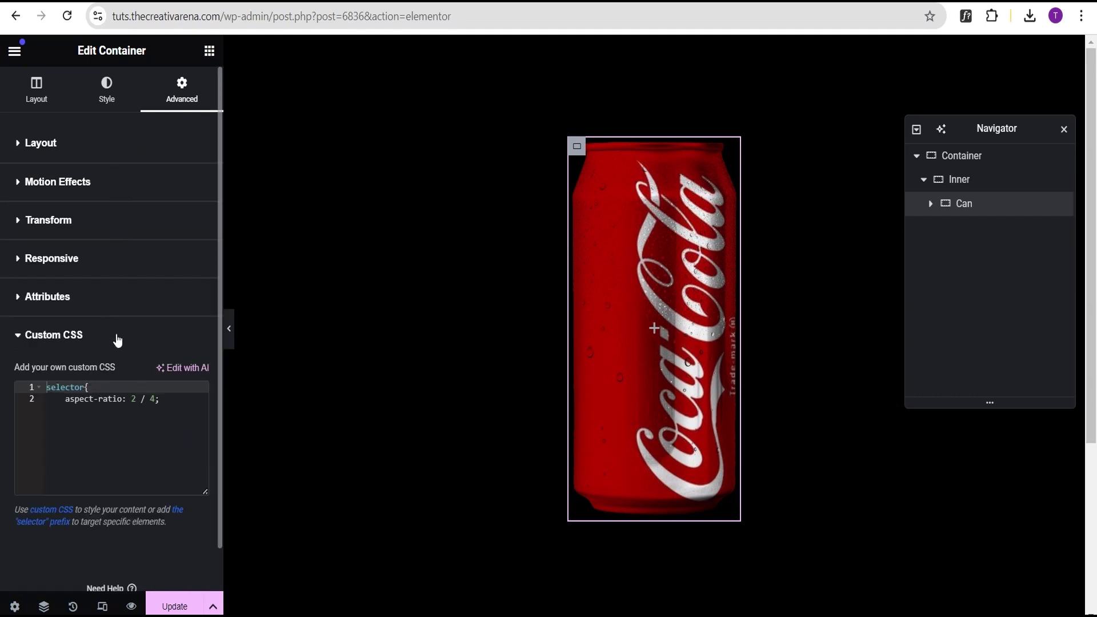
left_click(171, 403)
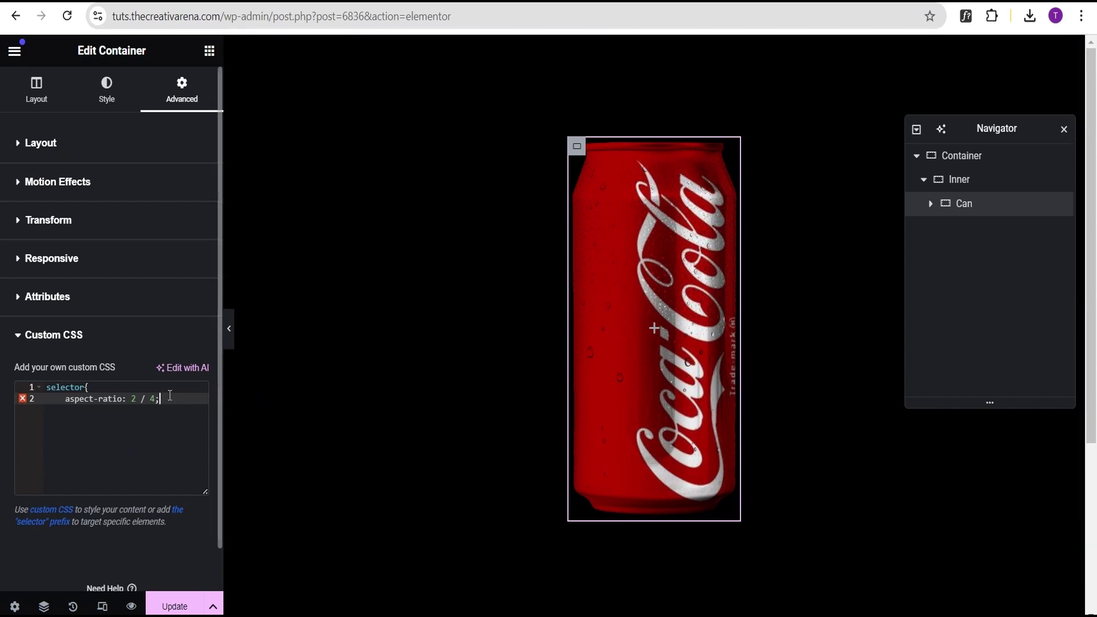
key("Return")
type("mask-image: url(\"\"); mask-size: 100% 100%;")
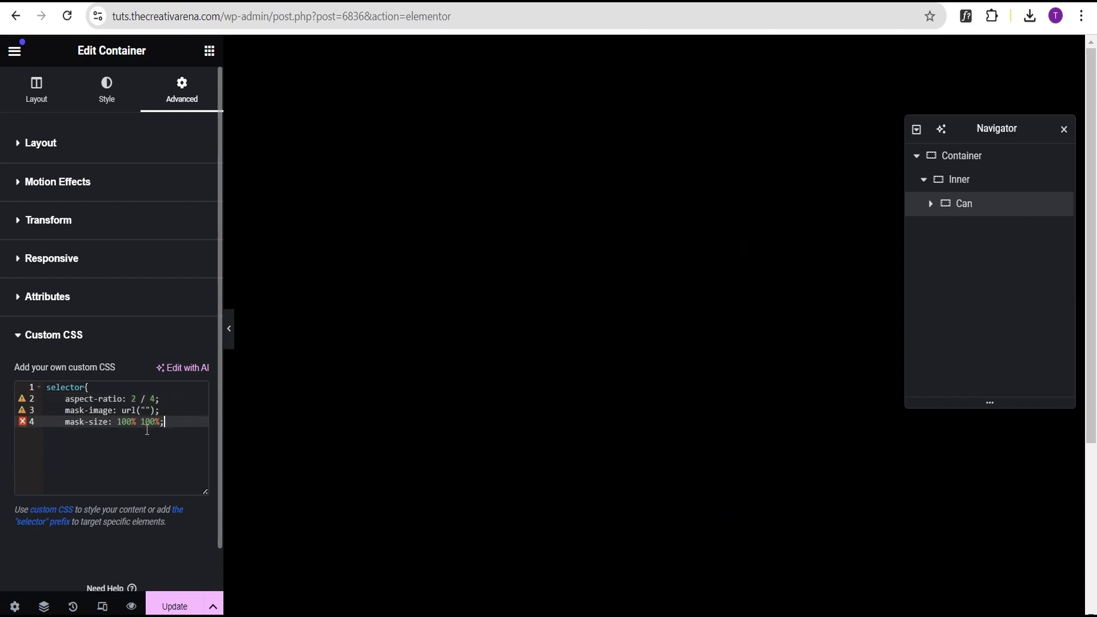
left_click(145, 410)
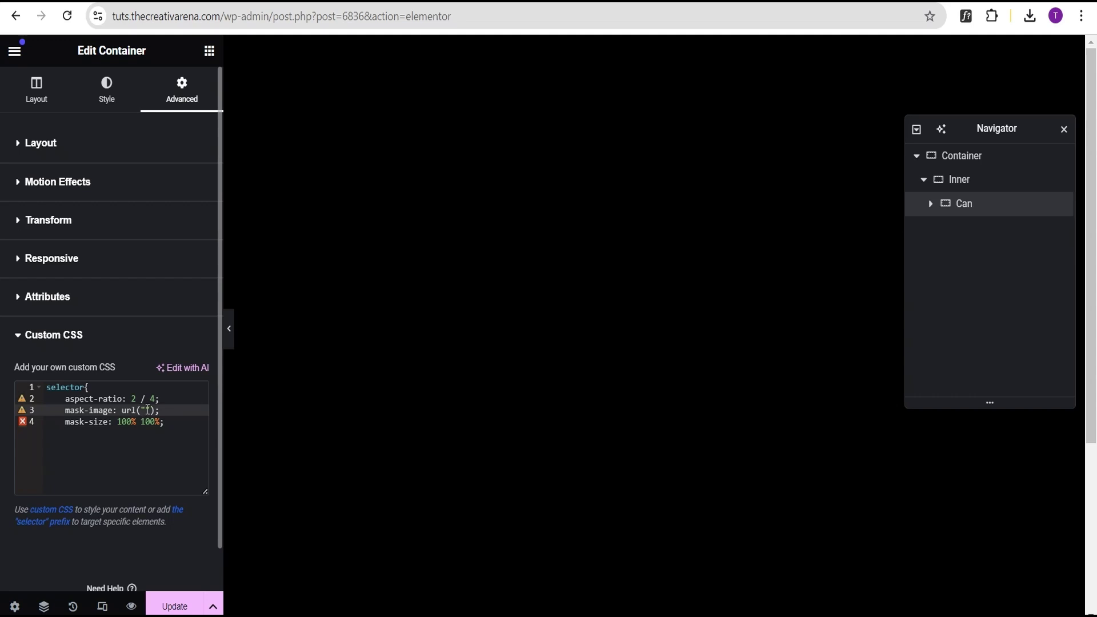
left_click(170, 420)
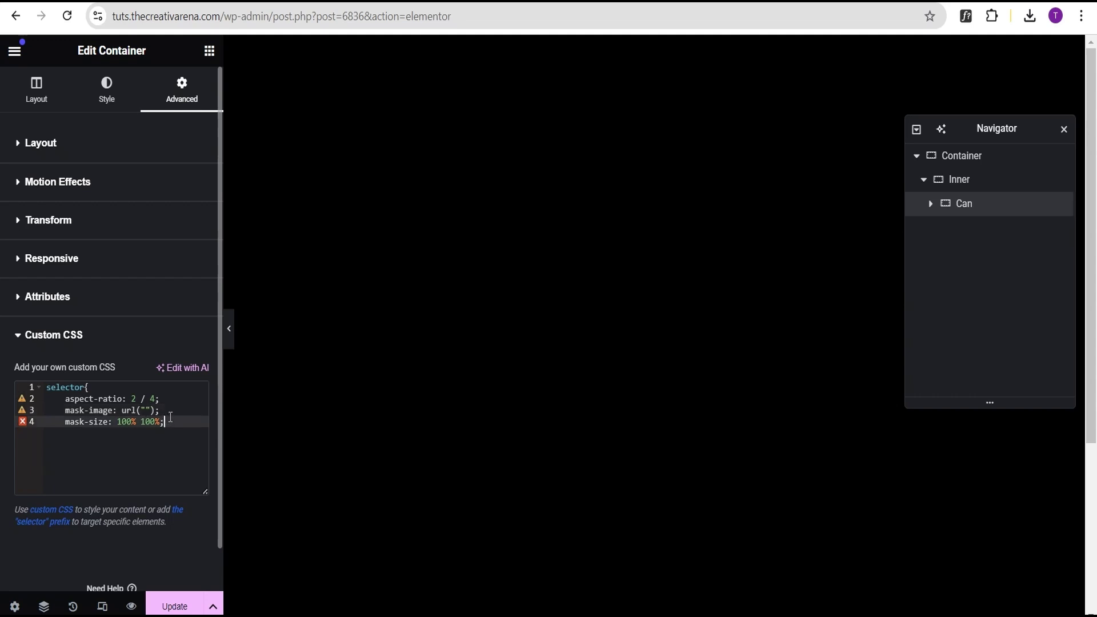
key("Return")
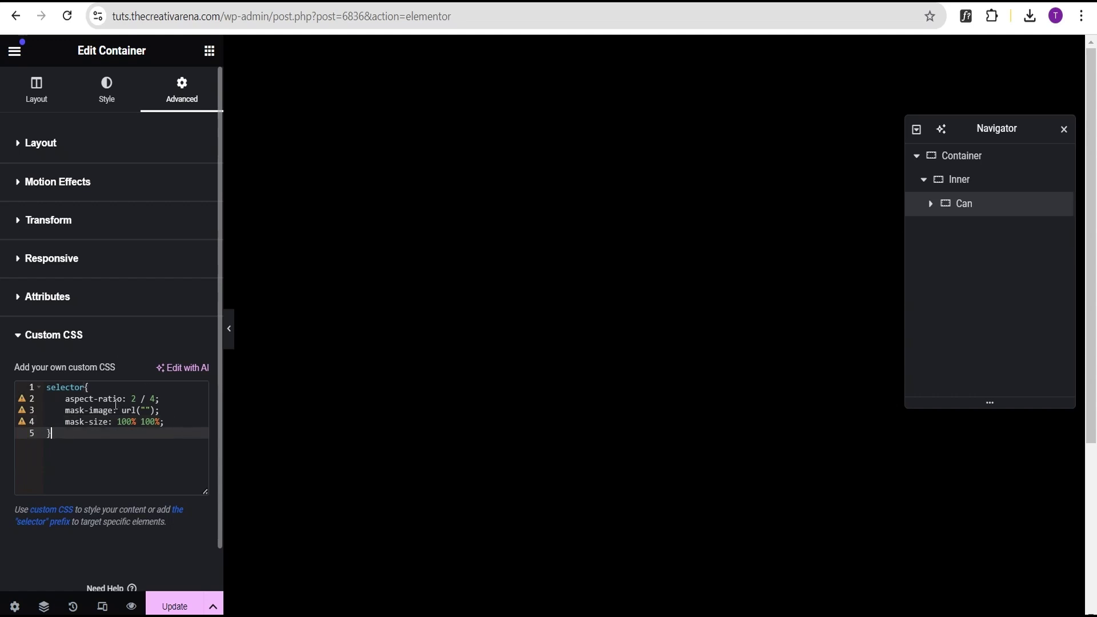
- Copy the file URL of the Can's background image close-up-.png from the media library, leaving the image choice as is
left_click(147, 410)
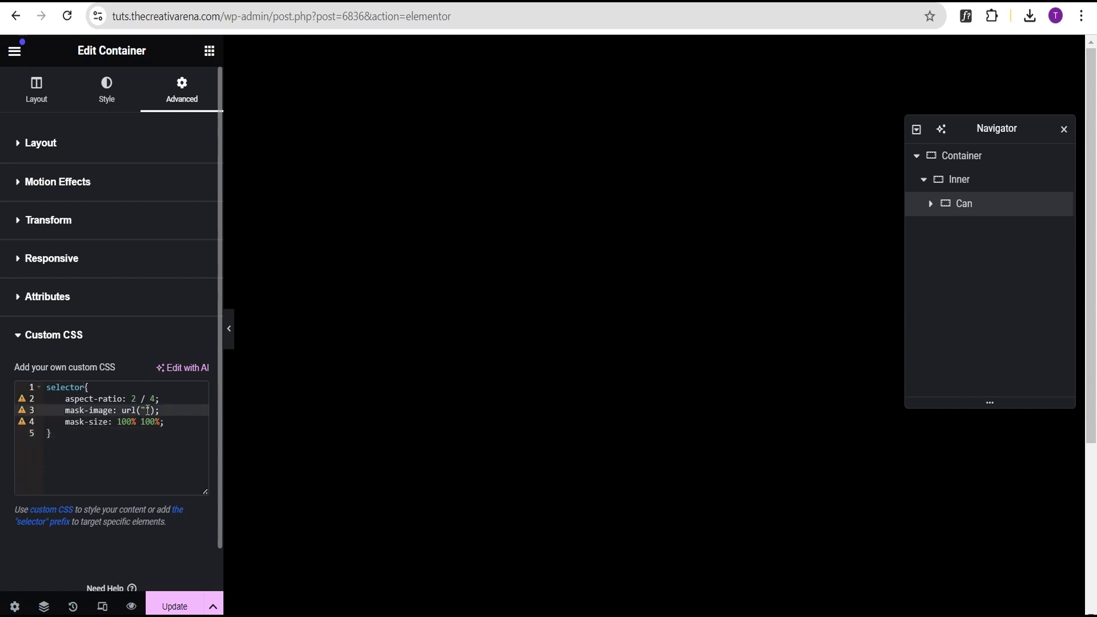
left_click(110, 97)
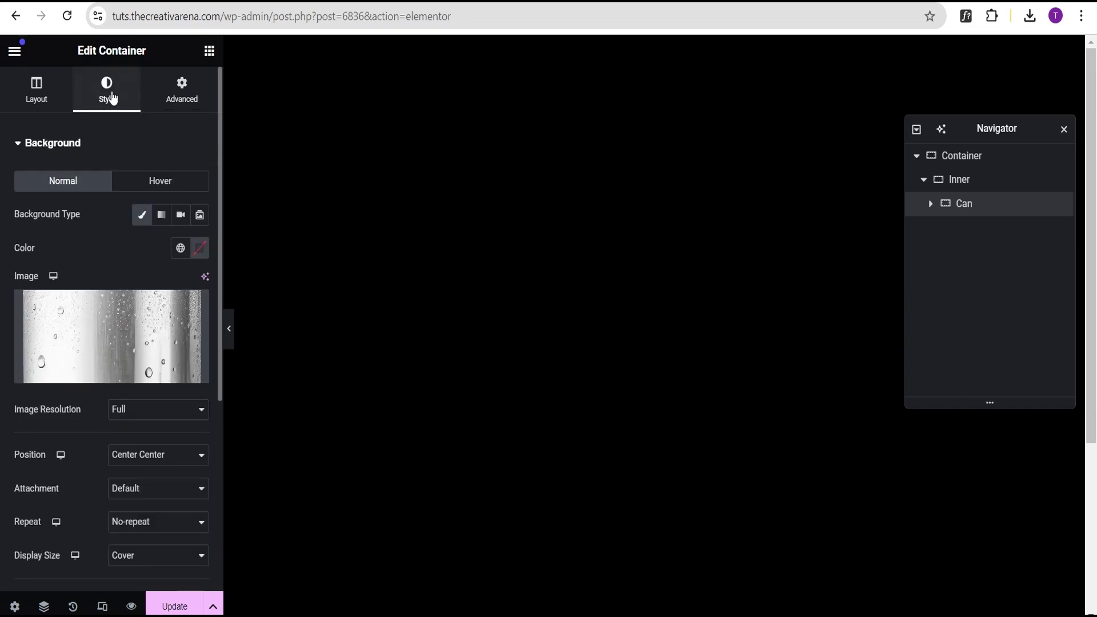
left_click(103, 333)
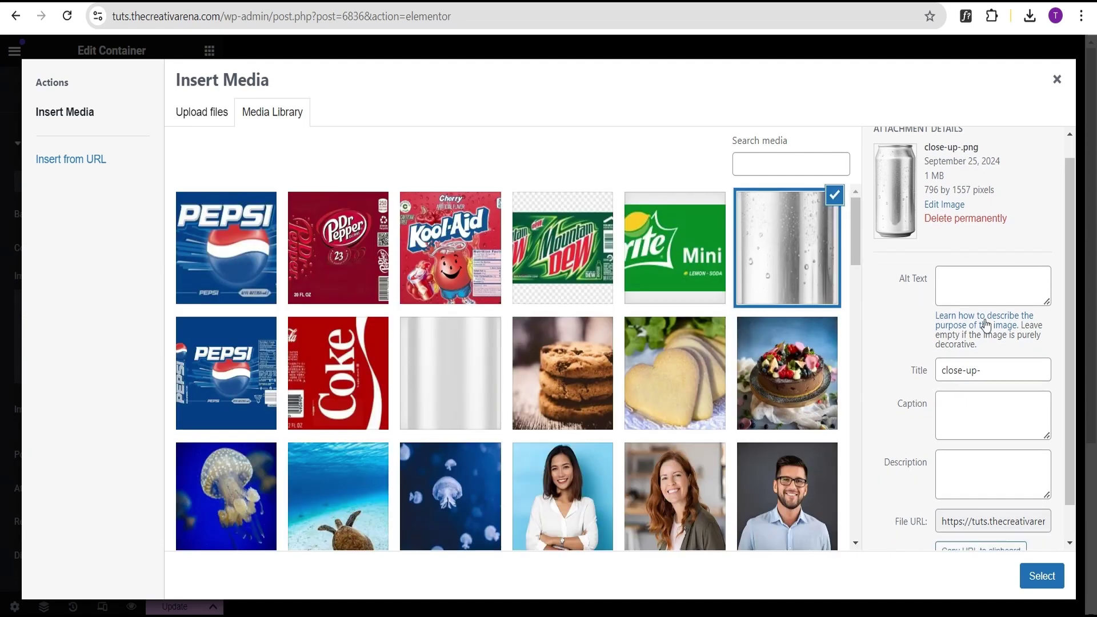
scroll(986, 325, "down", 1)
left_click(944, 483)
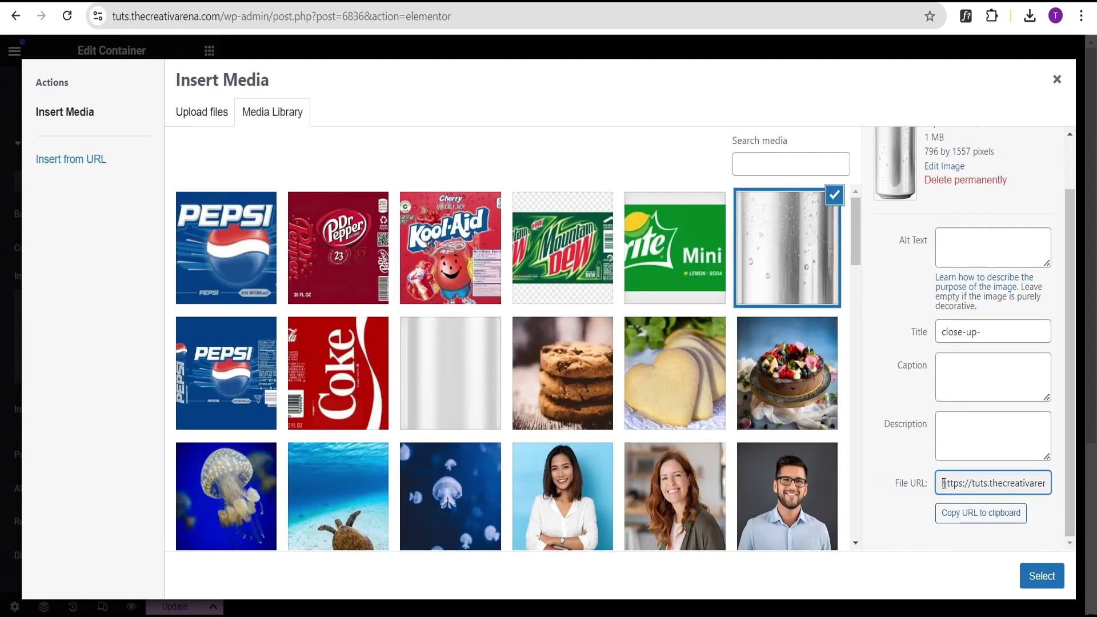
left_click_drag(944, 483, 1045, 481)
key("ctrl+c")
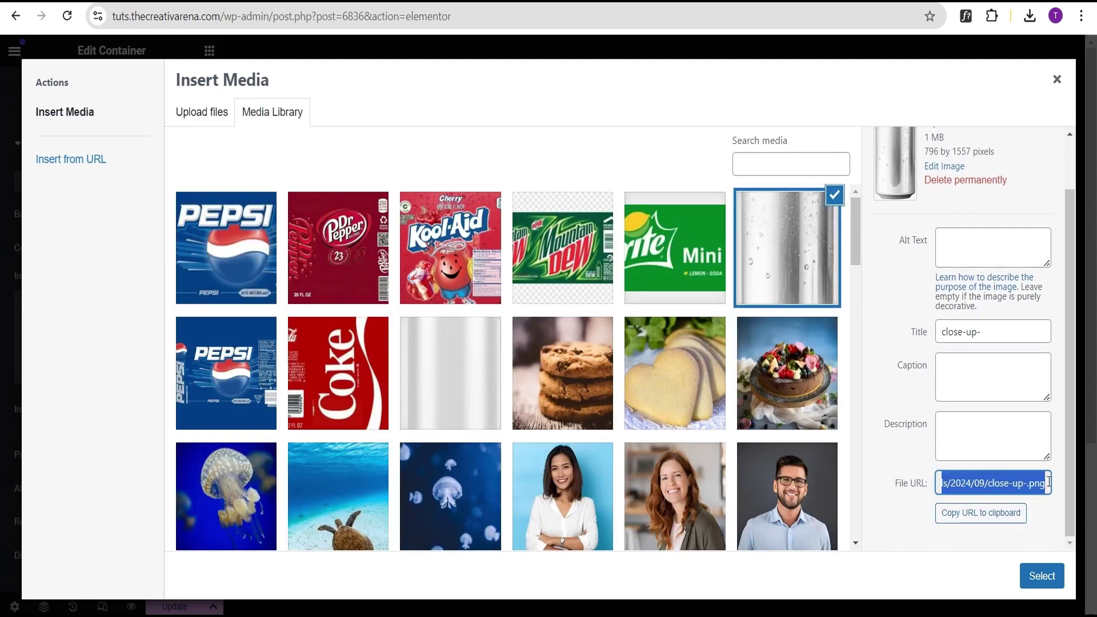
left_click(1056, 79)
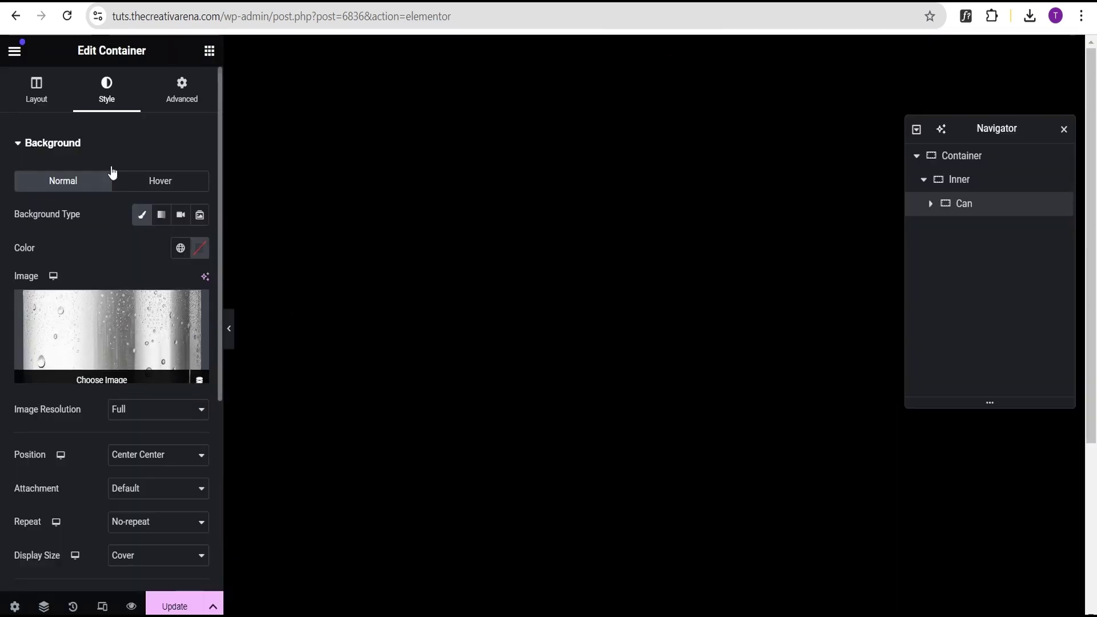
- Paste the copied close-up-.png URL between the quotes of mask-image in the Can container's custom CSS
left_click(153, 94)
left_click(82, 152)
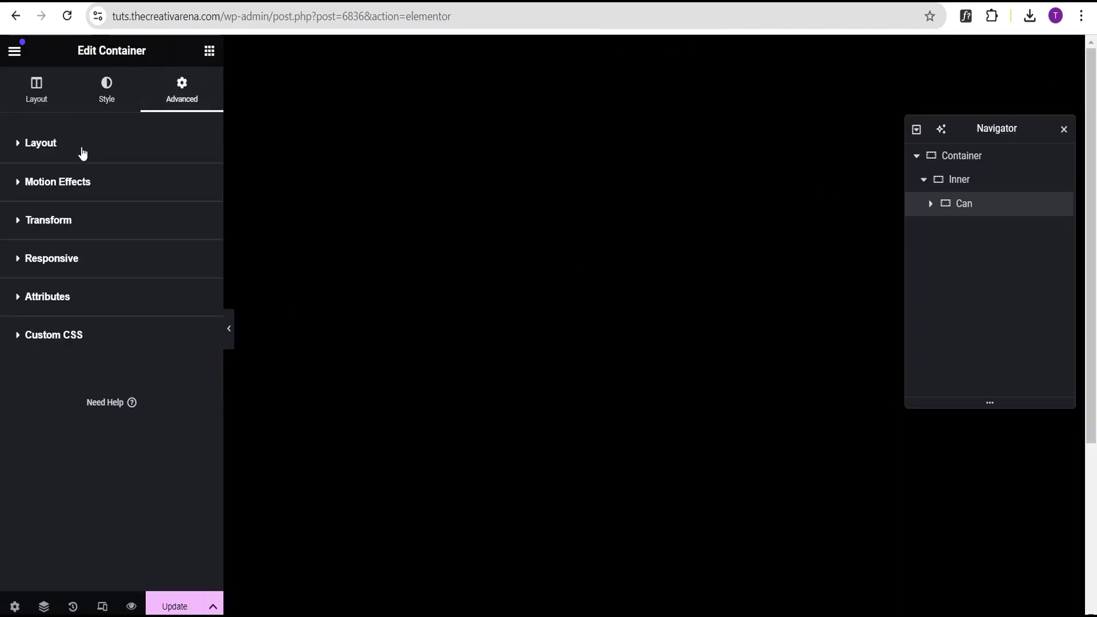
left_click(89, 338)
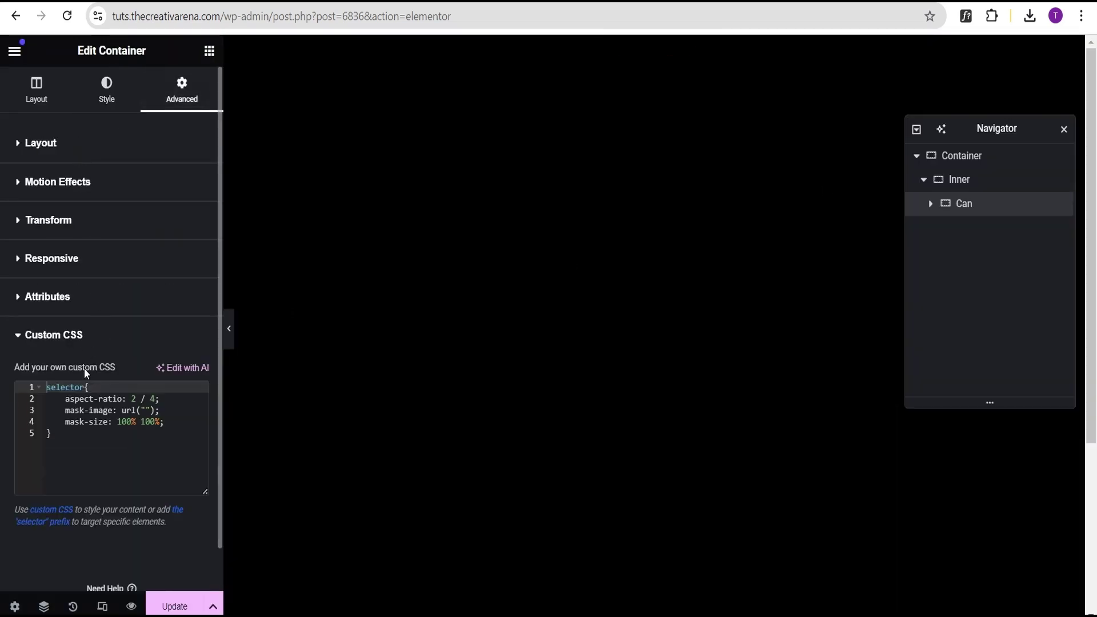
left_click(145, 411)
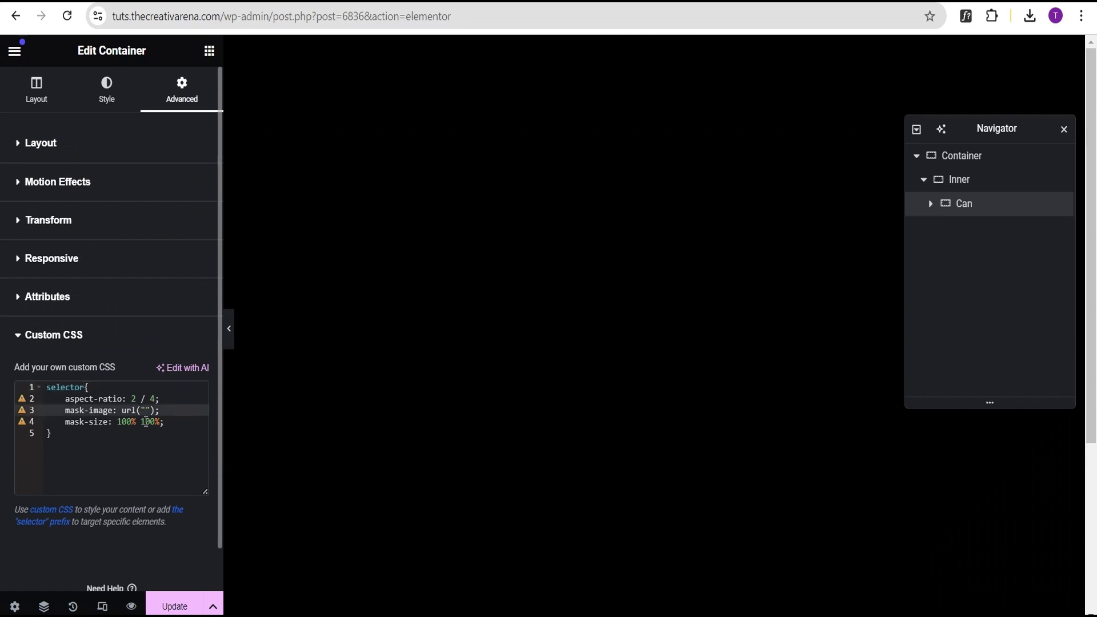
key("ctrl+v")
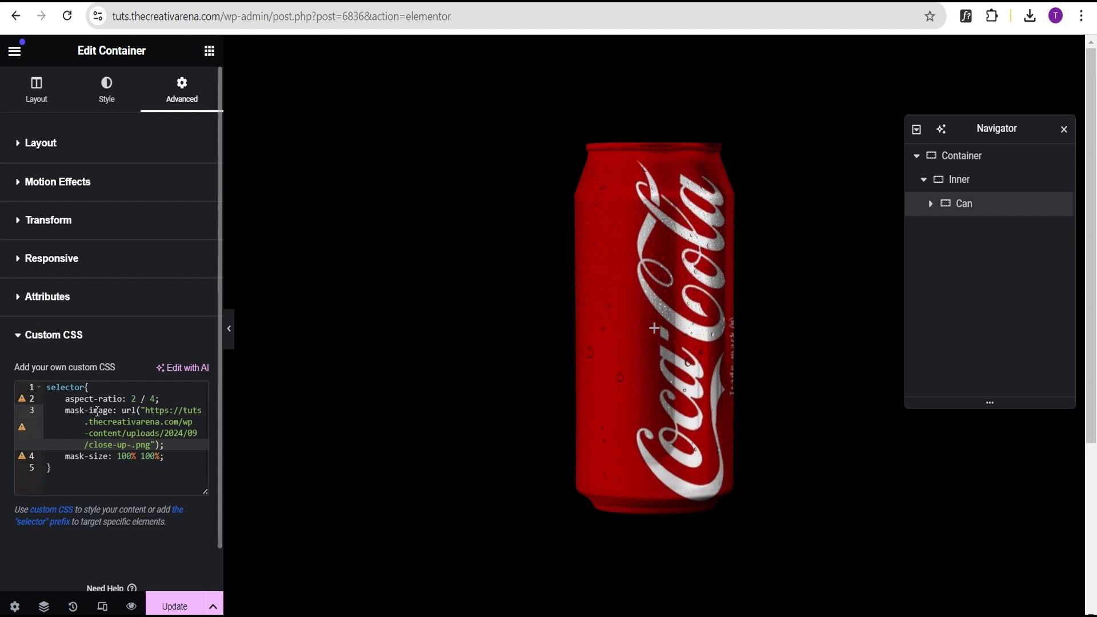
left_click(57, 479)
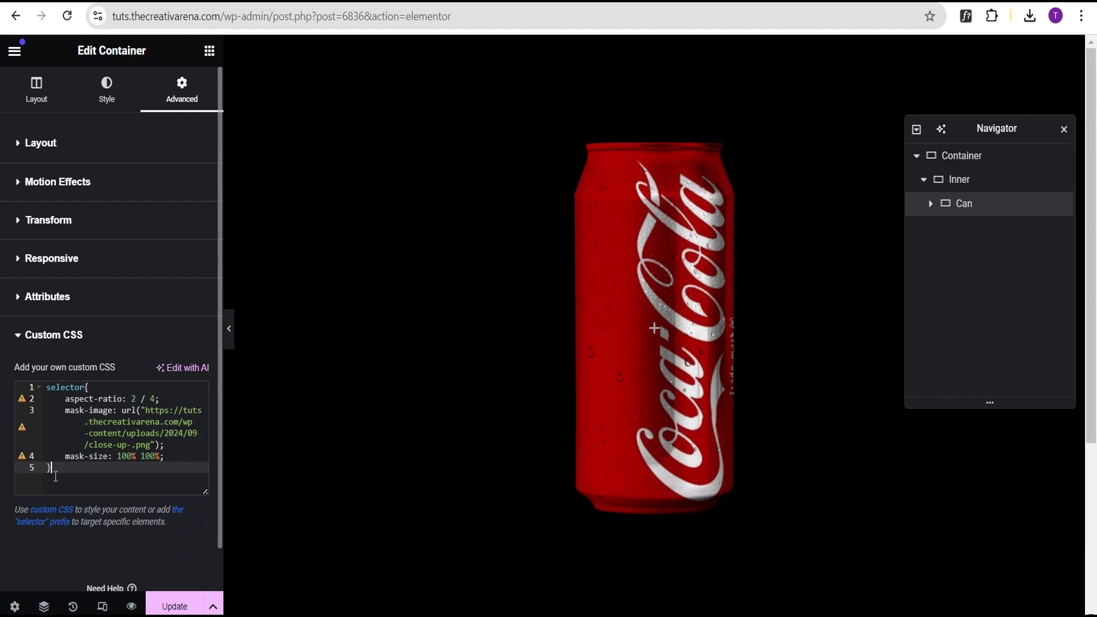
left_click(148, 410)
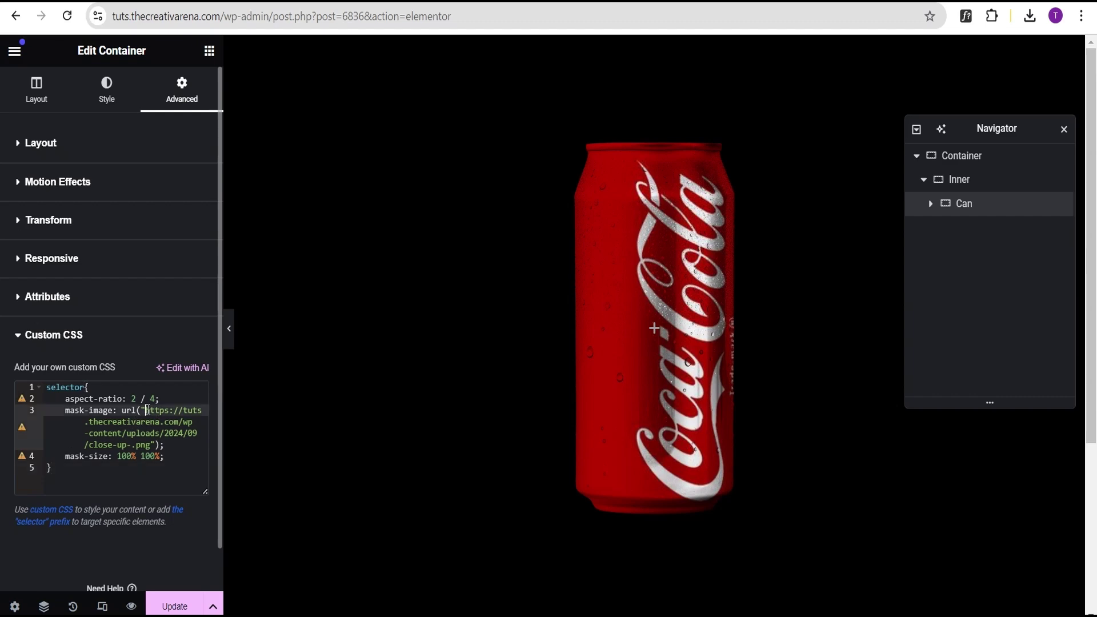
left_click_drag(147, 410, 155, 445)
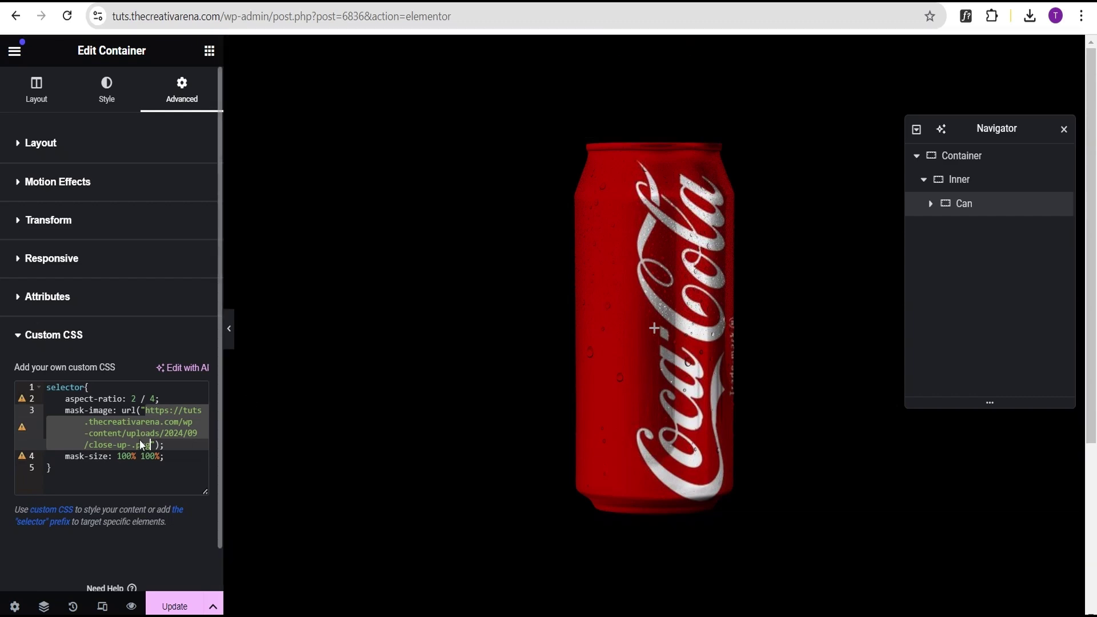
left_click(104, 471)
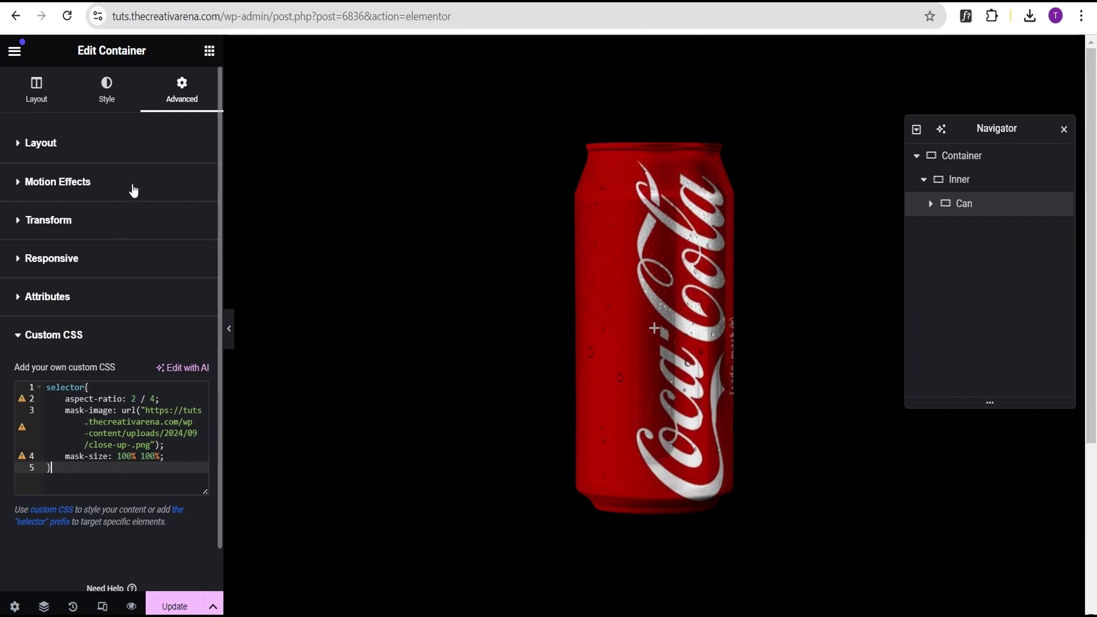
left_click(91, 149)
left_click(91, 149)
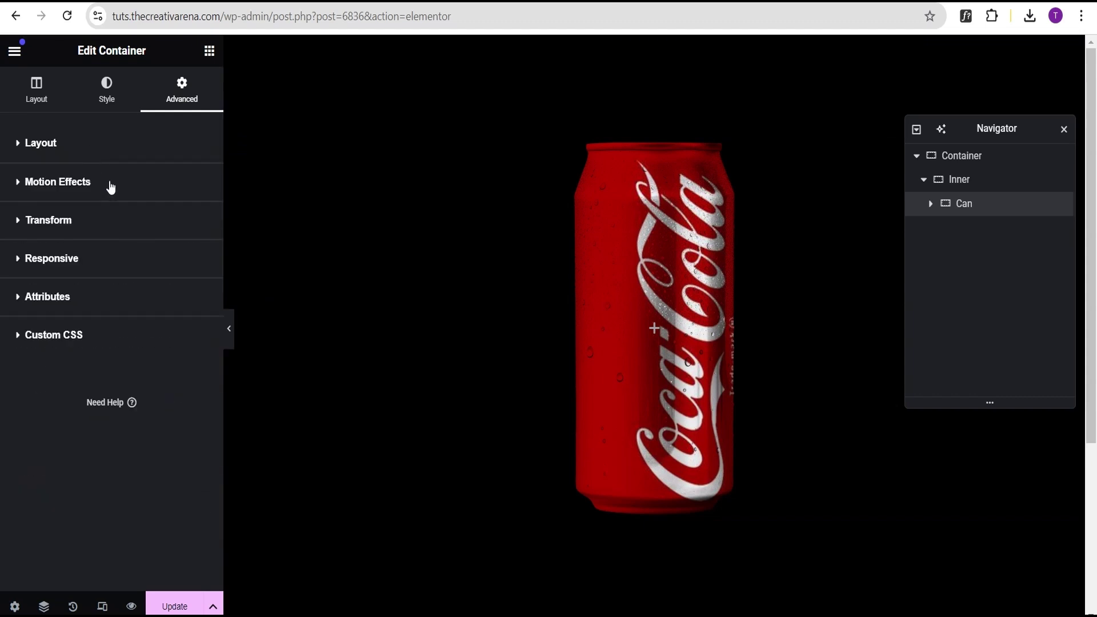
- Give the Can container's background overlay a classic hover background using the Coke label image bg1.jpeg
left_click(107, 97)
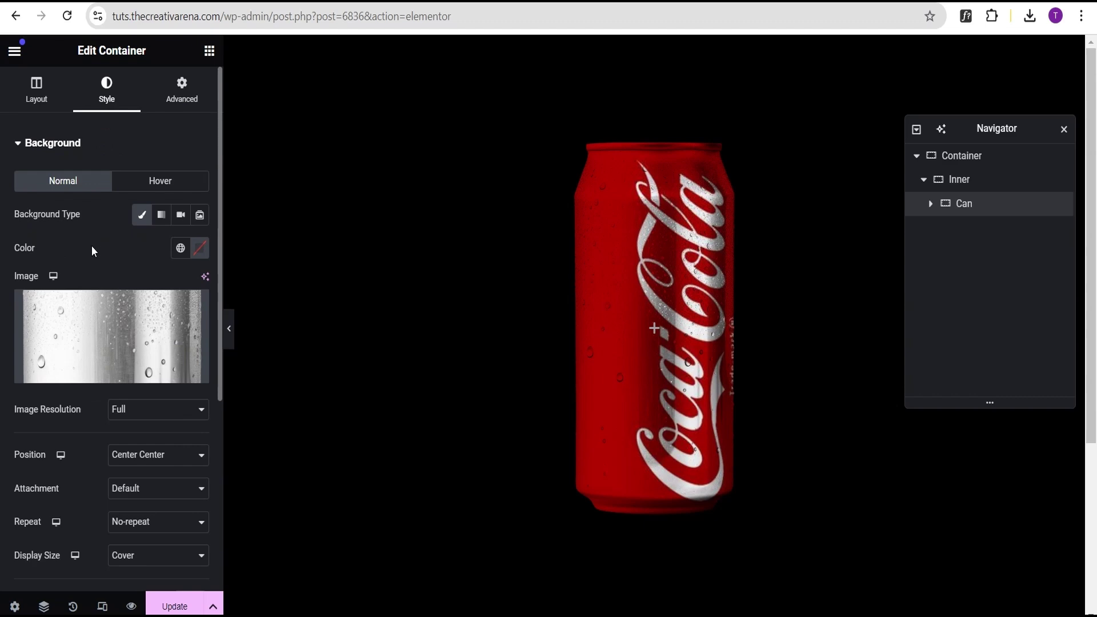
left_click(67, 141)
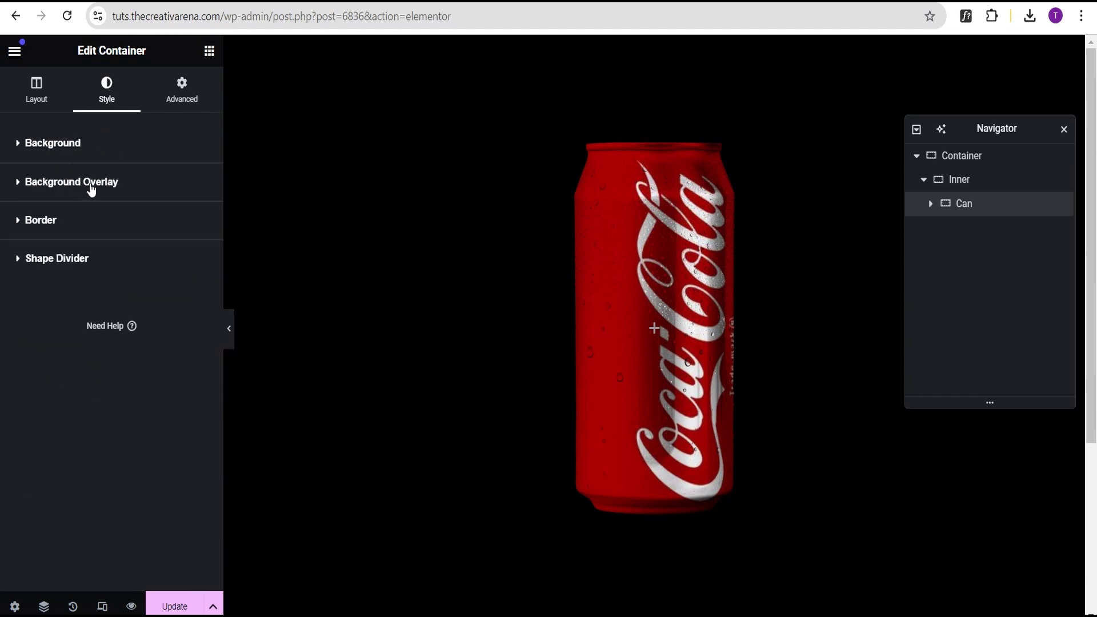
left_click(92, 188)
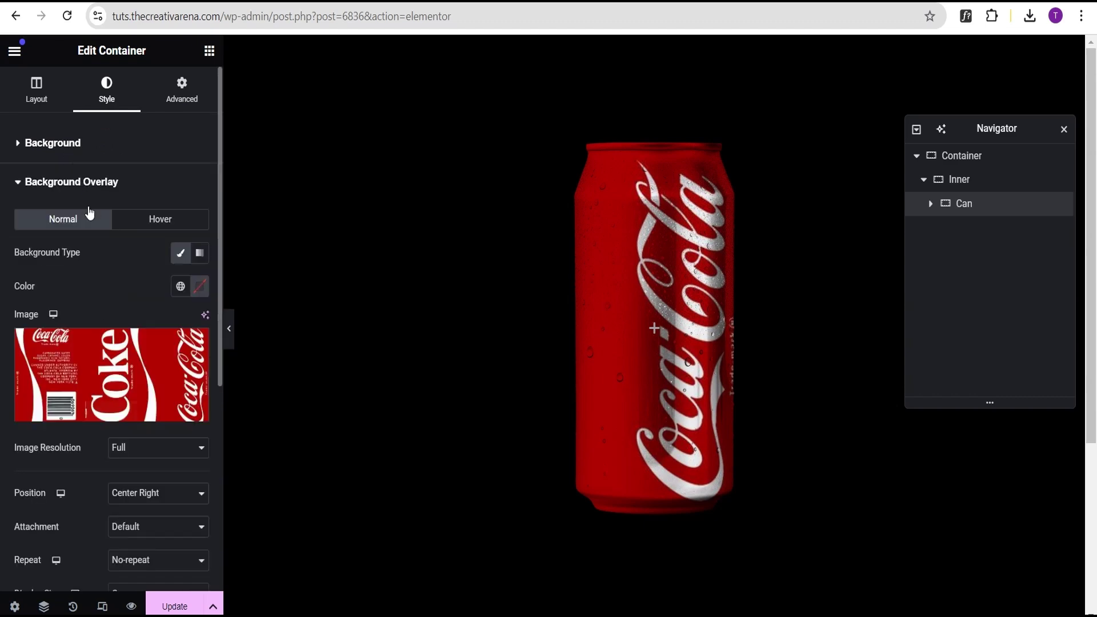
left_click(155, 224)
left_click(180, 255)
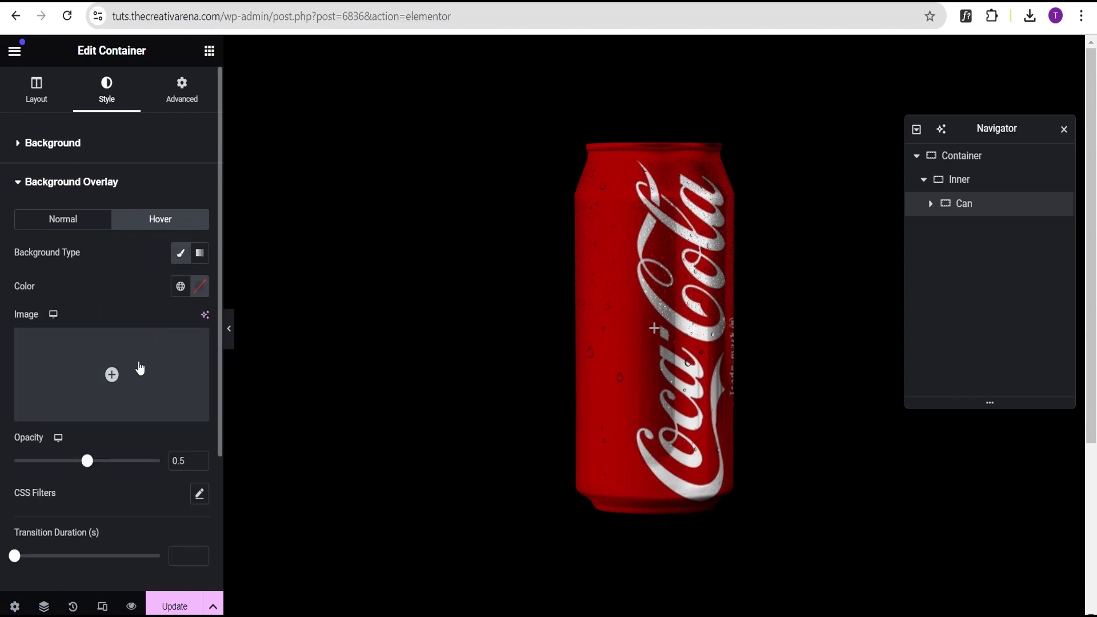
left_click(135, 367)
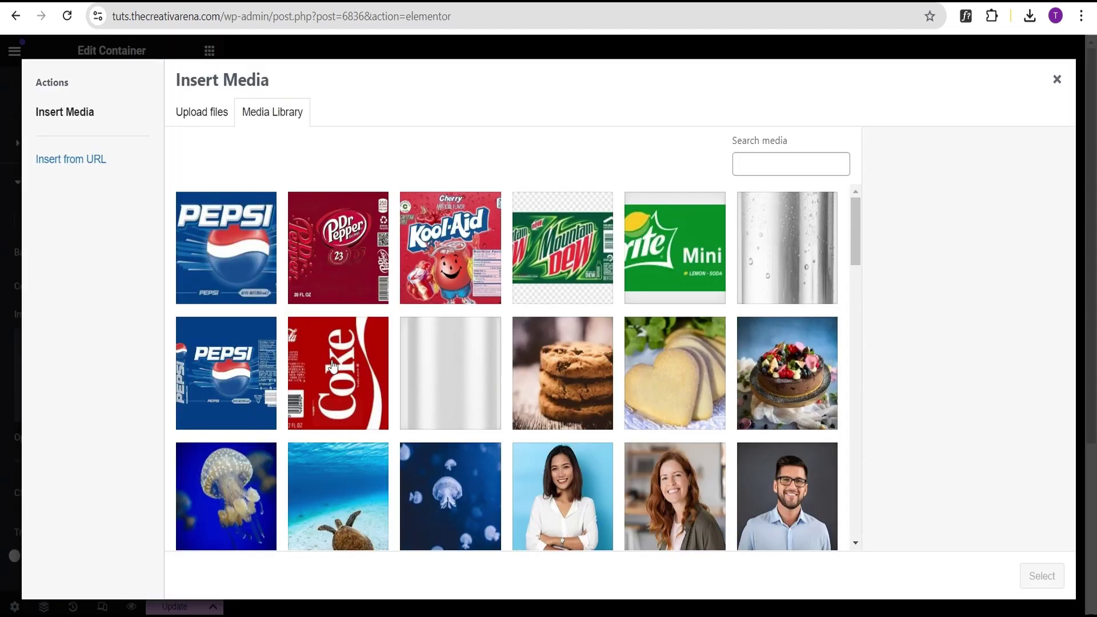
left_click(333, 366)
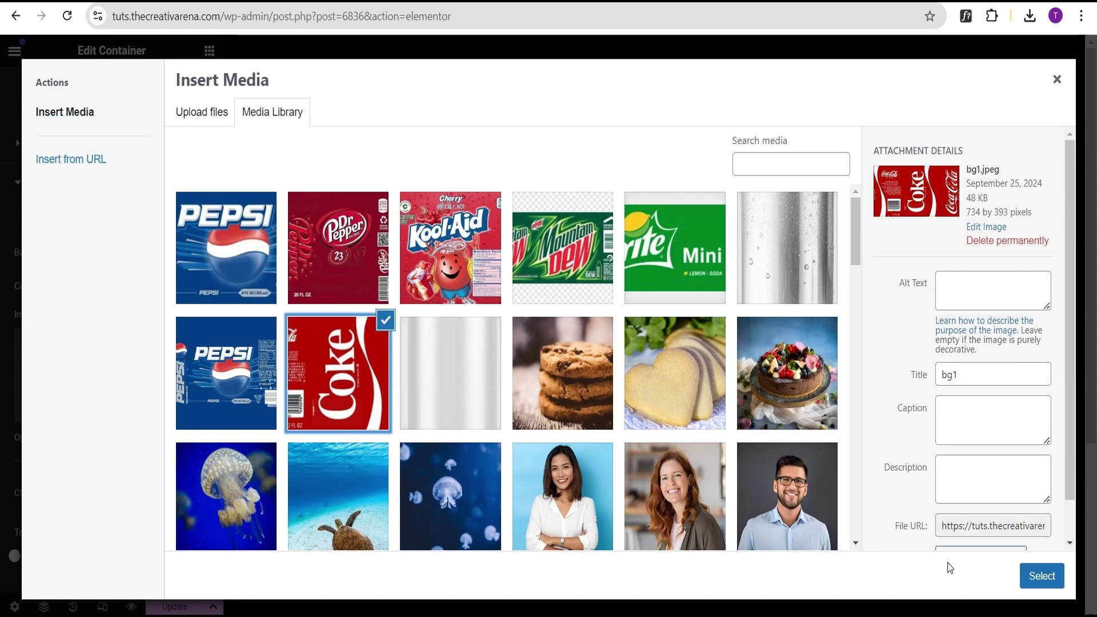
left_click(1041, 576)
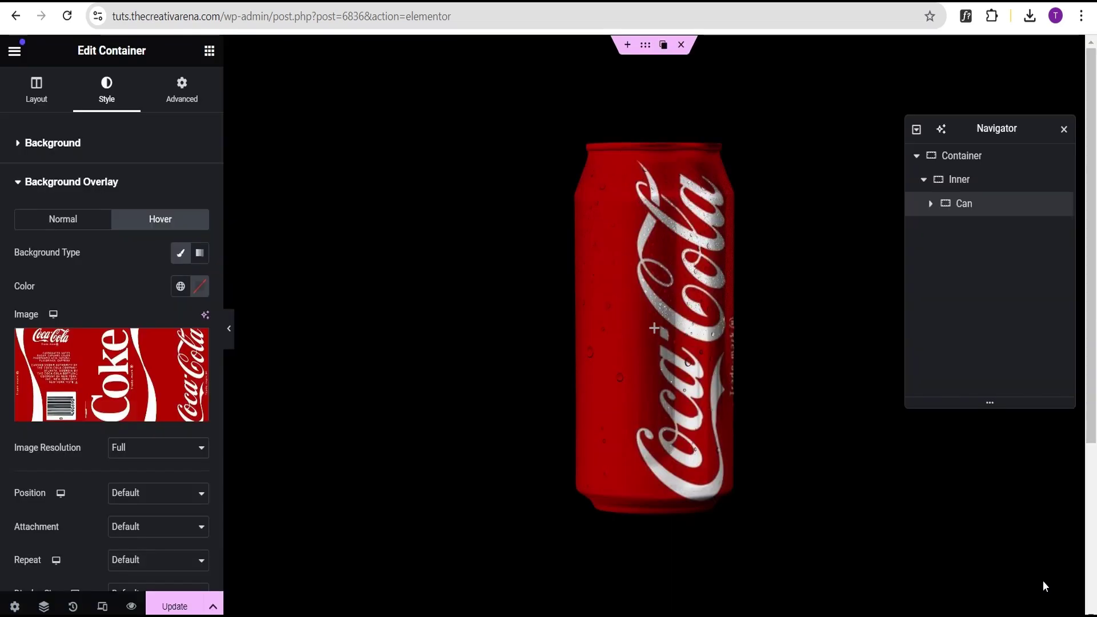
- Check the normal overlay's image position and set the hover overlay's position to Center Left
left_click(149, 492)
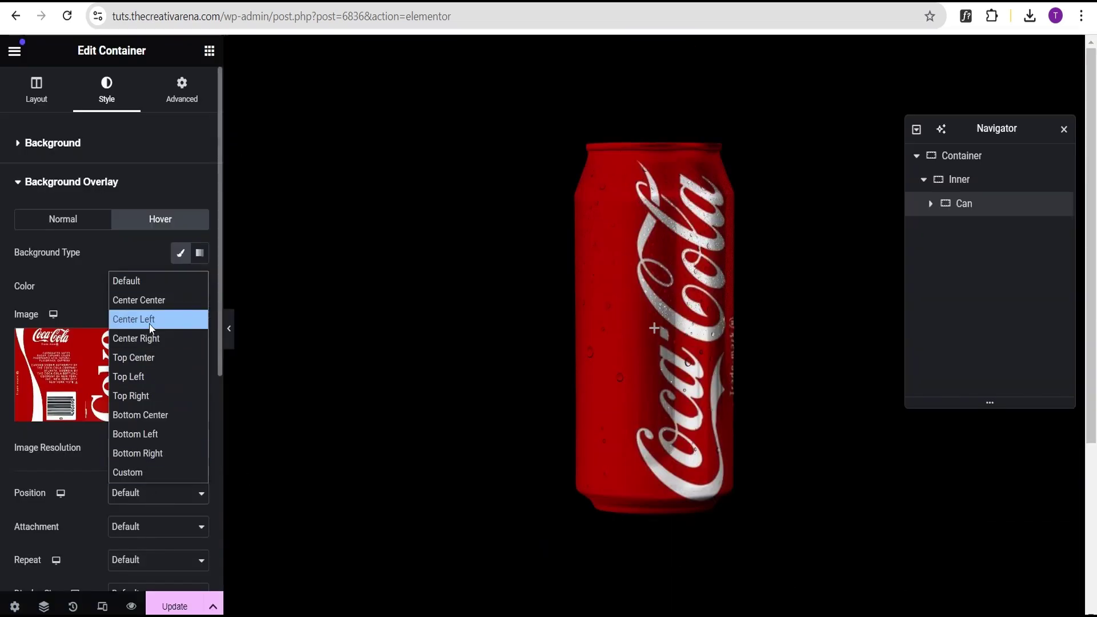
left_click(62, 223)
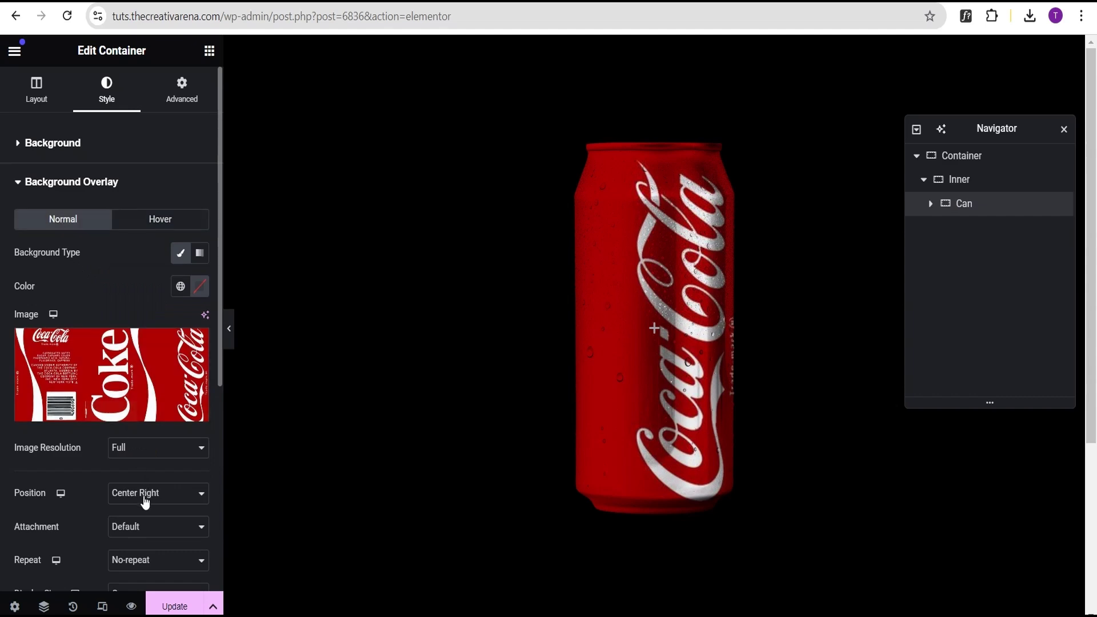
left_click(166, 222)
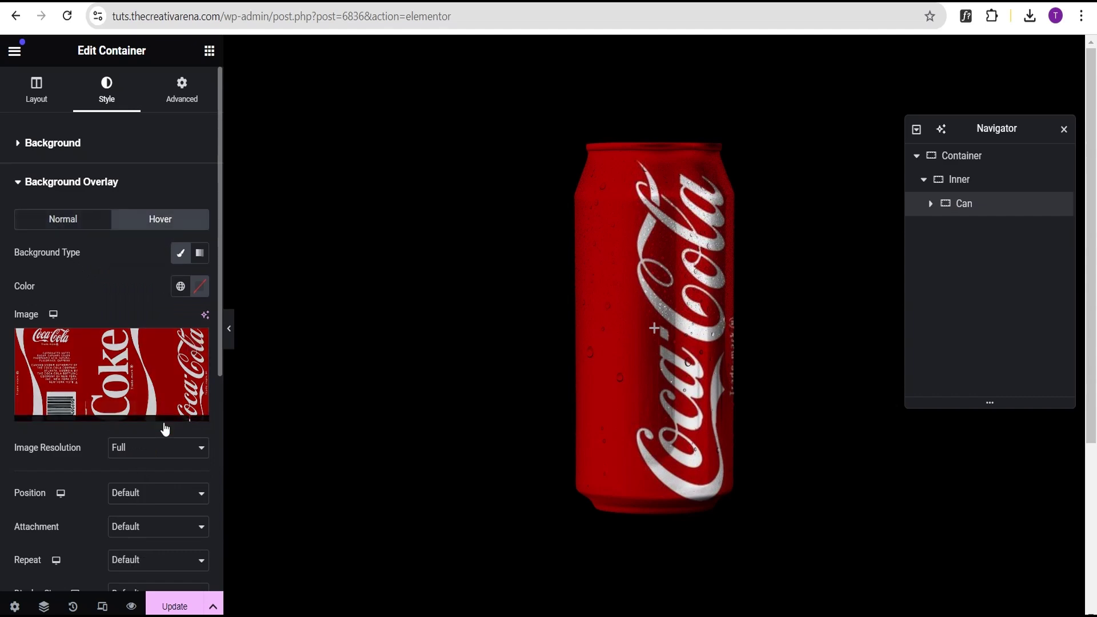
left_click(153, 494)
left_click(153, 318)
- Set the hover overlay image's repeat to No-repeat and its display size to Cover
scroll(148, 514, "down", 1)
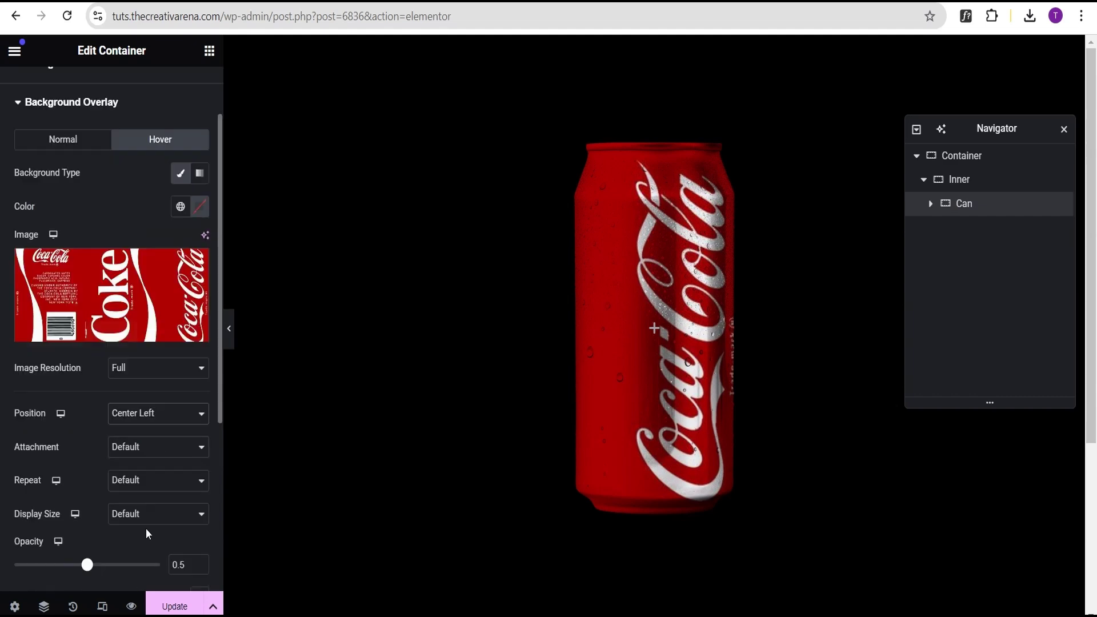
scroll(145, 528, "down", 1)
left_click(122, 400)
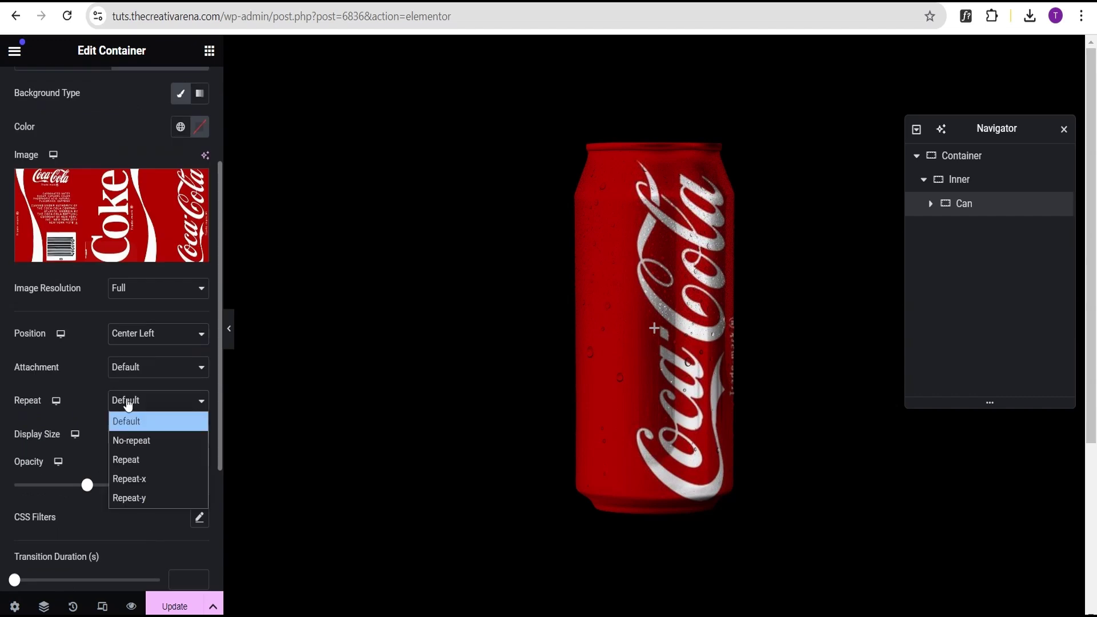
left_click(132, 443)
left_click(137, 435)
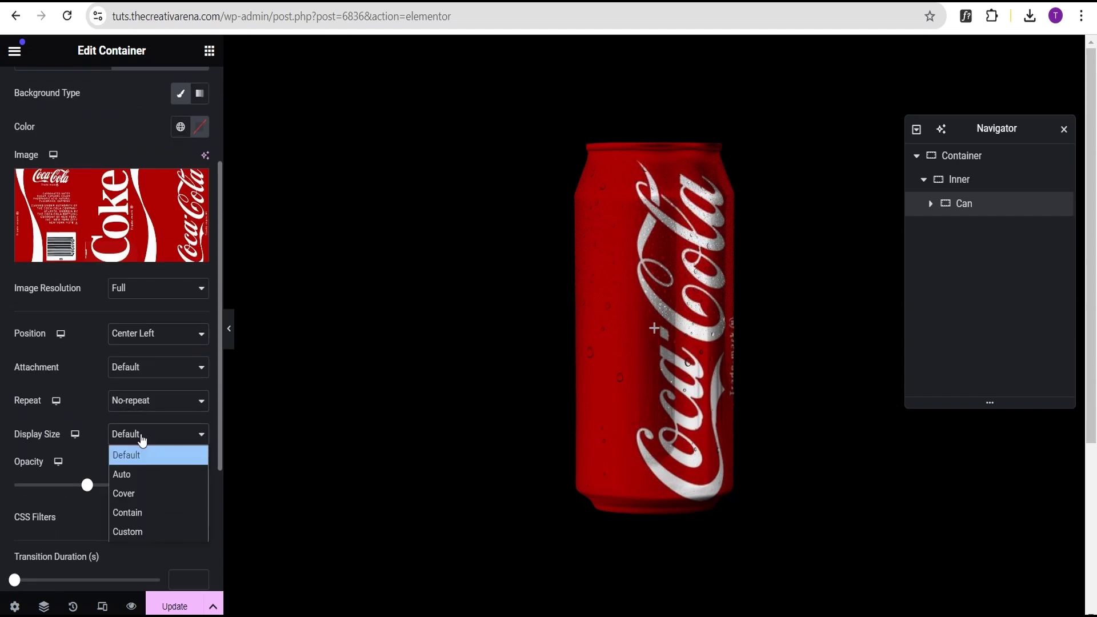
left_click(142, 500)
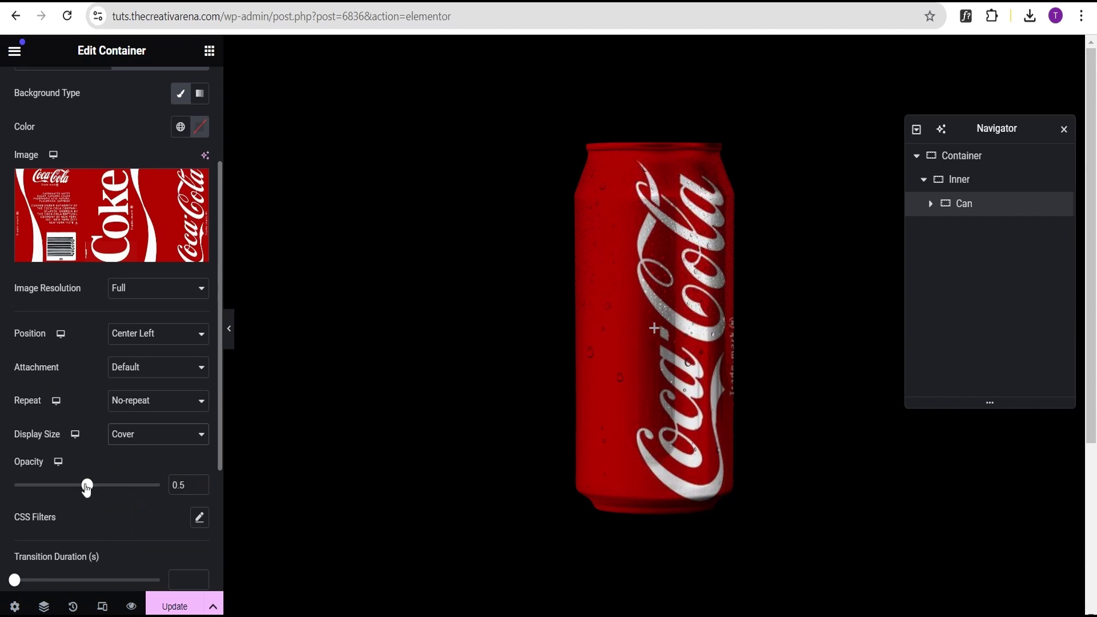
- Set the Can container's hover overlay opacity to 1 and preview the hover effect on the full-width canvas
left_click_drag(87, 488, 165, 497)
left_click(229, 330)
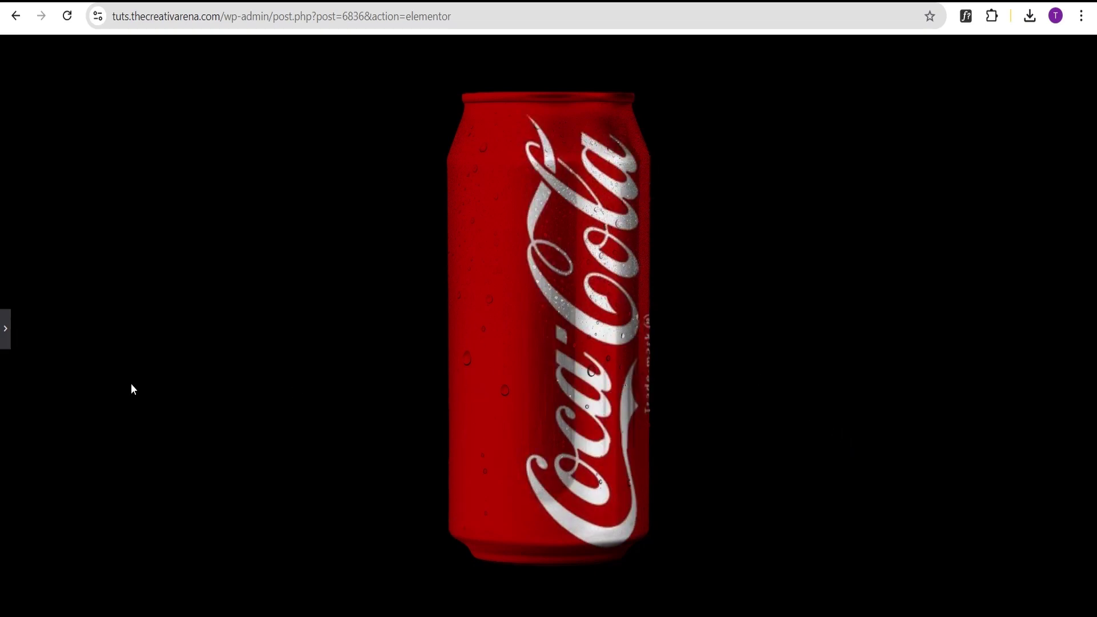
left_click(5, 330)
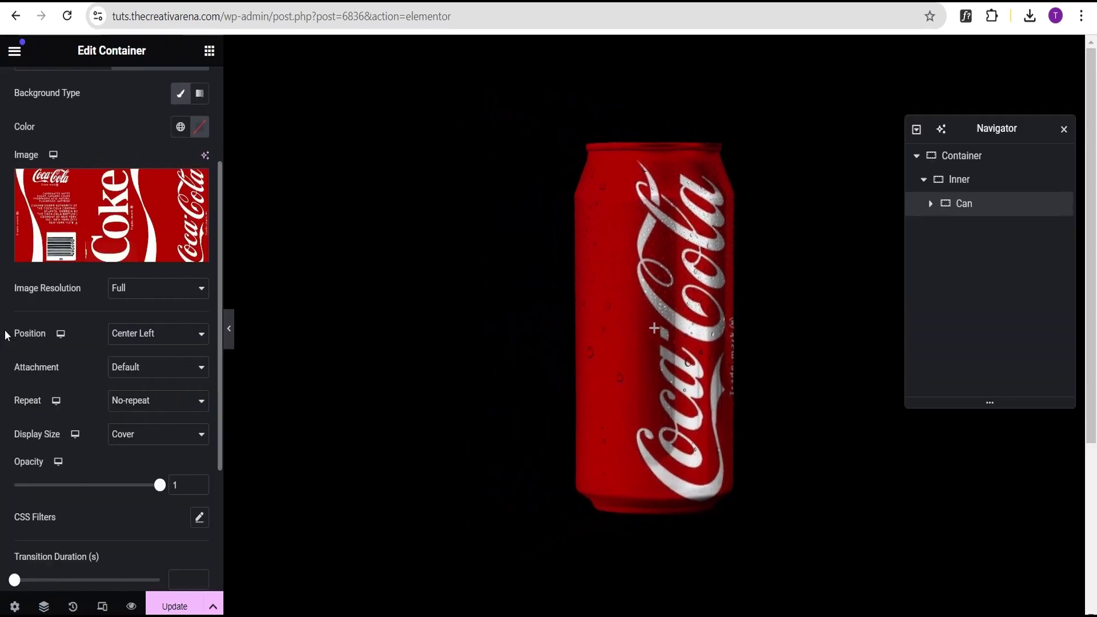
- Set the Inner container's width to 70%
left_click(973, 182)
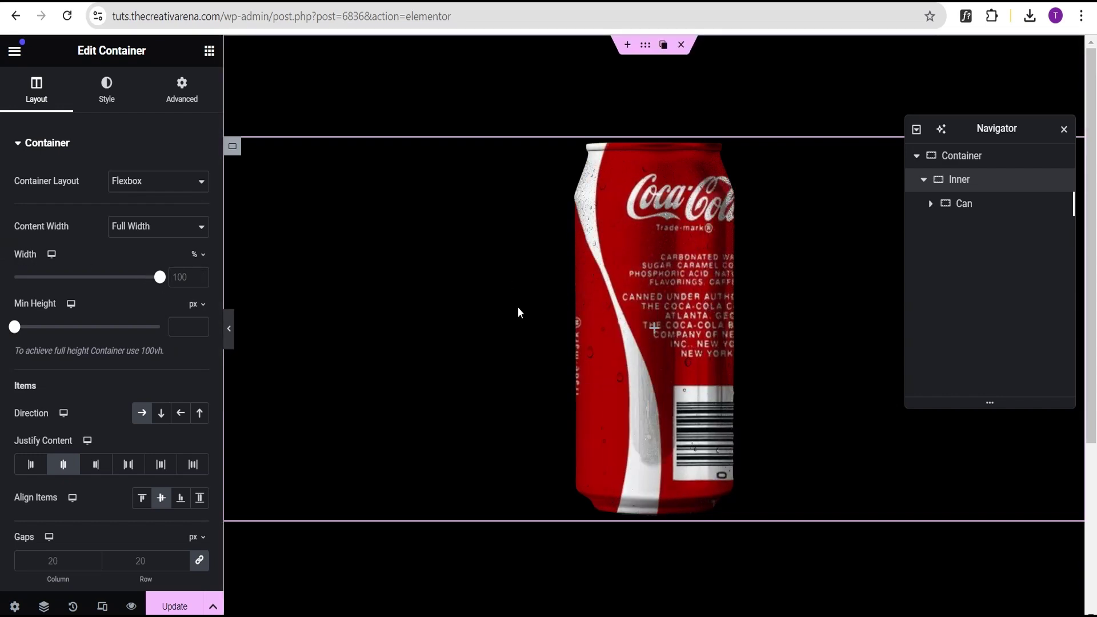
left_click_drag(159, 277, 141, 284)
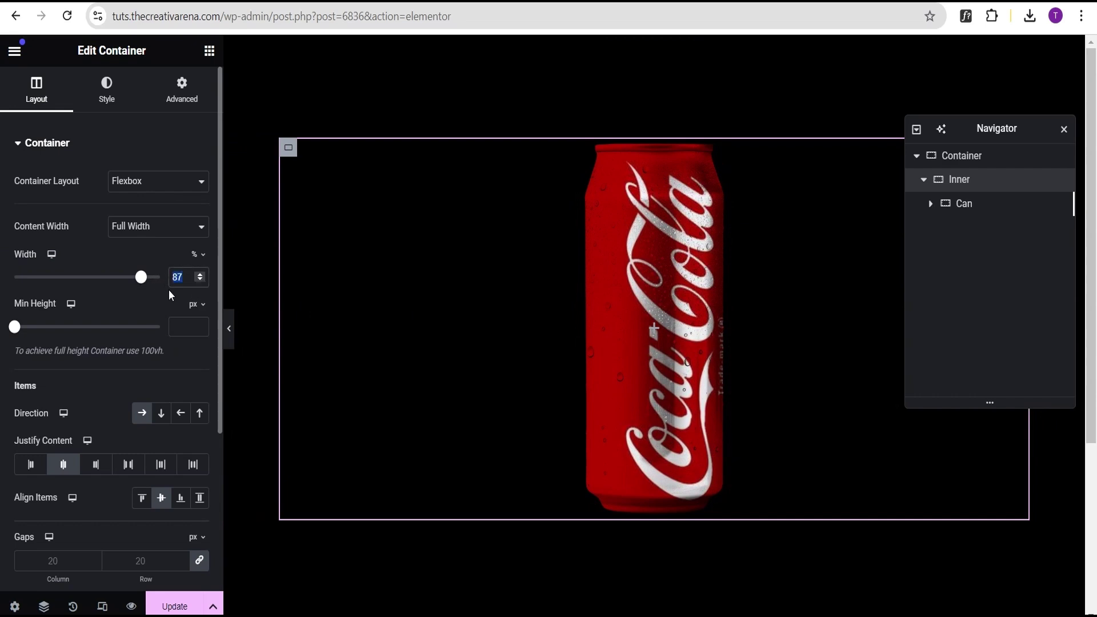
type("70")
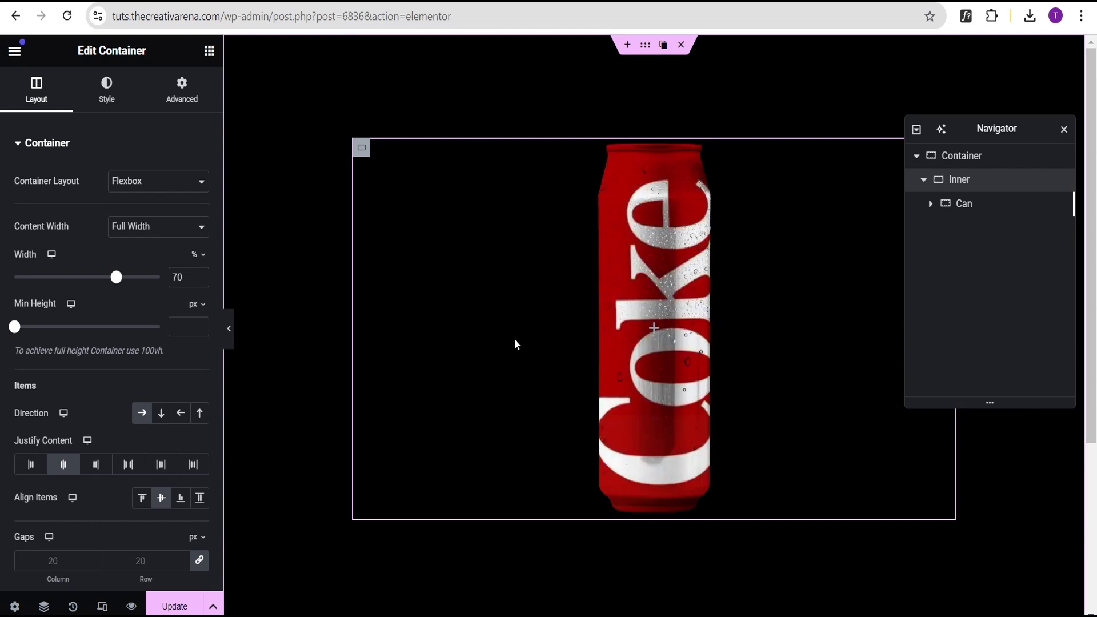
- Clear the Can container's minimum height and preview the can on the full-width canvas
left_click(969, 206)
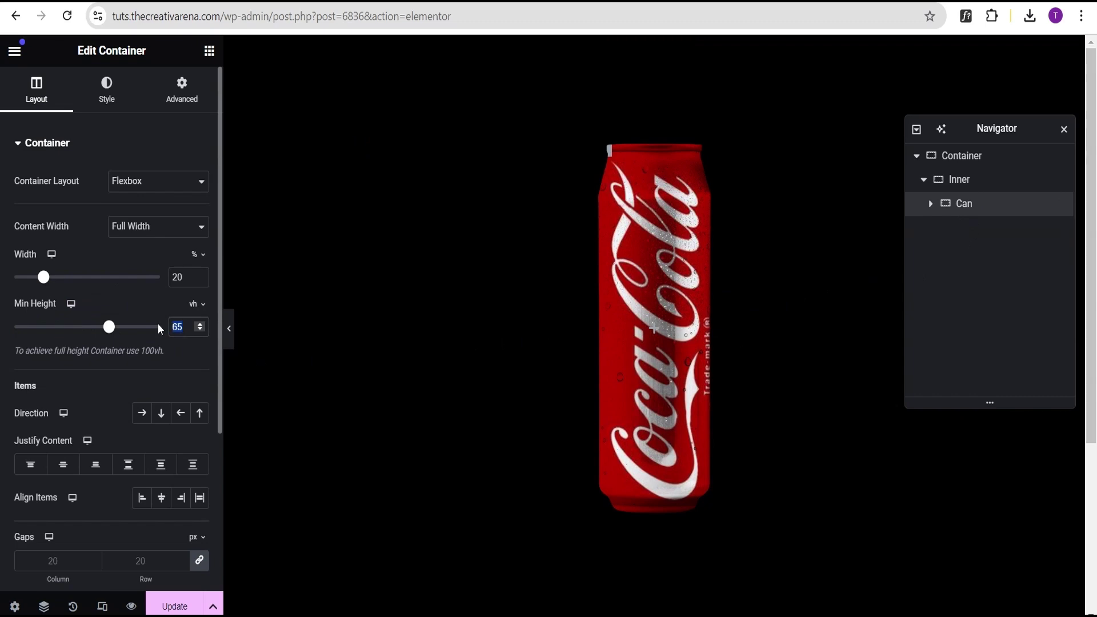
key("BackSpace")
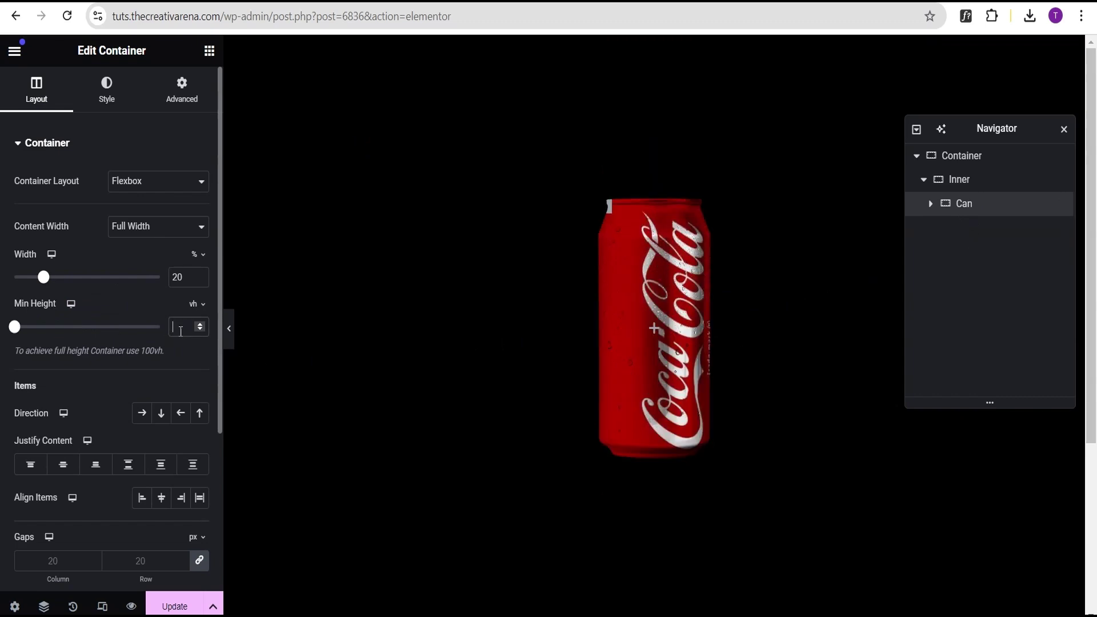
left_click(231, 338)
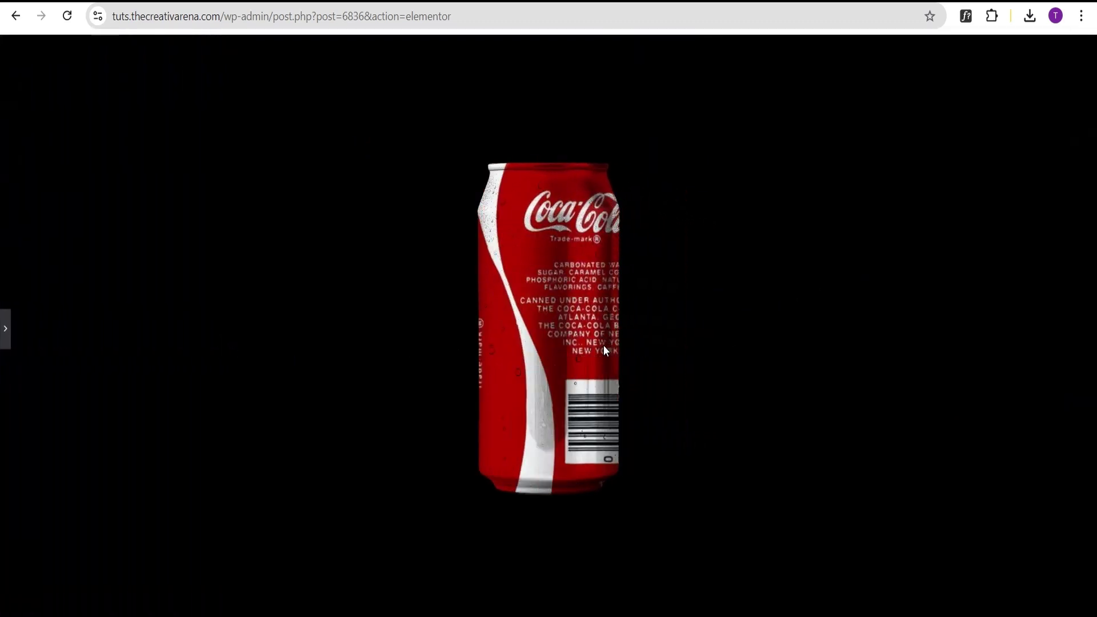
left_click(5, 329)
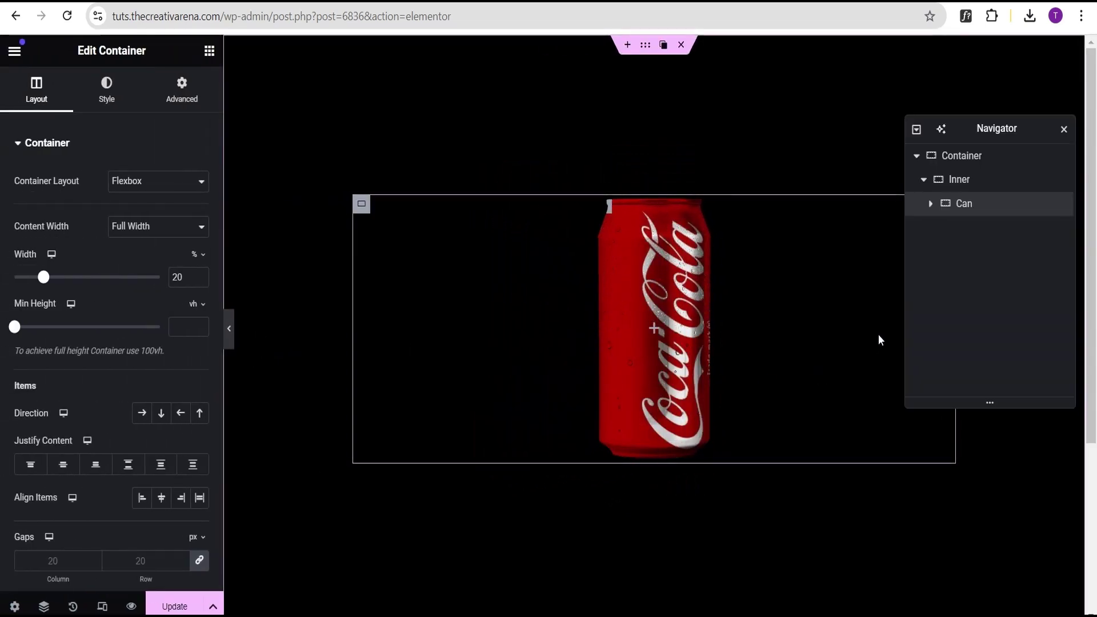
right_click(985, 203)
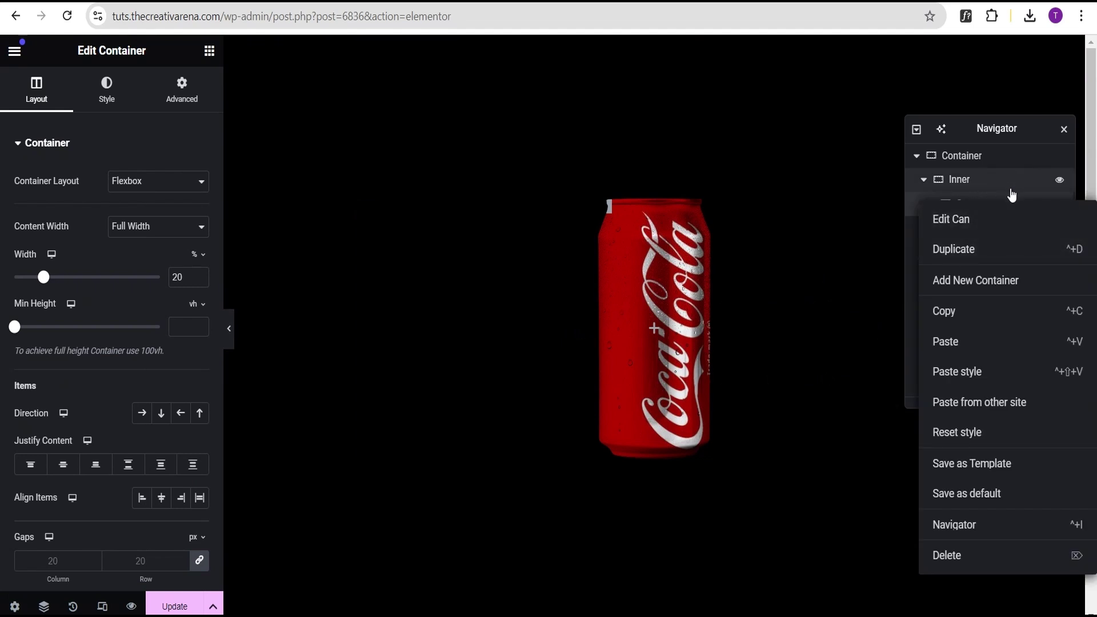
left_click(1011, 198)
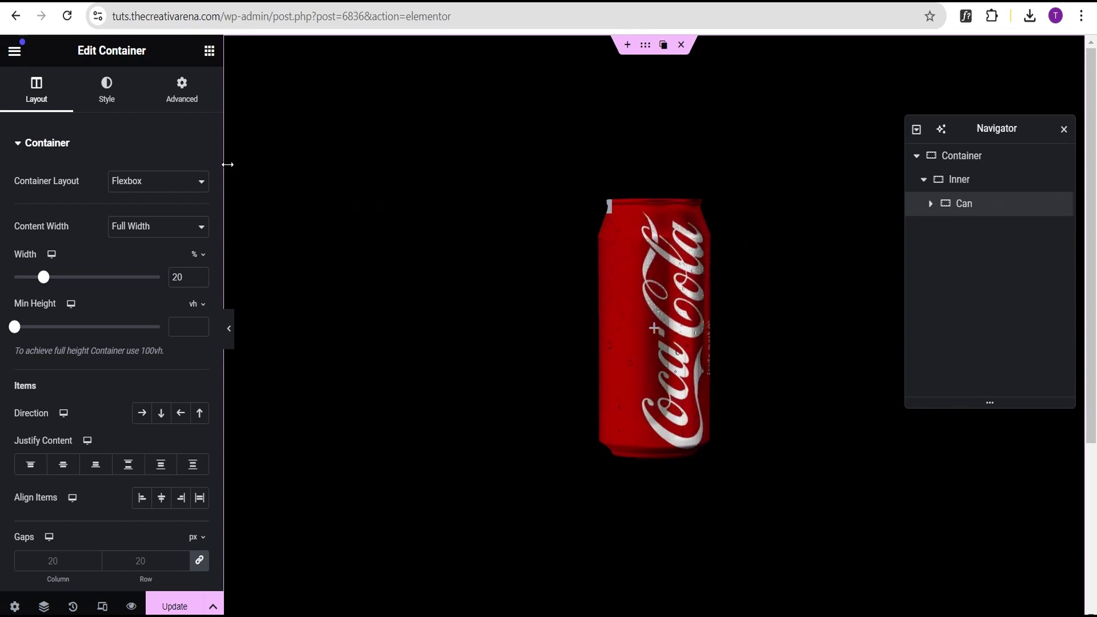
- Give the Can container a hover transform with a vertical offset of -60 px and preview the movement
left_click(197, 106)
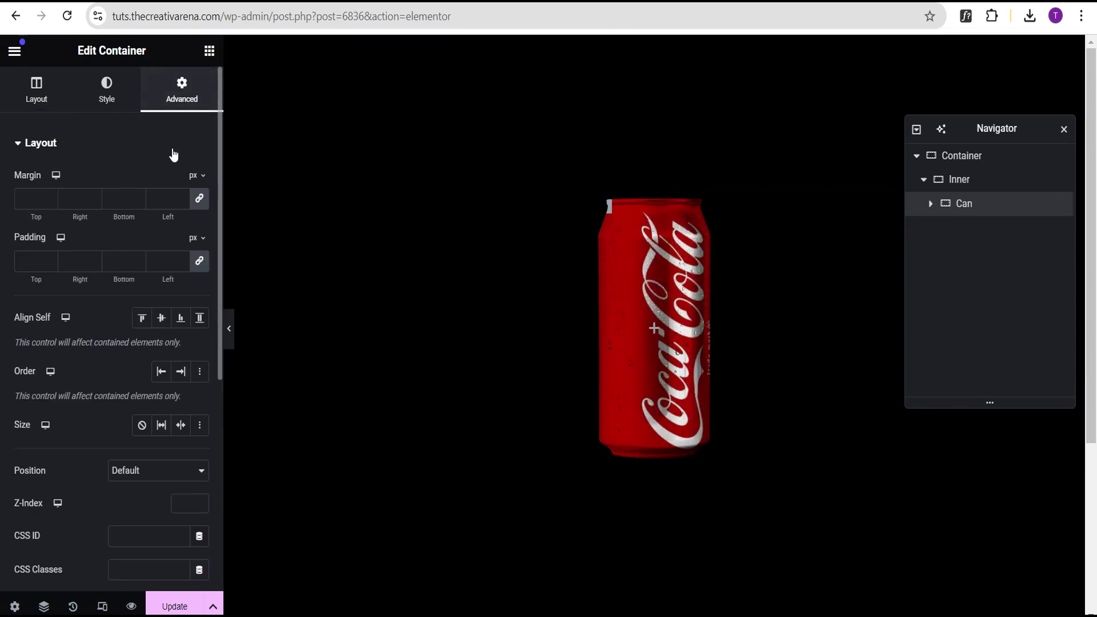
left_click(140, 150)
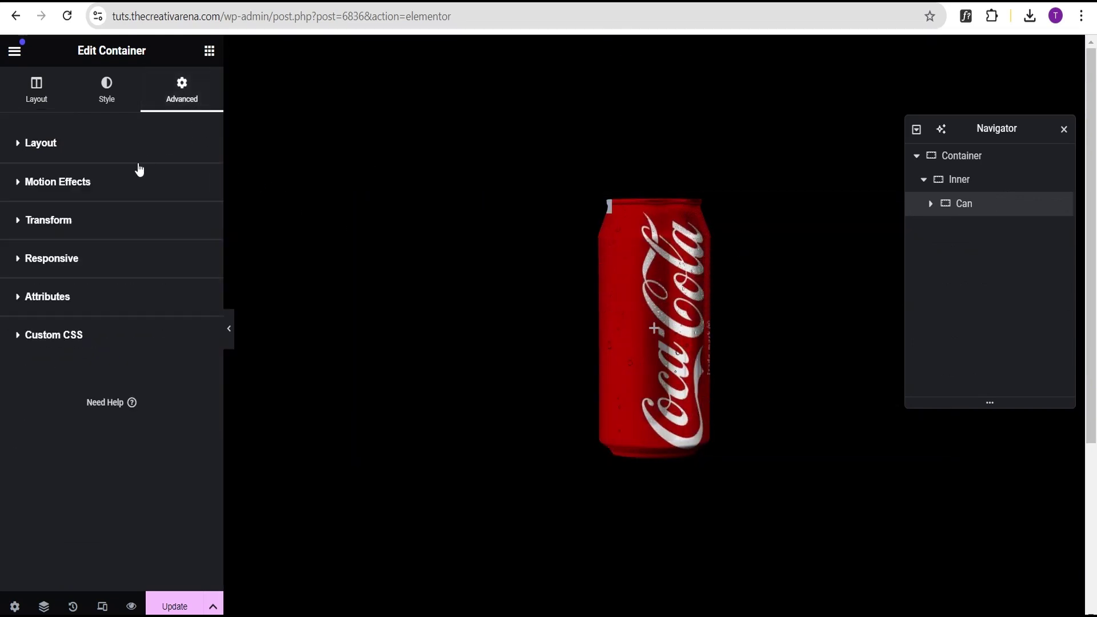
left_click(109, 231)
left_click(161, 339)
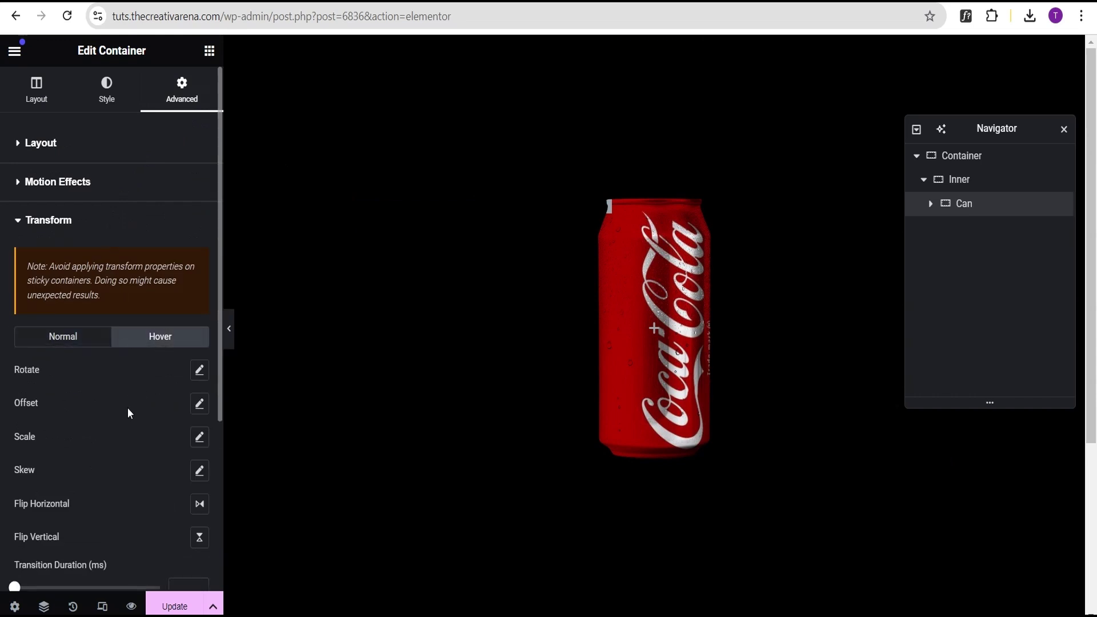
scroll(125, 406, "down", 2)
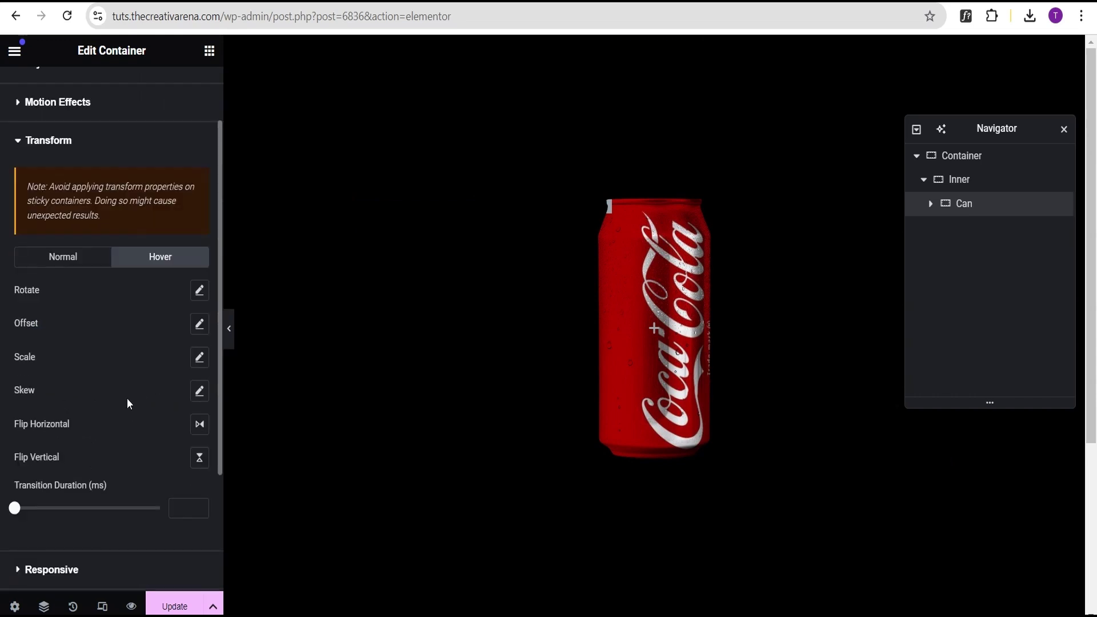
left_click(199, 326)
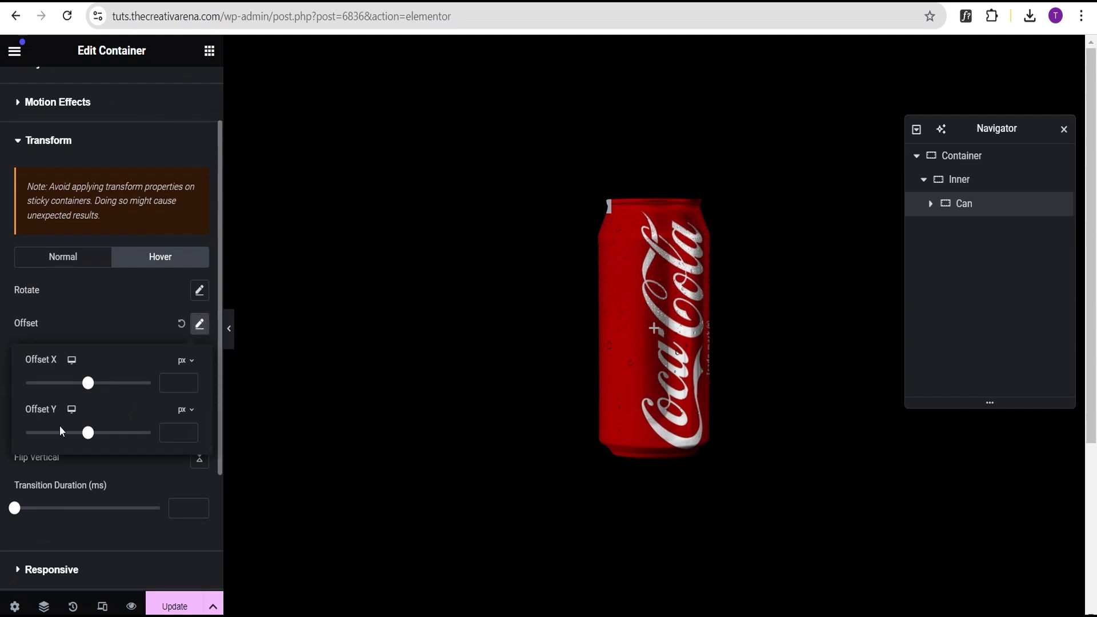
left_click(170, 432)
type("-60")
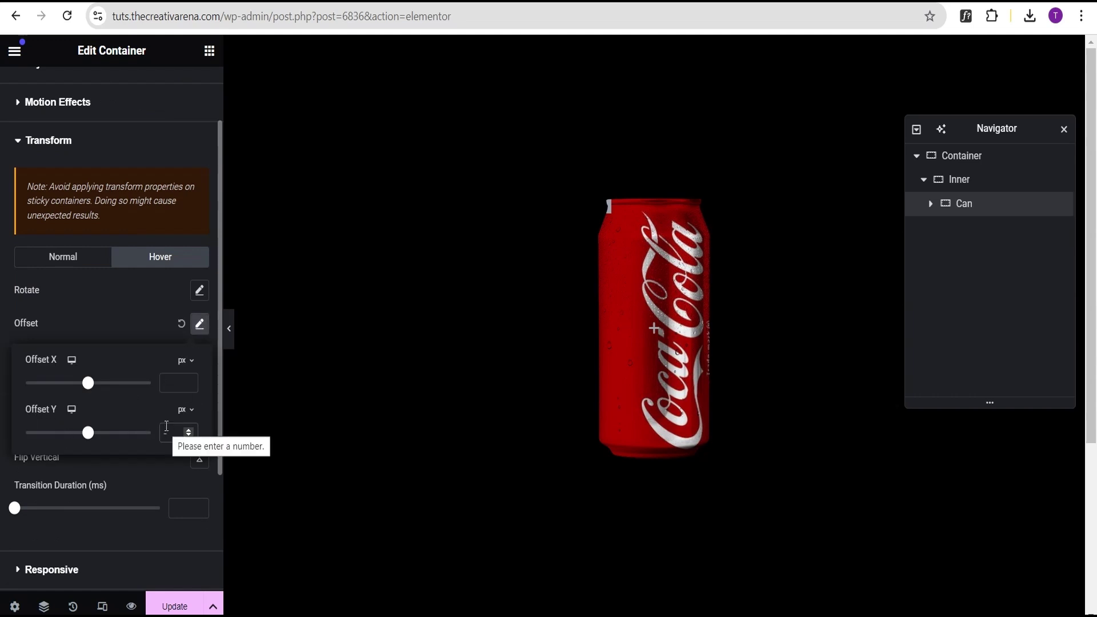
left_click(229, 328)
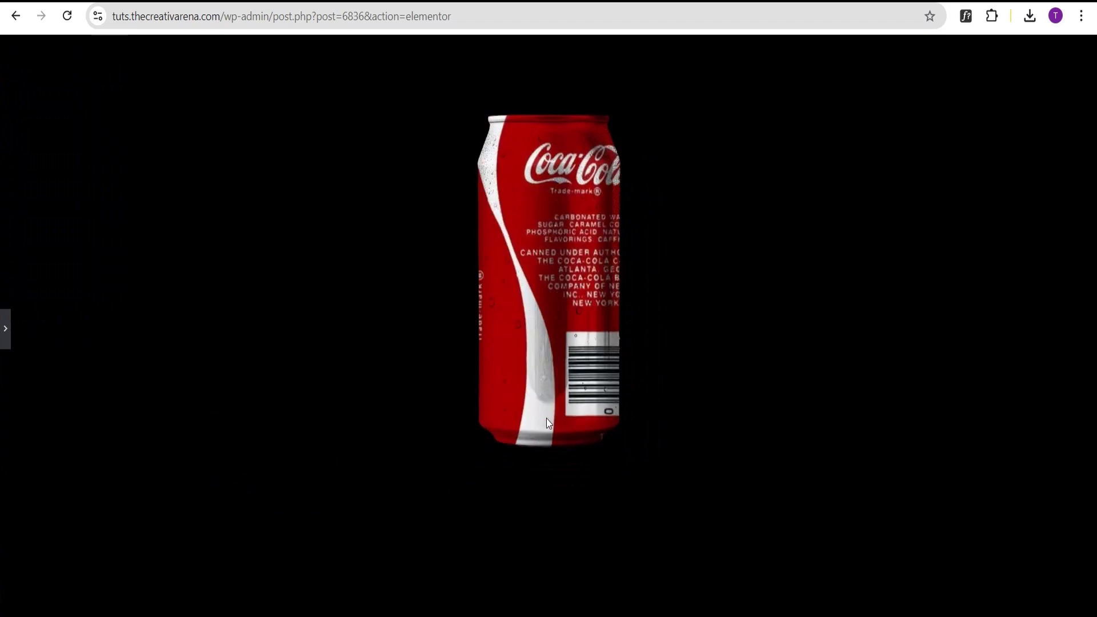
left_click(5, 329)
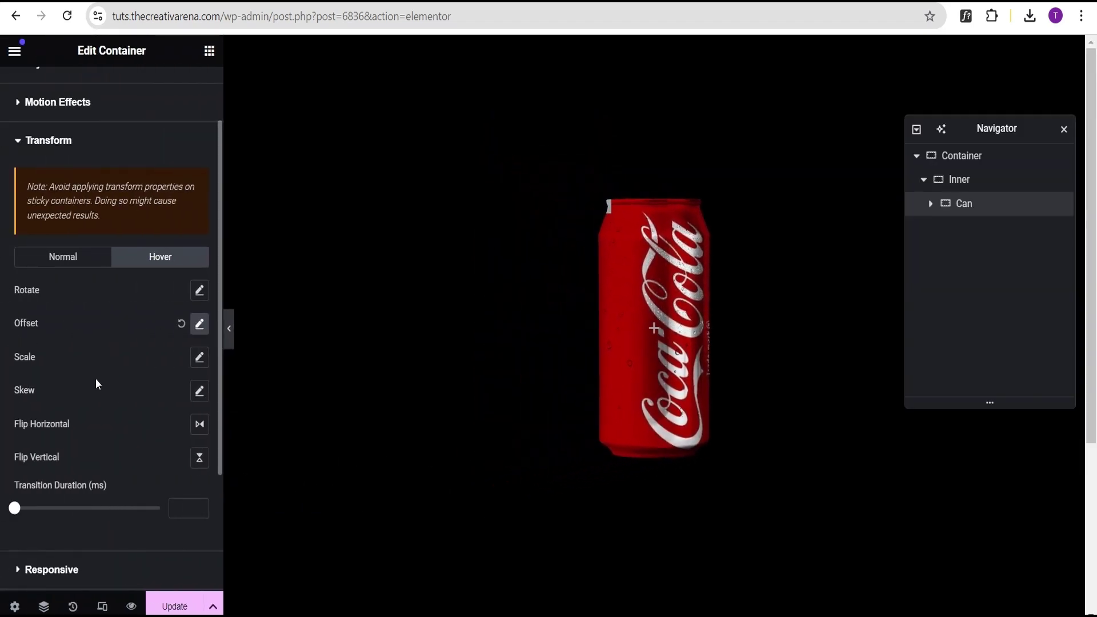
- Duplicate the Can container twice to make three cans inside the Inner container
right_click(988, 206)
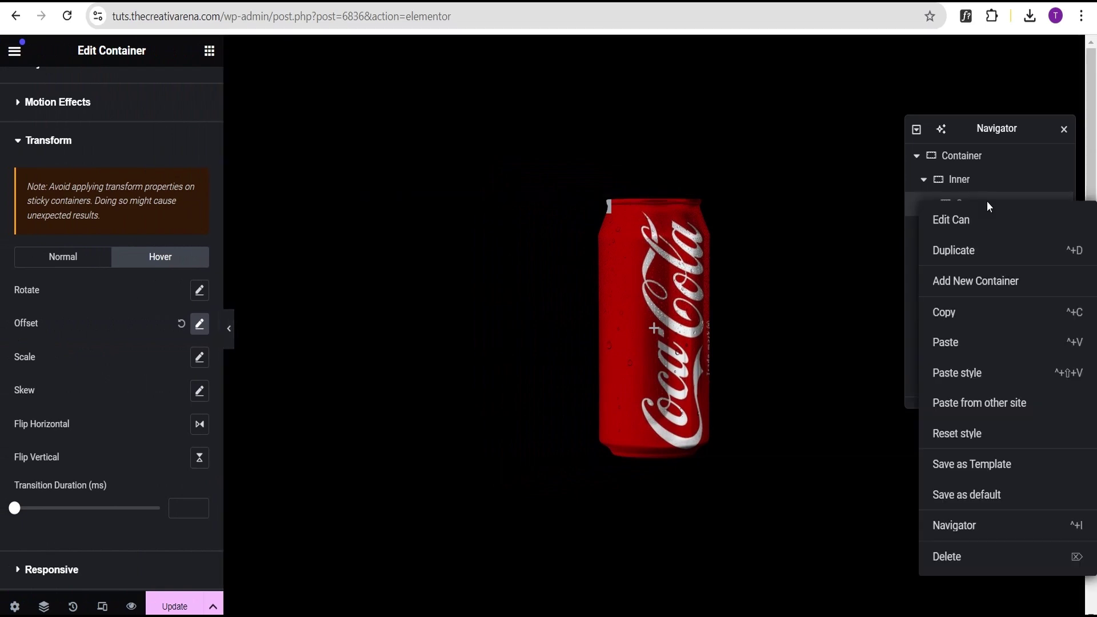
left_click(975, 259)
right_click(988, 234)
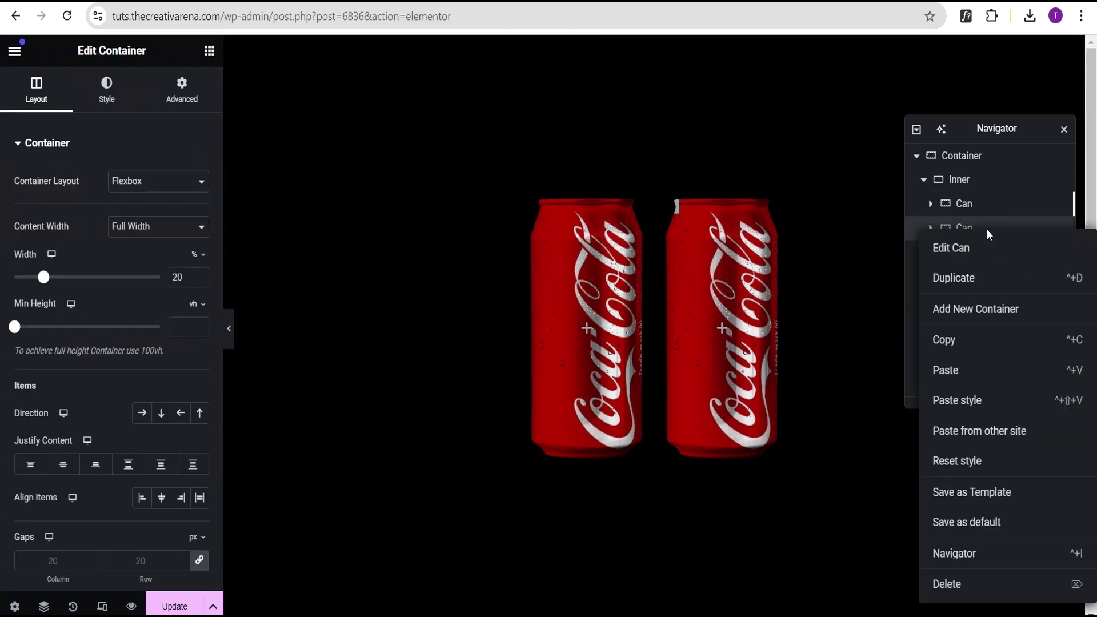
left_click(981, 278)
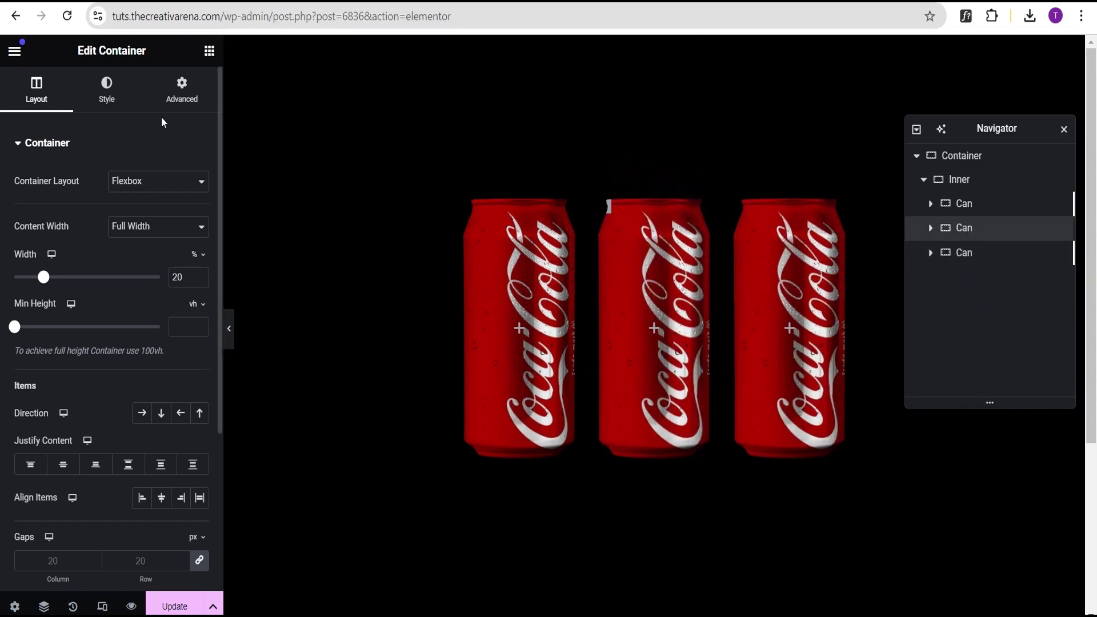
- Replace the middle Can container's normal overlay image with the large-logo Pepsi label and set its position to Center Left
left_click(112, 107)
left_click(106, 145)
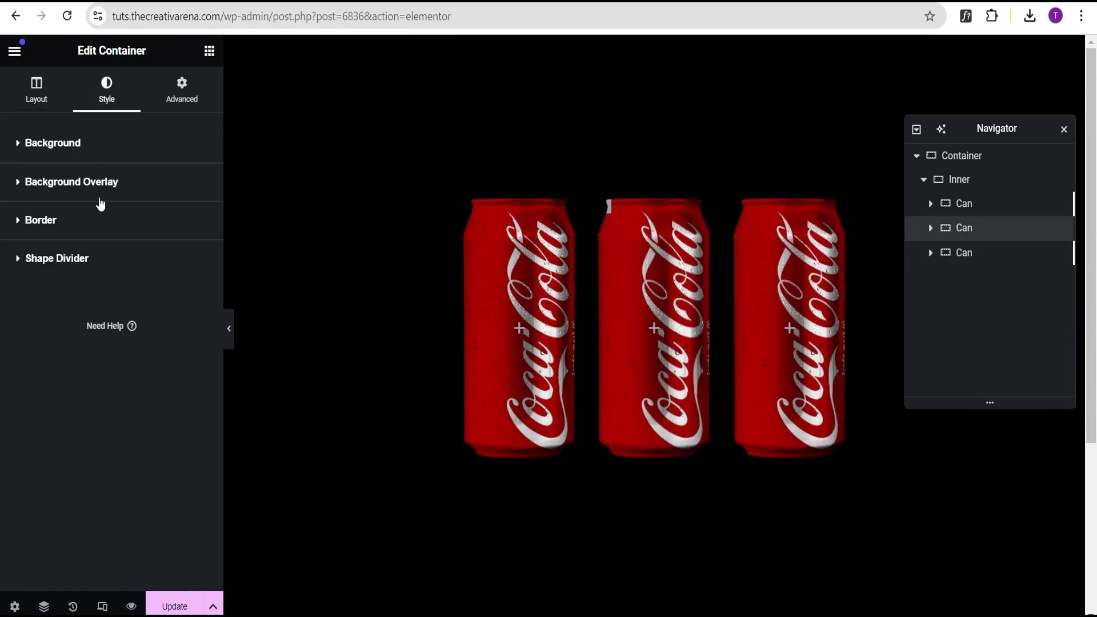
left_click(103, 182)
left_click(83, 375)
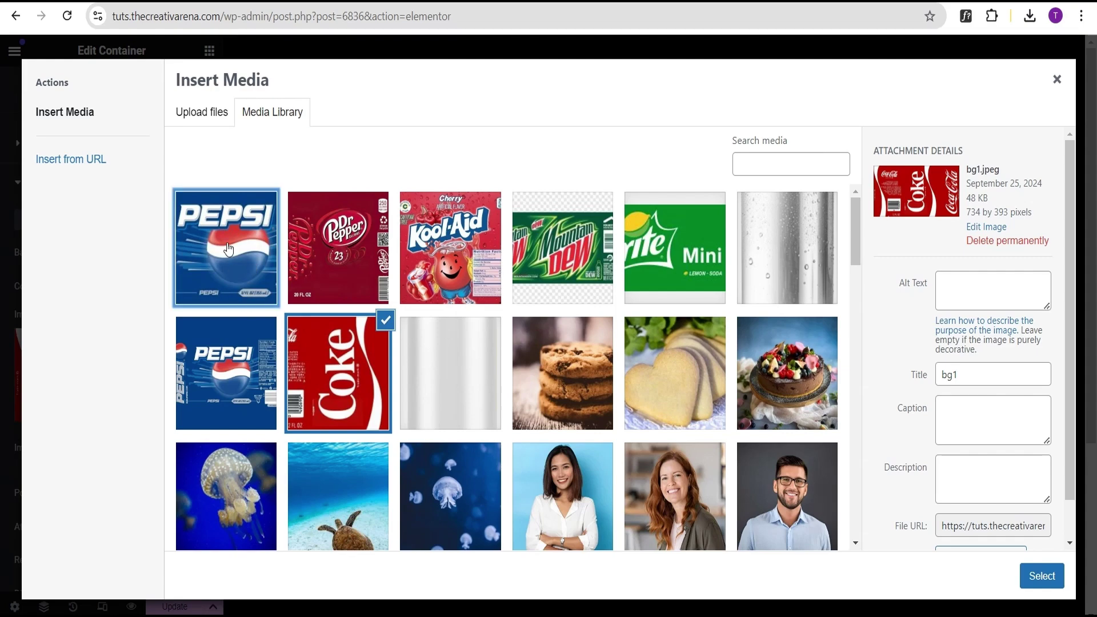
left_click(228, 250)
left_click(1041, 576)
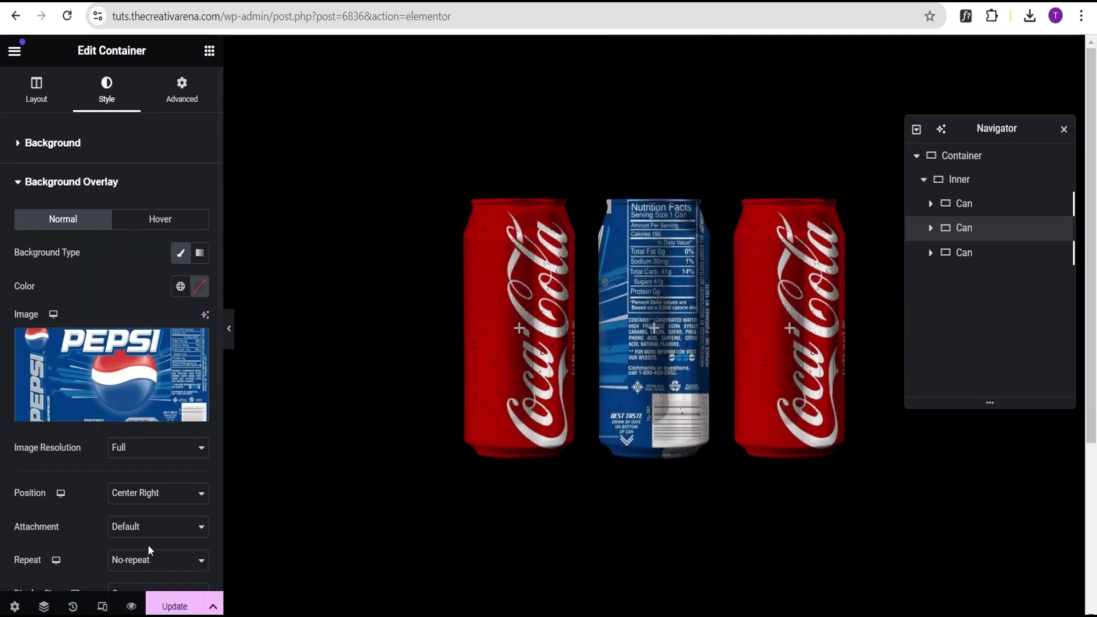
left_click(133, 497)
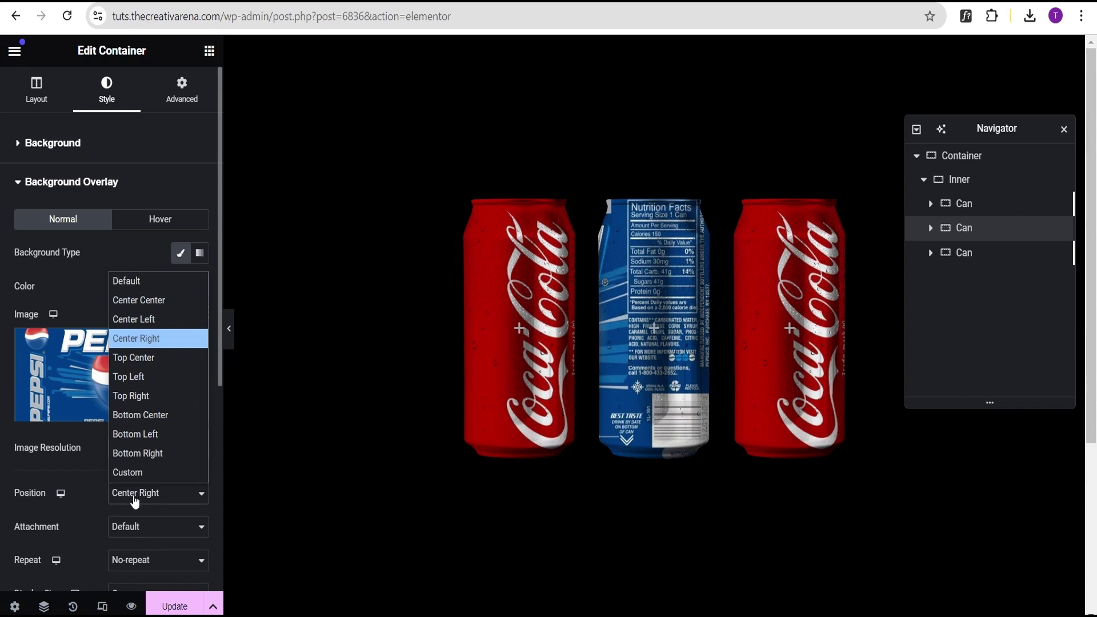
left_click(144, 323)
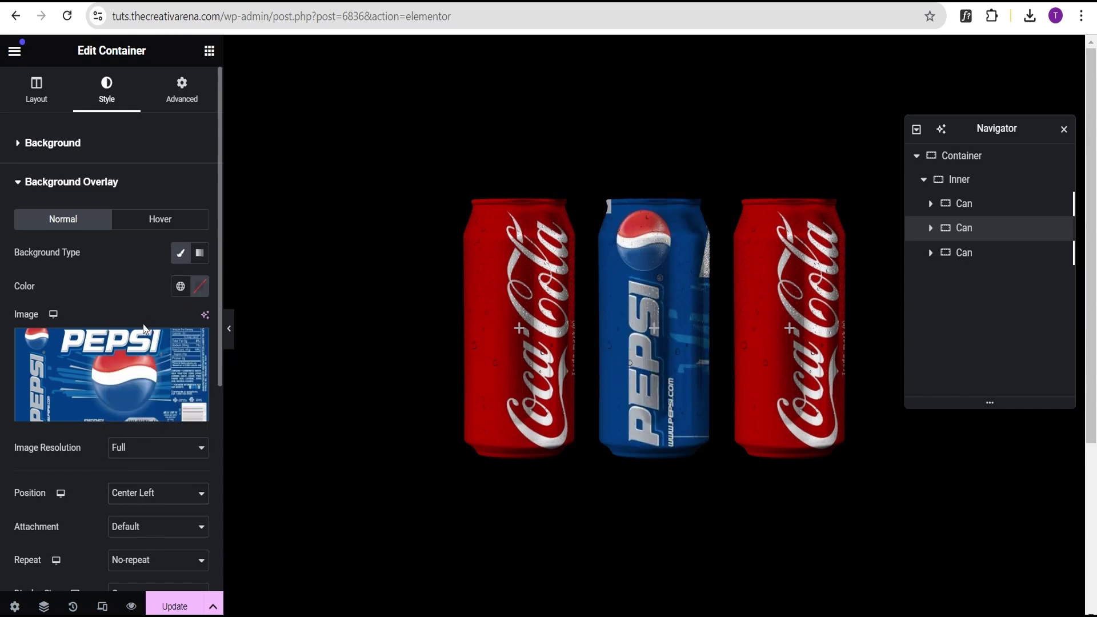
- Set the middle can's hover overlay position to Center Right and replace its image with the same Pepsi label
left_click(154, 223)
left_click(151, 492)
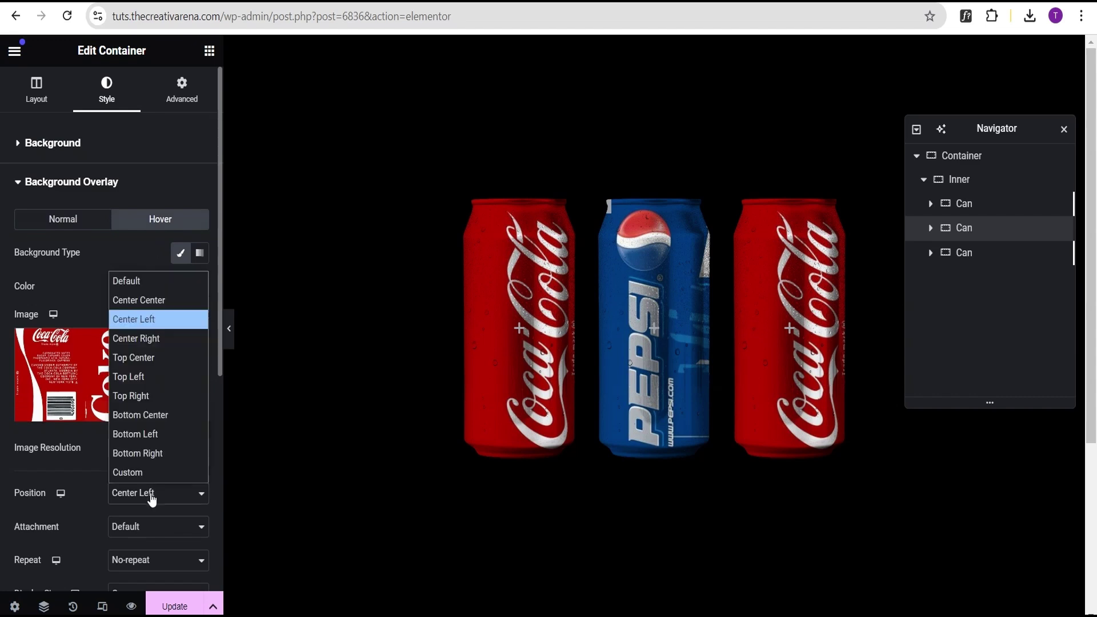
left_click(156, 342)
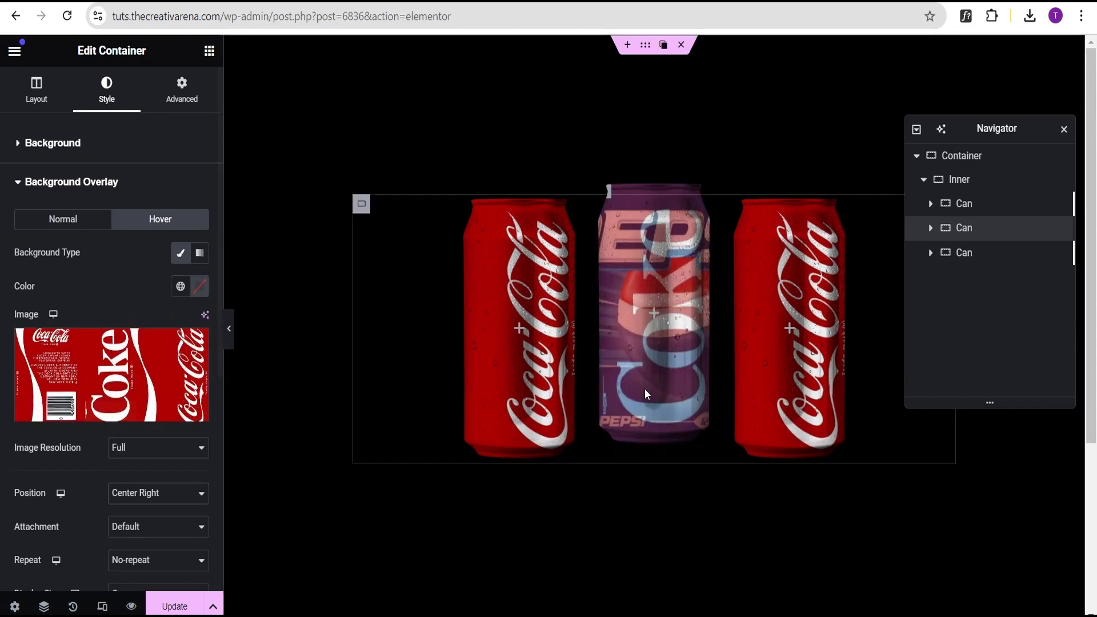
left_click(109, 388)
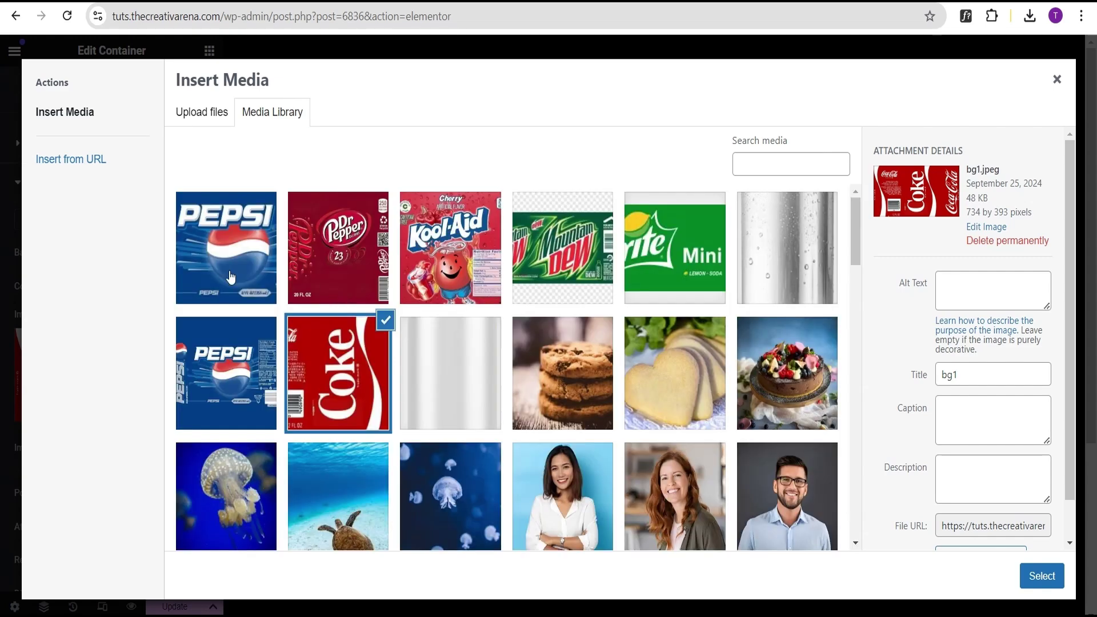
left_click(228, 274)
left_click(1039, 576)
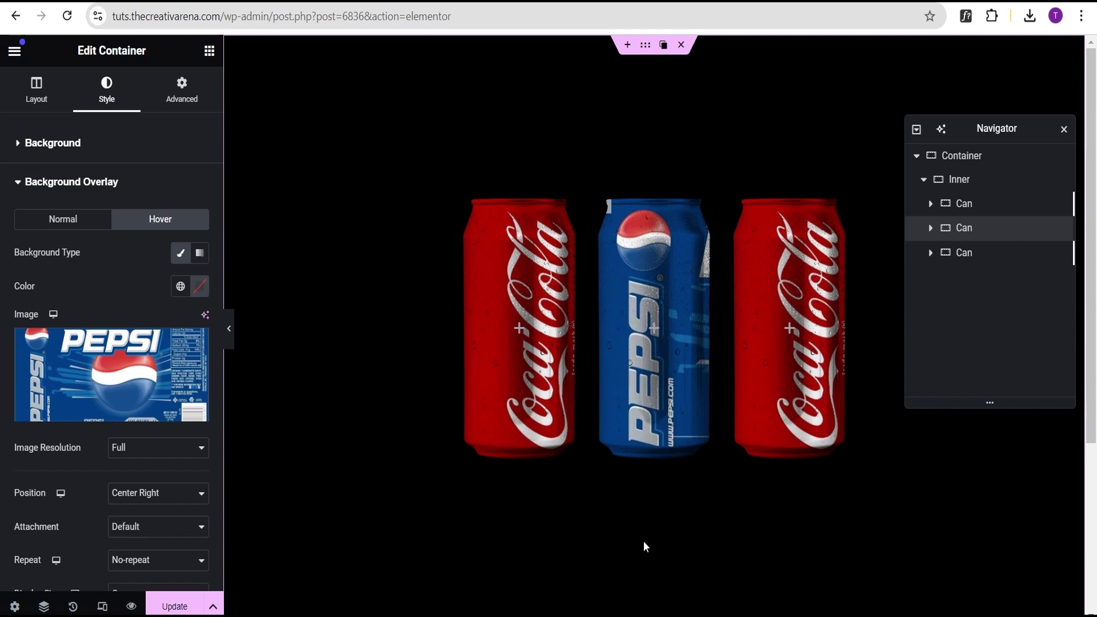
- Replace the third Can container's normal overlay image with the Dr Pepper label and set its position to Center Left
left_click(999, 257)
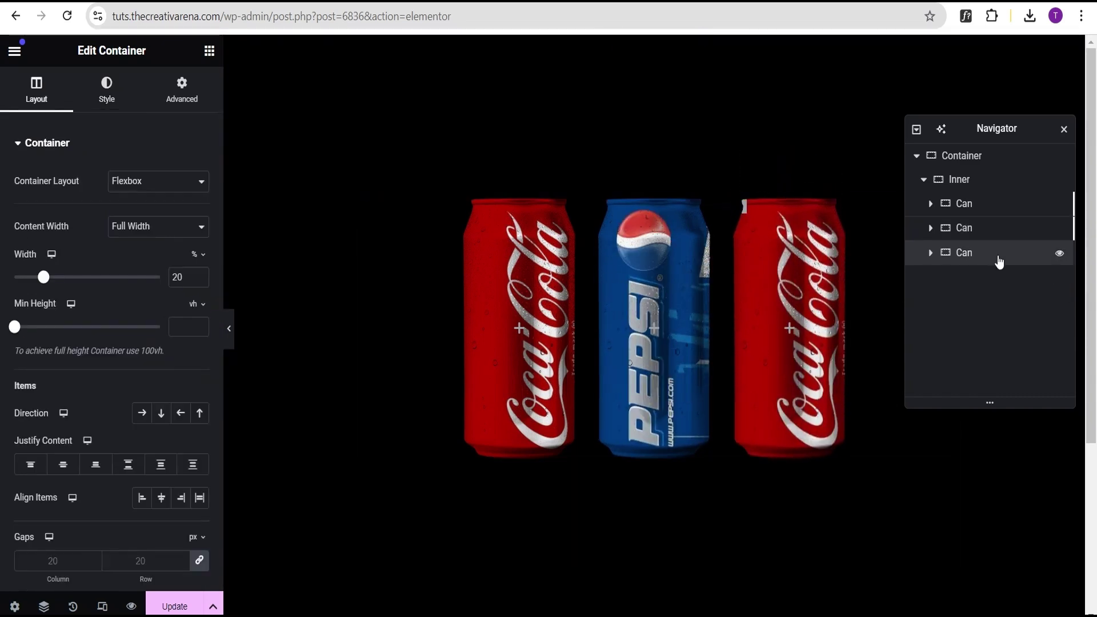
left_click(105, 97)
left_click(93, 144)
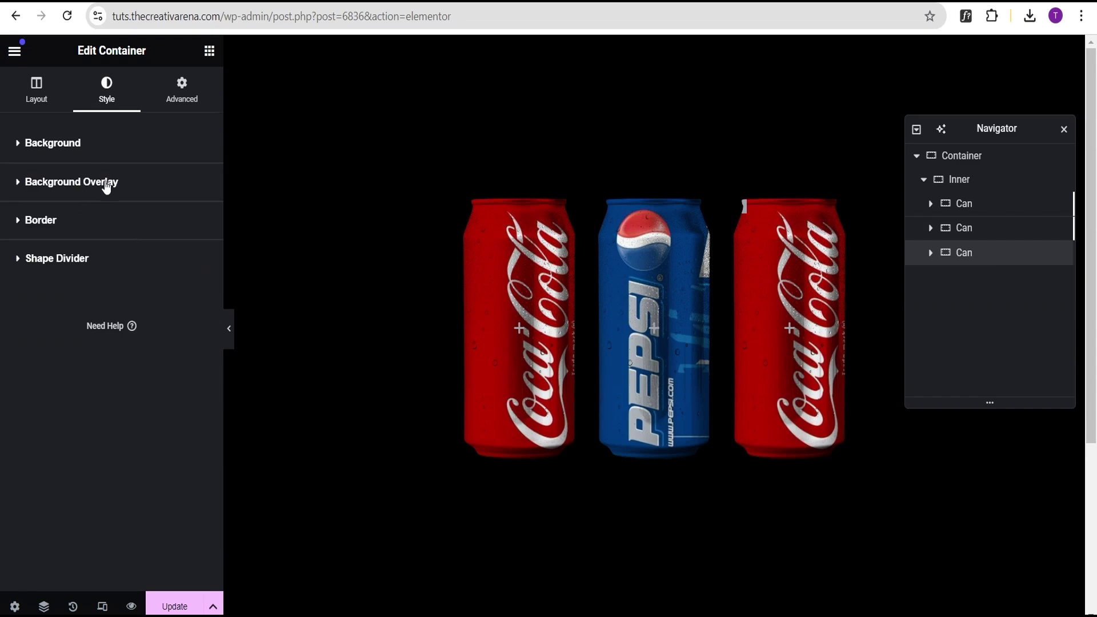
left_click(86, 181)
left_click(97, 374)
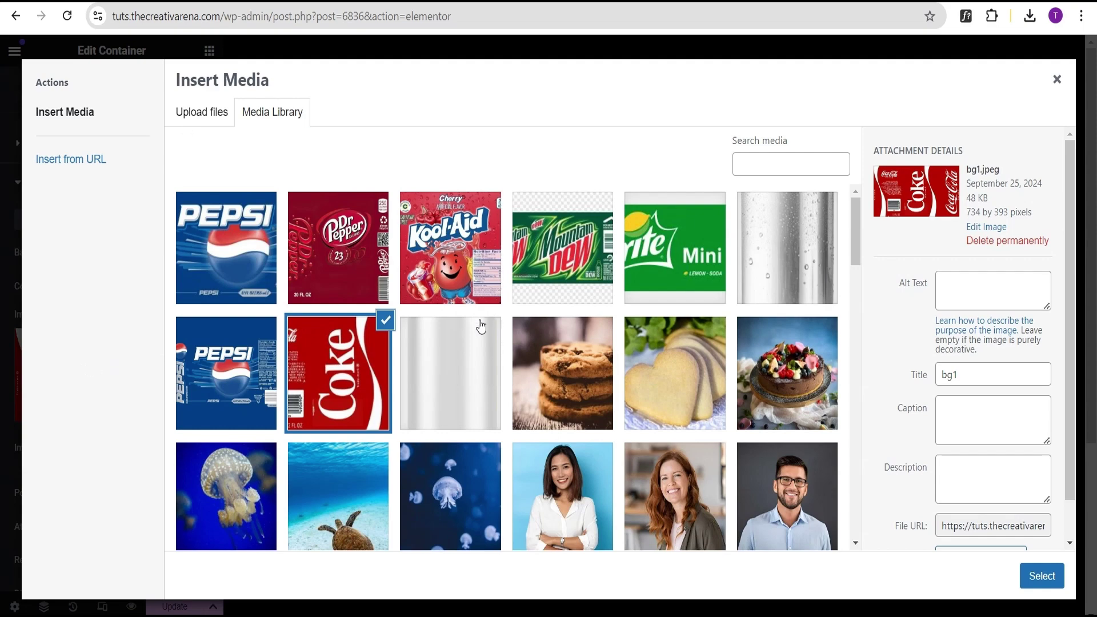
left_click(350, 273)
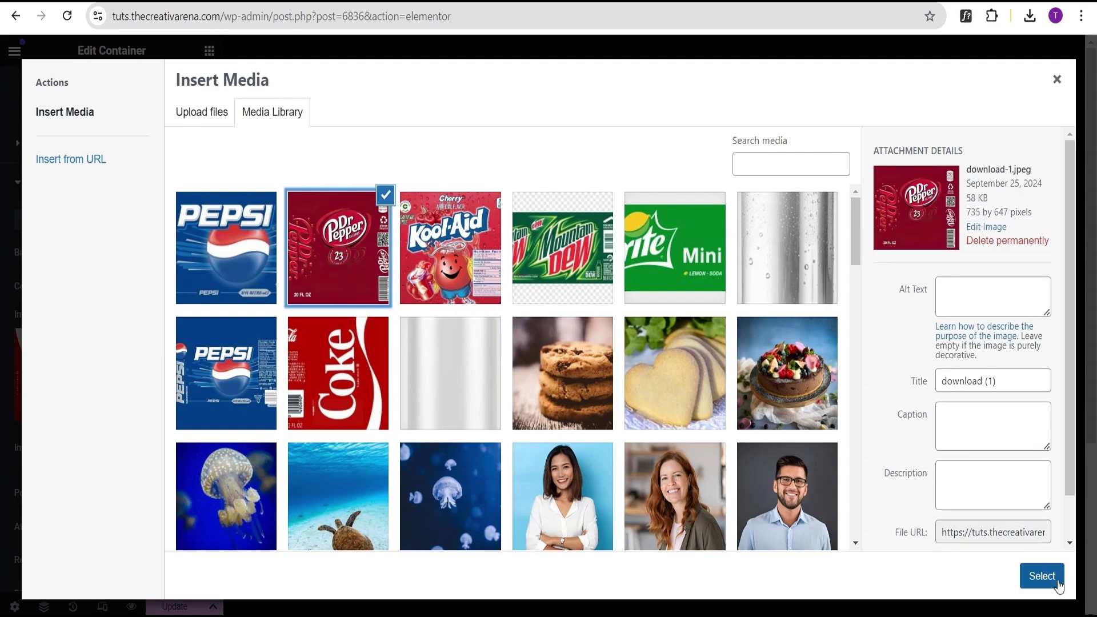
left_click(1042, 577)
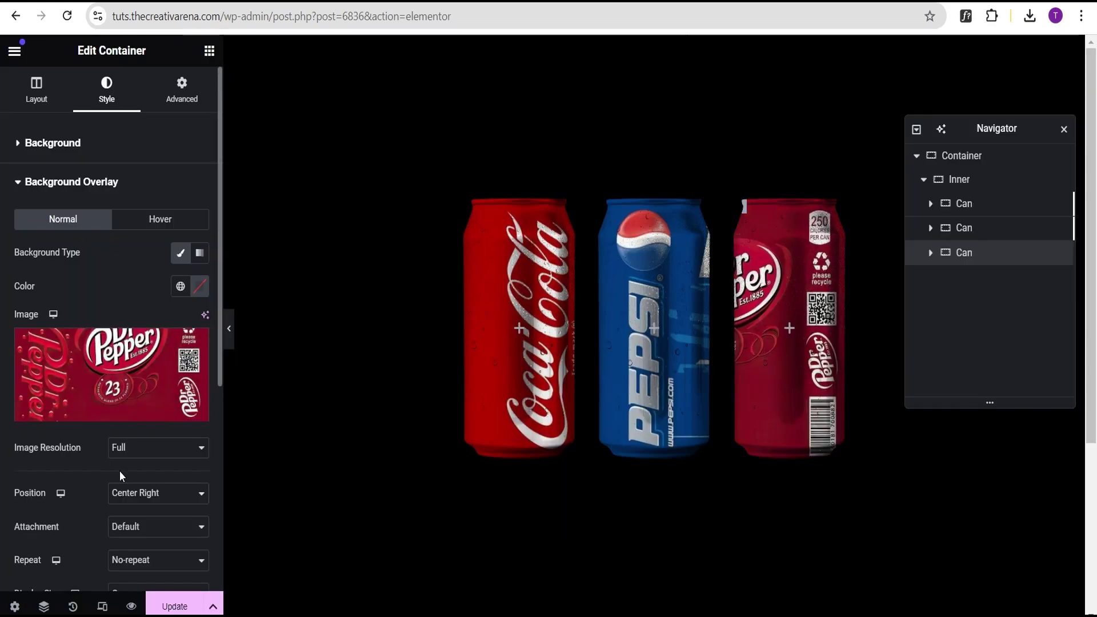
left_click(135, 502)
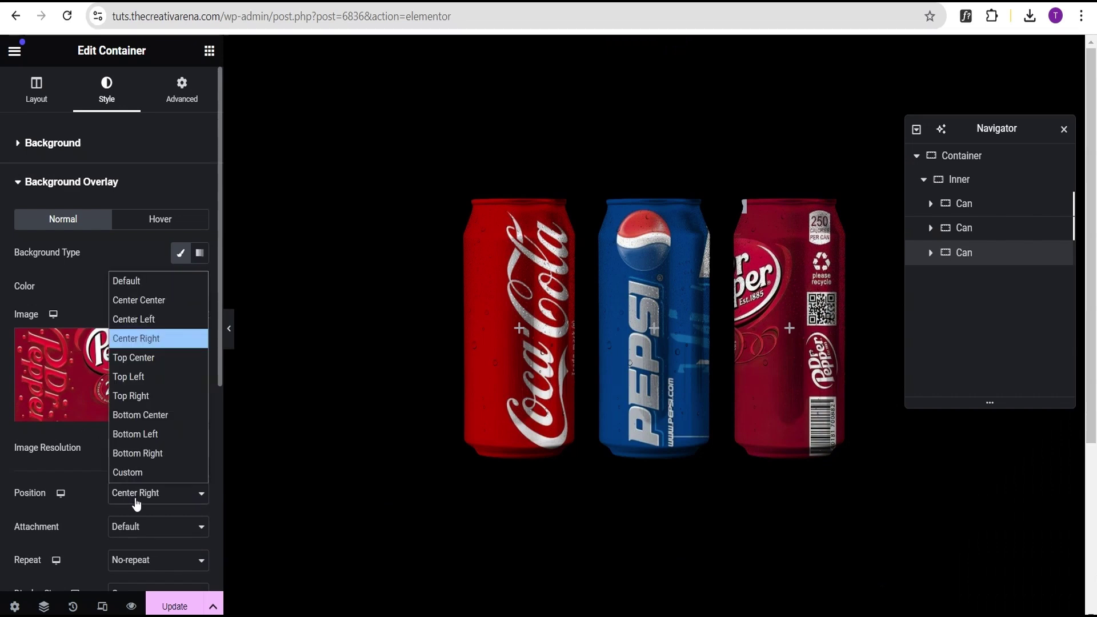
left_click(152, 325)
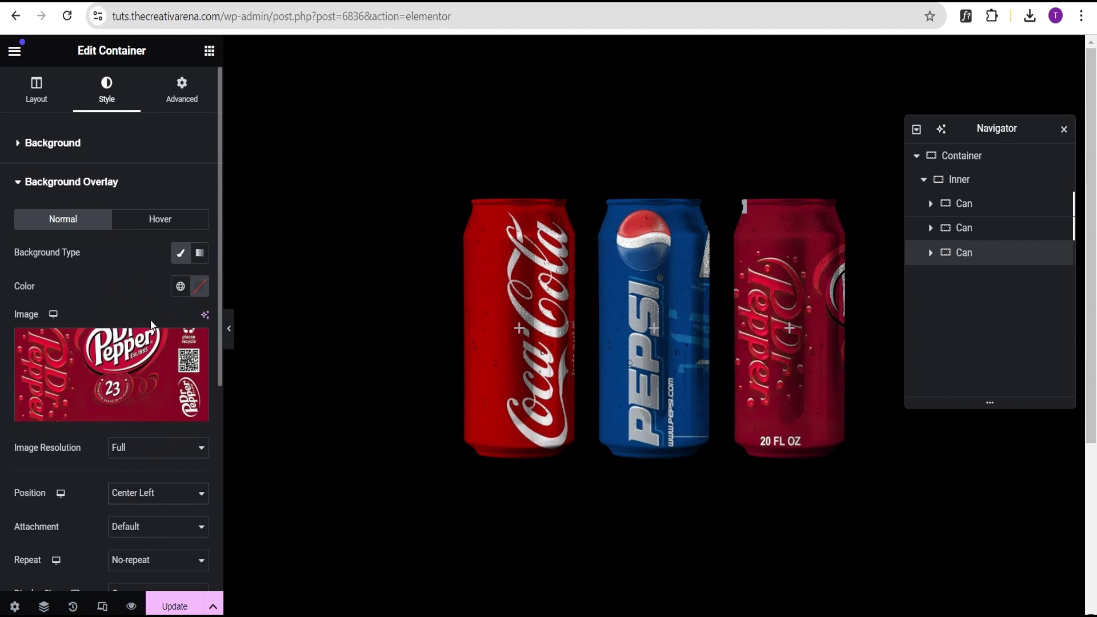
- Replace the third can's hover overlay image with the same Dr Pepper label and set its position to Center Right
left_click(152, 223)
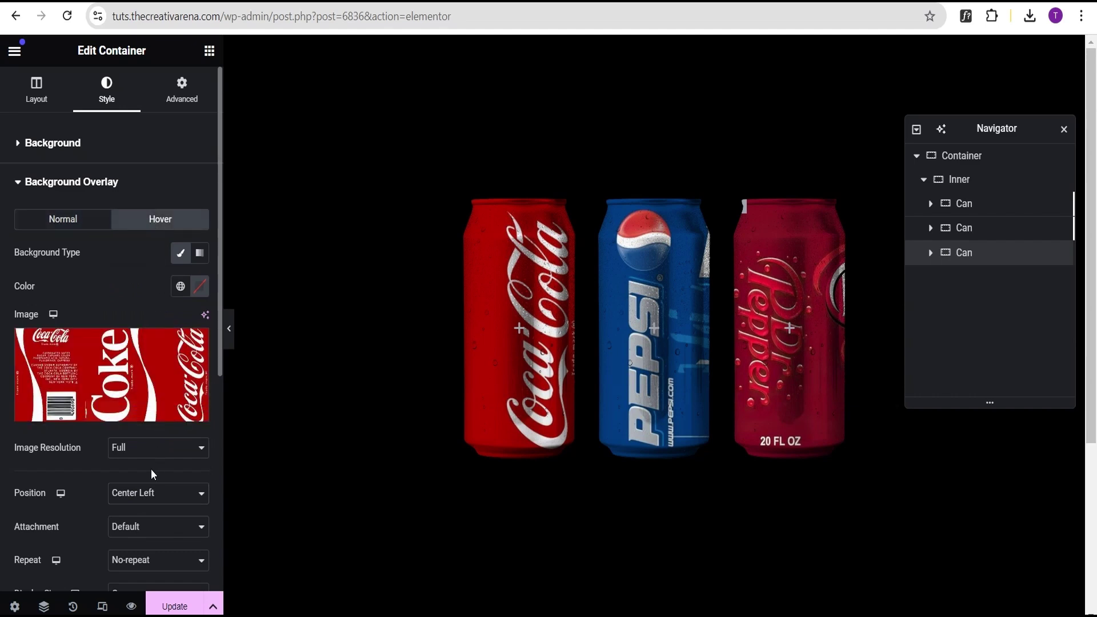
left_click(135, 389)
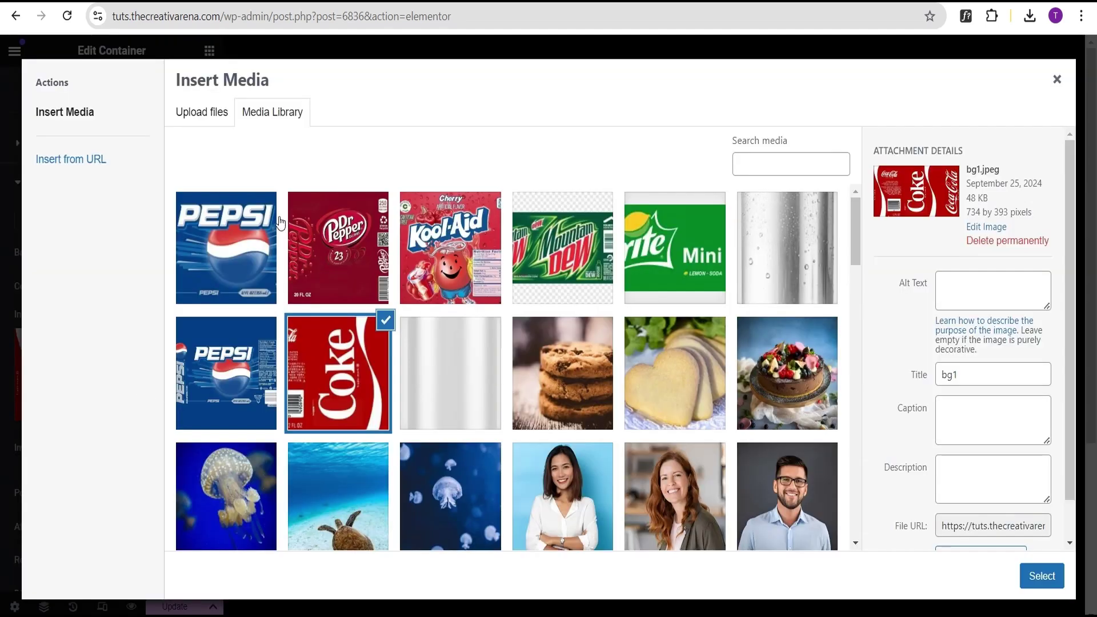
left_click(321, 250)
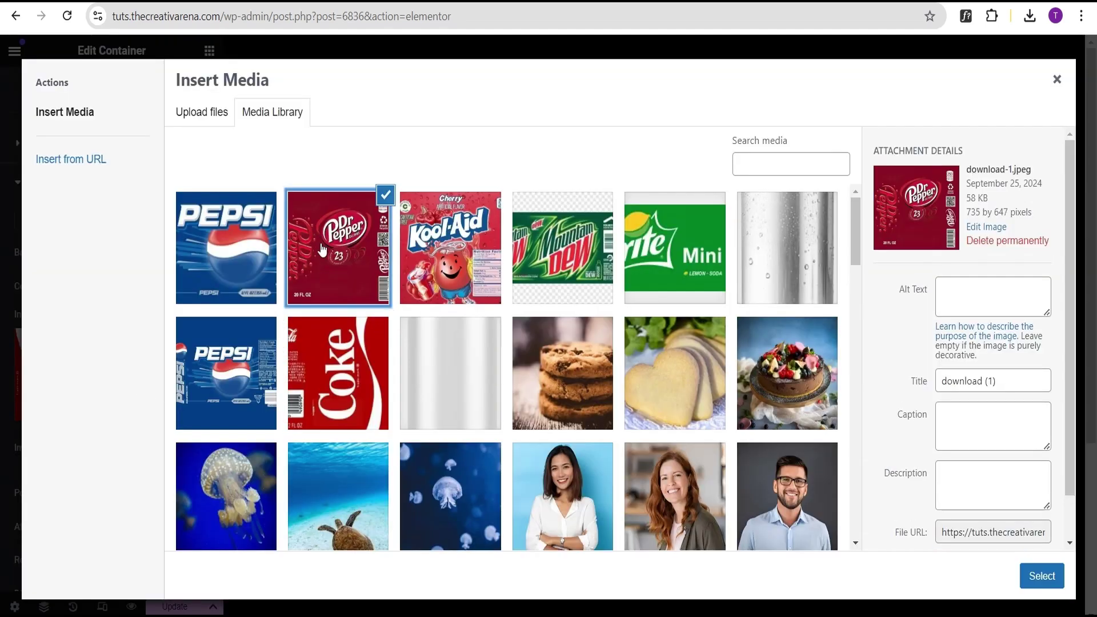
left_click(1040, 576)
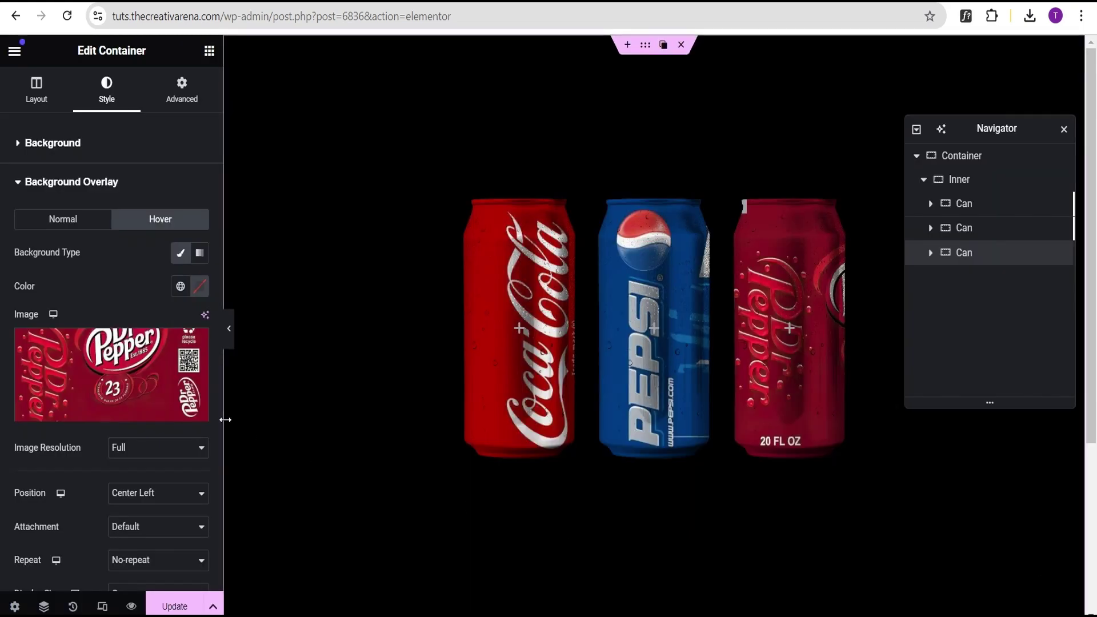
left_click(153, 500)
left_click(162, 337)
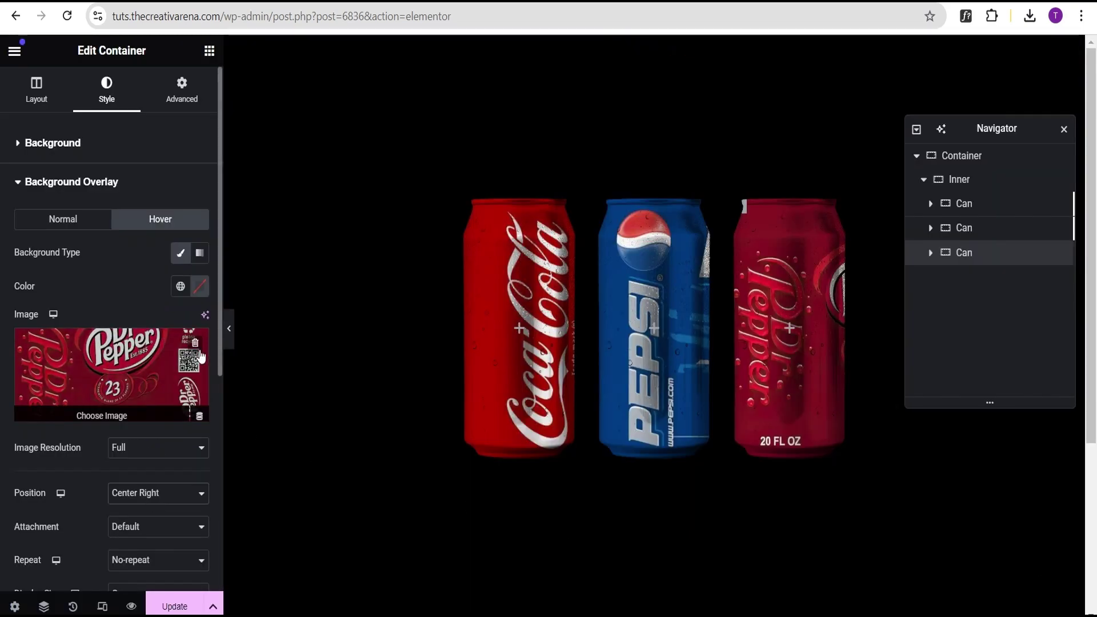
- Preview the hover effects of the three cans on the full-width canvas
left_click(229, 329)
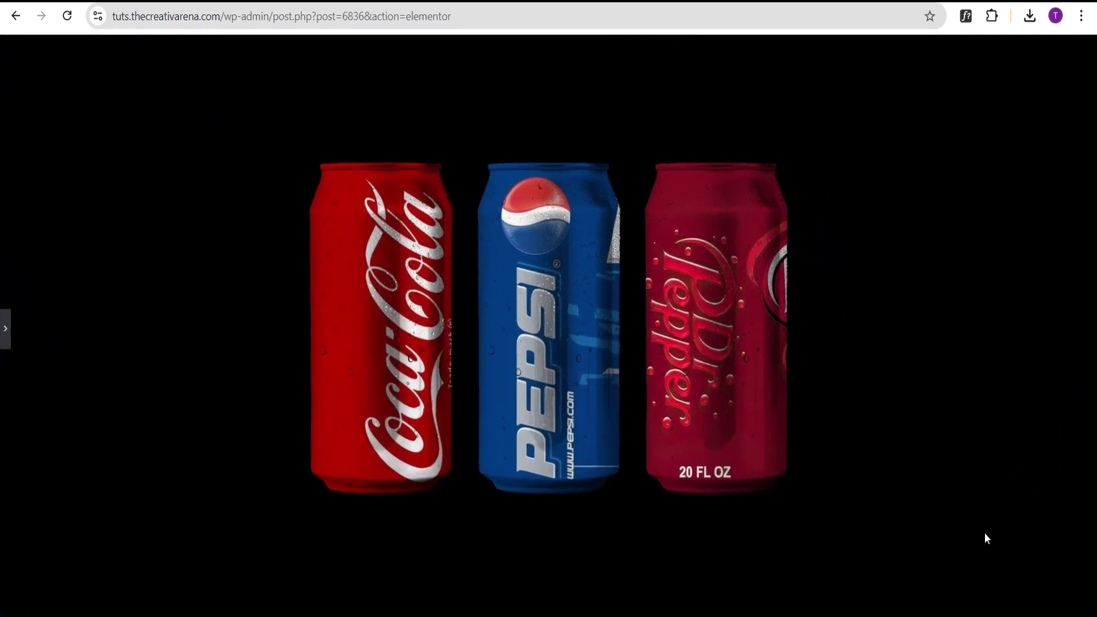
mouse_move(401, 417)
left_click(6, 329)
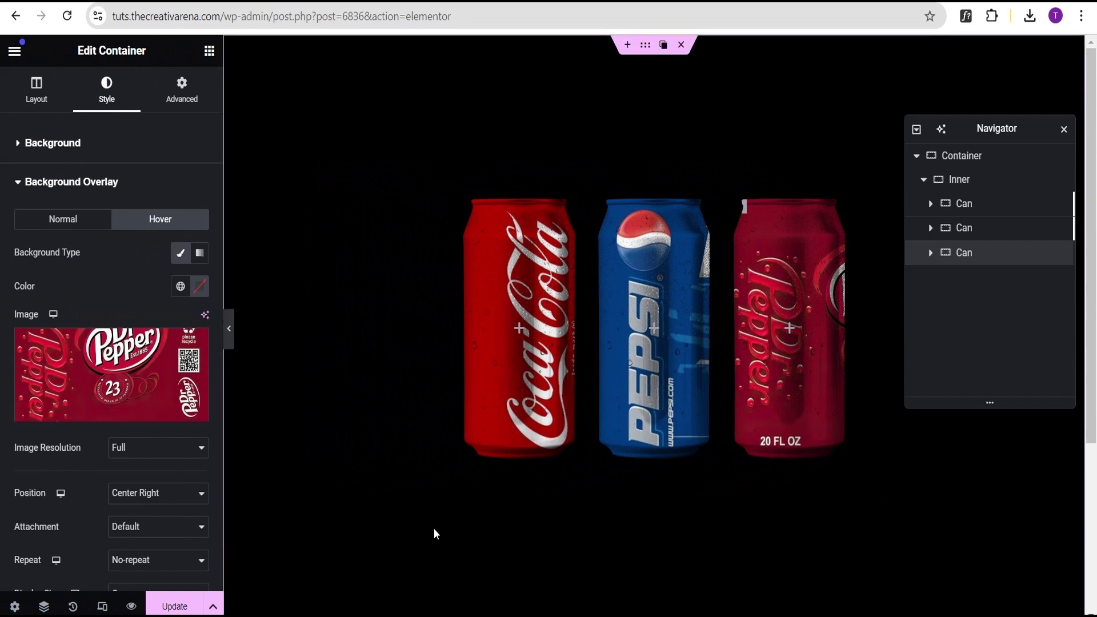
- Add a hover rotation of -20 degrees to the first Can container and preview the tilt
left_click(953, 204)
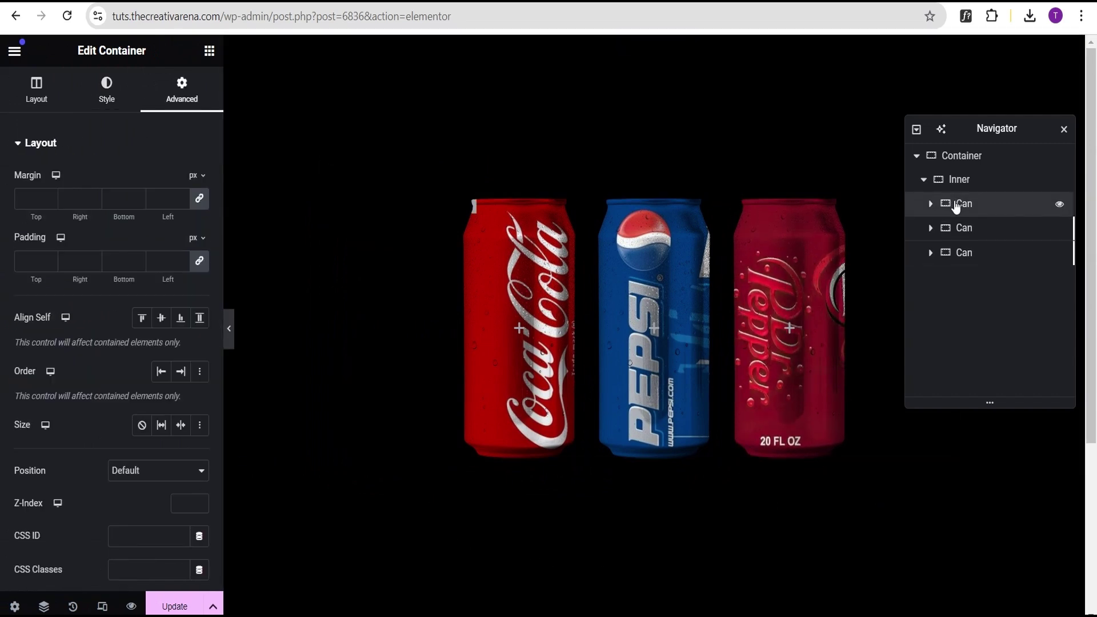
left_click(143, 147)
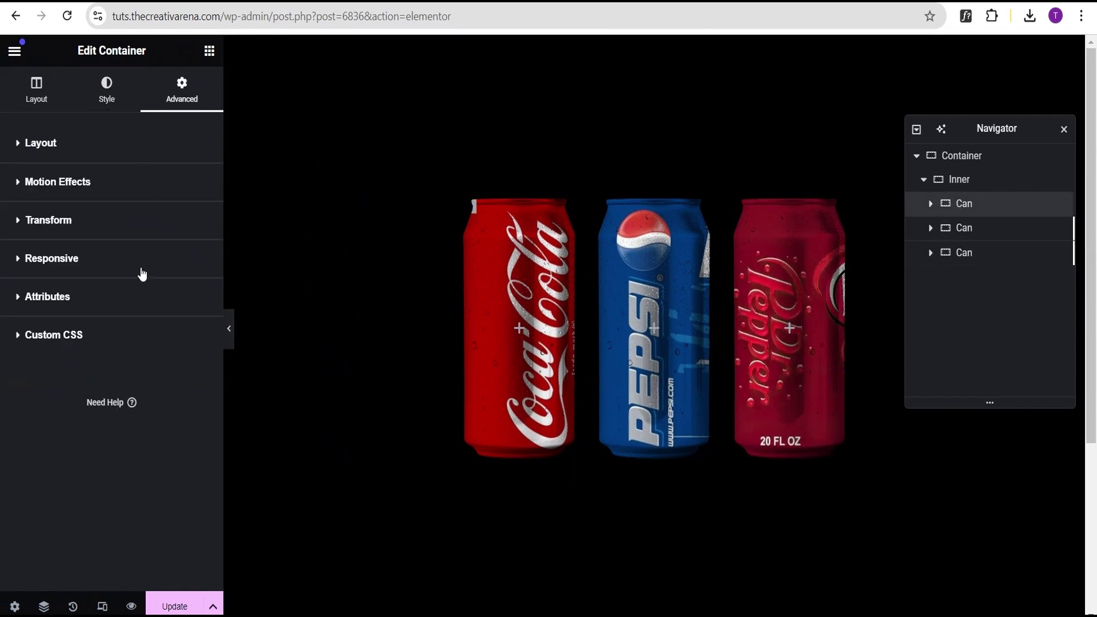
left_click(123, 224)
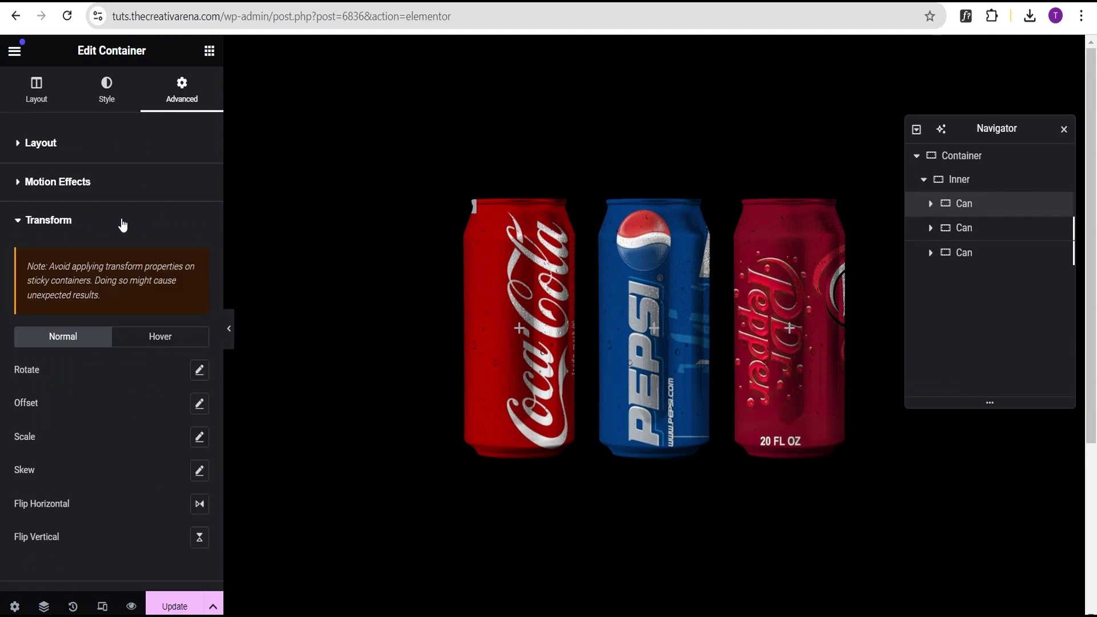
left_click(161, 338)
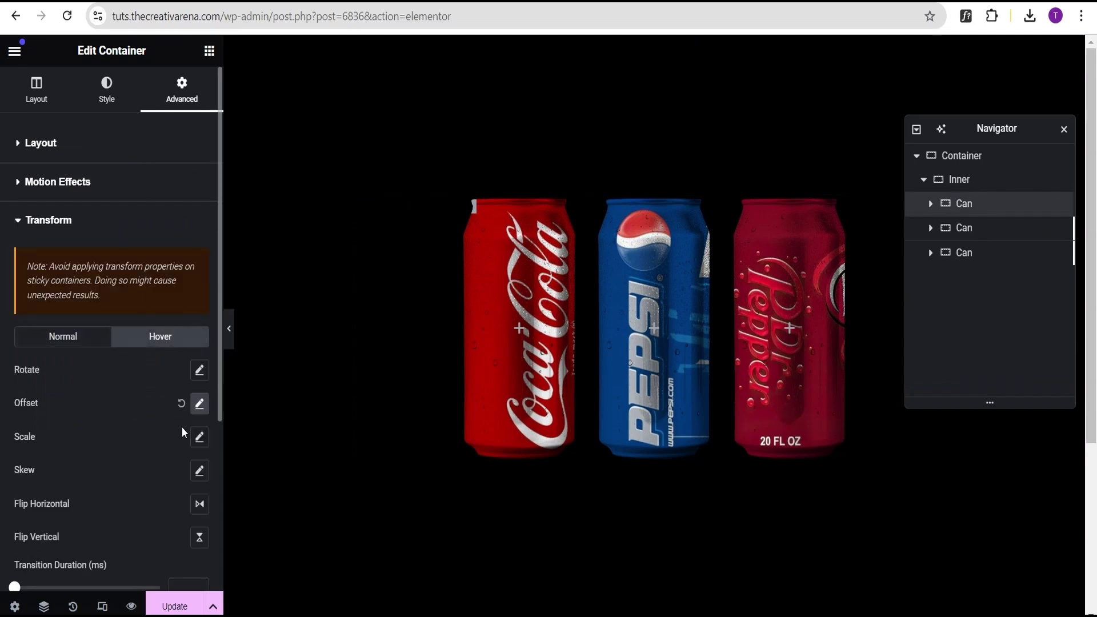
left_click(199, 371)
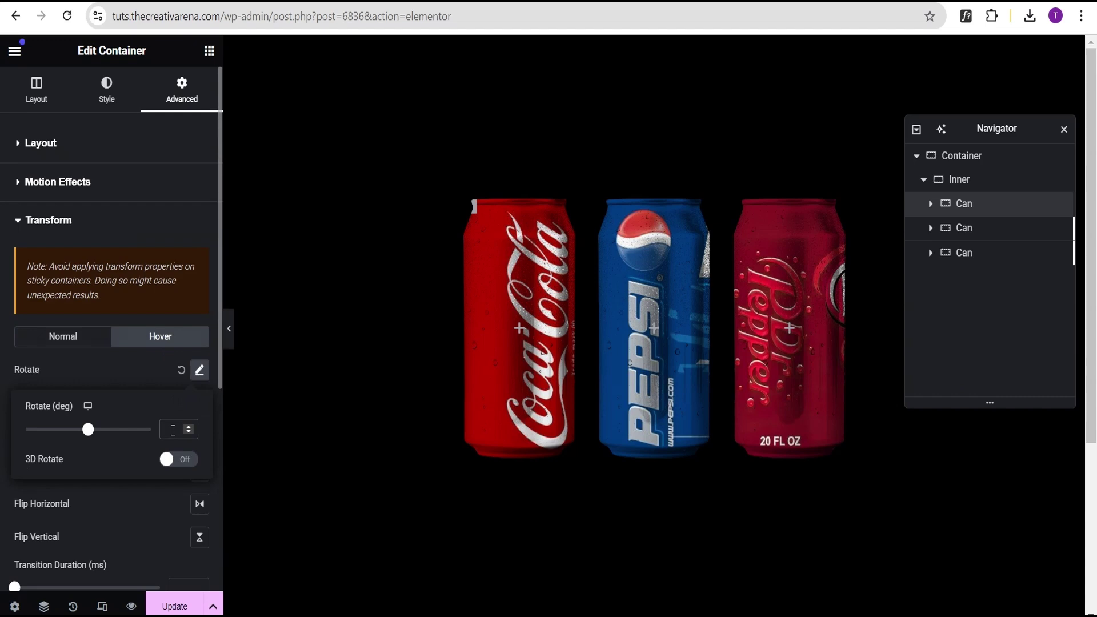
type("-20")
left_click(124, 512)
left_click(228, 329)
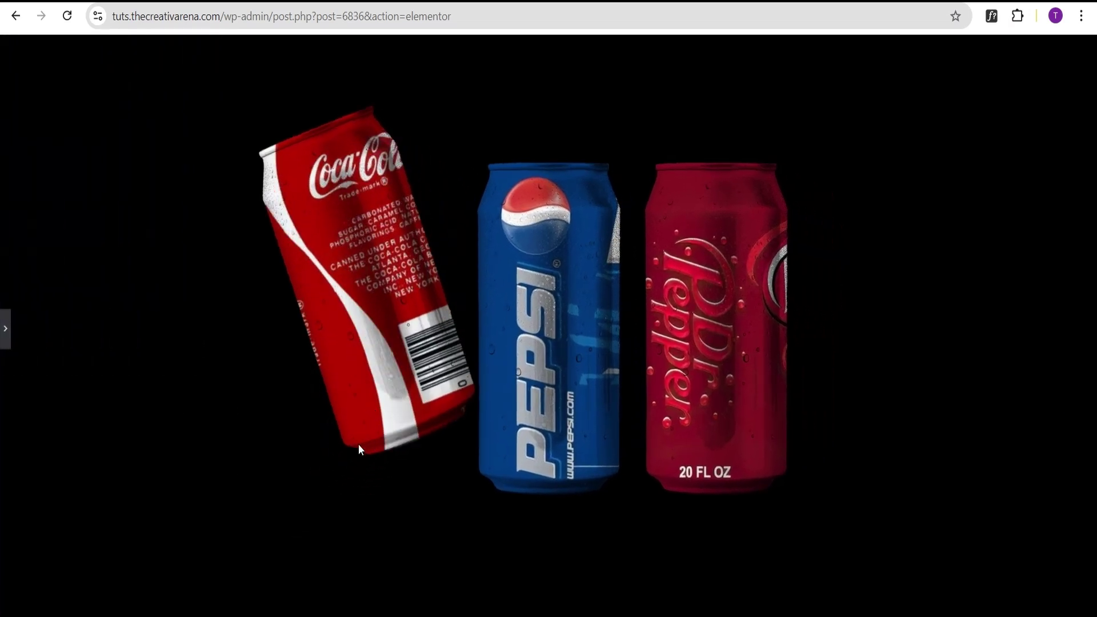
left_click(5, 328)
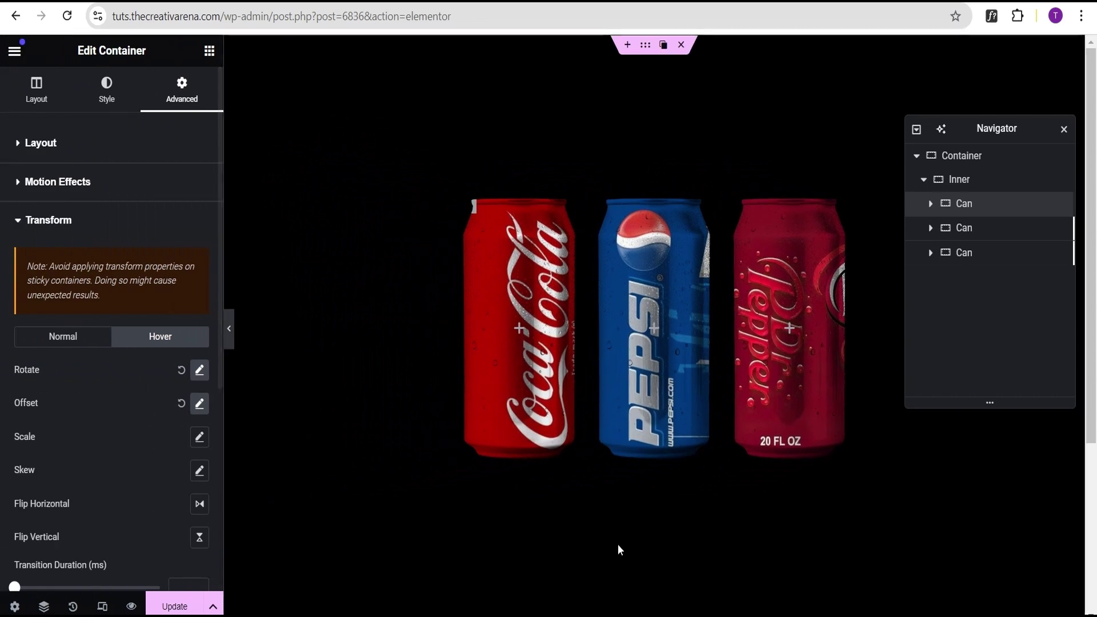
- Add a hover rotation of 20 degrees to the third Can container and preview the result
left_click(963, 253)
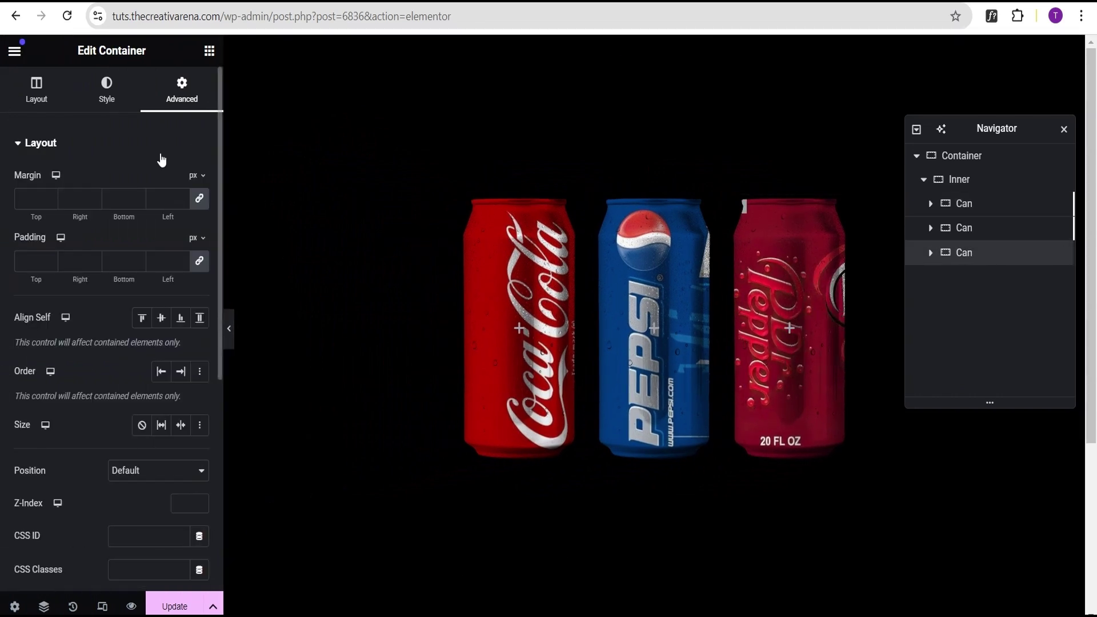
left_click(165, 144)
left_click(155, 229)
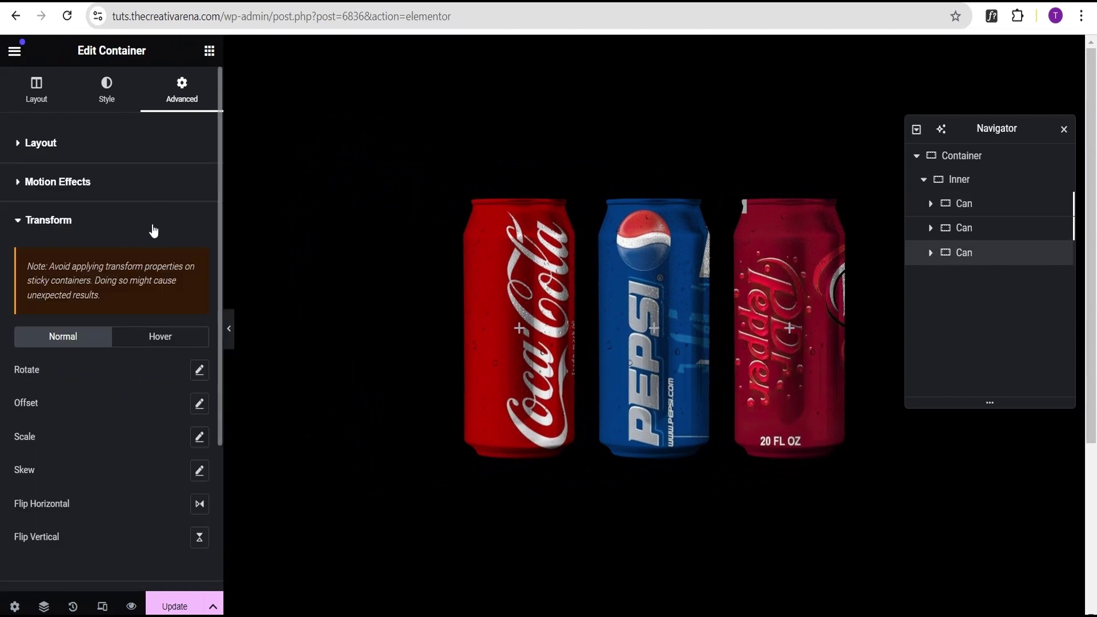
left_click(153, 338)
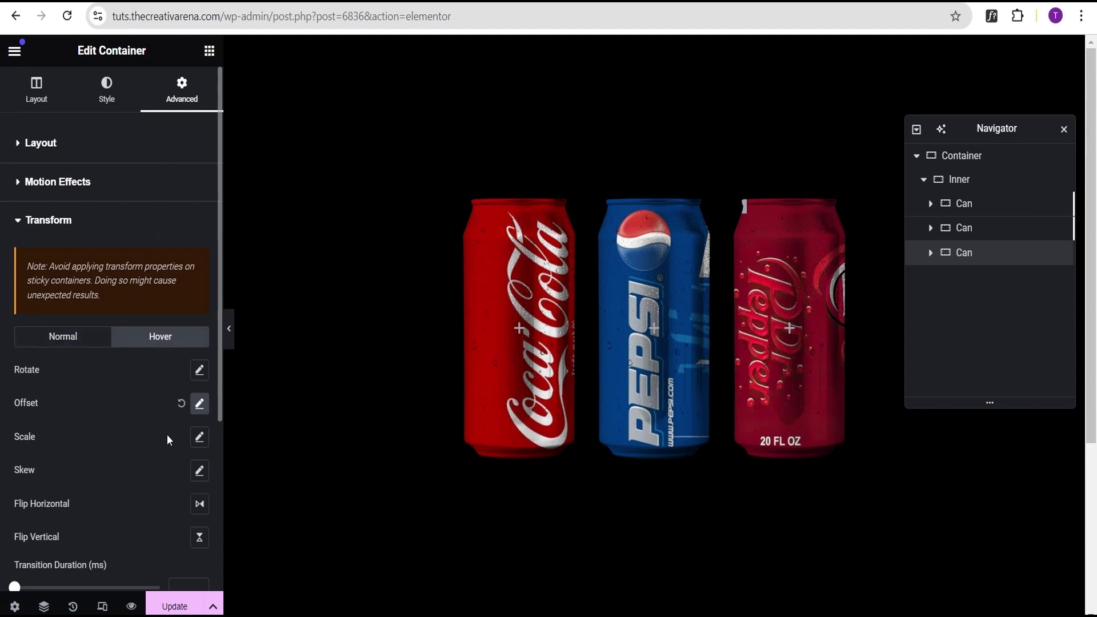
left_click(199, 371)
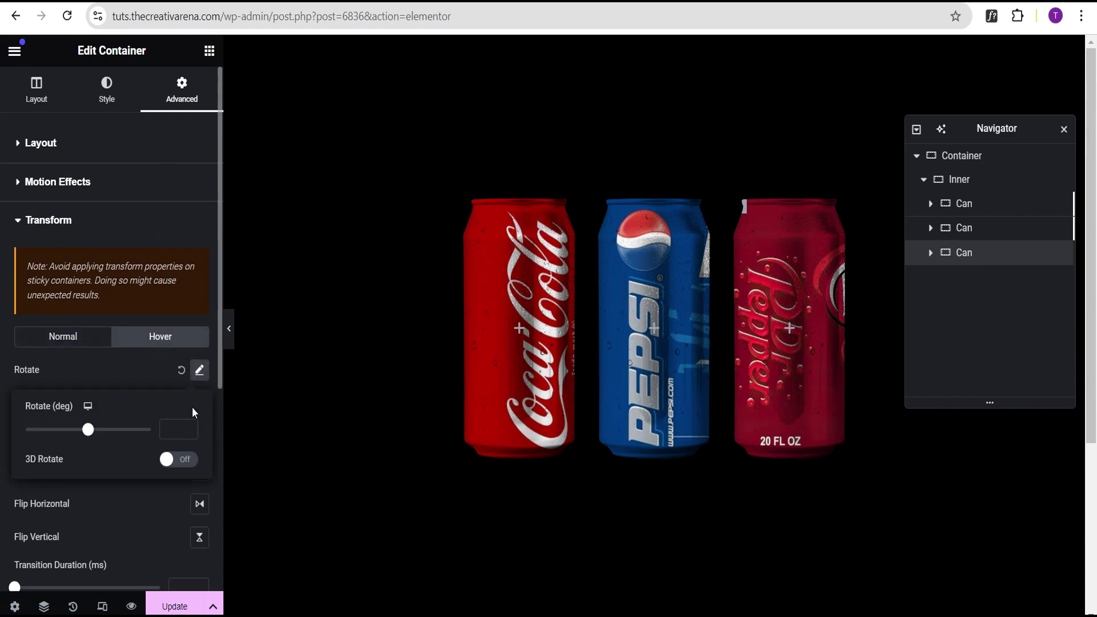
left_click(169, 431)
type("20")
left_click(138, 372)
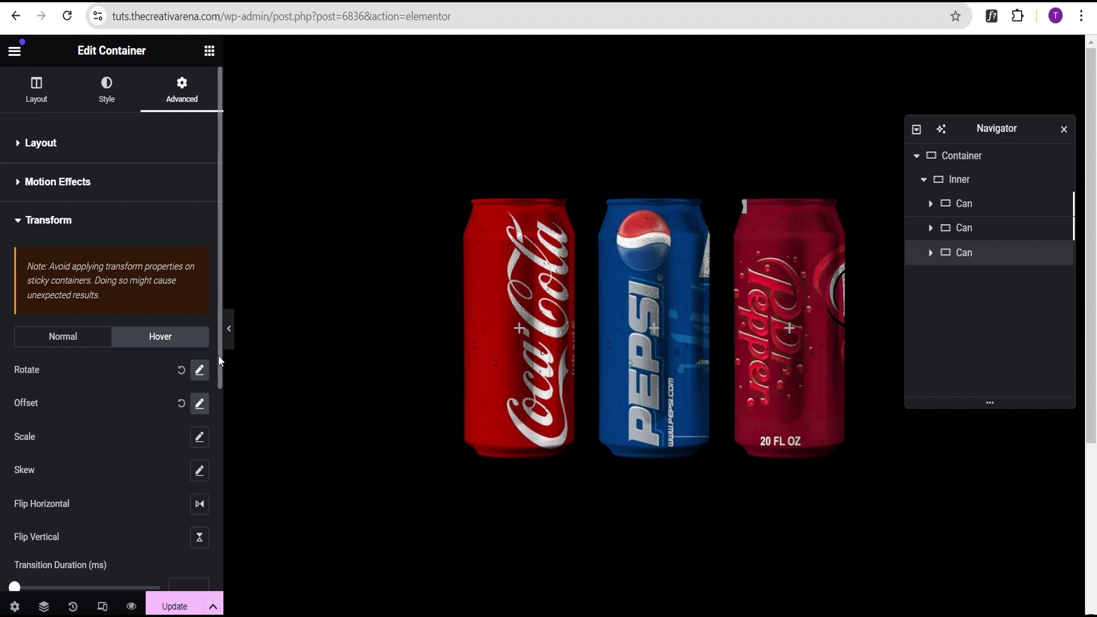
left_click(229, 328)
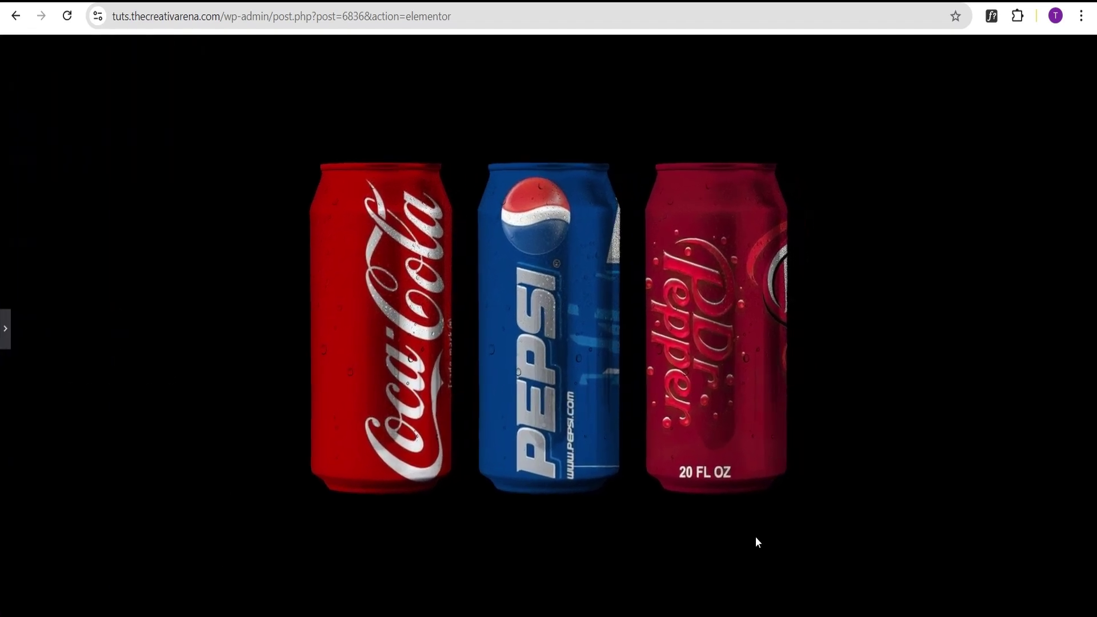